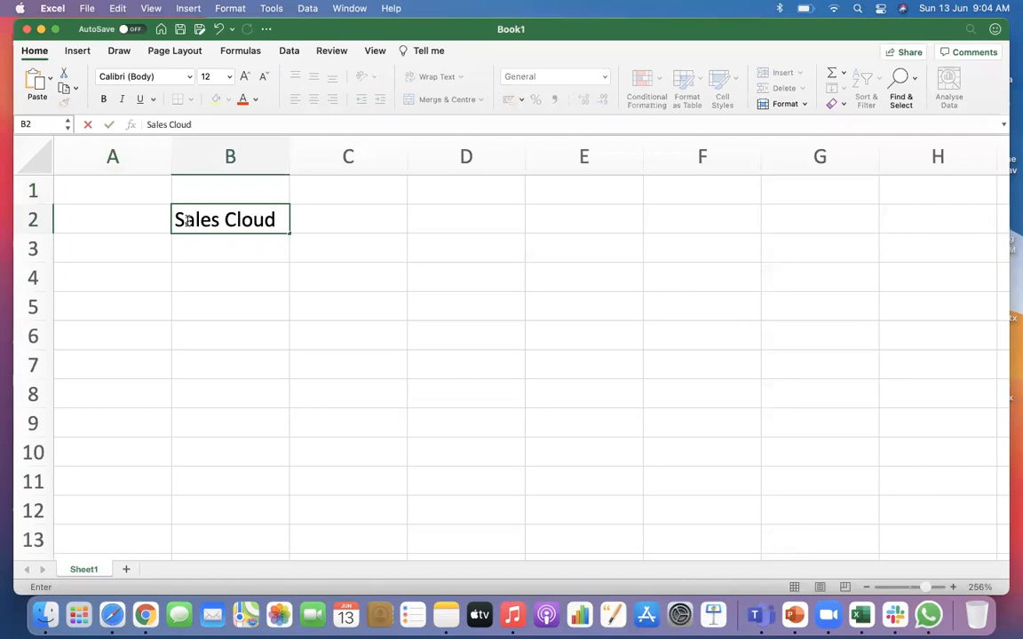
# Step: Confirm the Sales Cloud heading in cell B2 and enter Platform as the heading in cell A2
pyautogui.press('Left')
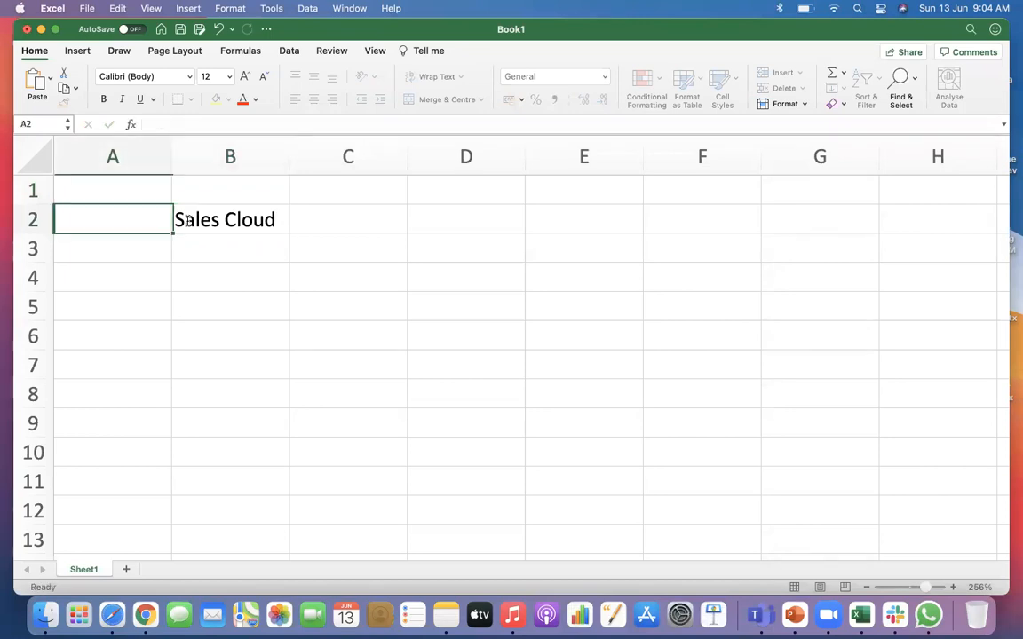
pyautogui.click(188, 222)
pyautogui.press('Right')
pyautogui.press('Left')
pyautogui.press('Left')
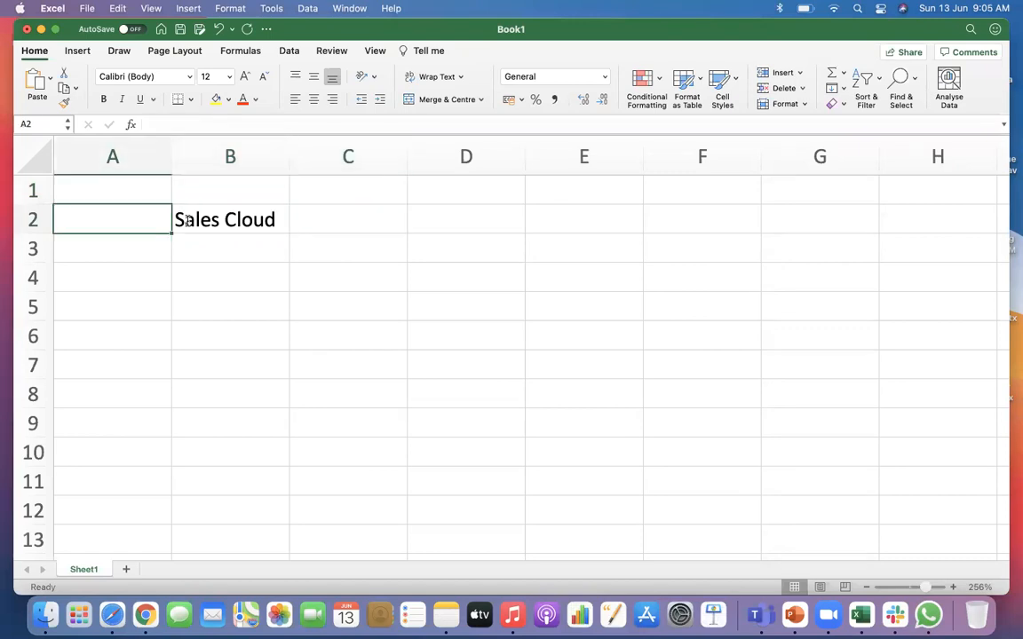
pyautogui.write('Pla')
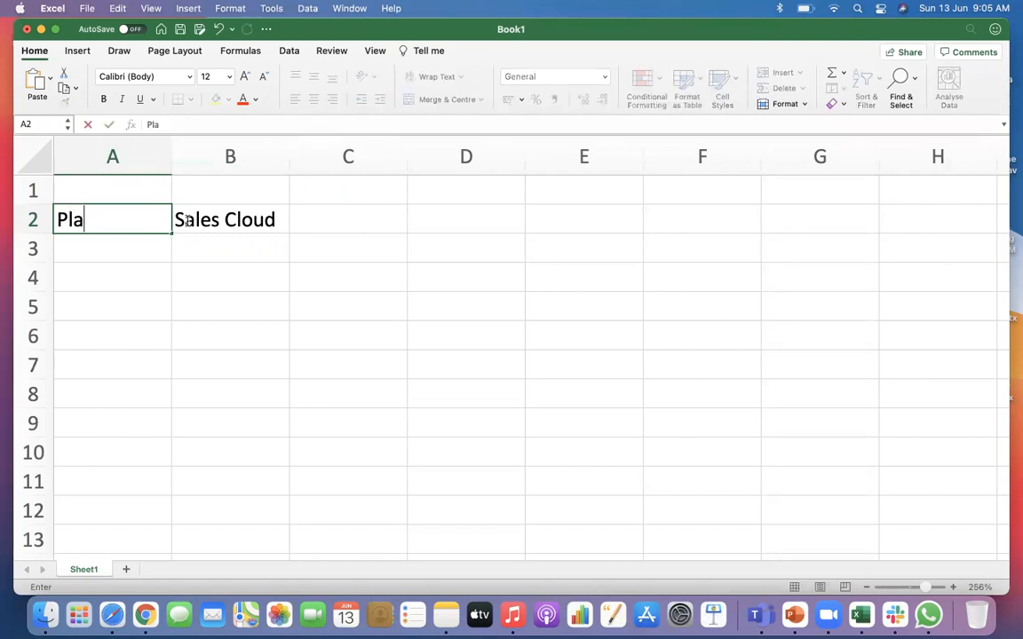
pyautogui.write('tform')
pyautogui.click(186, 278)
# Step: Extend the heading in cell A2 to read Platform/App Cloud and fit column A's width to the text
pyautogui.click(132, 224)
pyautogui.doubleClick(137, 221)
pyautogui.write('/App Cloud')
pyautogui.click(215, 310)
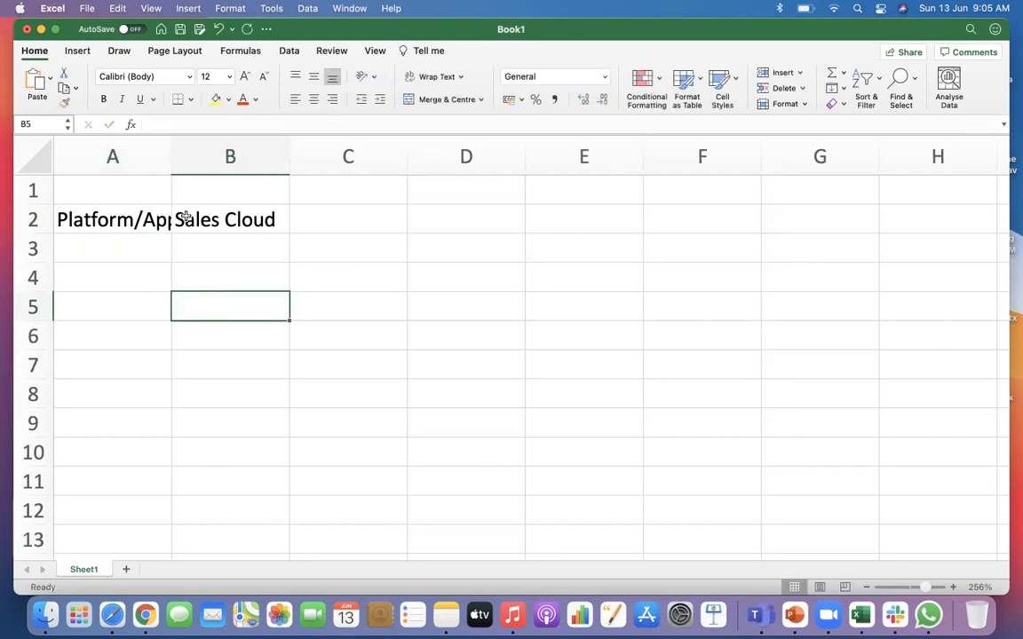
pyautogui.doubleClick(174, 163)
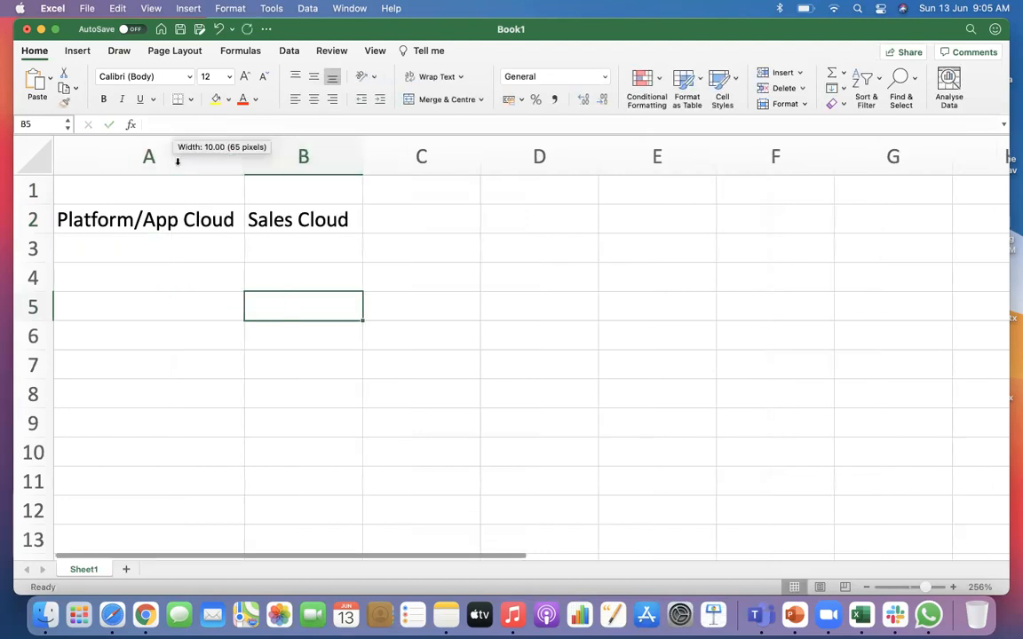
pyautogui.click(157, 222)
pyautogui.click(265, 219)
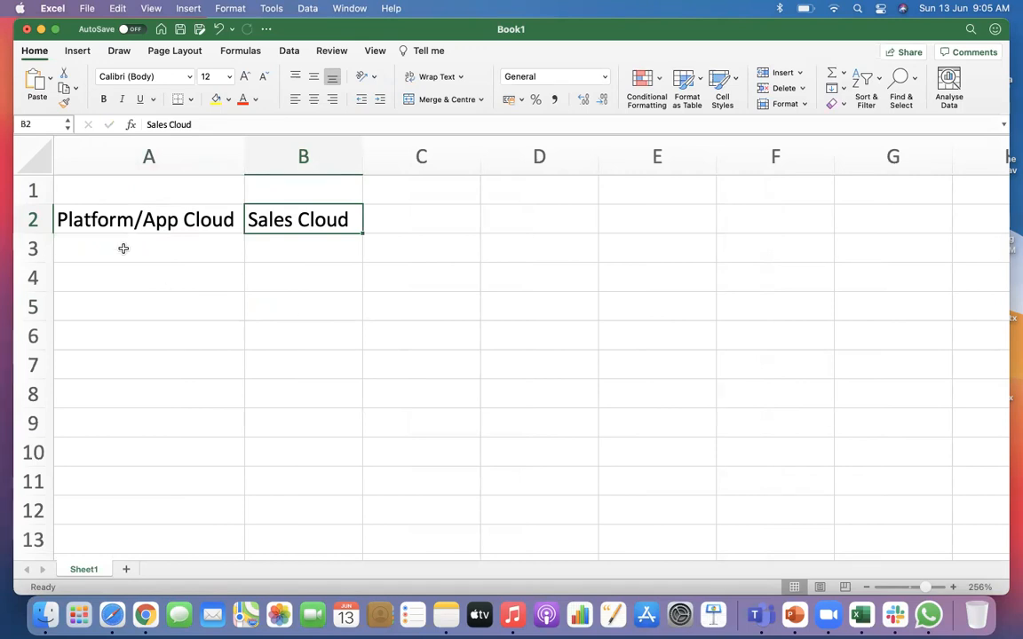
pyautogui.click(114, 222)
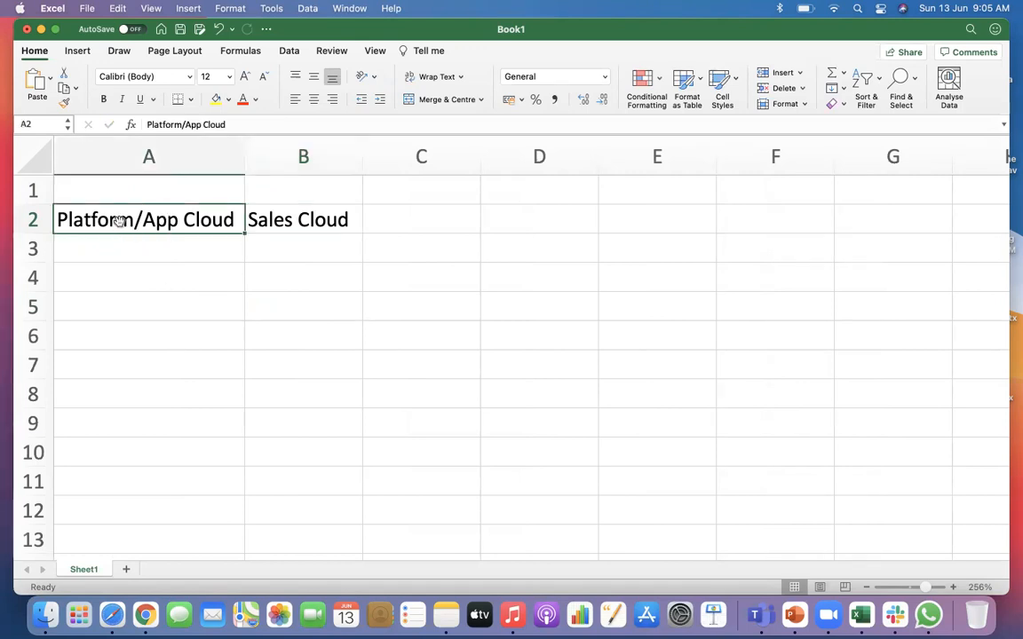
pyautogui.click(271, 219)
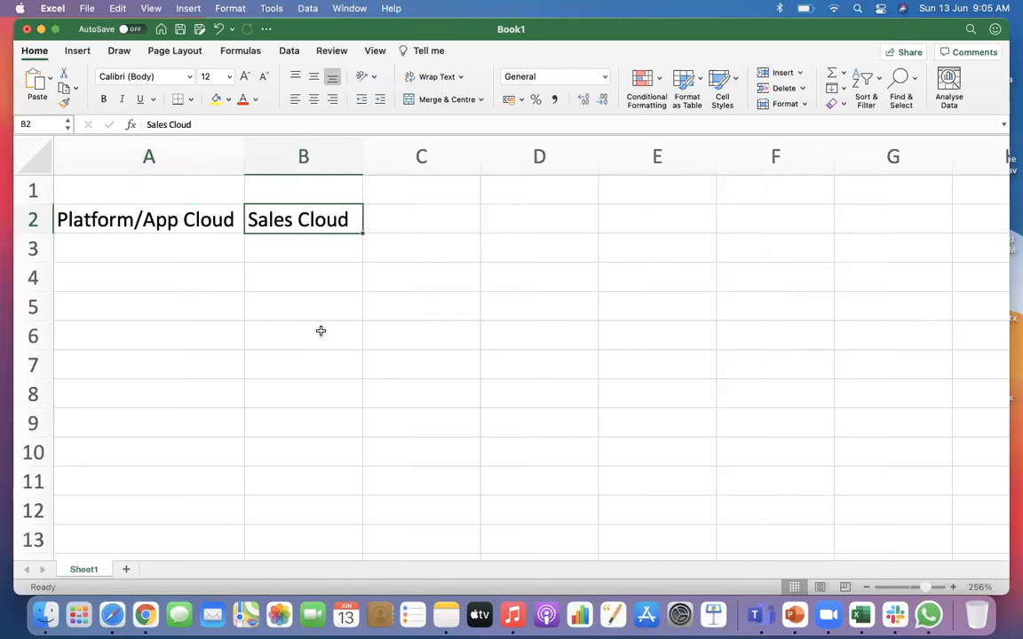
# Step: Enter Service Cloud as the heading in cell C2 and fit column C's width to the text
pyautogui.click(435, 223)
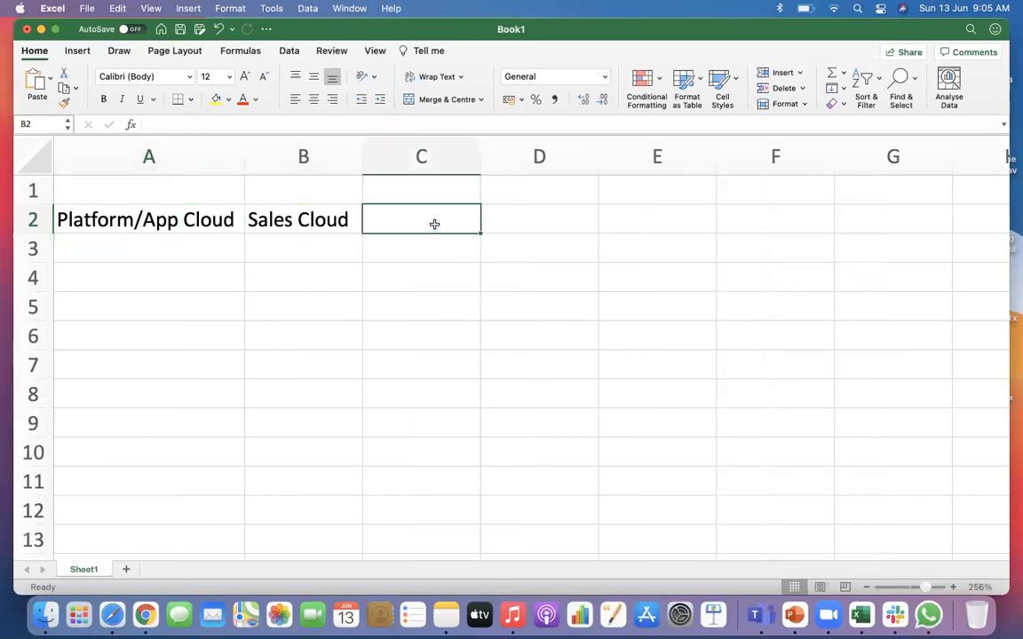
pyautogui.write('Servi')
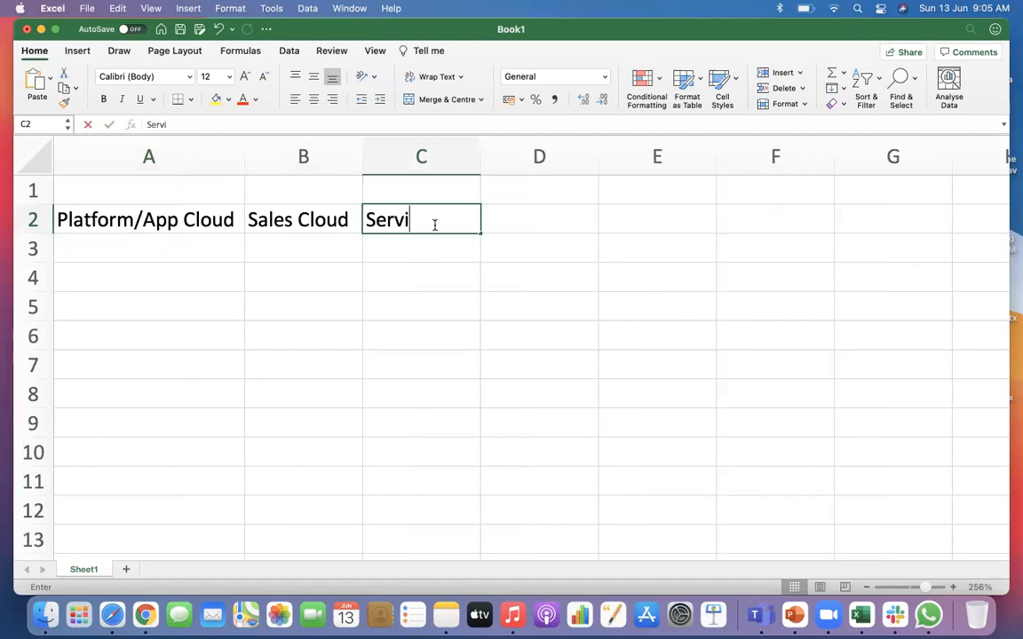
pyautogui.write('ce Cloud')
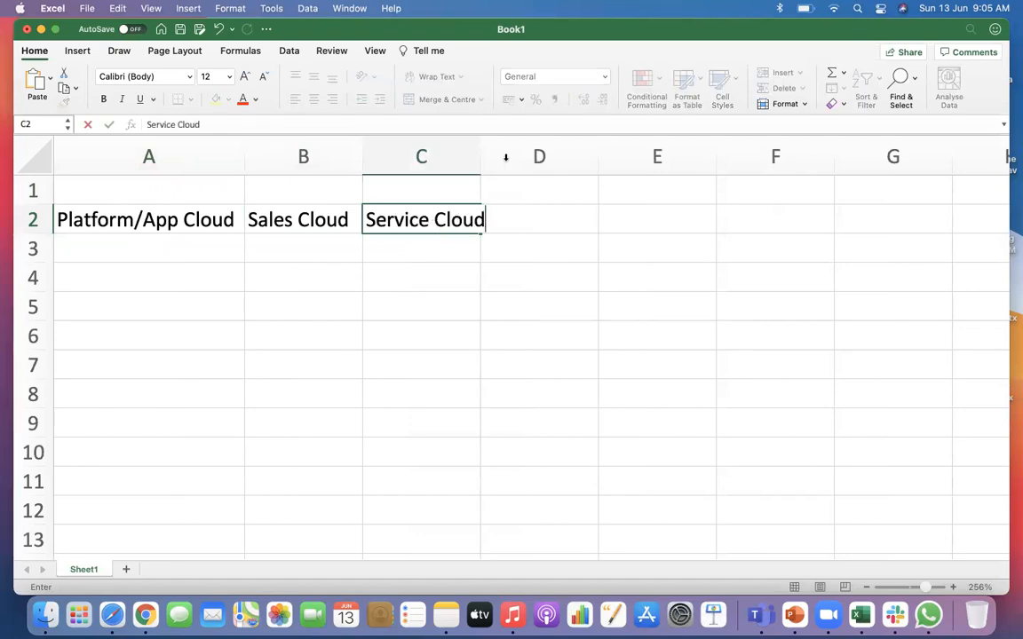
pyautogui.click(505, 157)
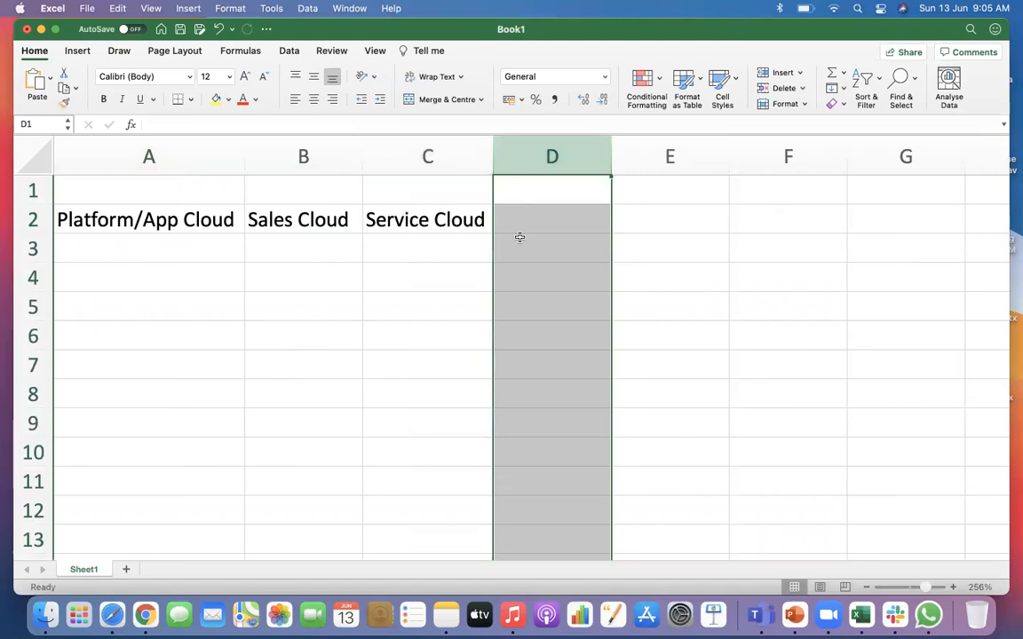
# Step: Enter Experience Cloud as the heading in cell D2 and fit column D's width to the text
pyautogui.click(519, 237)
pyautogui.click(531, 215)
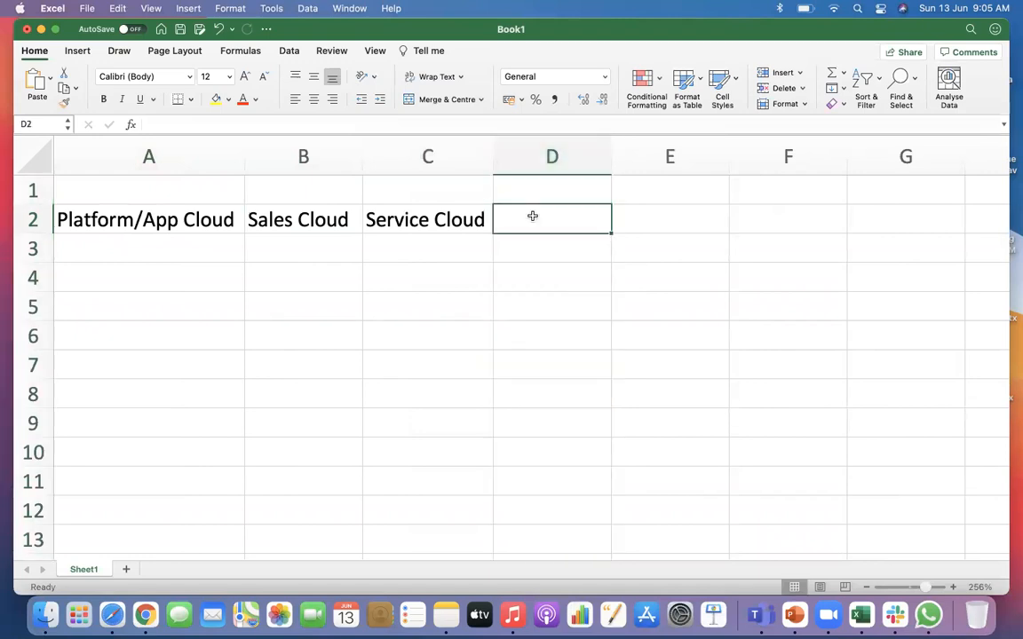
pyautogui.write('Expe')
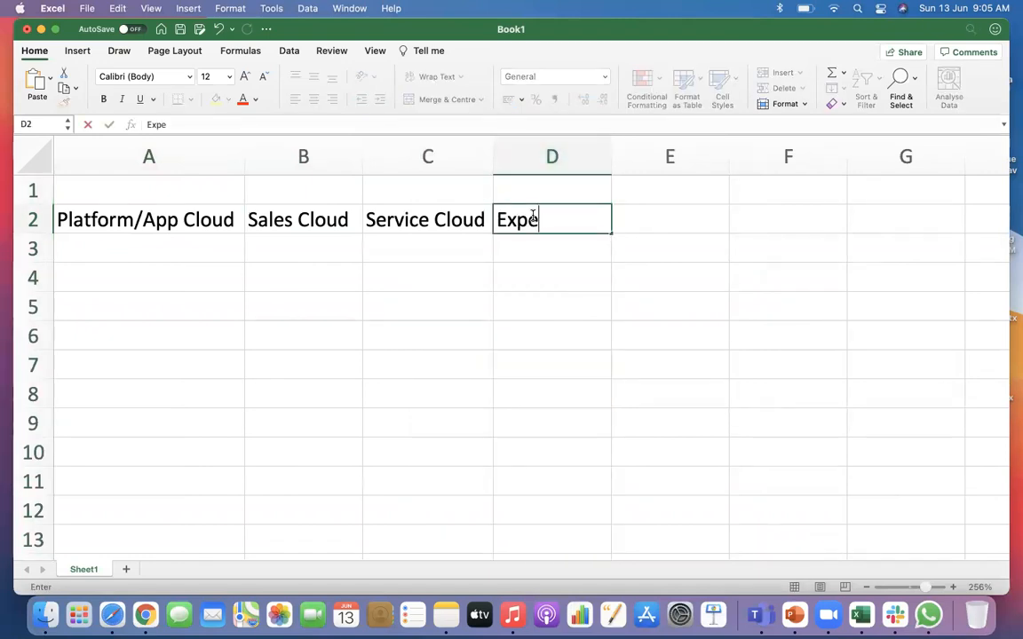
pyautogui.write('rience Cloud')
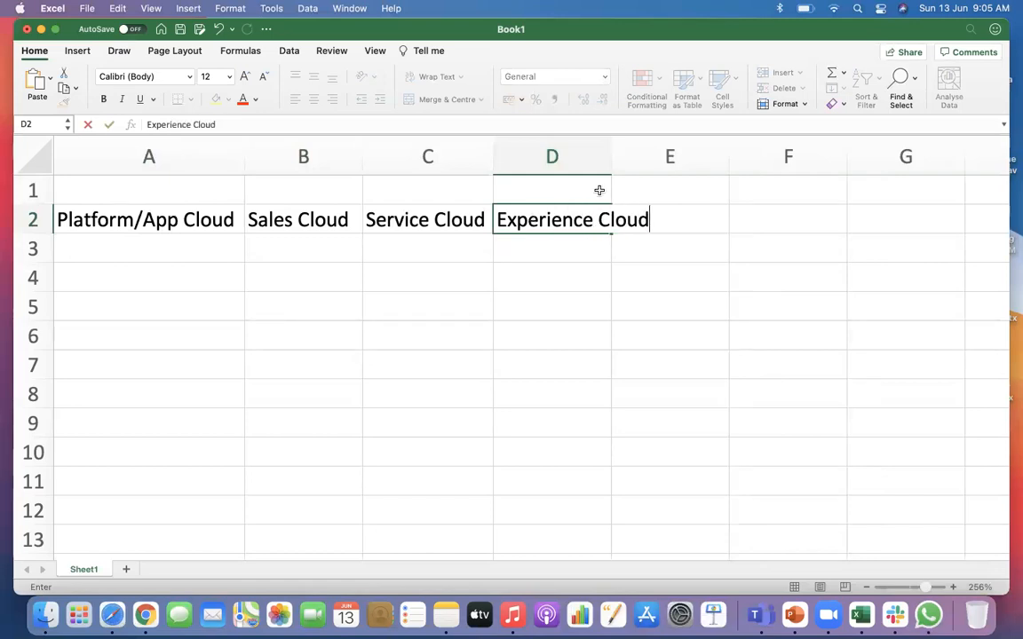
pyautogui.doubleClick(611, 157)
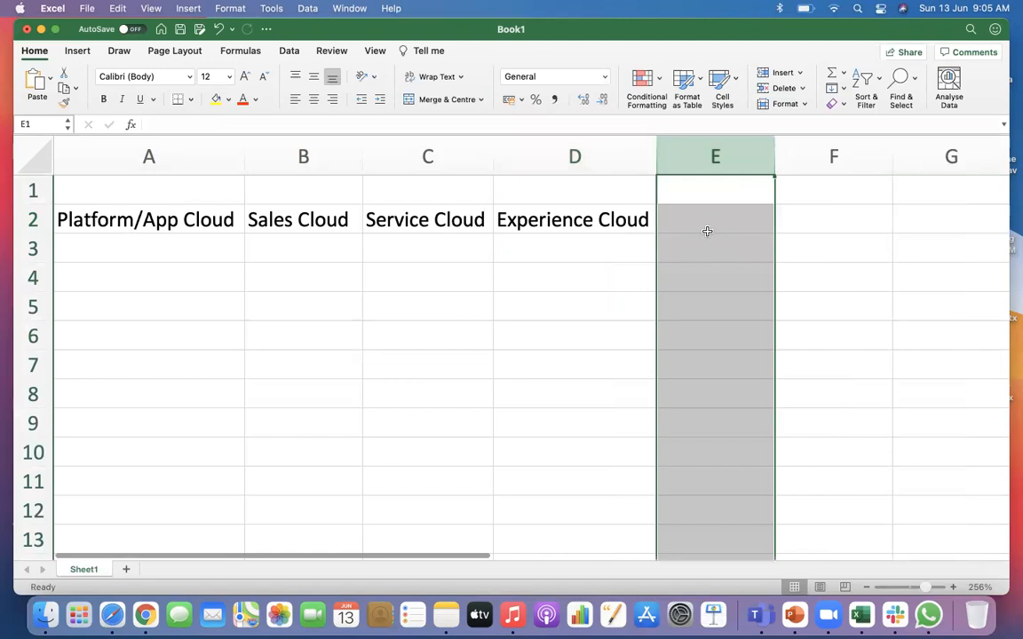
# Step: Enter Marketing Cloud as the heading in cell E2 and fit column E's width to the text
pyautogui.click(704, 227)
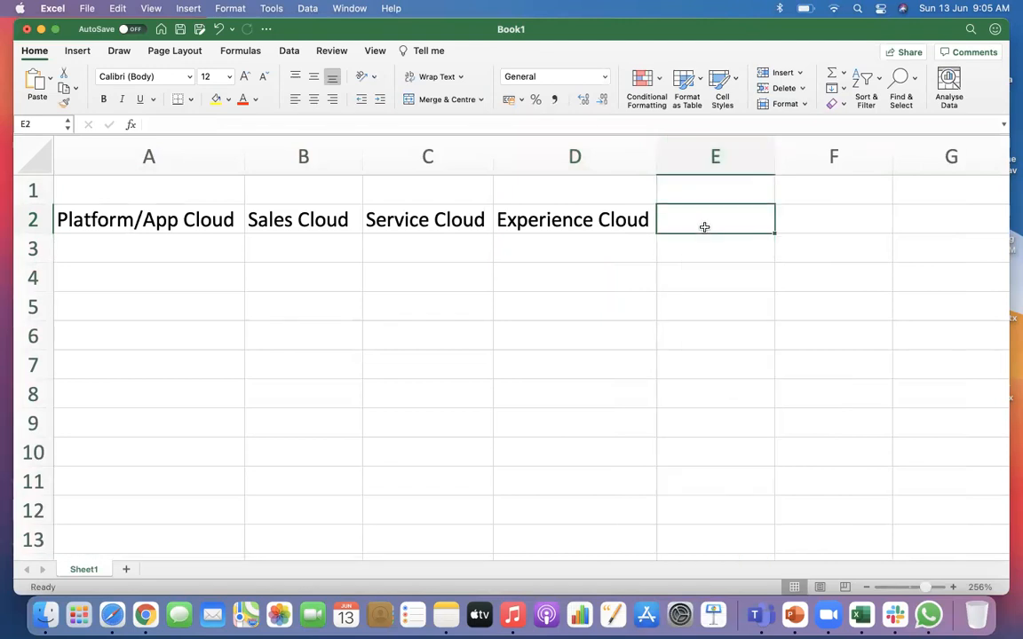
pyautogui.write('M')
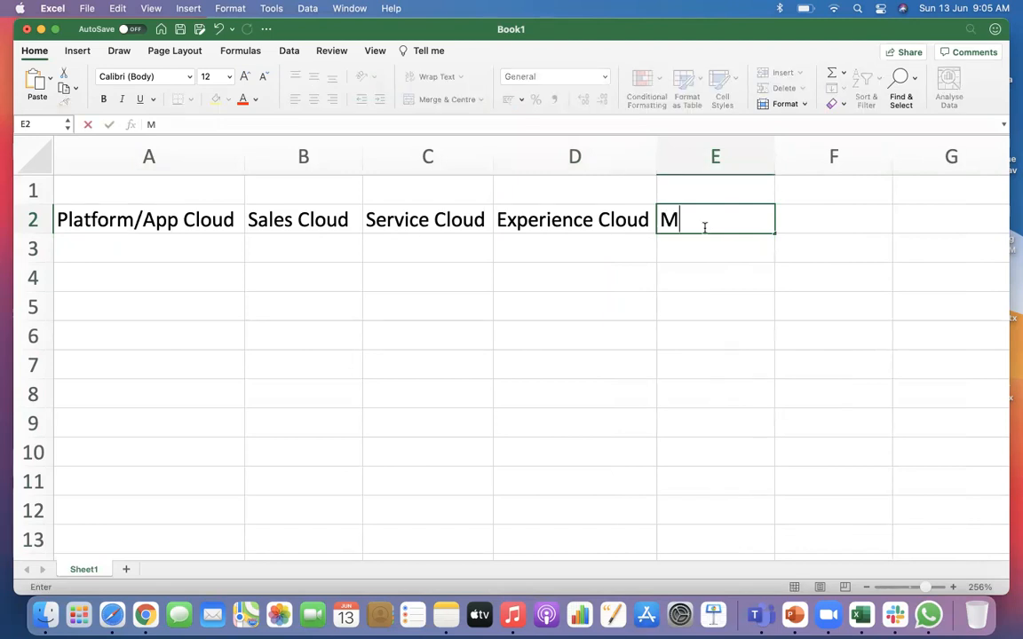
pyautogui.write('arketing Cloud')
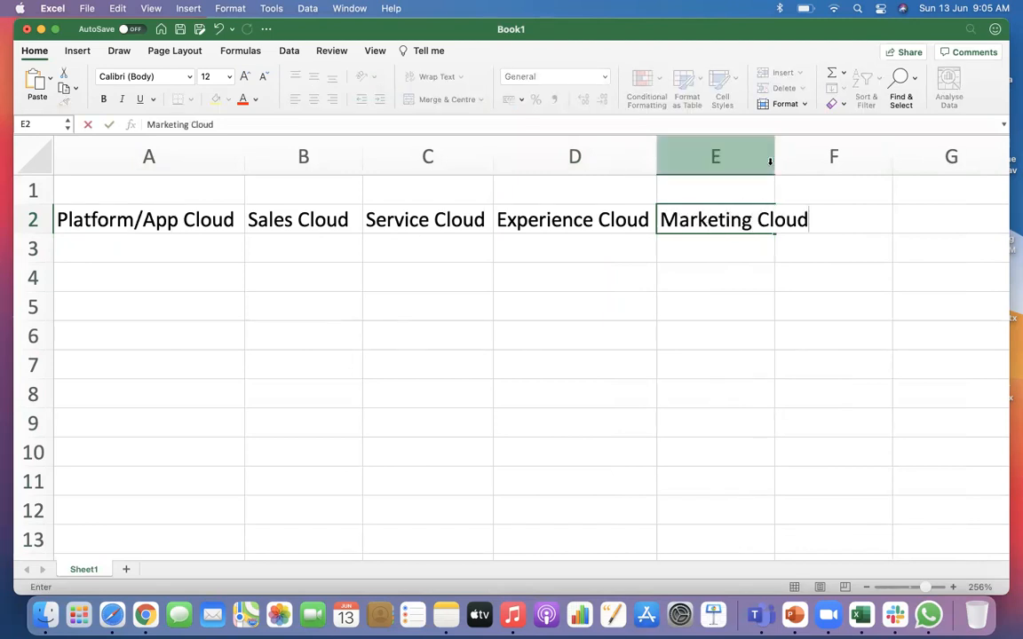
pyautogui.doubleClick(770, 161)
# Step: Enter Commerce Cloud as the heading in cell F2 and fit column F's width to the text
pyautogui.click(851, 222)
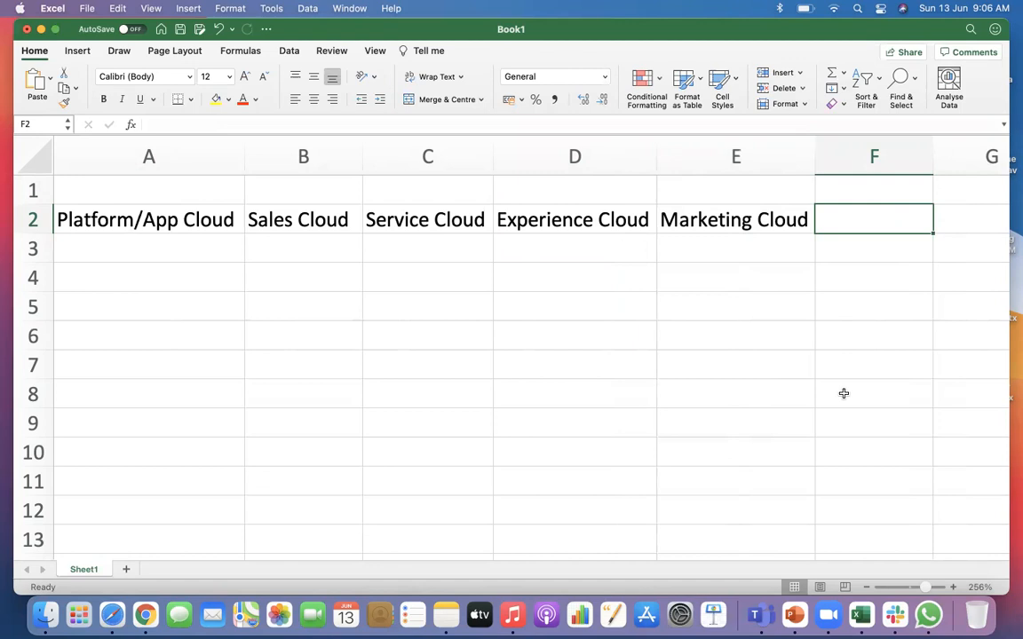
pyautogui.write('Com')
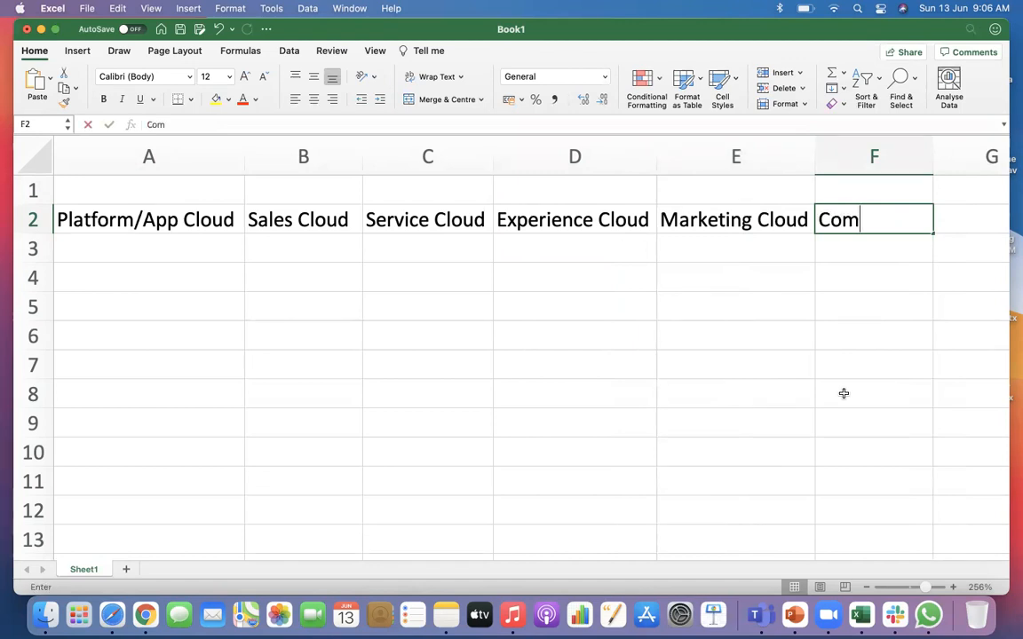
pyautogui.write('merce Cloud')
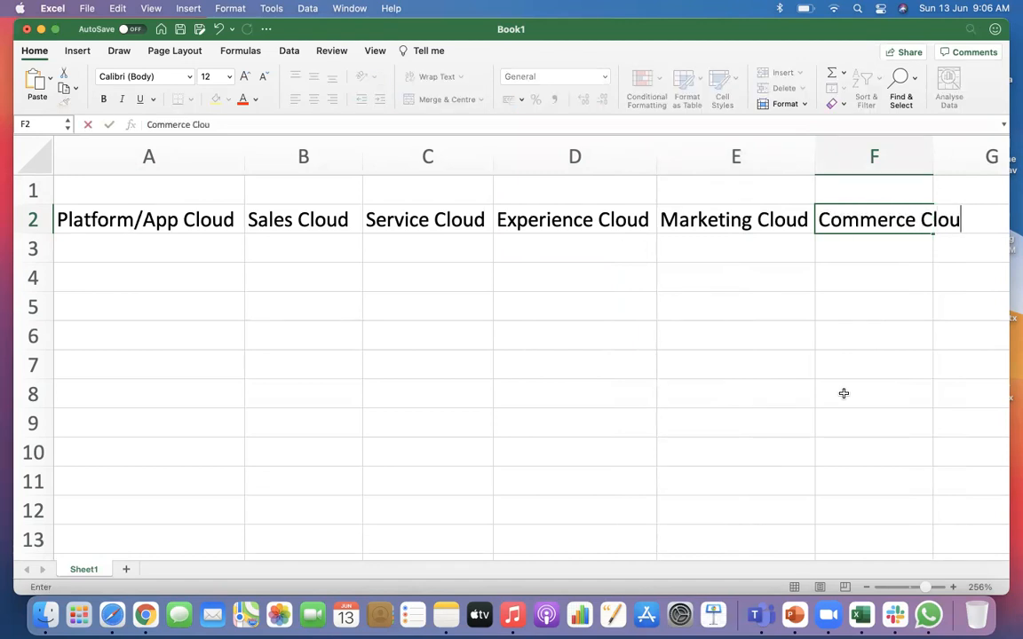
pyautogui.click(935, 162)
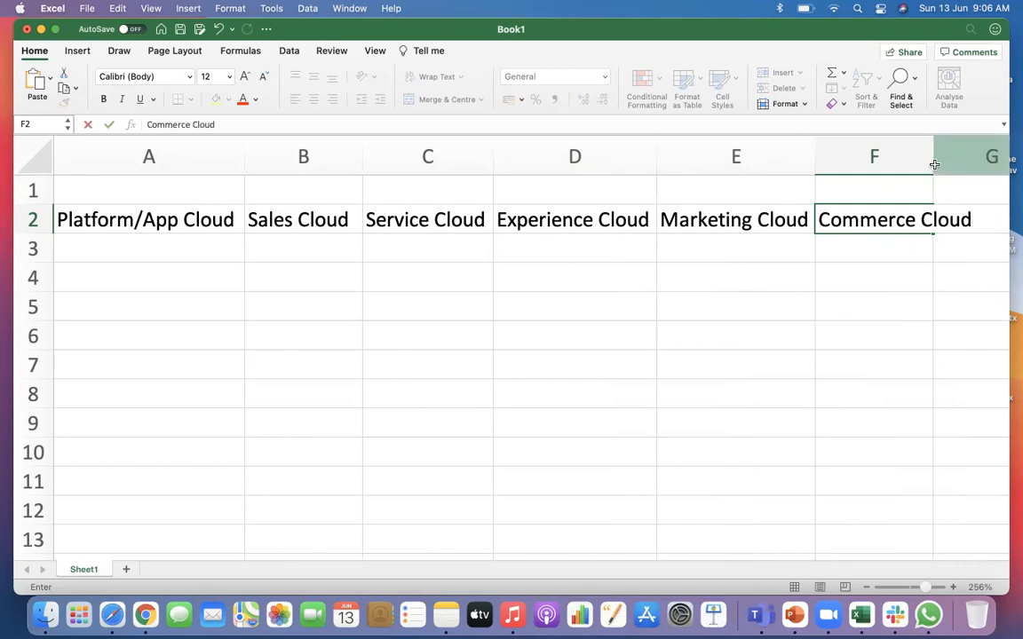
pyautogui.doubleClick(934, 162)
pyautogui.click(495, 264)
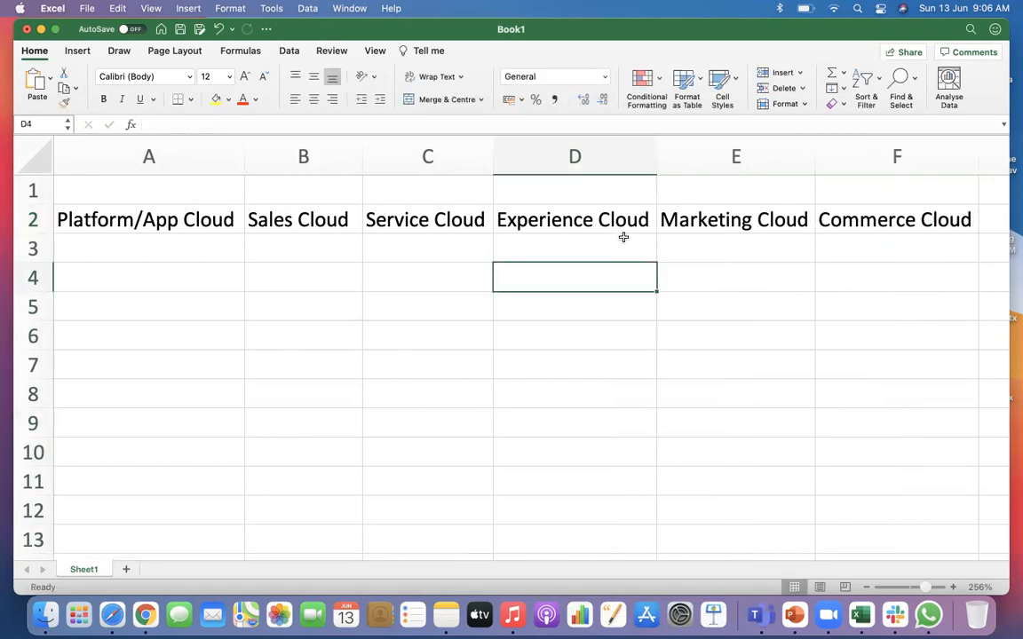
pyautogui.click(621, 221)
pyautogui.moveTo(412, 221); pyautogui.dragTo(123, 221)
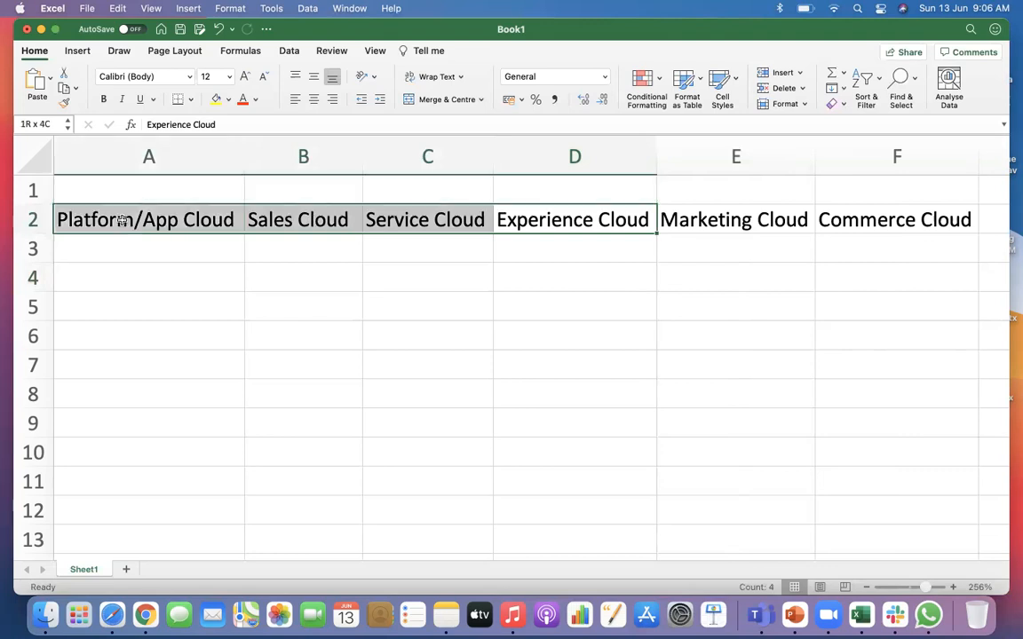
pyautogui.click(607, 221)
pyautogui.click(531, 253)
pyautogui.moveTo(425, 213); pyautogui.dragTo(85, 209)
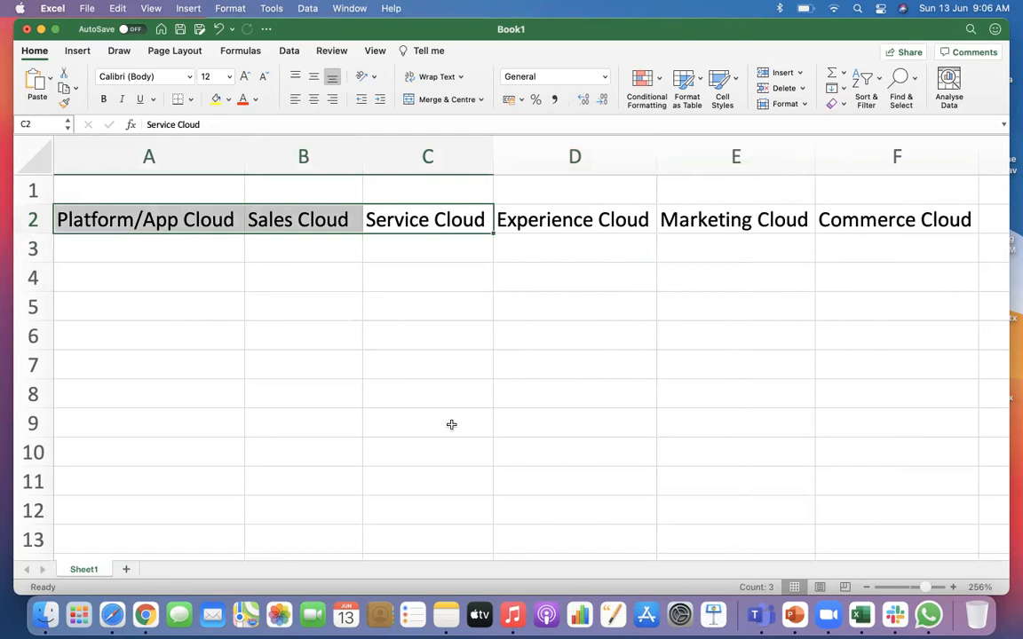
pyautogui.press('Right')
# Step: List Account in cell A3 and Contact in cell A4 under the Platform/App Cloud heading
pyautogui.click(221, 250)
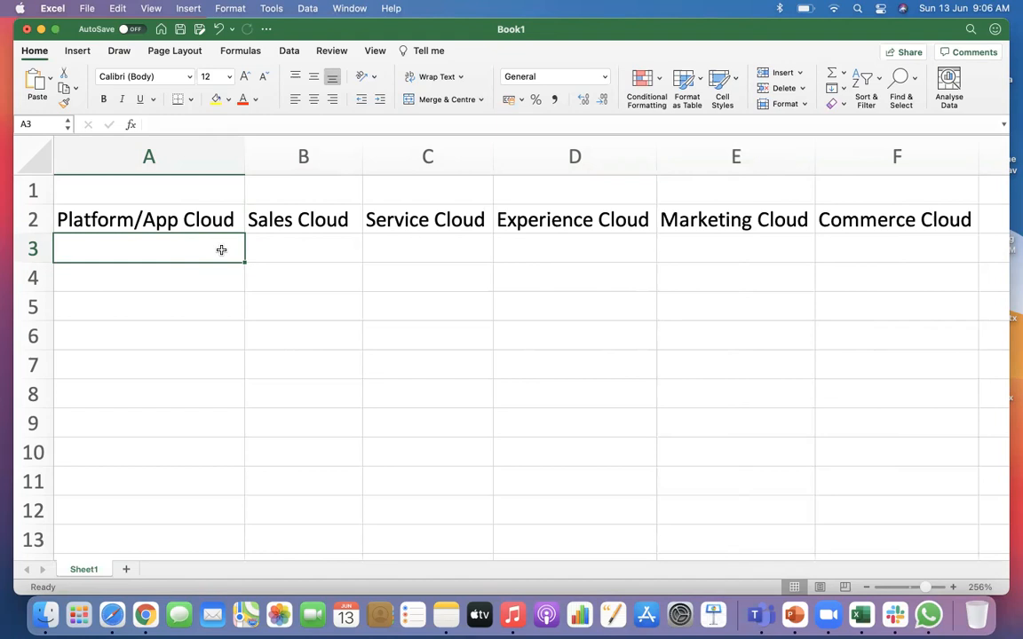
pyautogui.write('Account')
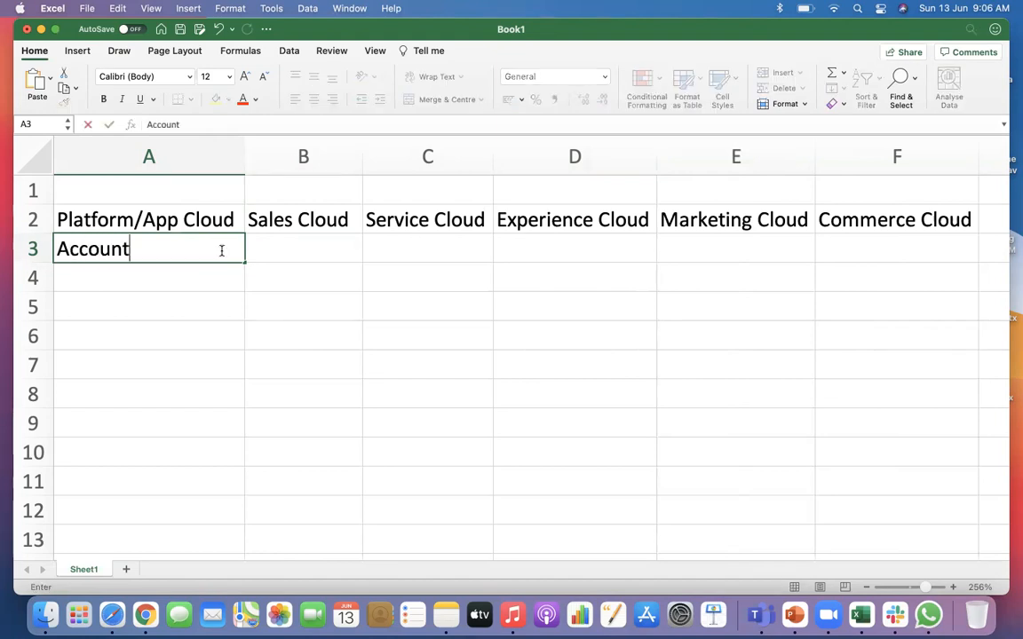
pyautogui.press('Return')
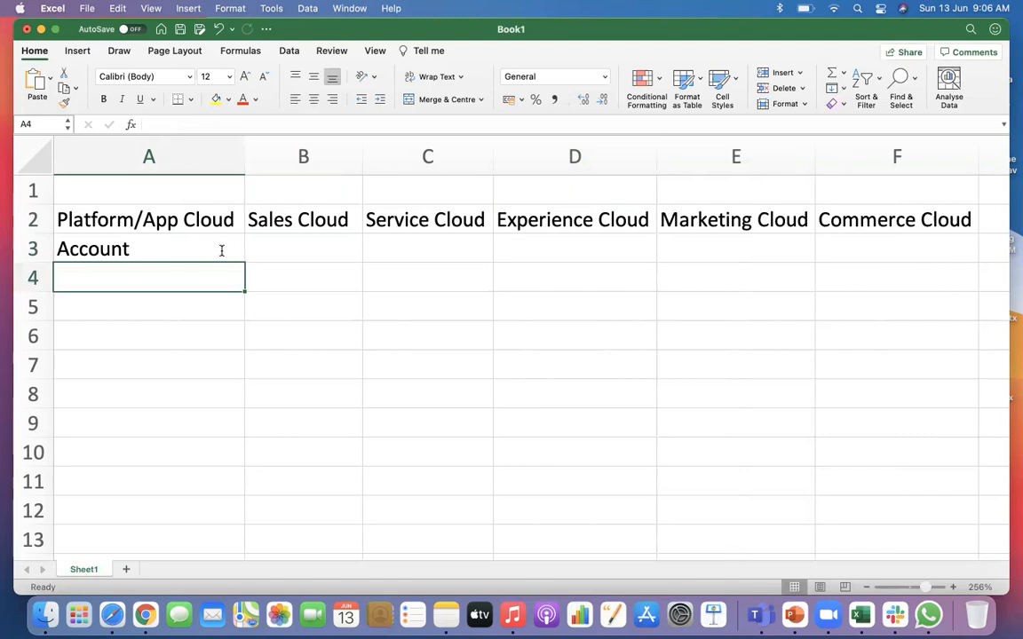
pyautogui.write('Conatct')
pyautogui.press('BackSpace')
pyautogui.press('BackSpace')
pyautogui.press('BackSpace')
pyautogui.press('BackSpace')
pyautogui.write('tac')
pyautogui.press('Tab')
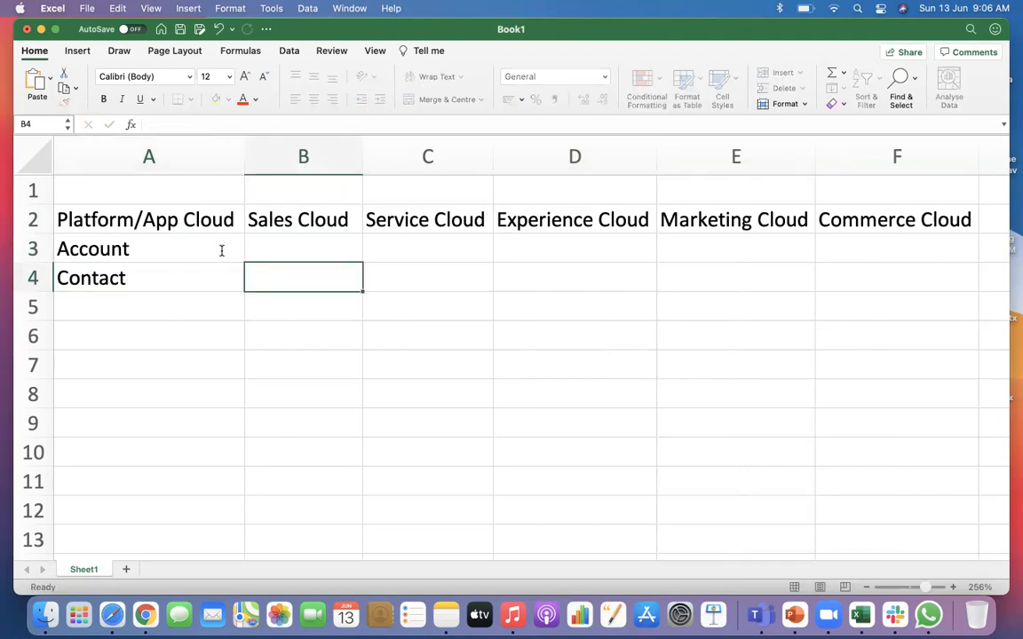
# Step: Enter Opportunity in cell B5 of the Sales Cloud column
pyautogui.click(288, 253)
pyautogui.click(288, 302)
pyautogui.moveTo(167, 253); pyautogui.dragTo(167, 280)
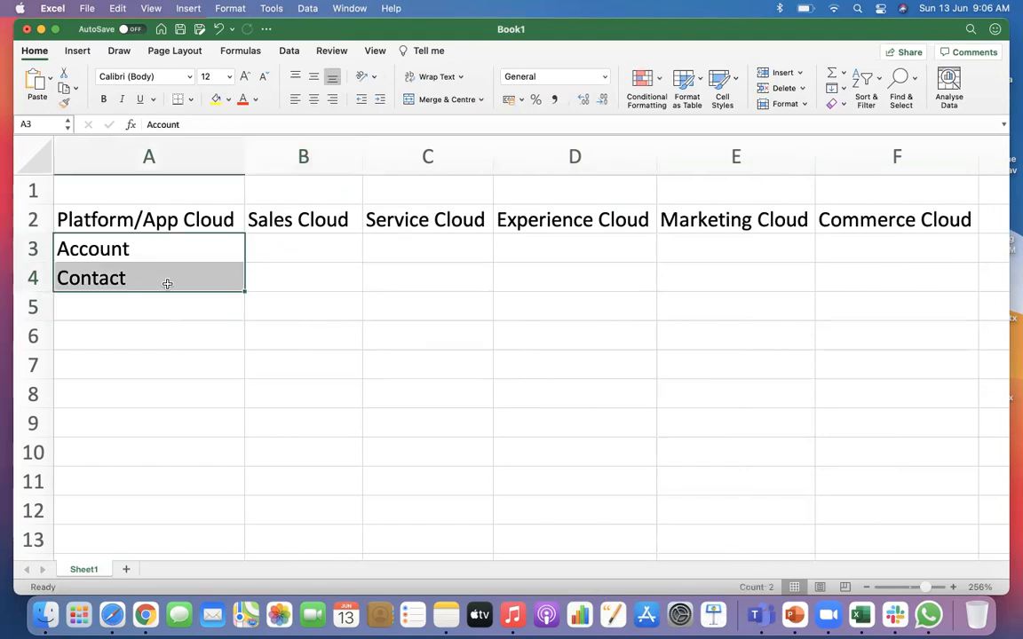
pyautogui.click(292, 309)
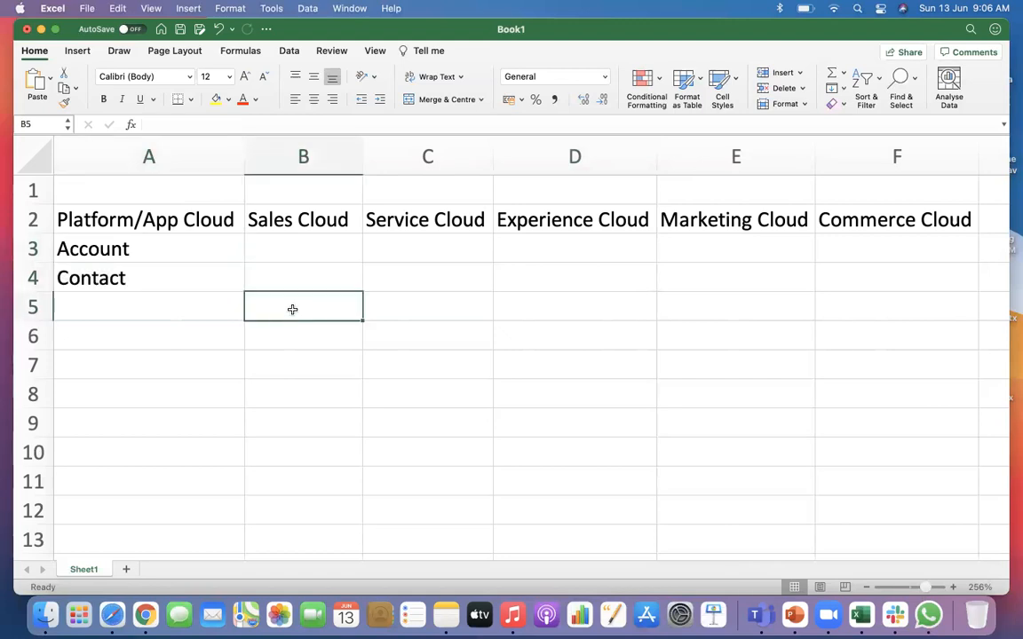
pyautogui.write('Opportunity')
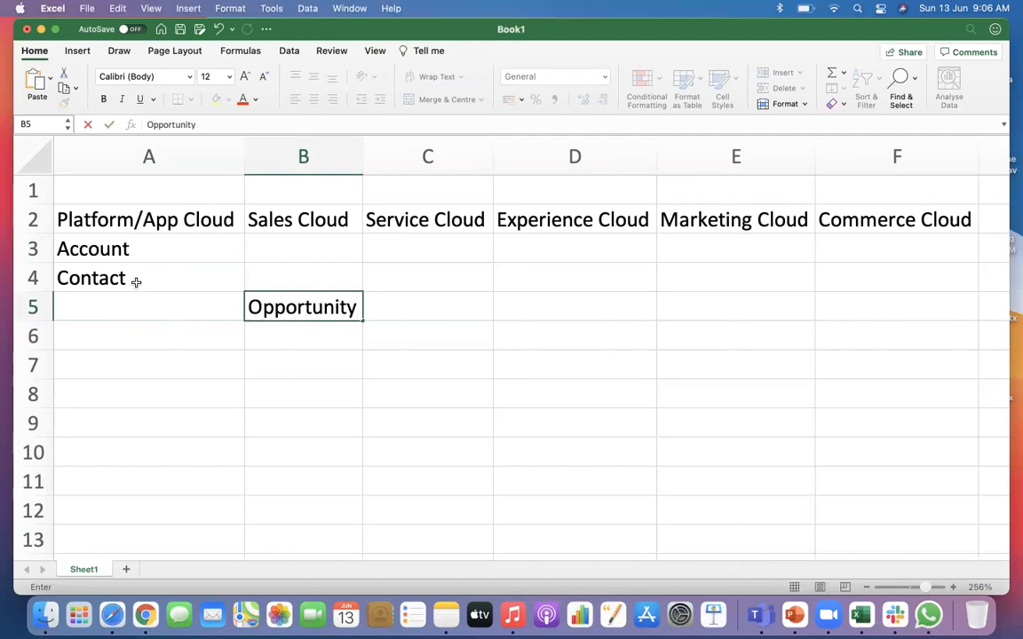
# Step: Copy the Account and Contact entries from A3:A4 into B3:B4 under Sales Cloud
pyautogui.click(125, 250)
pyautogui.keyDown('shift'); pyautogui.click(124, 278); pyautogui.keyUp('shift')
pyautogui.press('super+c')
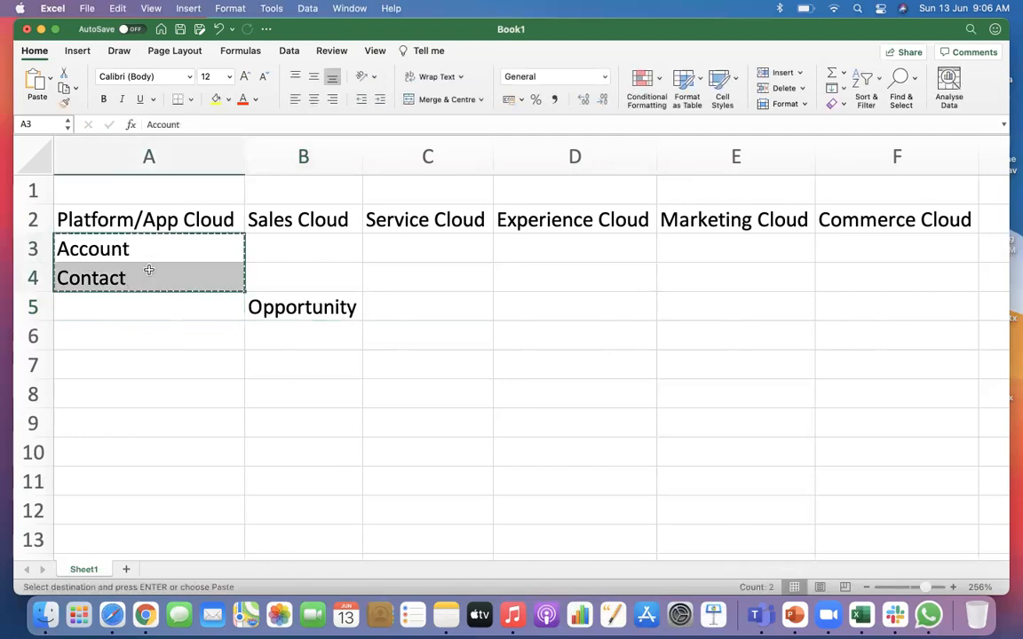
pyautogui.click(263, 249)
pyautogui.press('super+v')
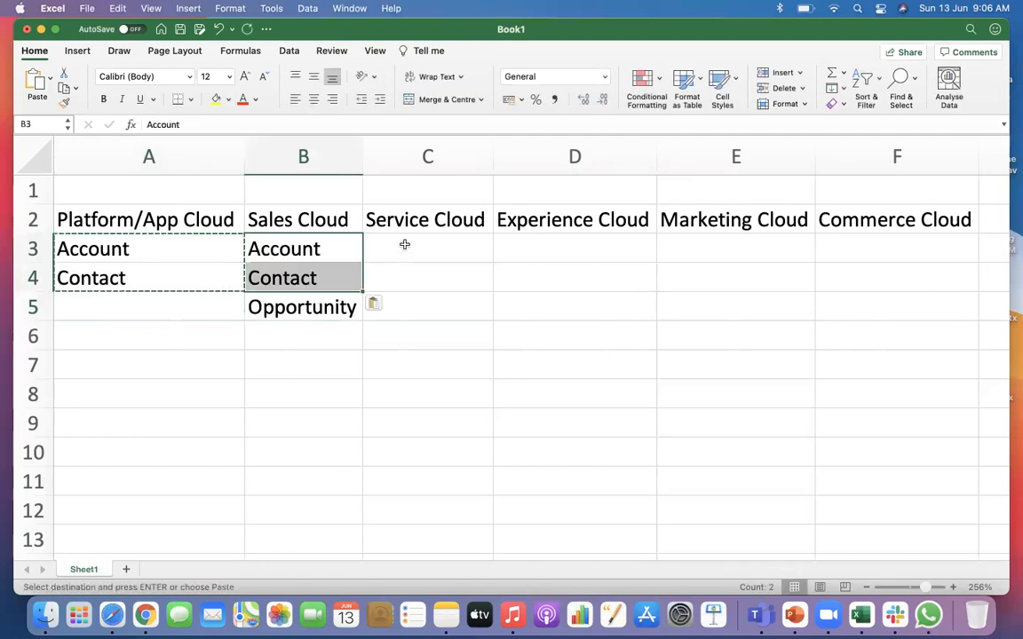
# Step: List Lead, Quote and Order in cells B6 to B8 of the Sales Cloud column
pyautogui.click(404, 244)
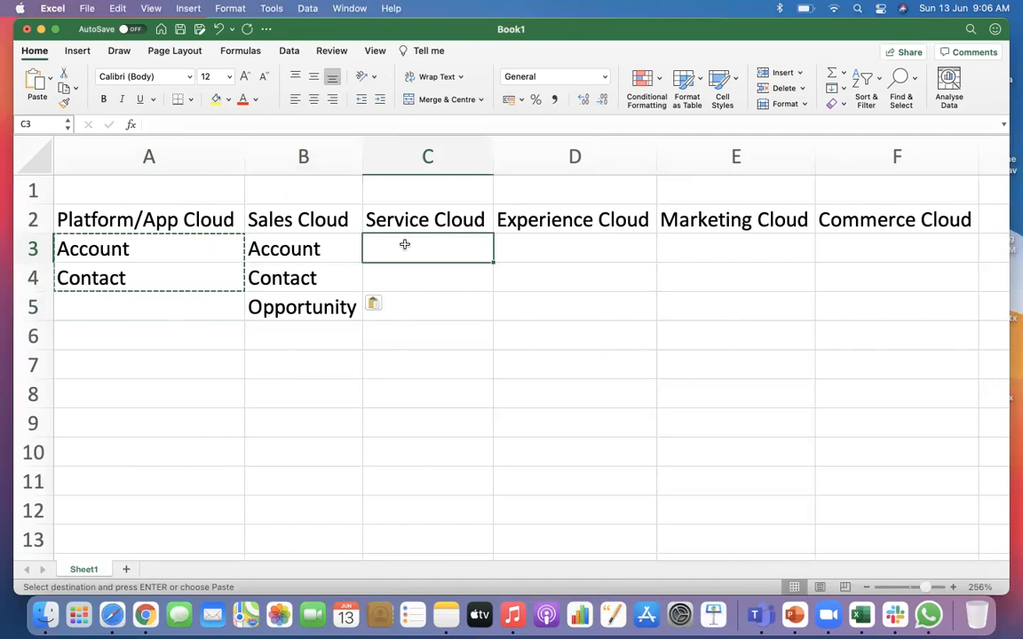
pyautogui.click(310, 341)
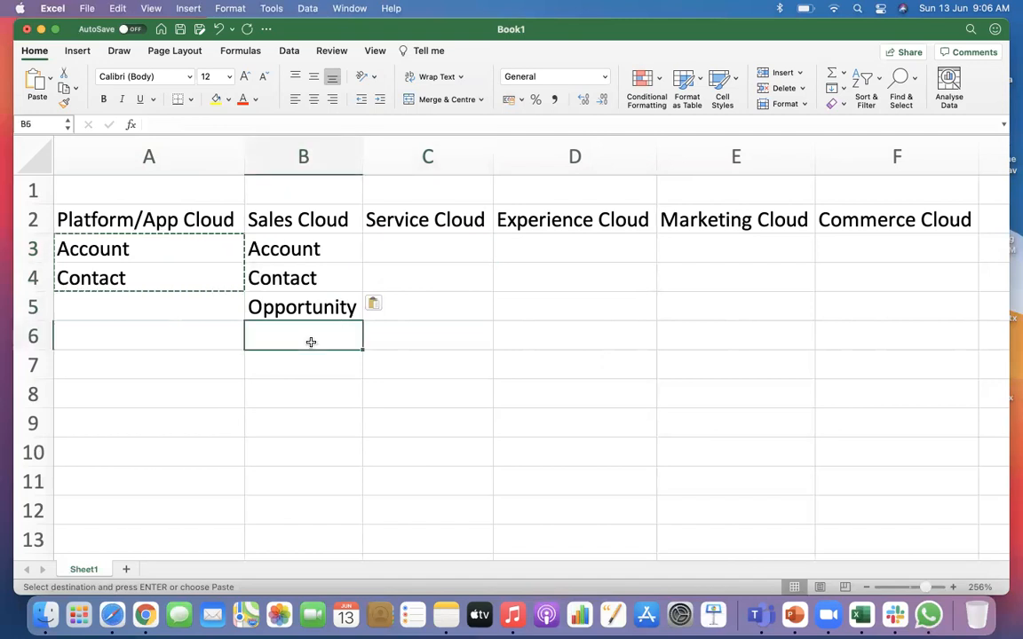
pyautogui.write('Lead')
pyautogui.click(327, 381)
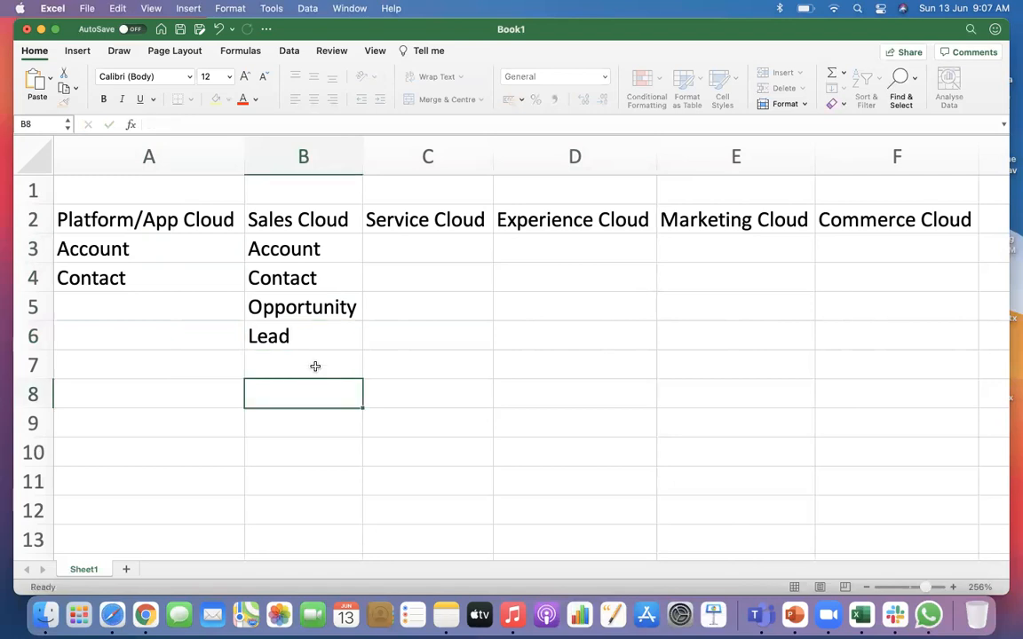
pyautogui.click(290, 358)
pyautogui.write('Quote')
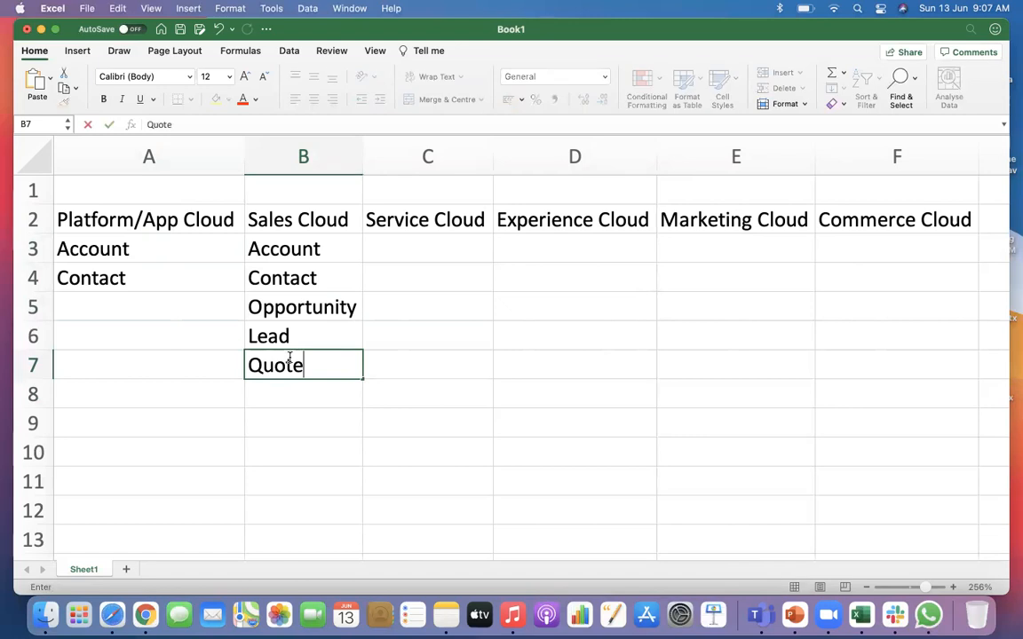
pyautogui.press('Return')
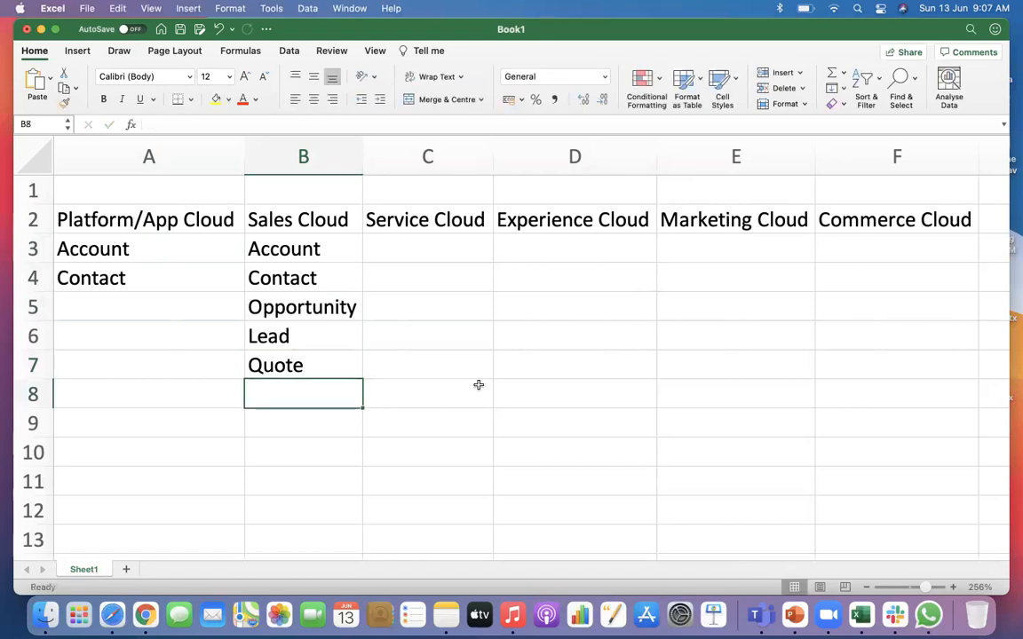
pyautogui.write('Order')
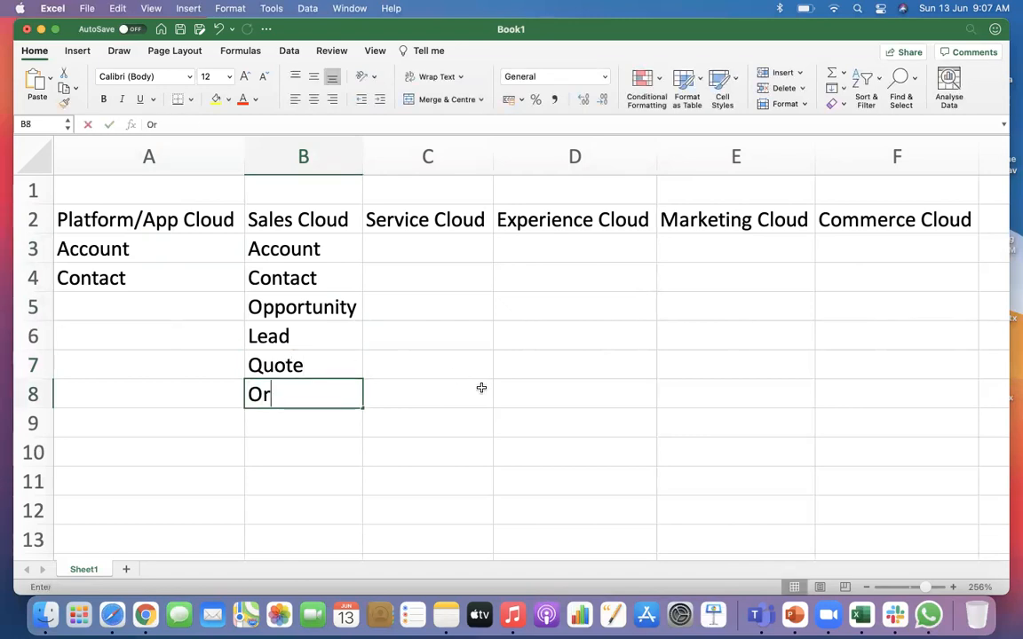
pyautogui.click(429, 397)
# Step: Enter Case in cell B9 below Order in the Sales Cloud column
pyautogui.moveTo(267, 304); pyautogui.dragTo(285, 383)
pyautogui.moveTo(120, 248); pyautogui.dragTo(129, 281)
pyautogui.click(396, 257)
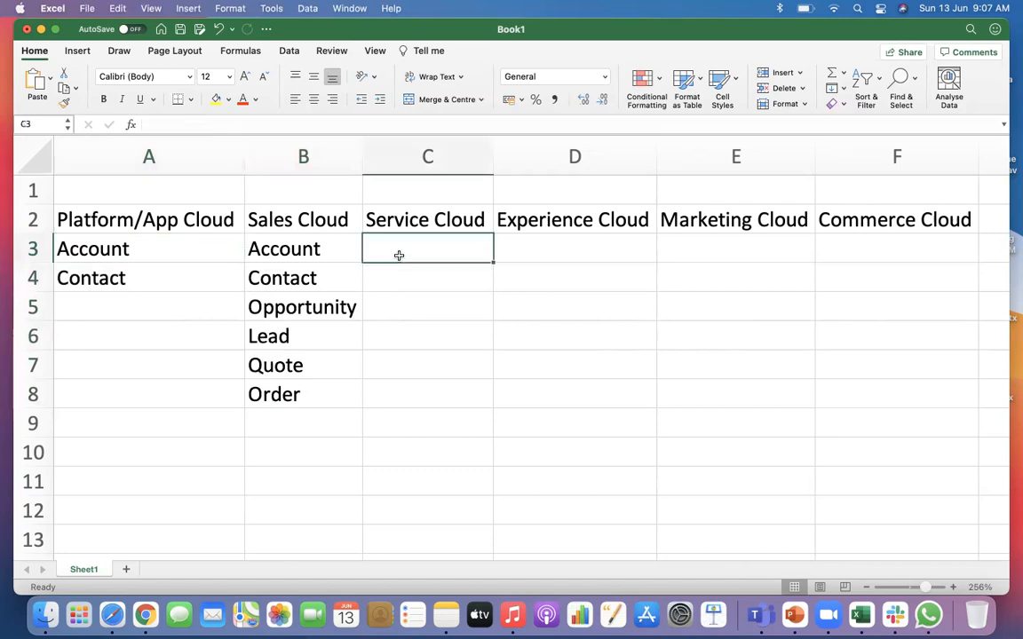
pyautogui.click(277, 431)
pyautogui.write('Case')
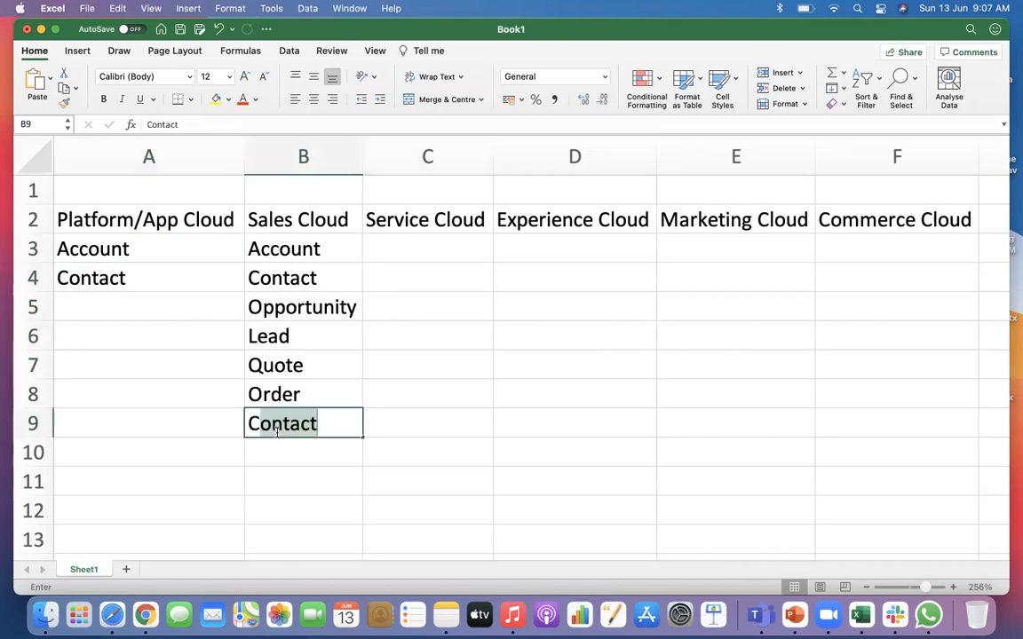
pyautogui.click(335, 482)
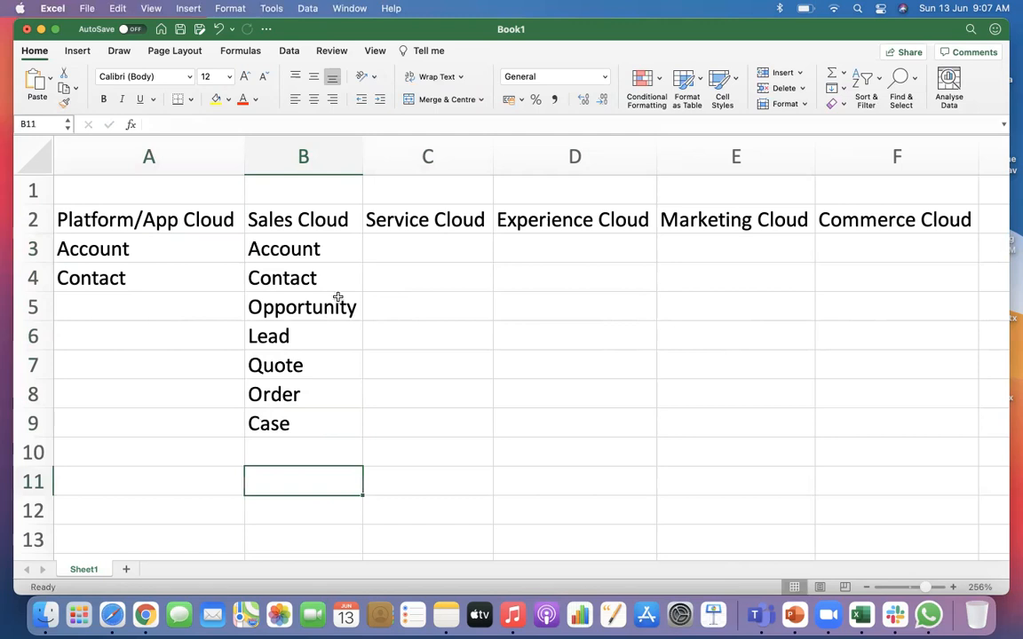
# Step: Copy the Account and Contact entries from B3:B4 into C3:C4 under Service Cloud
pyautogui.click(417, 250)
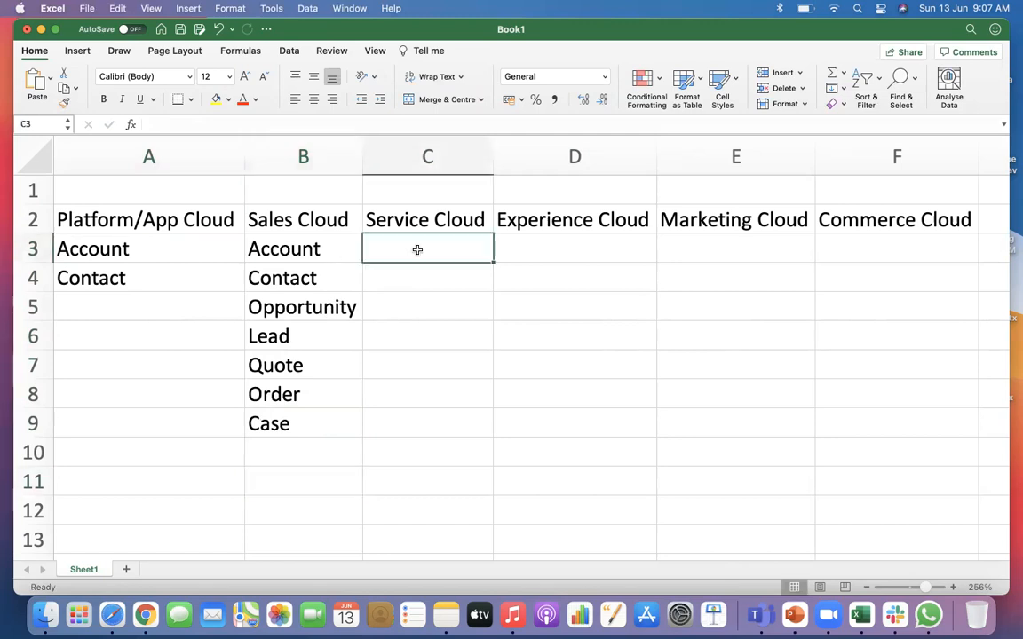
pyautogui.click(309, 418)
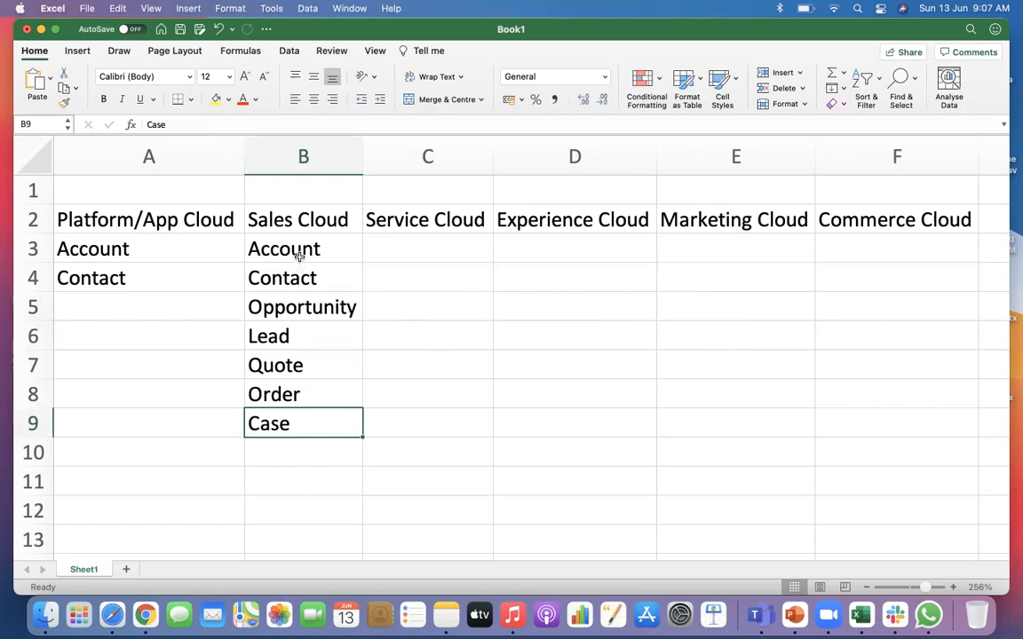
pyautogui.moveTo(302, 258); pyautogui.dragTo(303, 276)
pyautogui.press('super+c')
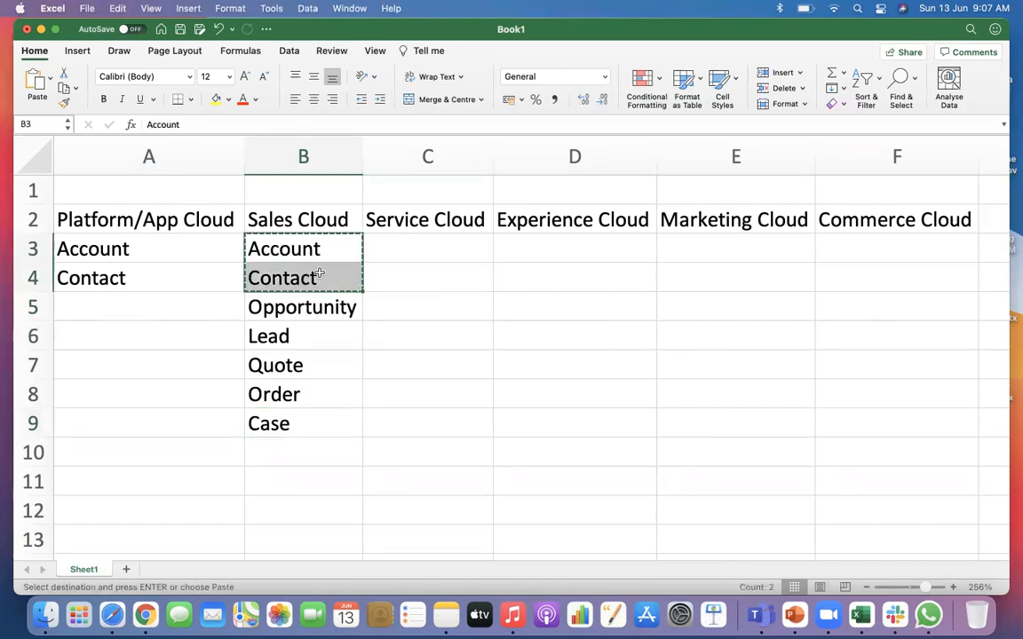
pyautogui.click(398, 248)
pyautogui.press('super+v')
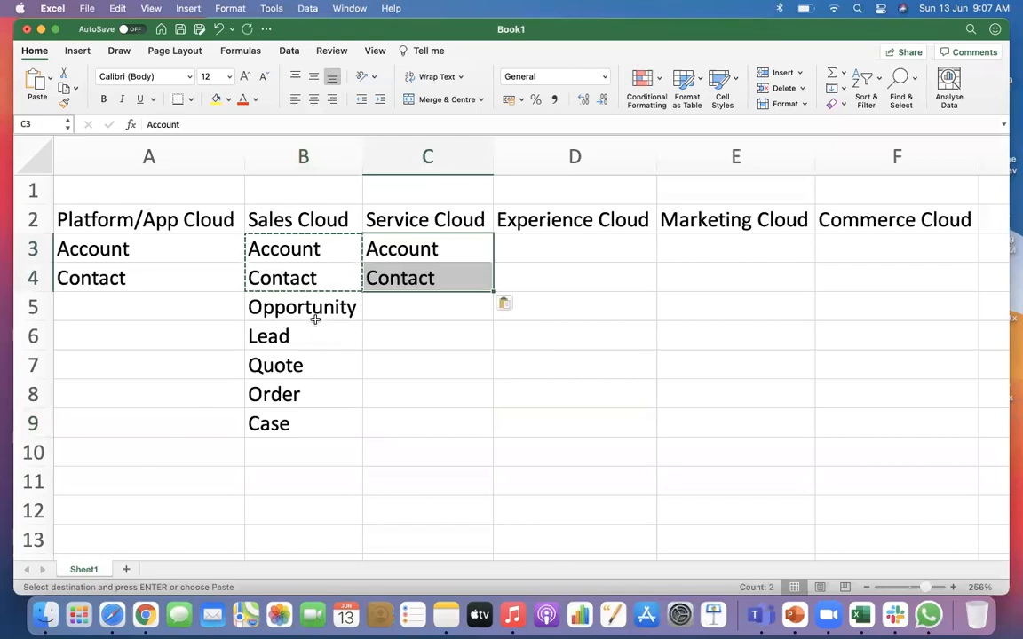
# Step: Enter Case in cell C9 of the Service Cloud column, level with Case under Sales Cloud
pyautogui.click(315, 309)
pyautogui.click(313, 337)
pyautogui.click(310, 367)
pyautogui.click(304, 397)
pyautogui.click(307, 423)
pyautogui.click(451, 415)
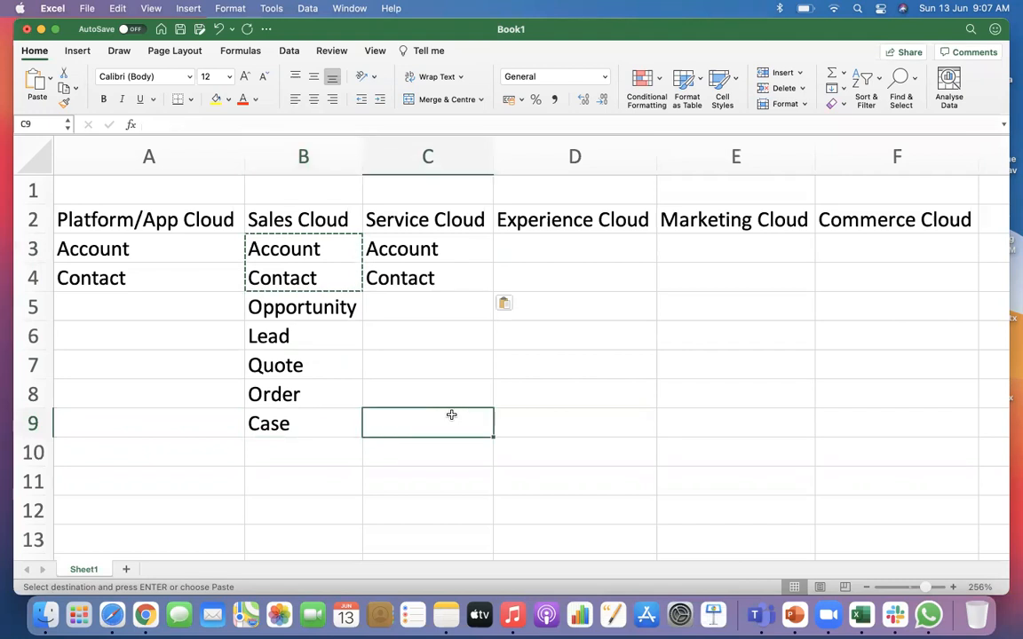
pyautogui.write('Case')
pyautogui.click(565, 422)
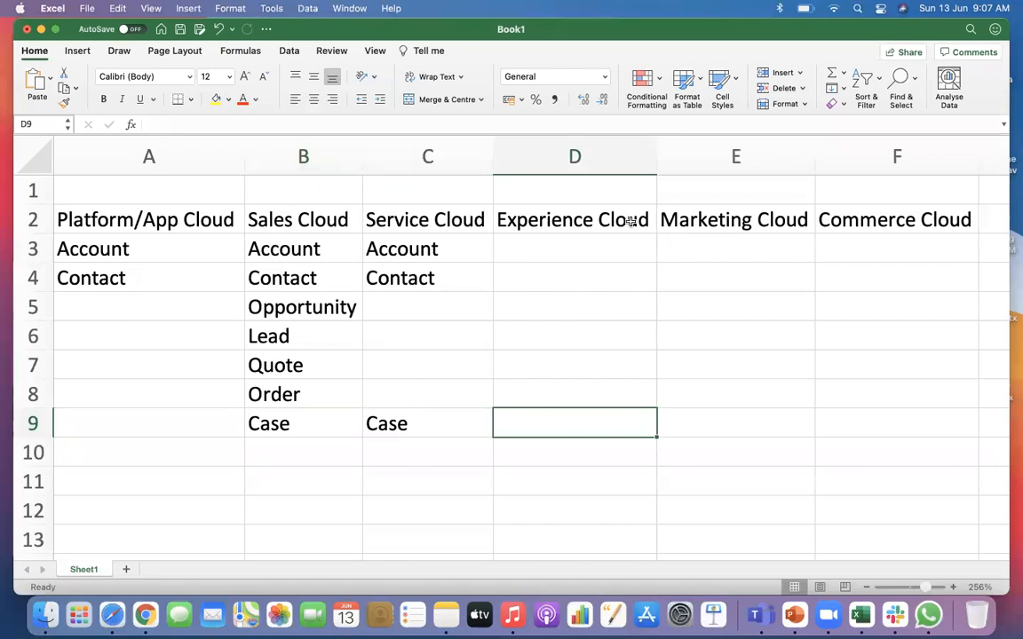
# Step: Examine the Experience Cloud column against the Platform/App, Sales and Service Cloud object lists in A2:C9
pyautogui.click(571, 155)
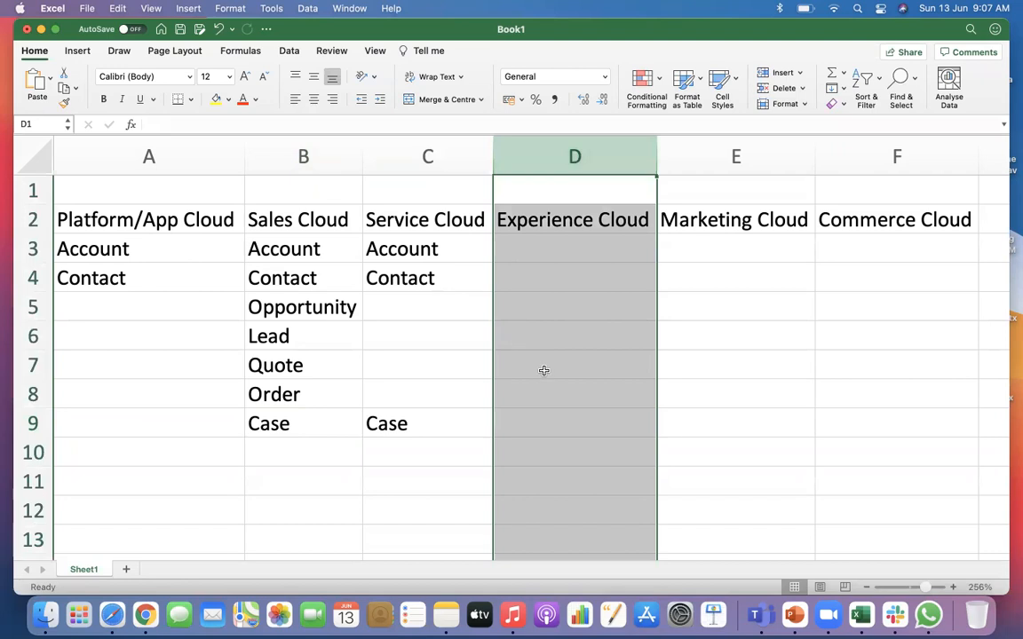
pyautogui.click(514, 277)
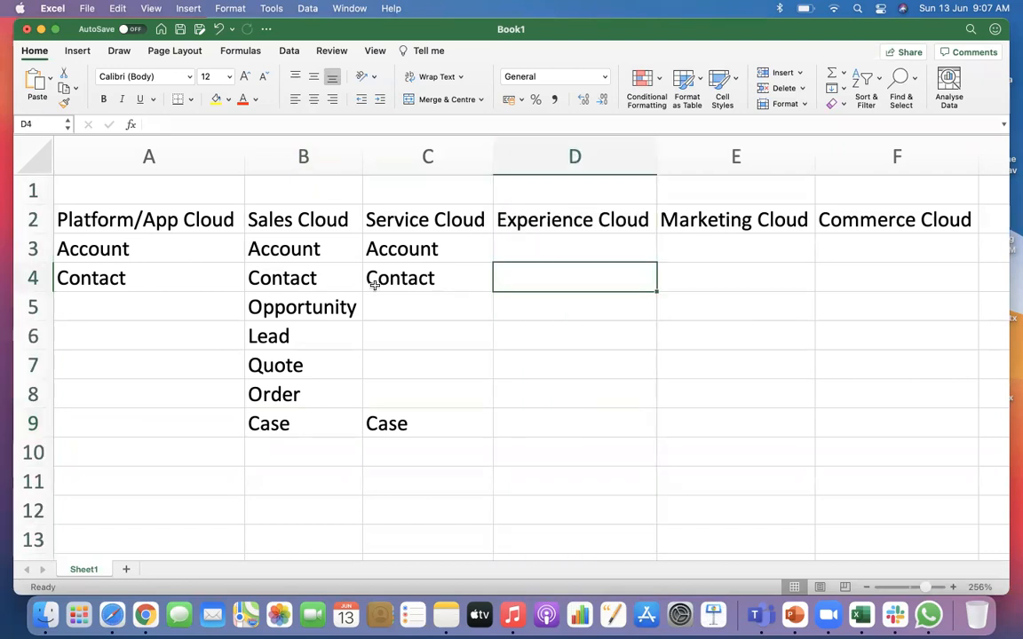
pyautogui.moveTo(384, 253); pyautogui.dragTo(387, 275)
pyautogui.moveTo(283, 250); pyautogui.dragTo(284, 424)
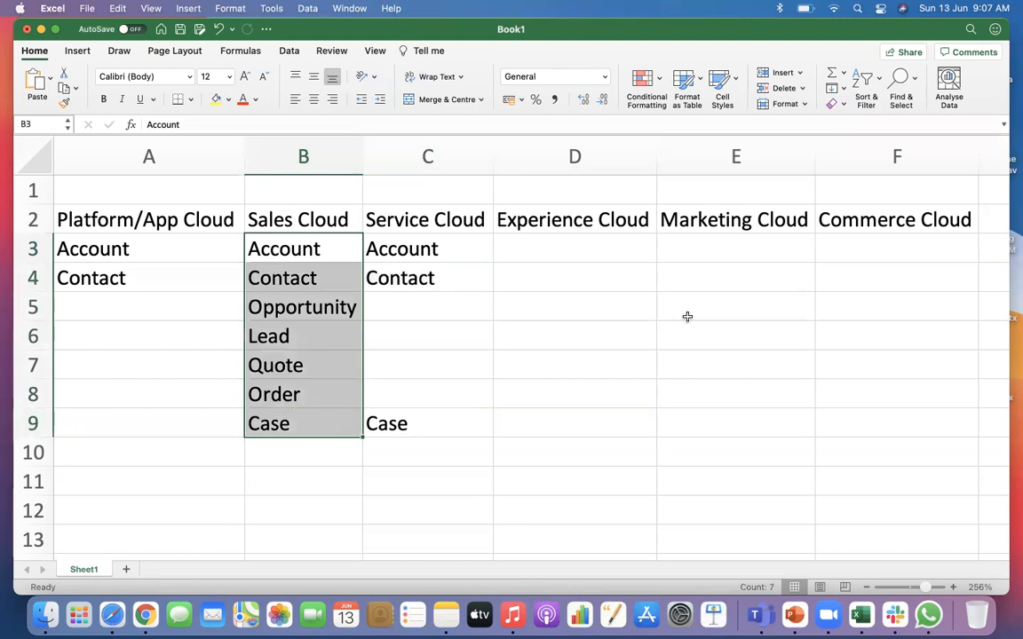
pyautogui.click(561, 335)
pyautogui.click(564, 244)
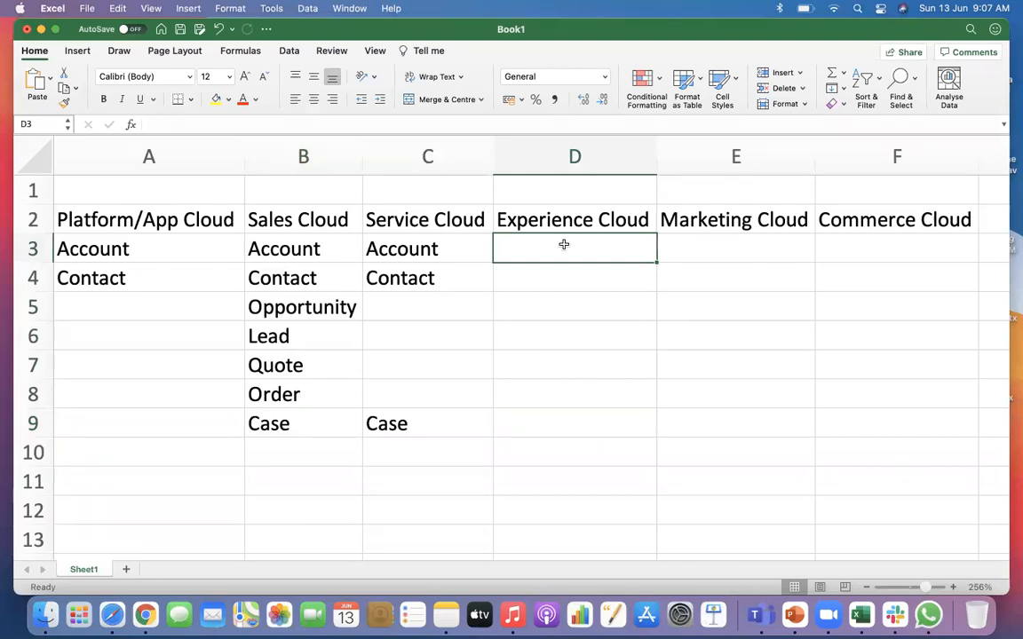
pyautogui.moveTo(110, 220); pyautogui.dragTo(404, 425)
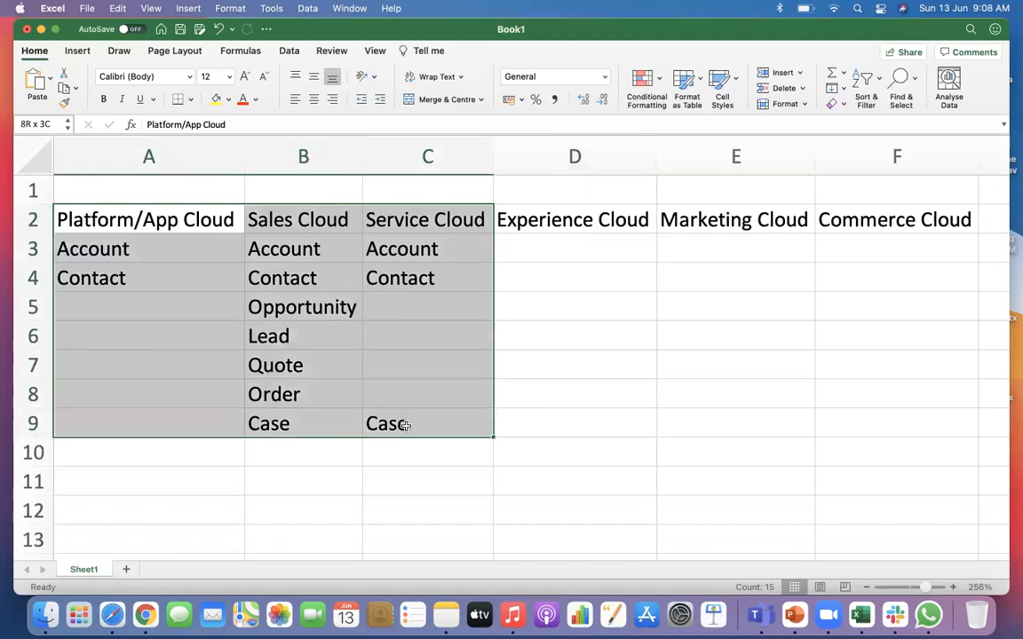
pyautogui.click(200, 391)
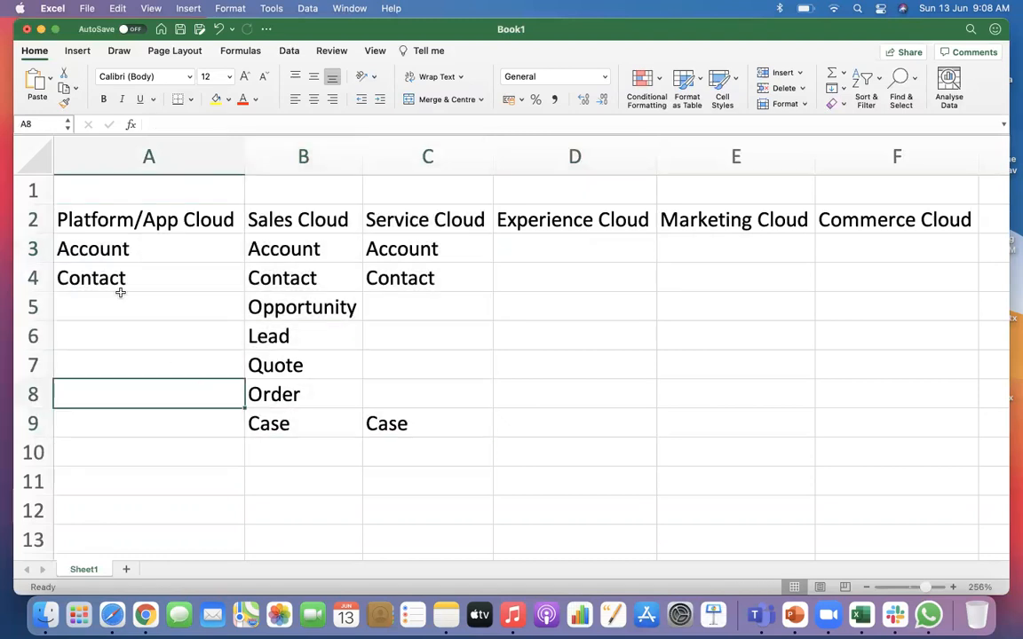
pyautogui.moveTo(106, 222); pyautogui.dragTo(405, 425)
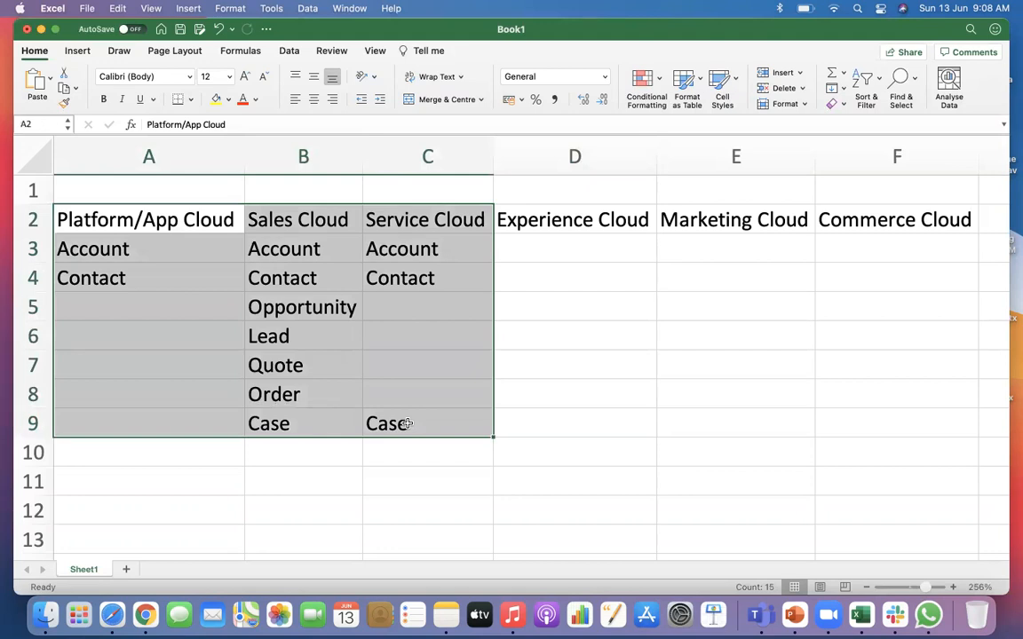
pyautogui.click(455, 462)
pyautogui.click(149, 471)
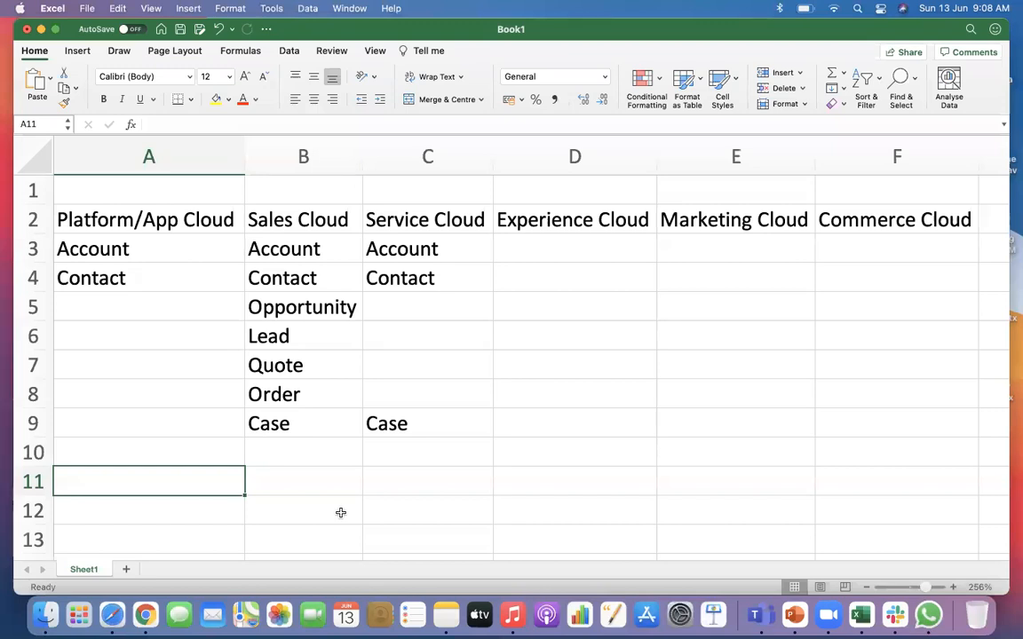
# Step: Add a new worksheet and enter the headings Seller in cell B3 and Buyer in cell C3
pyautogui.click(126, 570)
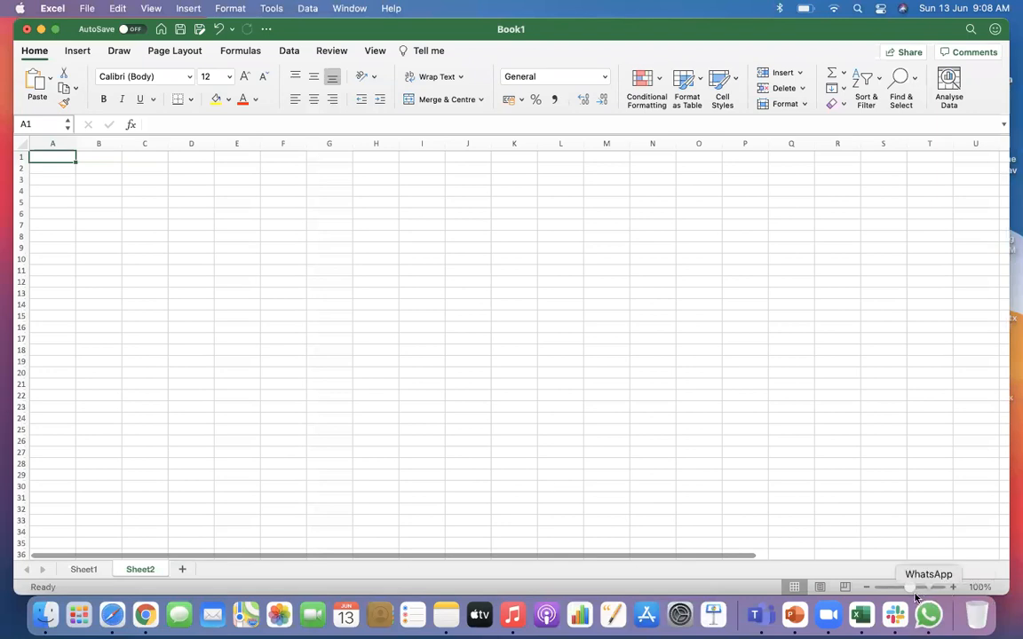
pyautogui.moveTo(910, 593); pyautogui.dragTo(918, 591)
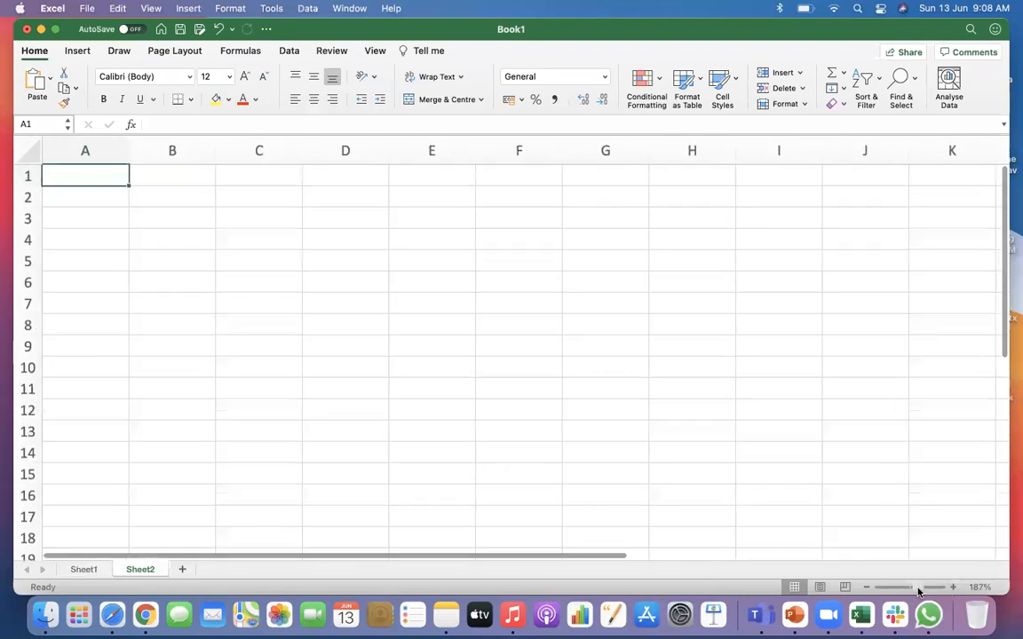
pyautogui.click(170, 218)
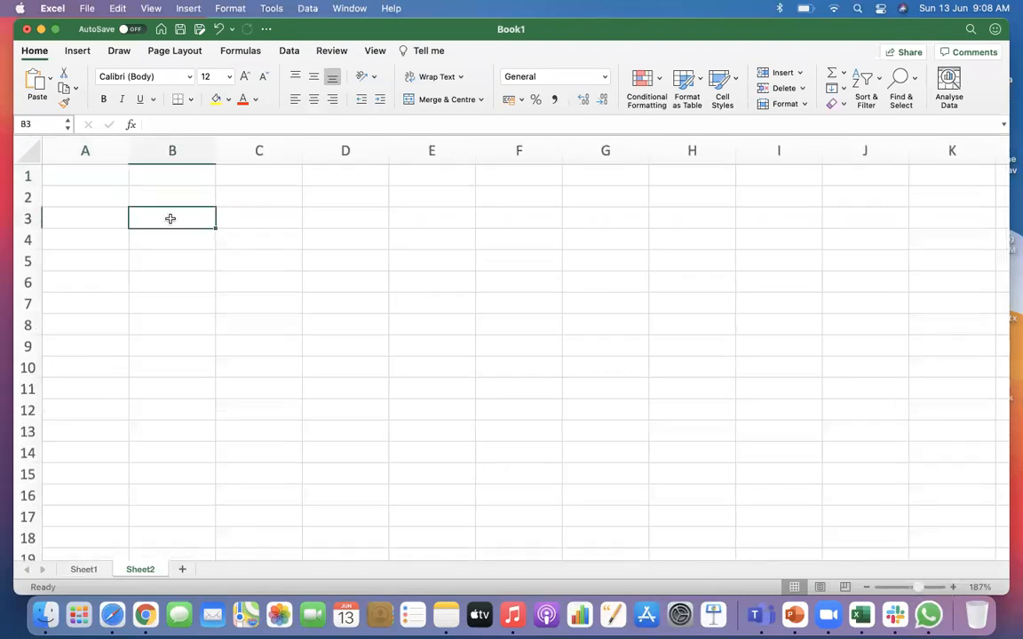
pyautogui.write('Seller')
pyautogui.press('Tab')
pyautogui.write('Buyer')
pyautogui.press('Return')
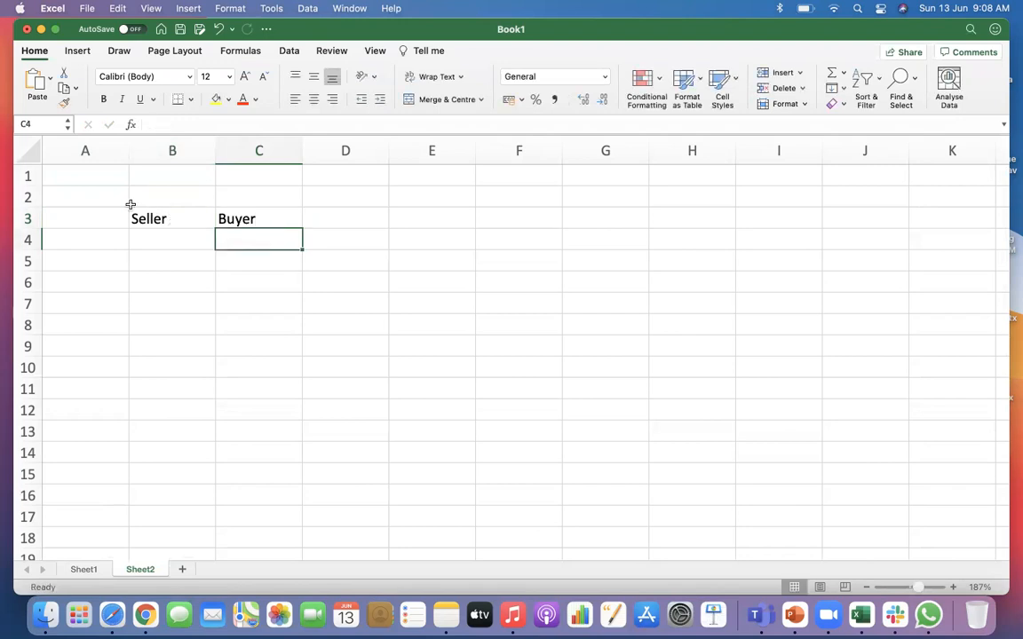
# Step: Enter Customer in cell C4 under the Buyer heading
pyautogui.click(138, 245)
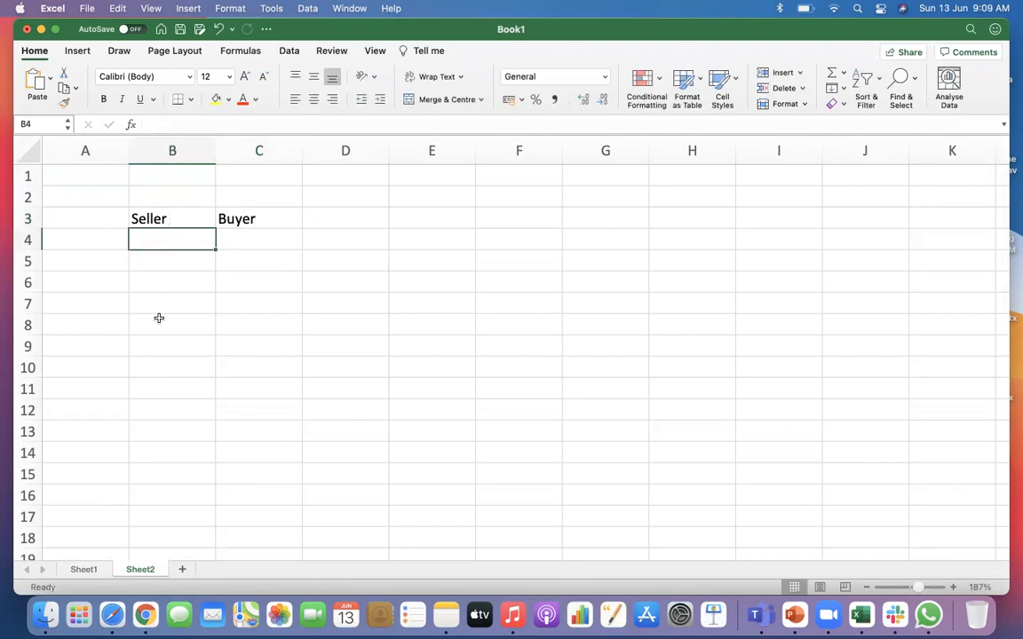
pyautogui.click(174, 220)
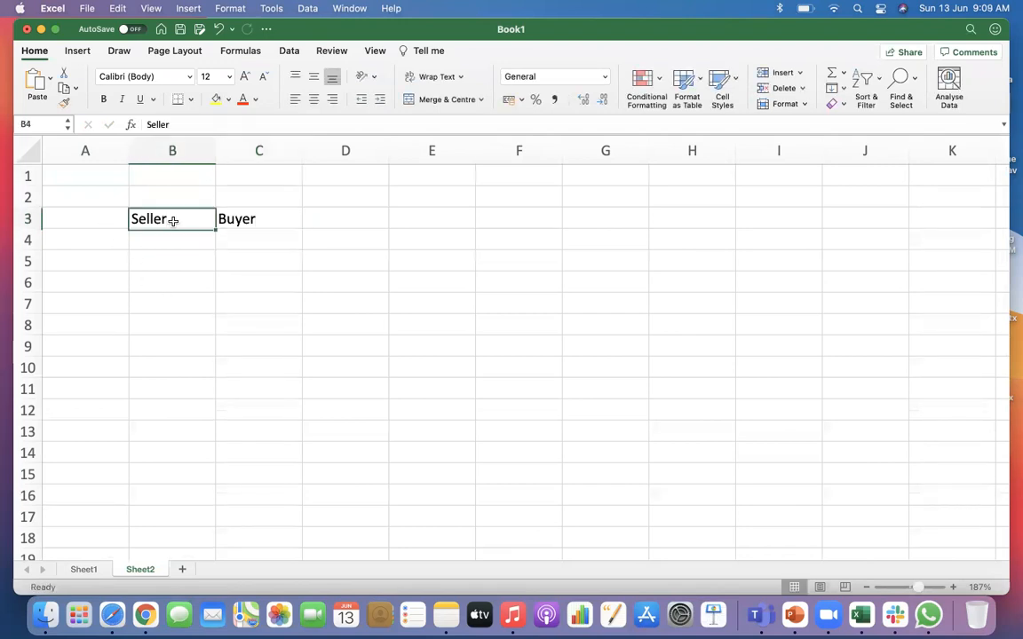
pyautogui.click(150, 247)
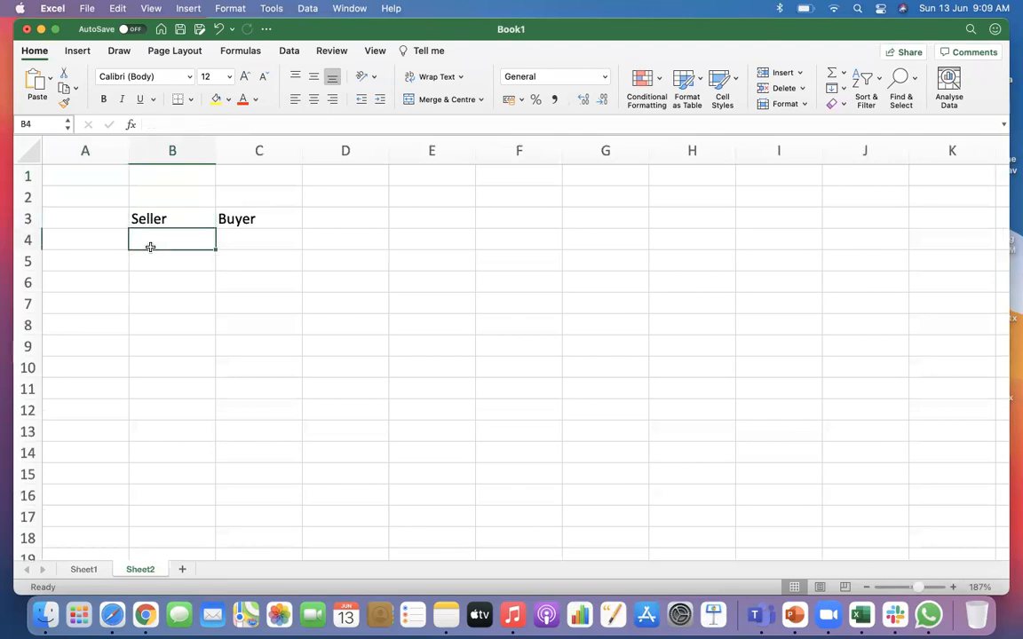
pyautogui.click(283, 235)
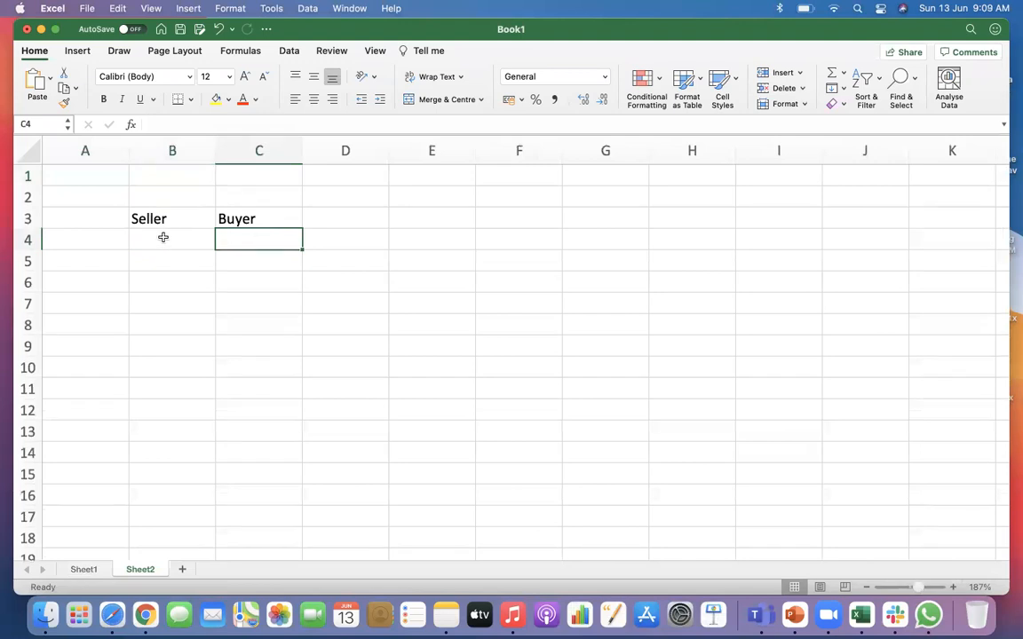
pyautogui.write('Customer')
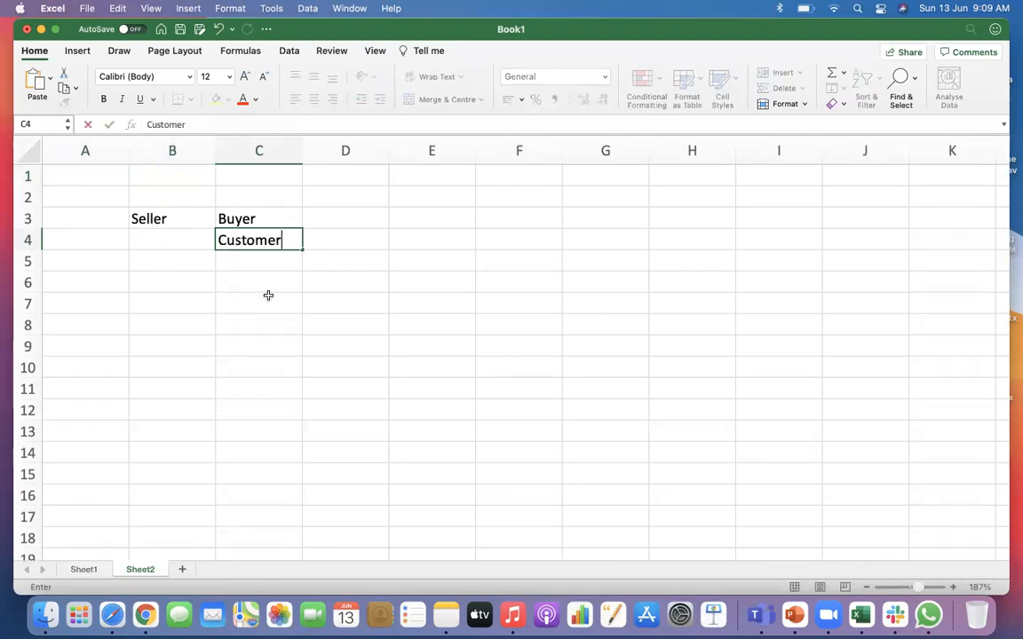
pyautogui.click(174, 239)
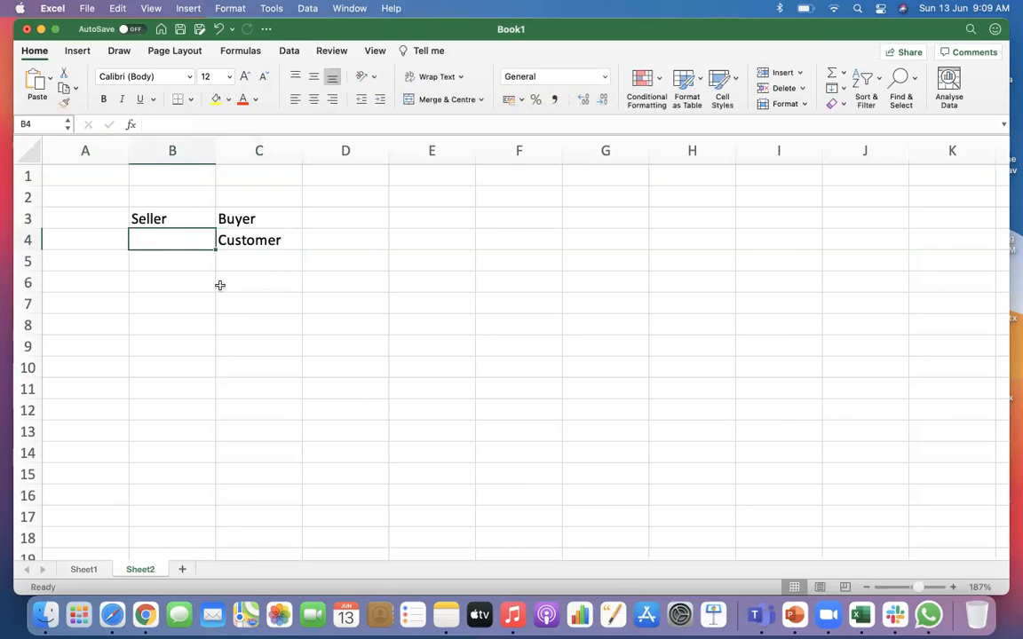
pyautogui.click(240, 261)
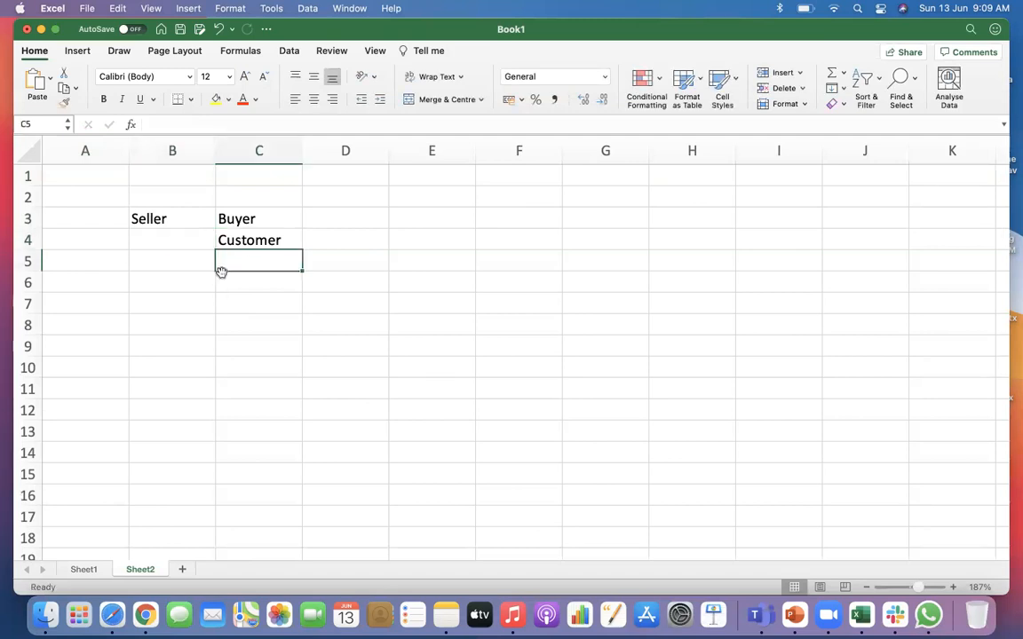
pyautogui.click(233, 240)
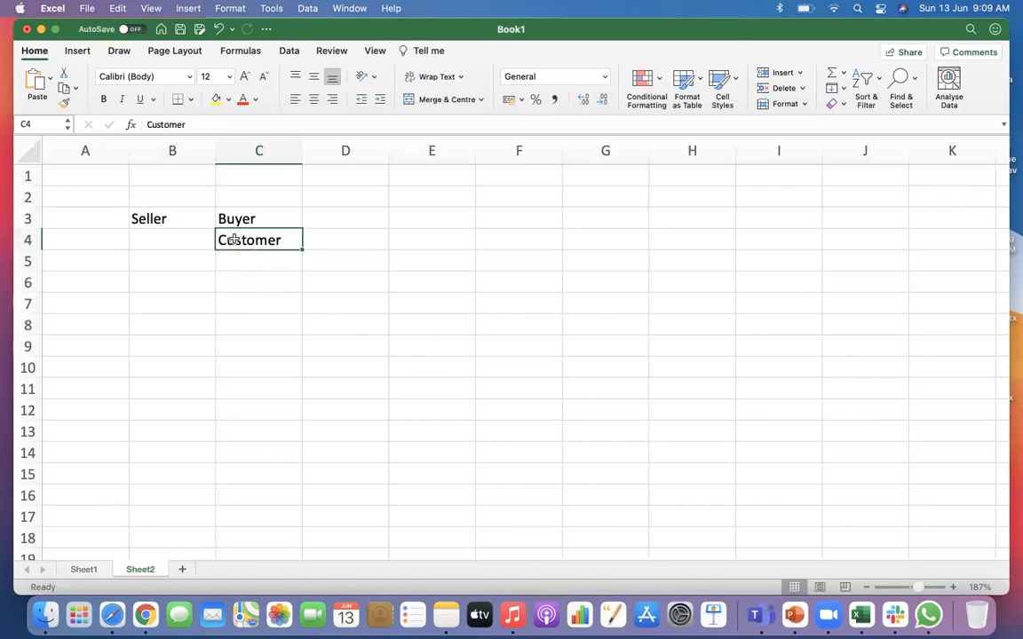
# Step: Enter Purchase Salesforce in cell B4 under the Seller heading and autofit column B to its contents
pyautogui.click(151, 236)
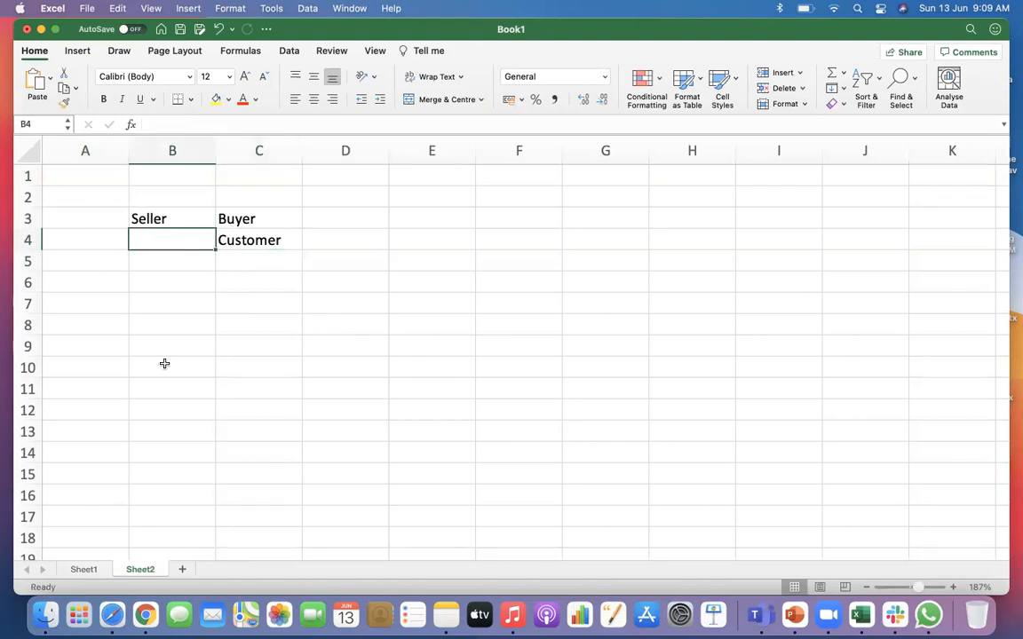
pyautogui.write('Pur')
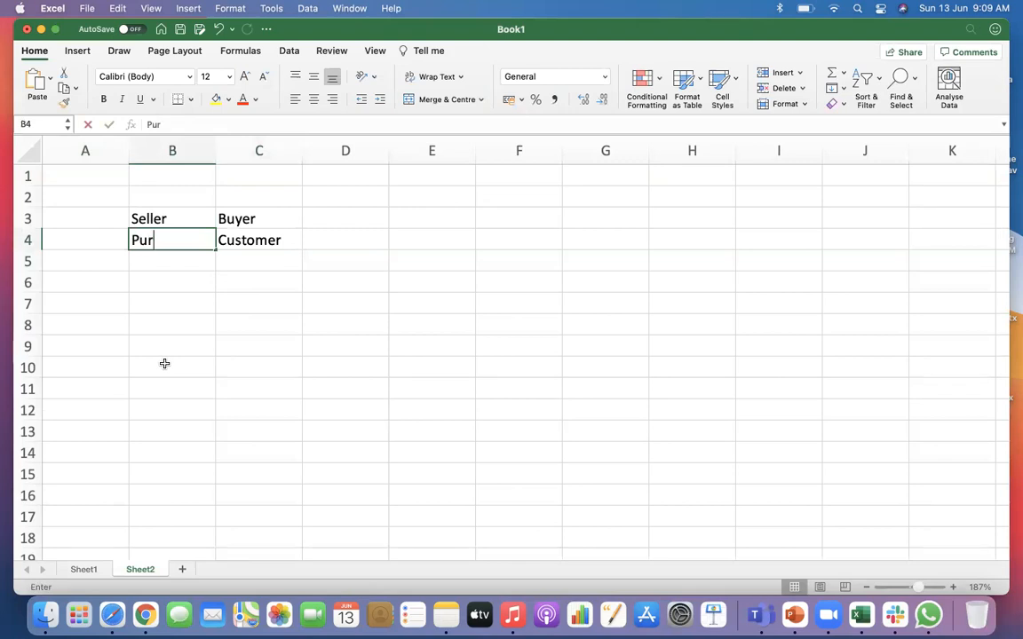
pyautogui.write('chase ')
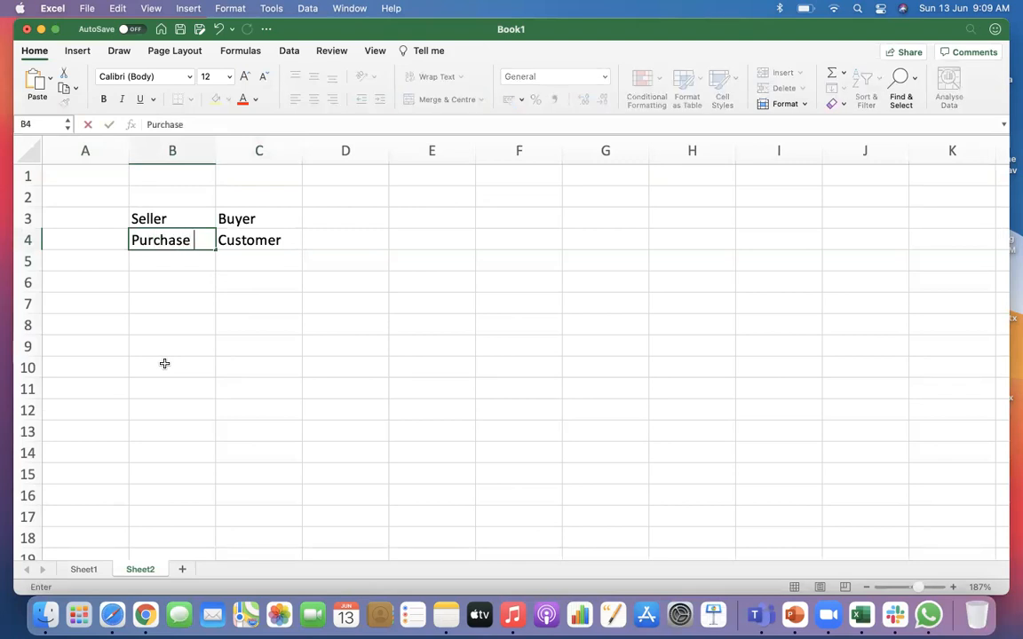
pyautogui.write('Salesforce')
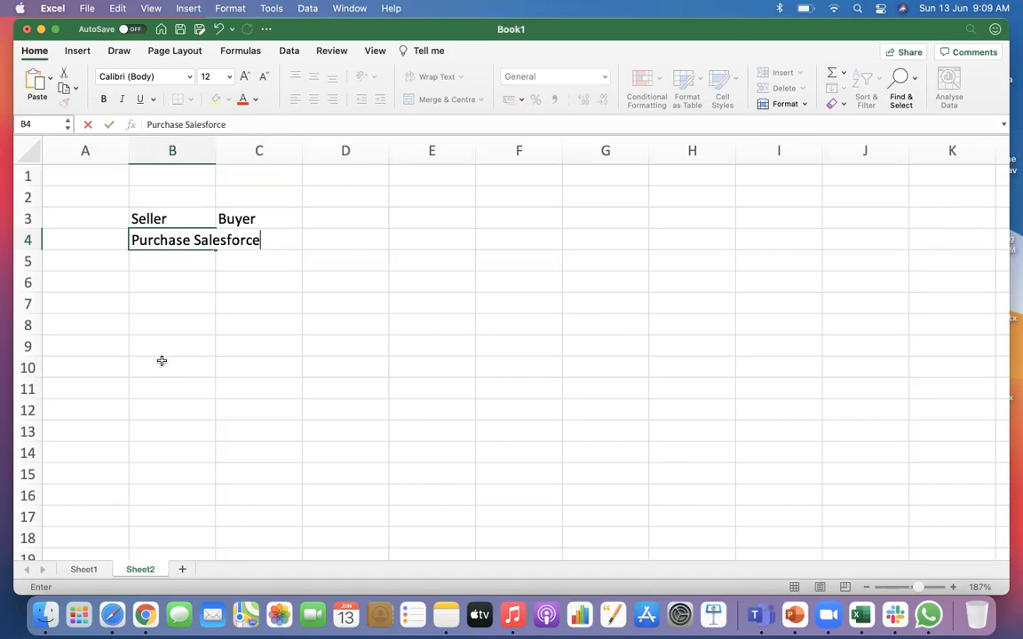
pyautogui.doubleClick(216, 151)
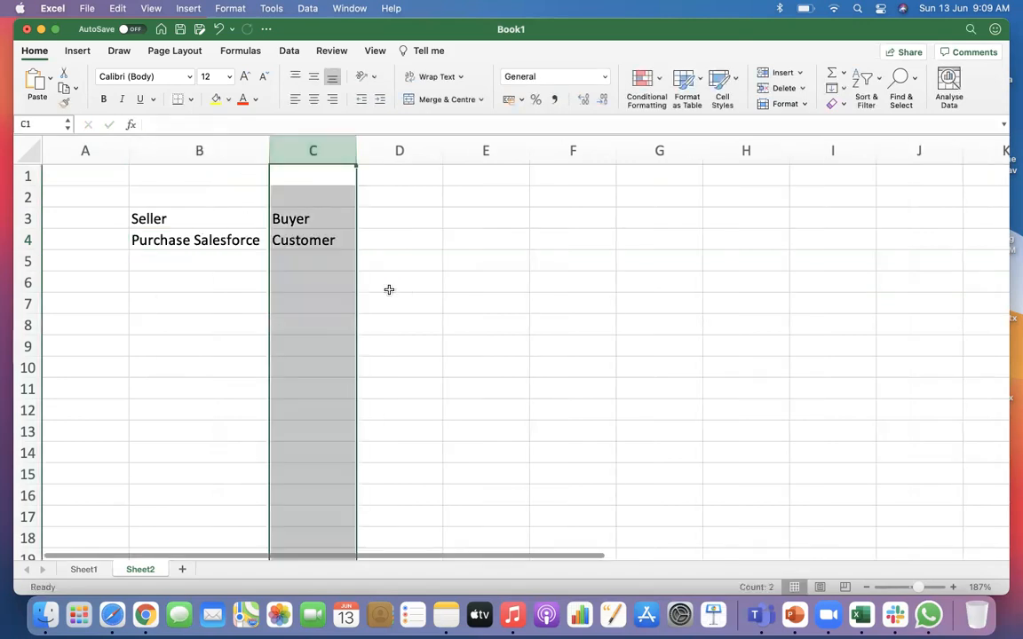
pyautogui.click(389, 289)
# Step: Change the entry in cell C4 under the Buyer heading to Customers
pyautogui.click(336, 239)
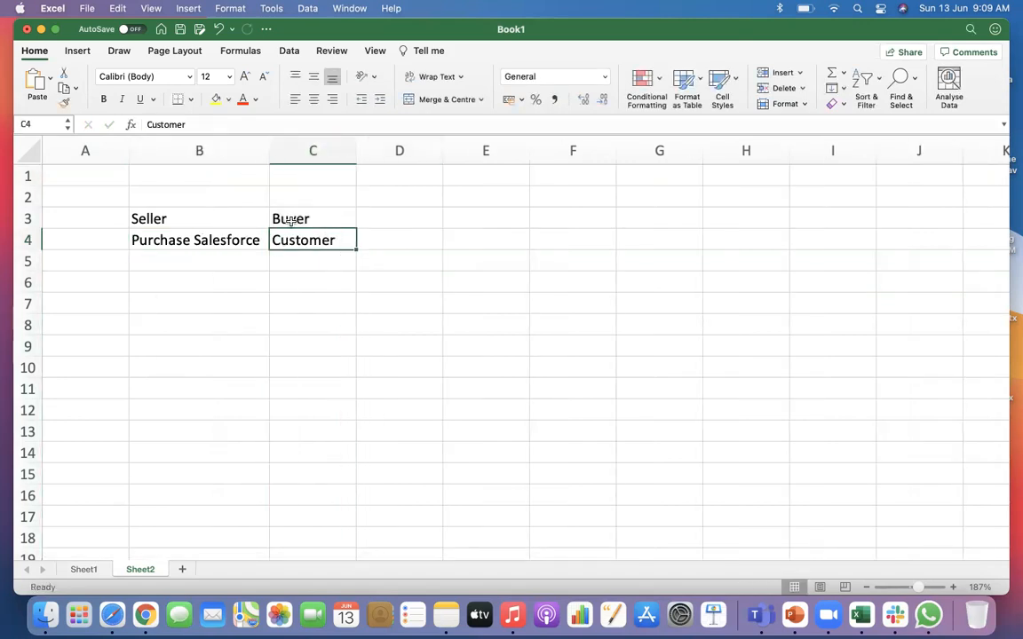
pyautogui.doubleClick(340, 239)
pyautogui.write('s')
pyautogui.click(359, 309)
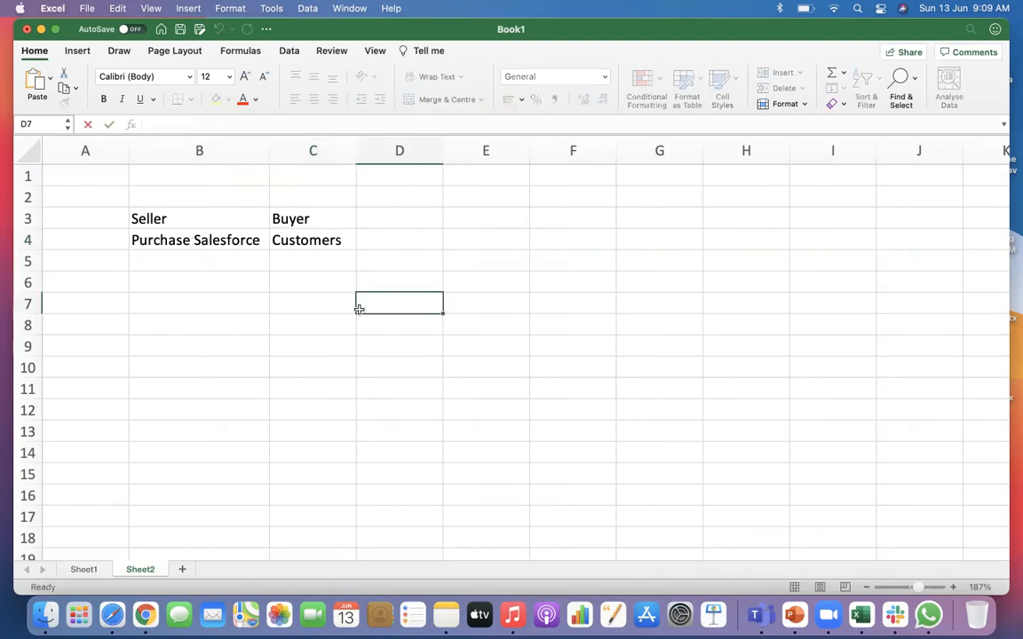
# Step: Enter CRM in cell B5 under the Purchase Salesforce entry
pyautogui.click(189, 258)
pyautogui.click(157, 238)
pyautogui.click(145, 262)
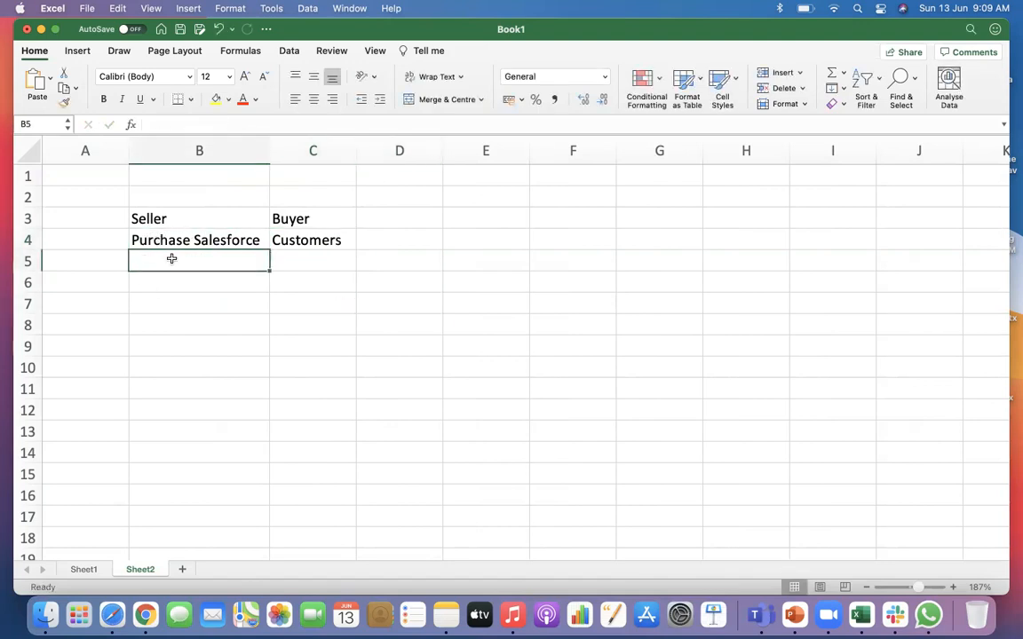
pyautogui.write('CRM')
pyautogui.click(216, 300)
pyautogui.click(174, 288)
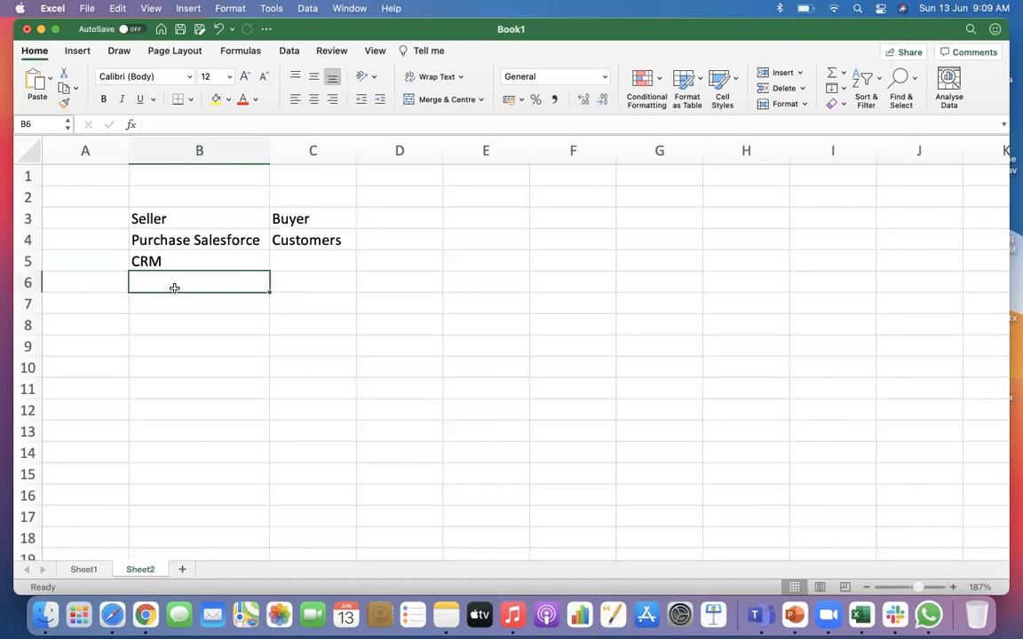
# Step: Examine the cloud headings in A2:F2 of Sheet1, then the Seller and Buyer headings on Sheet2
pyautogui.click(84, 569)
pyautogui.moveTo(133, 219); pyautogui.dragTo(847, 220)
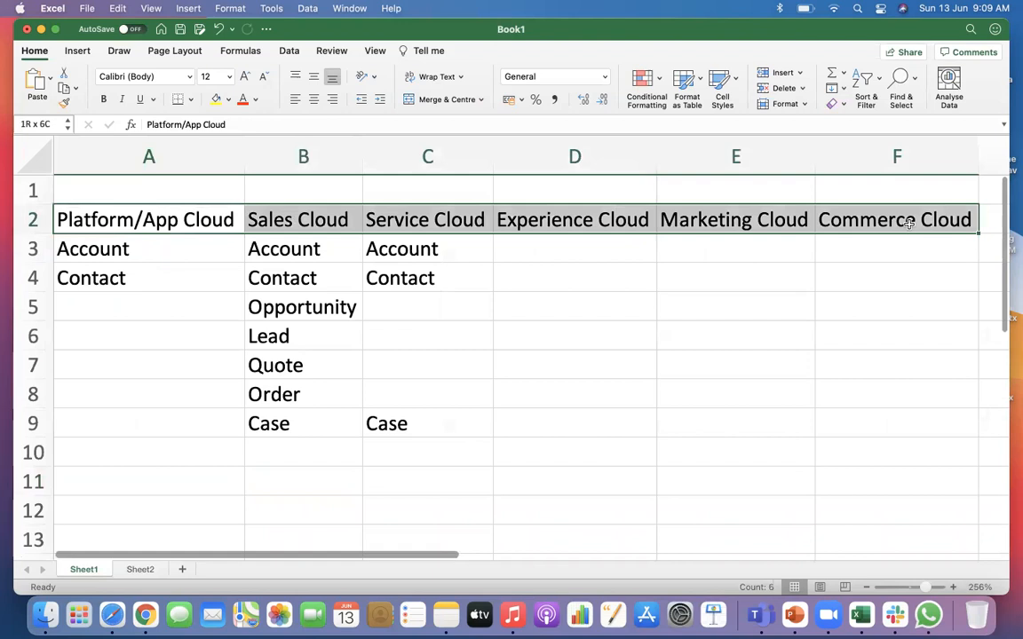
pyautogui.click(320, 453)
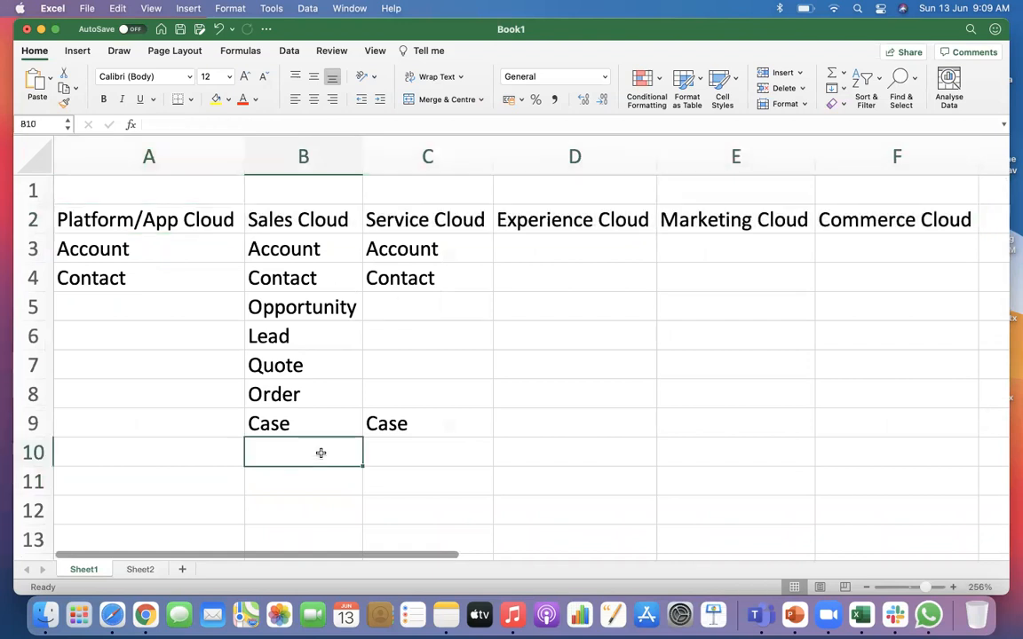
pyautogui.click(140, 571)
pyautogui.click(159, 217)
pyautogui.click(155, 286)
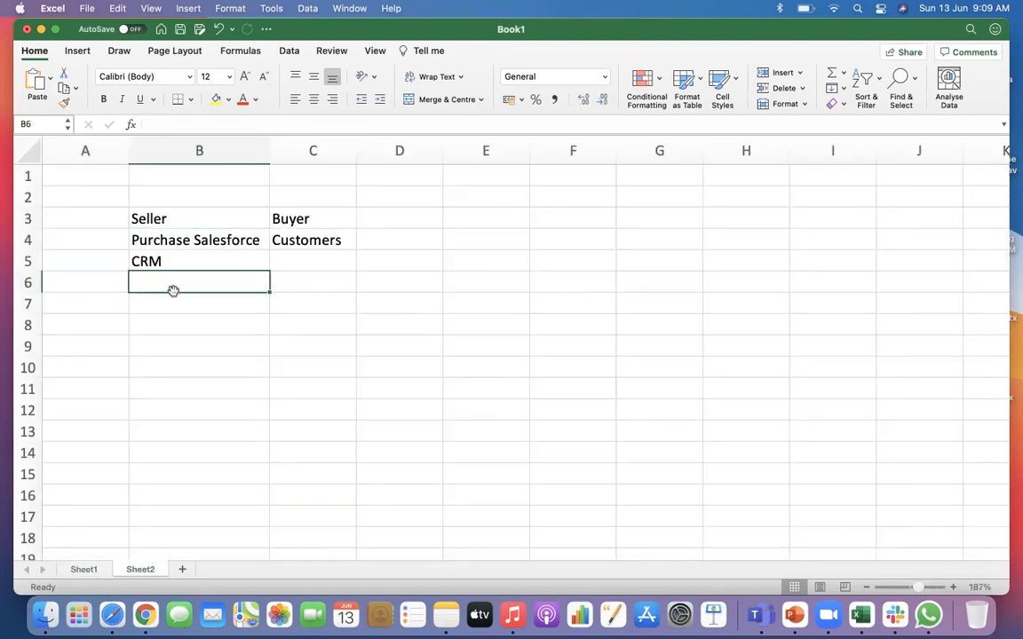
pyautogui.click(158, 220)
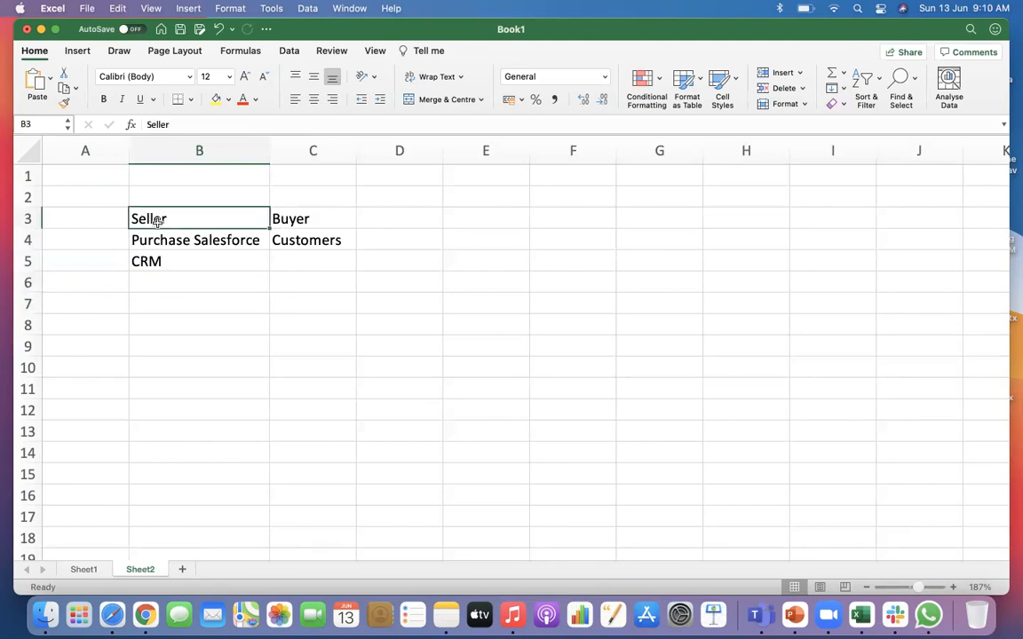
pyautogui.click(283, 217)
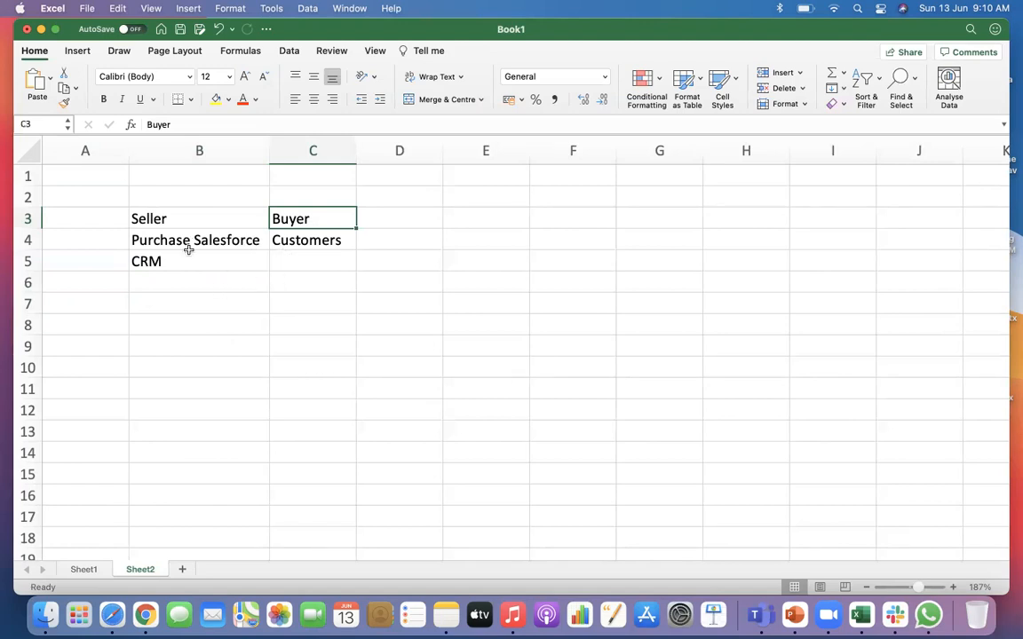
# Step: Enter Sales Cloud in cell B6 under the CRM entry
pyautogui.click(195, 278)
pyautogui.write('Sales Cloud')
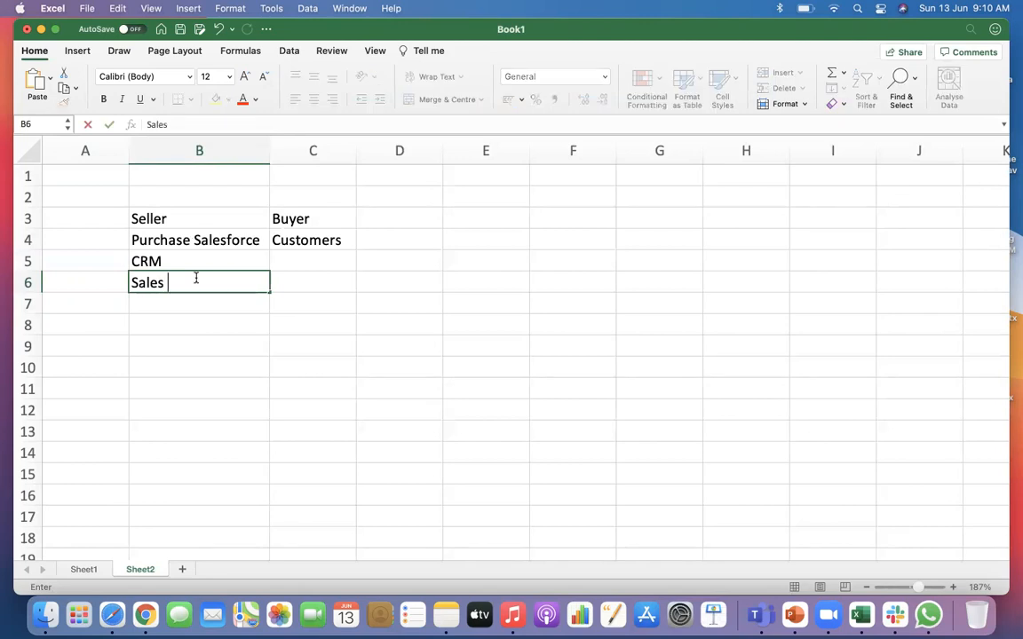
pyautogui.click(197, 300)
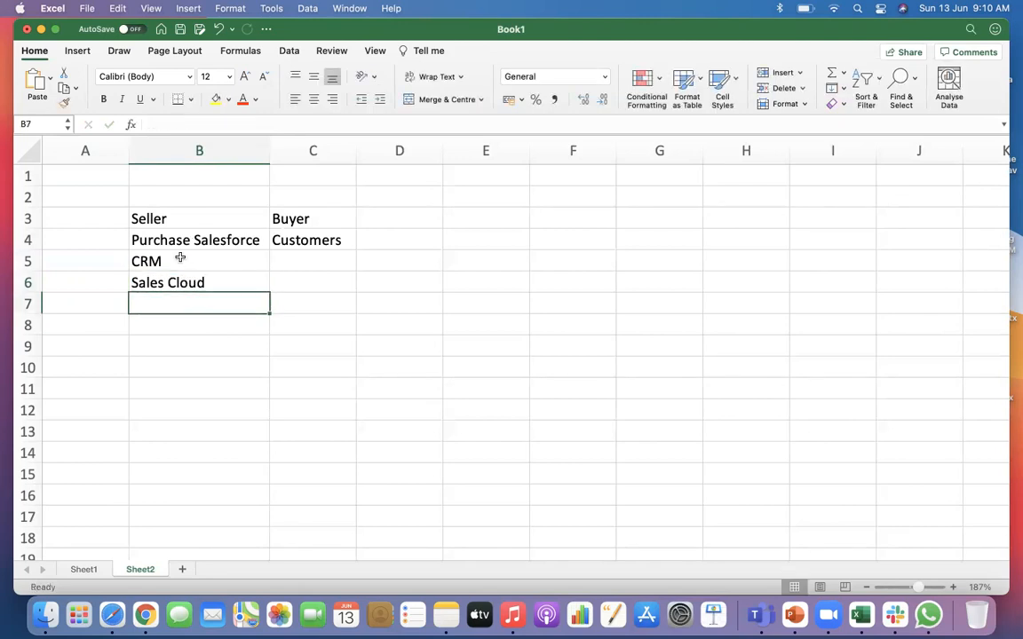
# Step: Compare the Seller heading in column B with the Buyer heading and Customers entry in column C
pyautogui.click(165, 220)
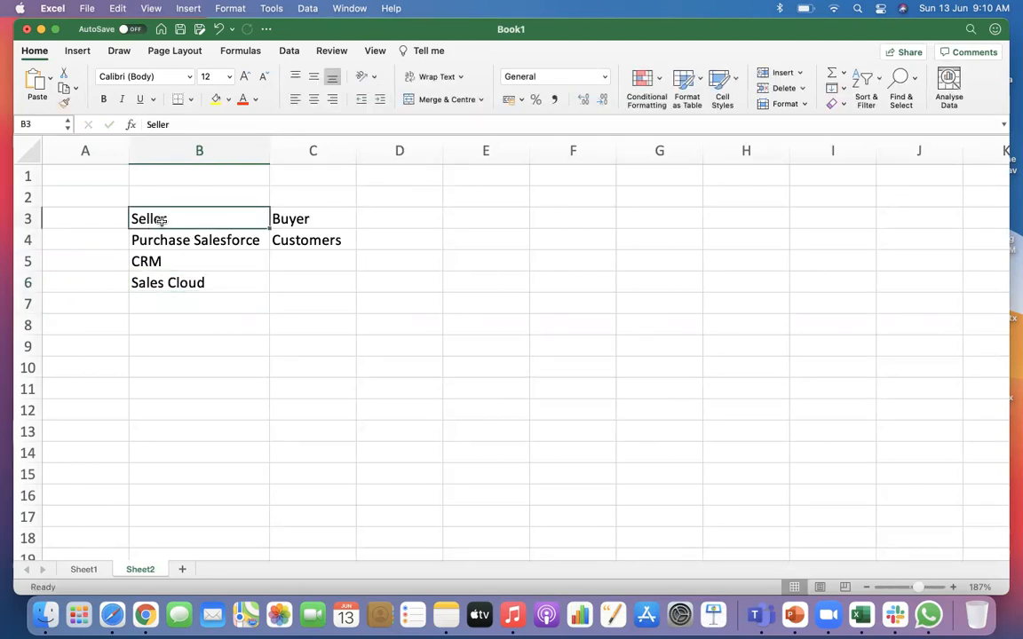
pyautogui.click(275, 221)
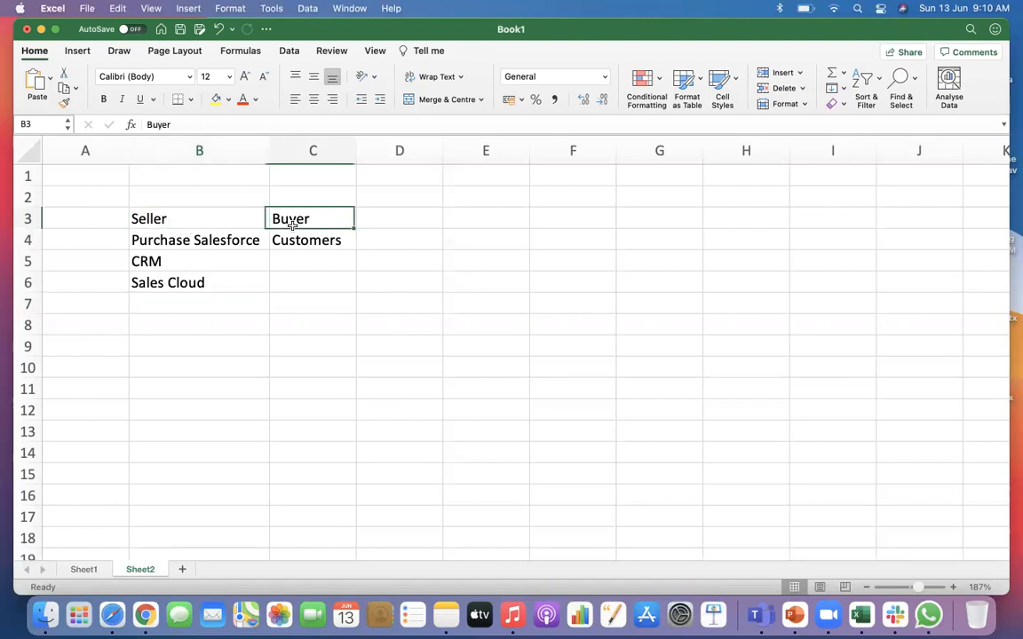
pyautogui.click(322, 244)
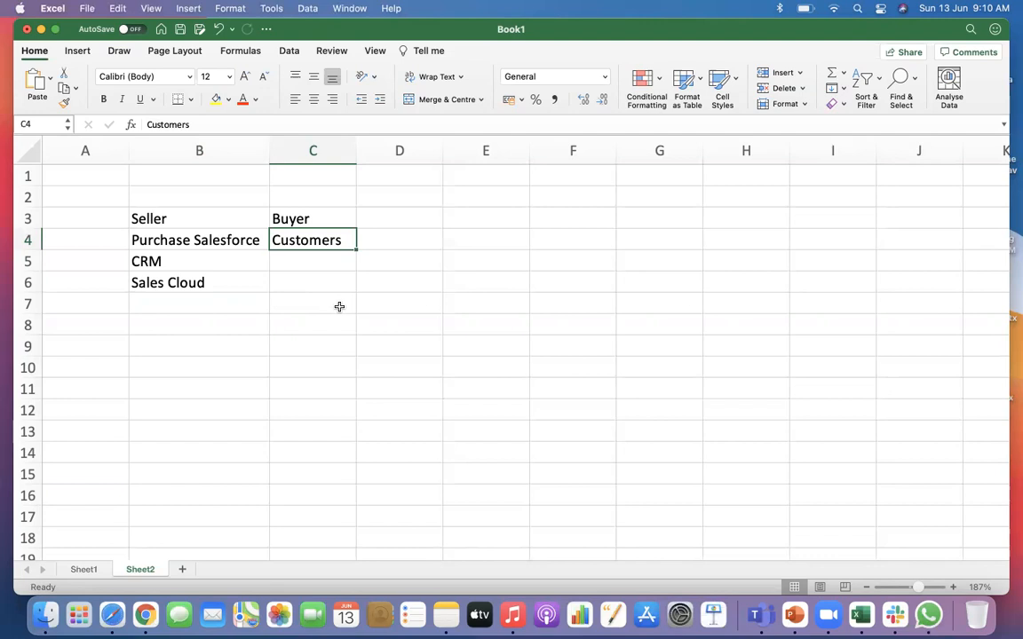
pyautogui.click(159, 218)
pyautogui.click(306, 241)
pyautogui.click(312, 149)
pyautogui.rightClick(313, 149)
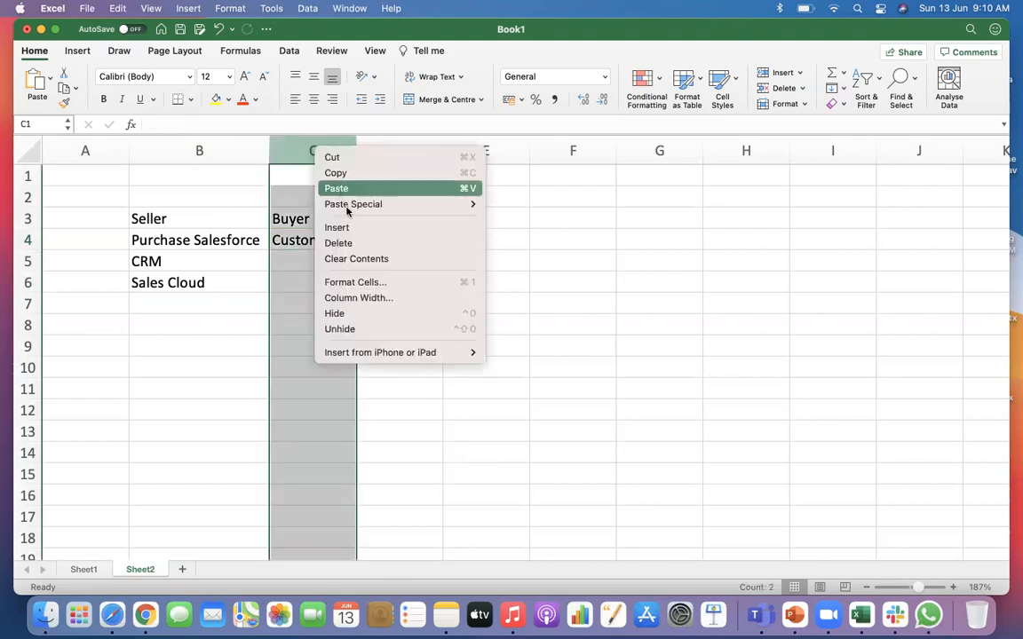
pyautogui.click(183, 311)
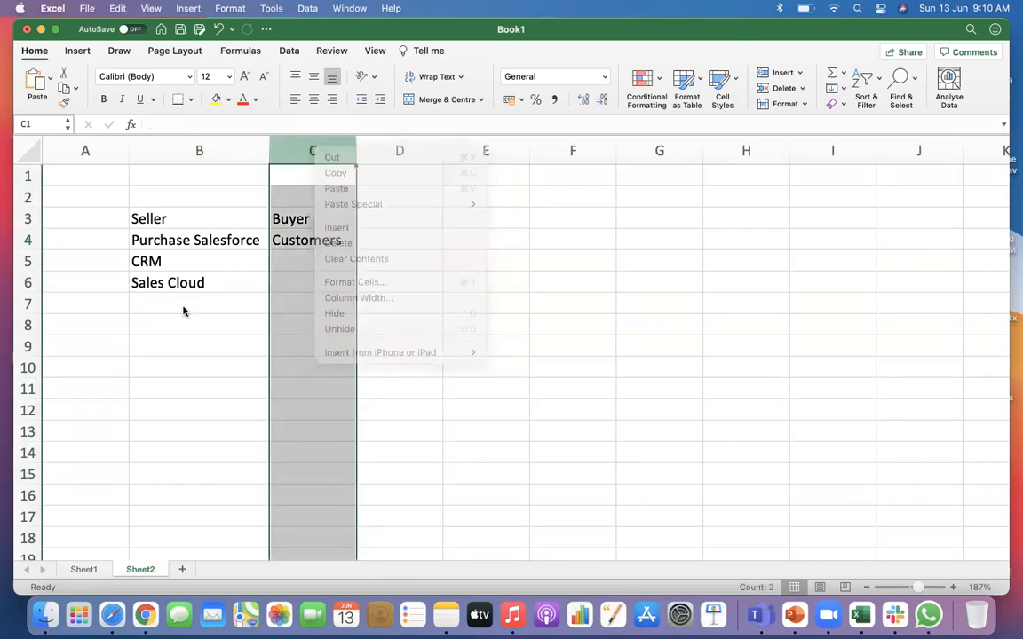
pyautogui.click(315, 261)
# Step: Enter Service Cloud in cell B7 under the Sales Cloud entry
pyautogui.click(195, 318)
pyautogui.click(177, 303)
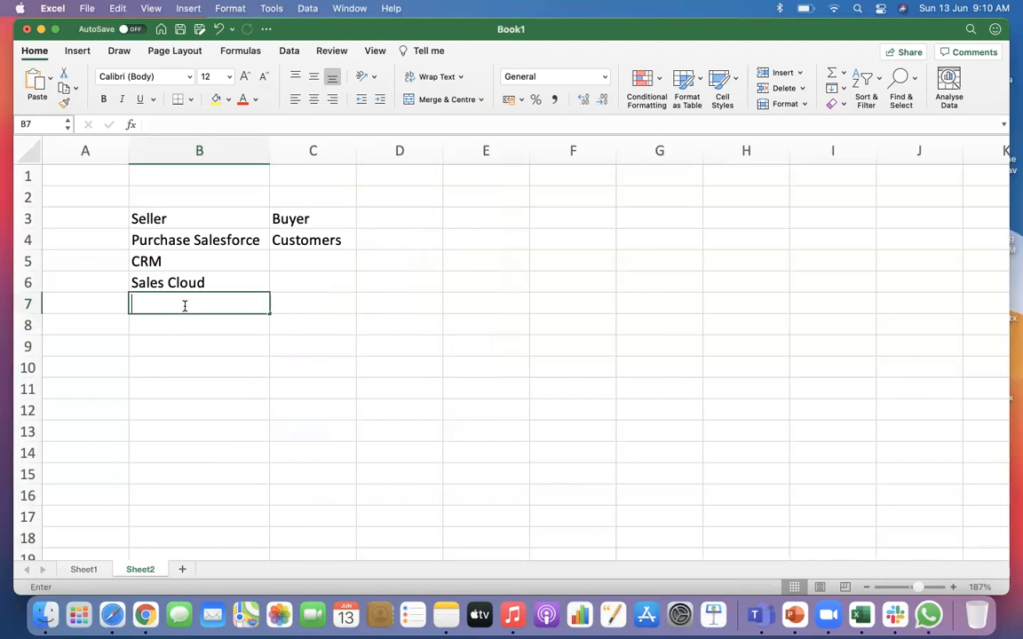
pyautogui.write('S')
pyautogui.write('er')
pyautogui.write('vicw')
pyautogui.press('BackSpace')
pyautogui.write('e Cloud')
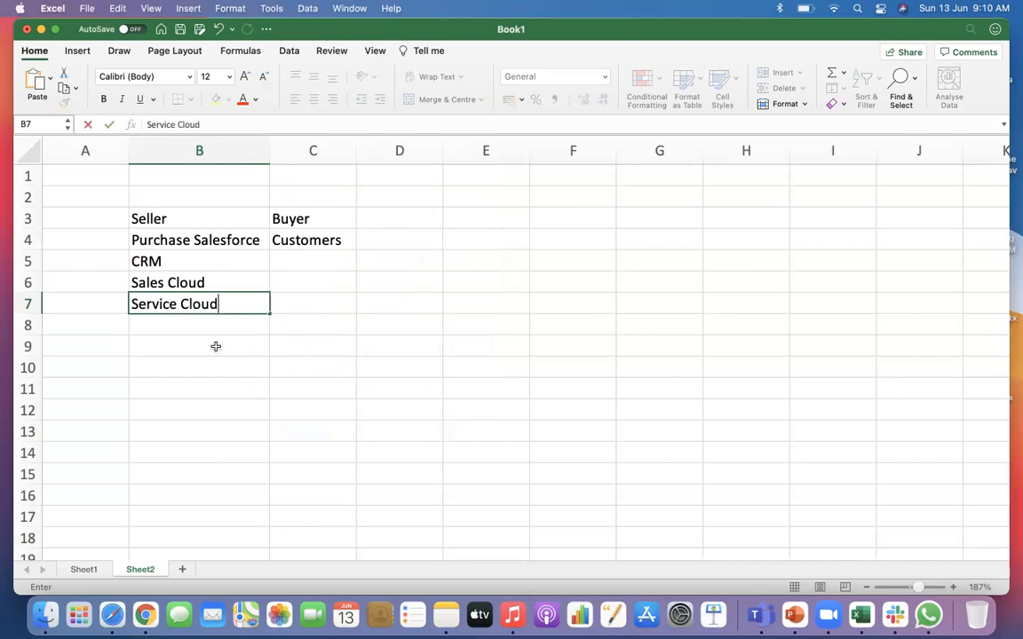
pyautogui.click(225, 368)
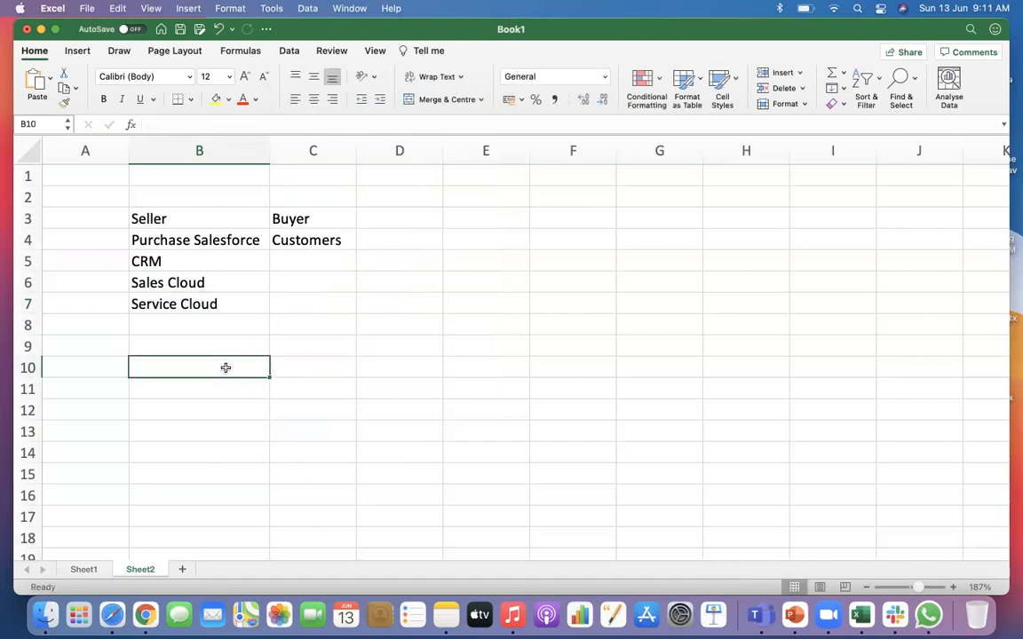
# Step: Examine the CRM, Sales Cloud and Service Cloud entries in B5:B7 in relation to the Seller heading
pyautogui.click(140, 259)
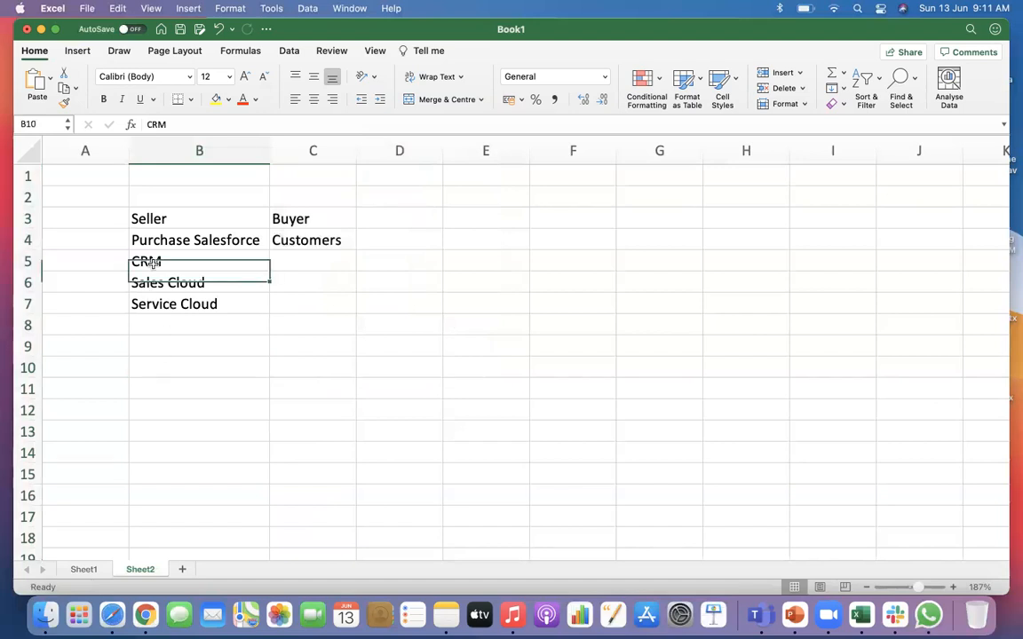
pyautogui.click(155, 285)
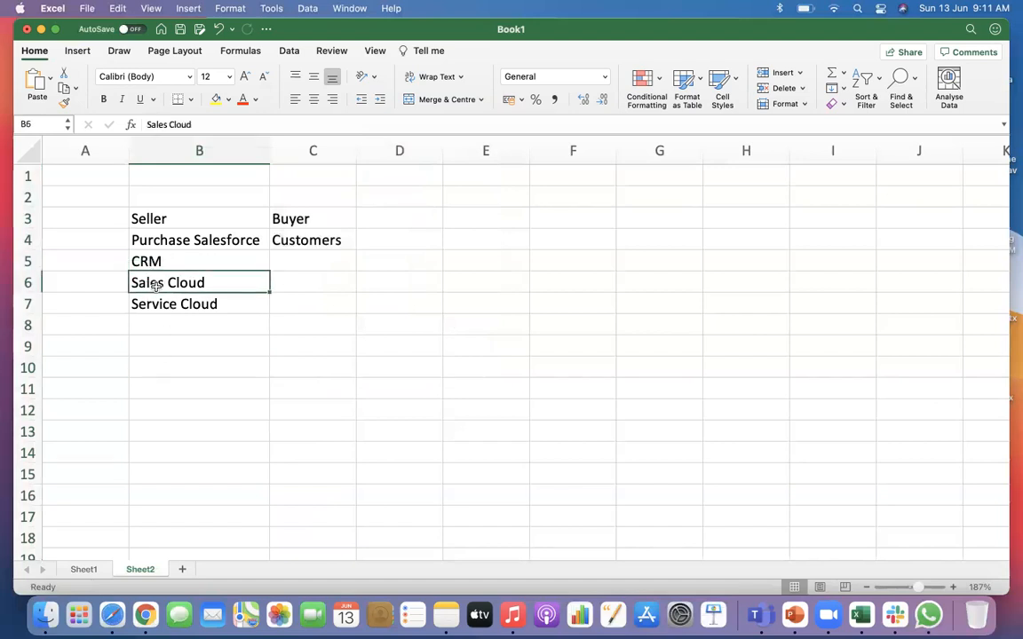
pyautogui.click(147, 219)
pyautogui.click(155, 262)
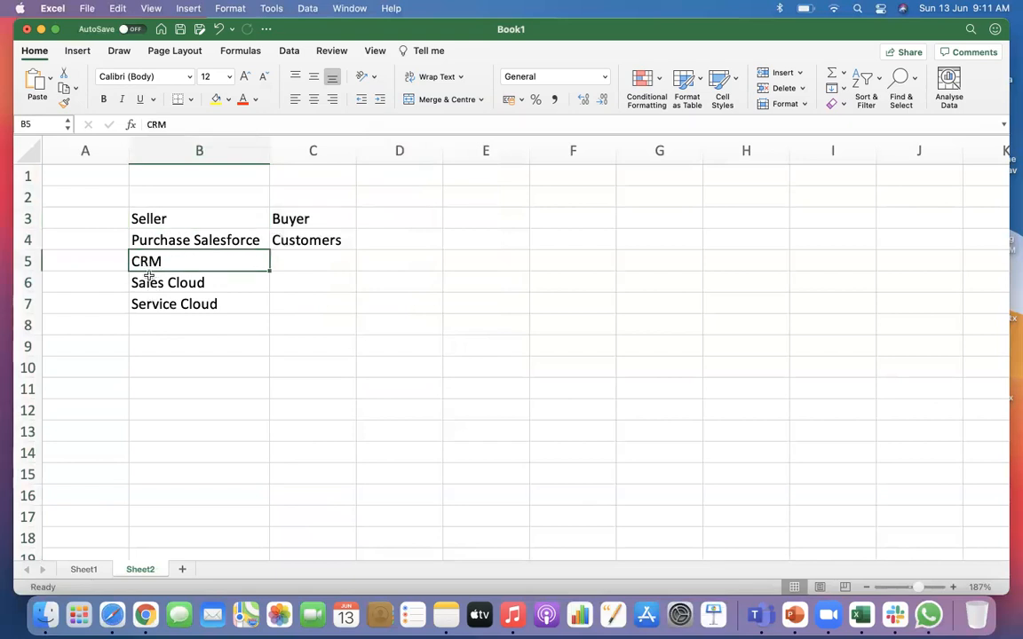
pyautogui.moveTo(157, 282); pyautogui.dragTo(158, 304)
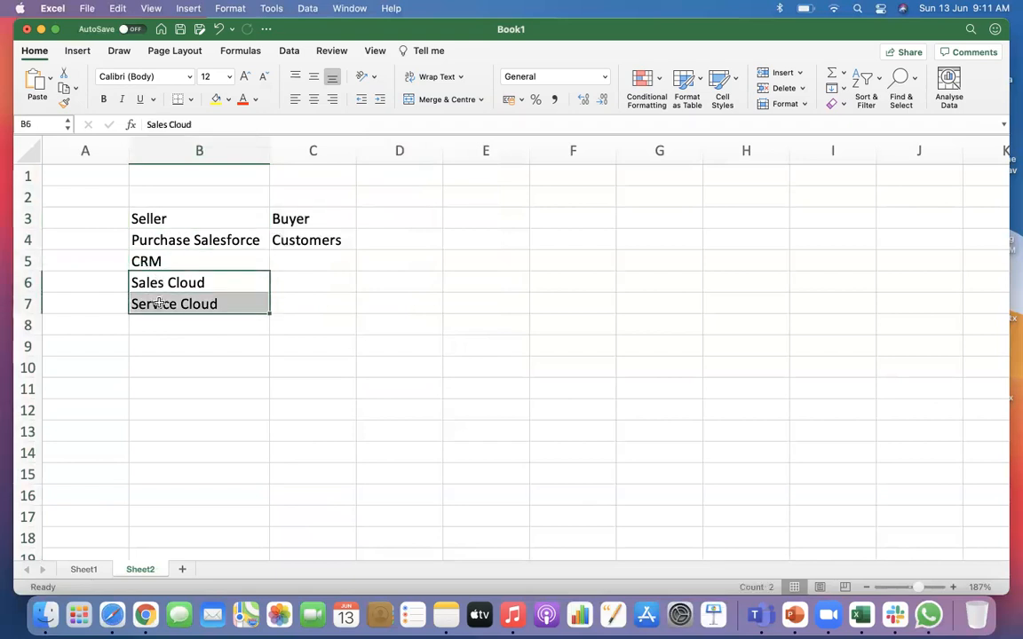
pyautogui.click(152, 259)
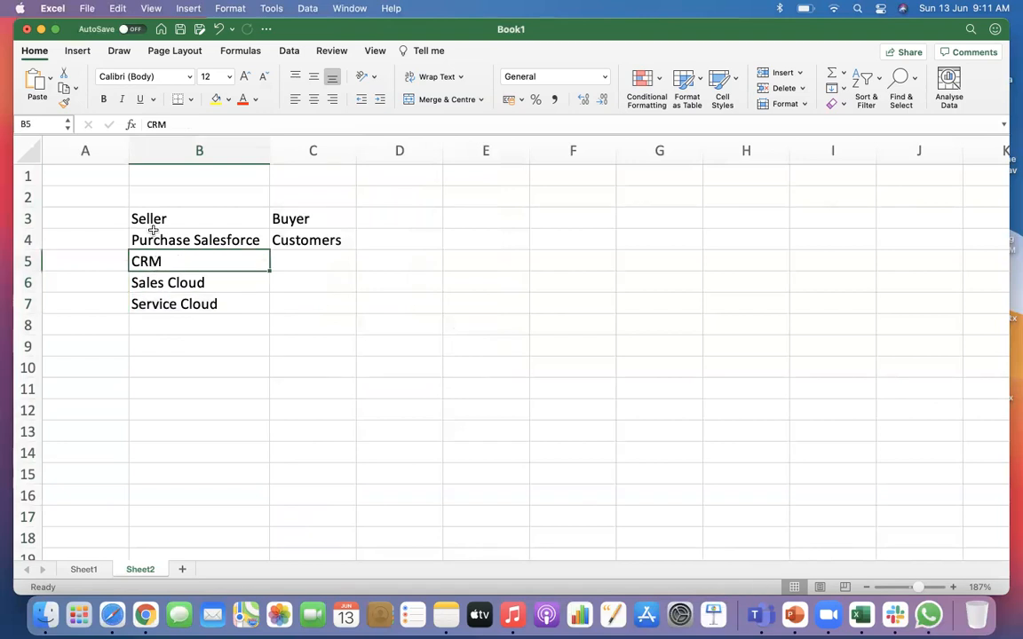
pyautogui.click(150, 302)
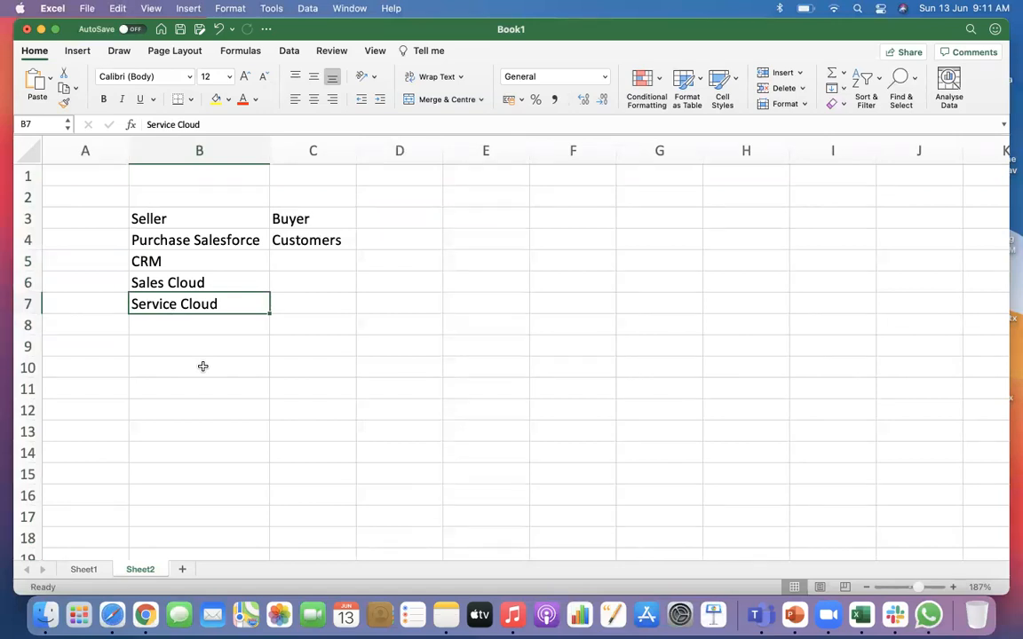
pyautogui.click(156, 219)
pyautogui.click(171, 277)
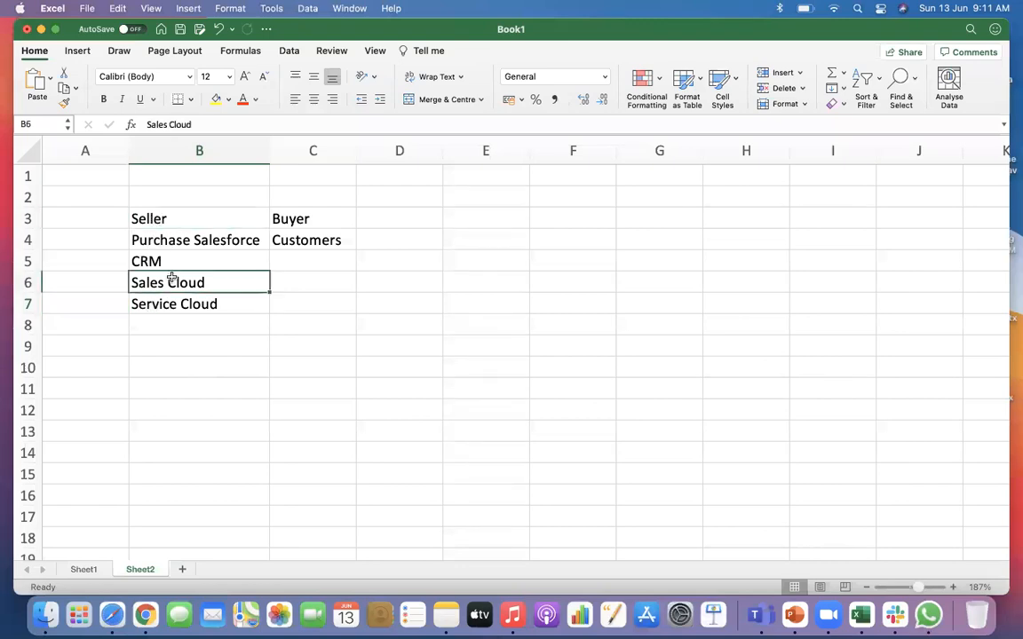
pyautogui.click(179, 304)
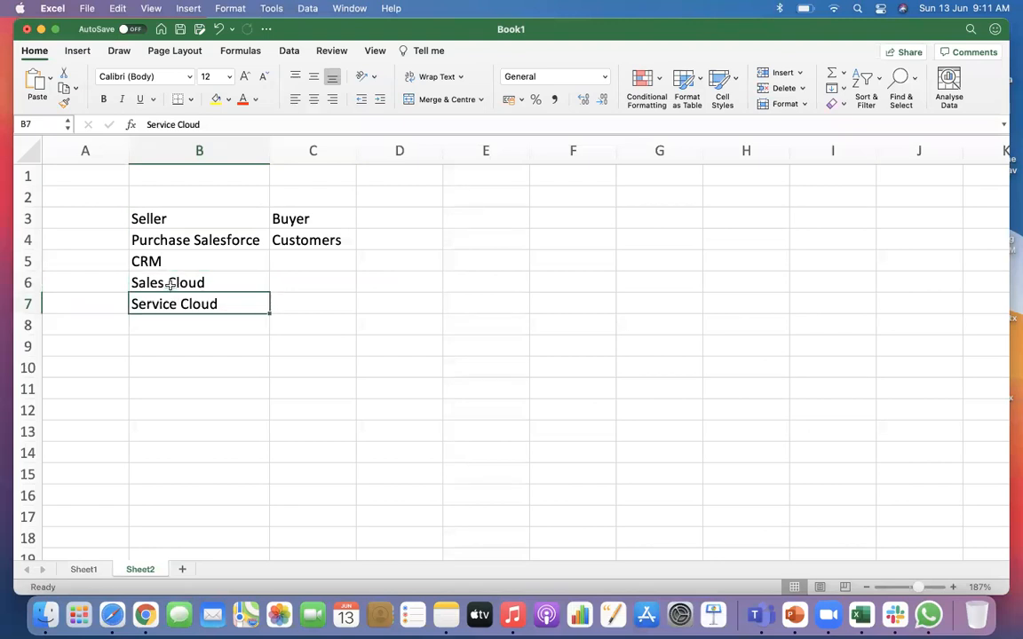
pyautogui.moveTo(164, 283); pyautogui.dragTo(148, 301)
pyautogui.click(163, 329)
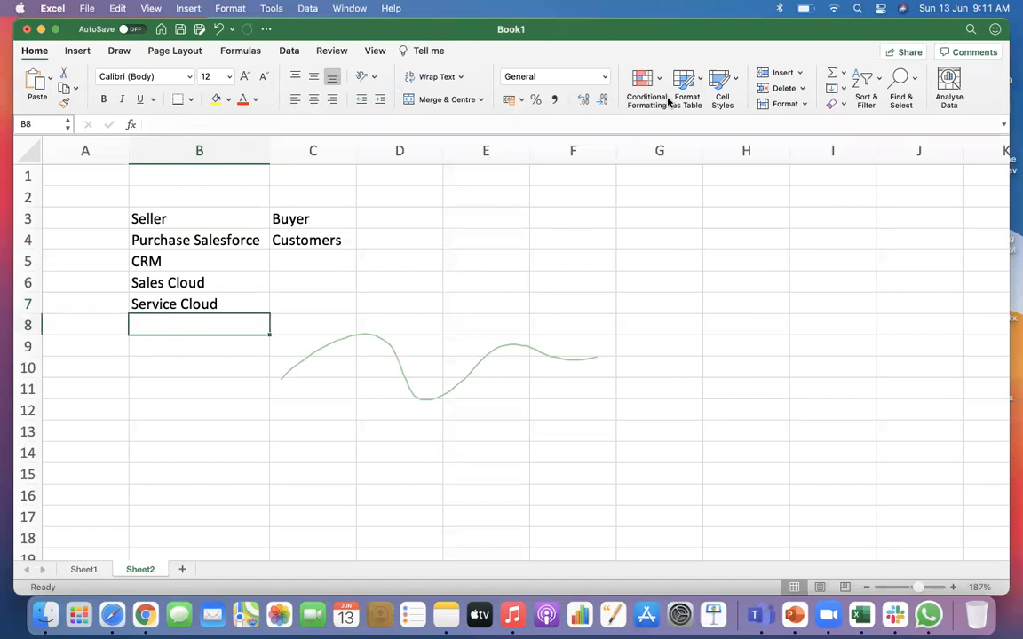
# Step: Clear the freehand meeting annotation drawn over the worksheet and return to cell B8
pyautogui.click(686, 130)
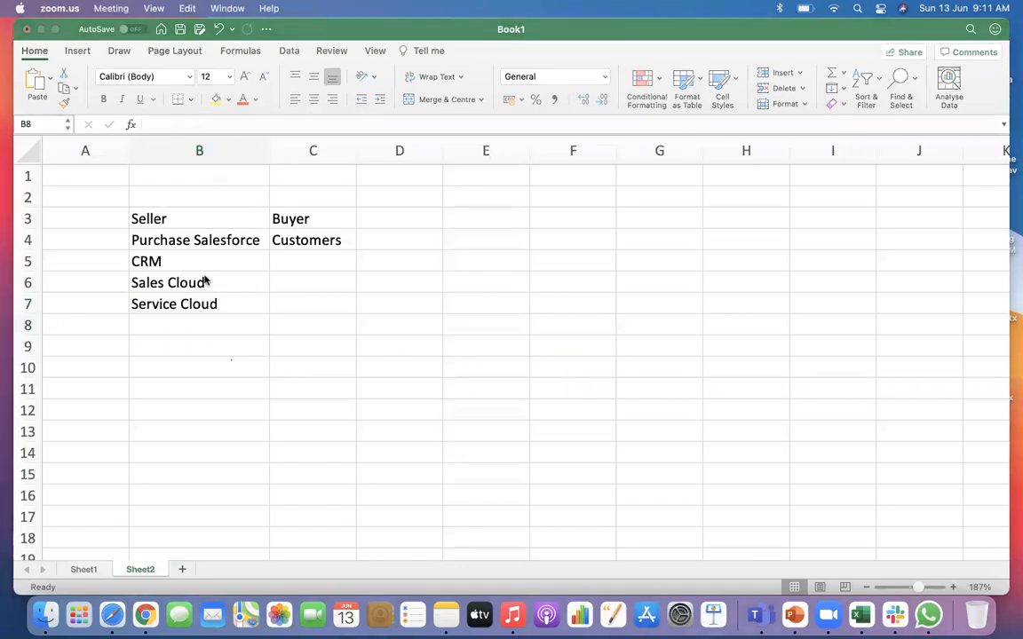
pyautogui.click(183, 317)
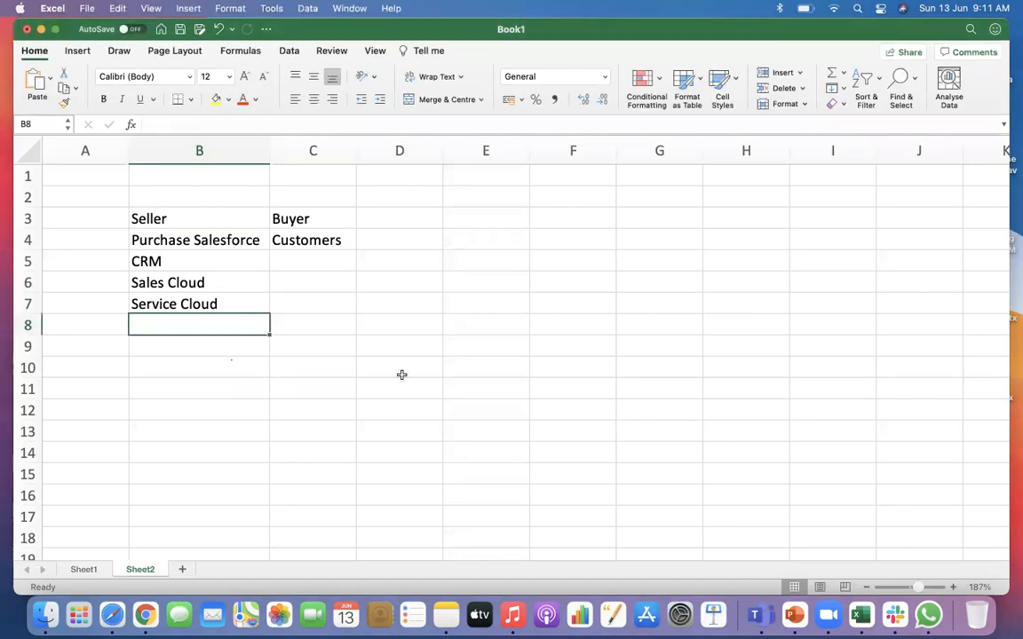
# Step: Enter Account in cell B9, leaving a blank row below the Service Cloud entry
pyautogui.click(190, 215)
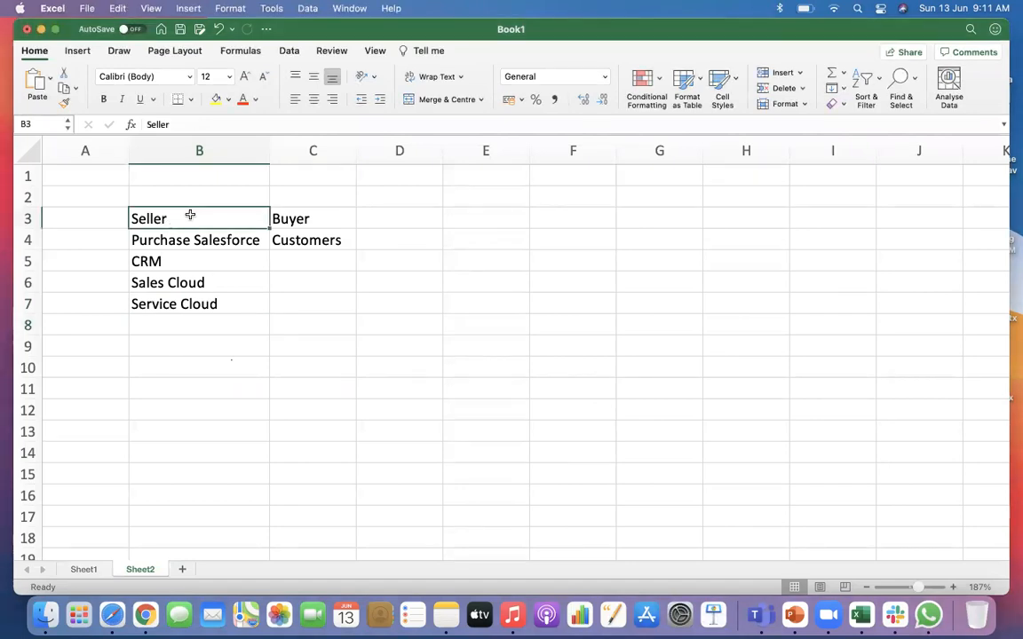
pyautogui.click(284, 239)
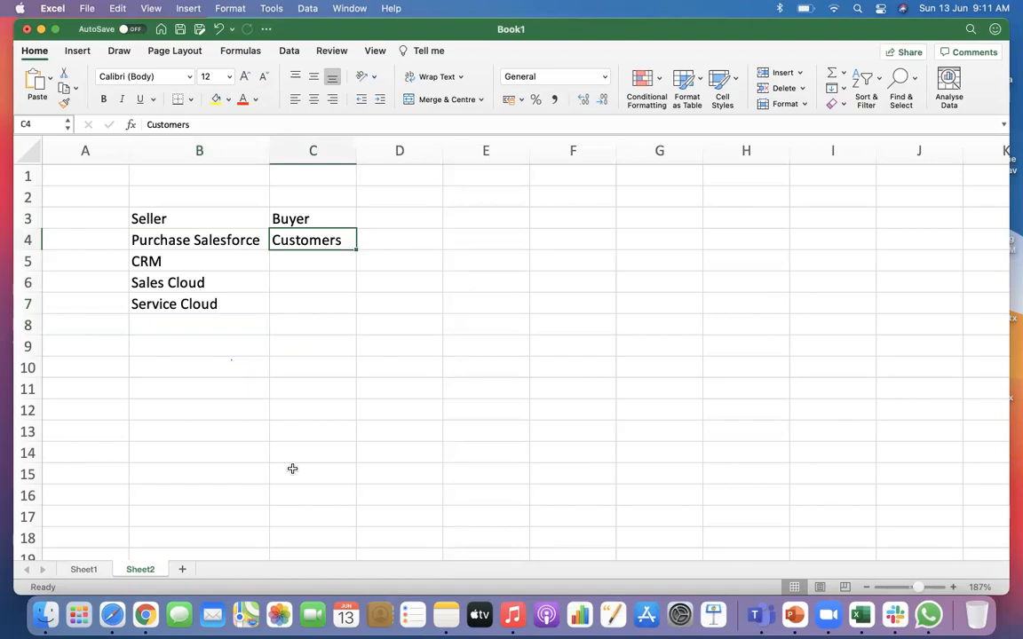
pyautogui.click(183, 329)
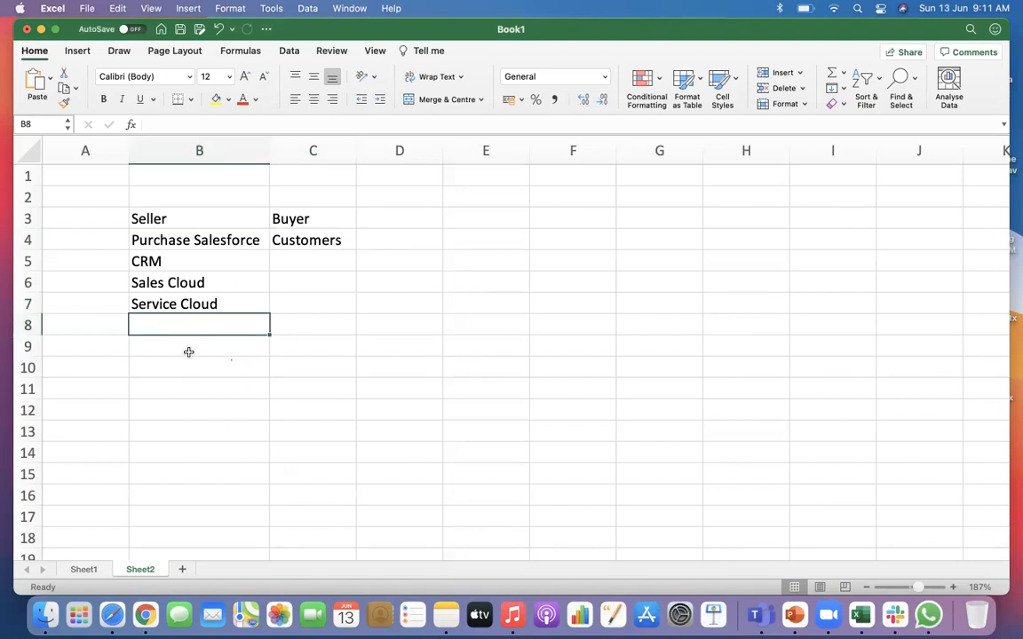
pyautogui.click(174, 351)
pyautogui.write('Accpu')
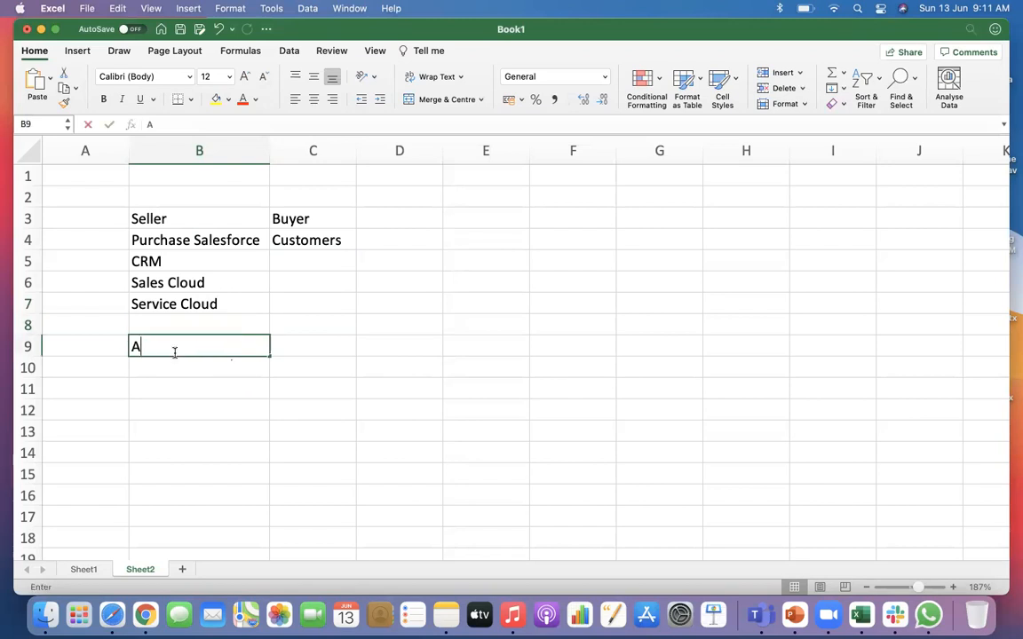
pyautogui.press('BackSpace')
pyautogui.press('BackSpace')
pyautogui.write('ount')
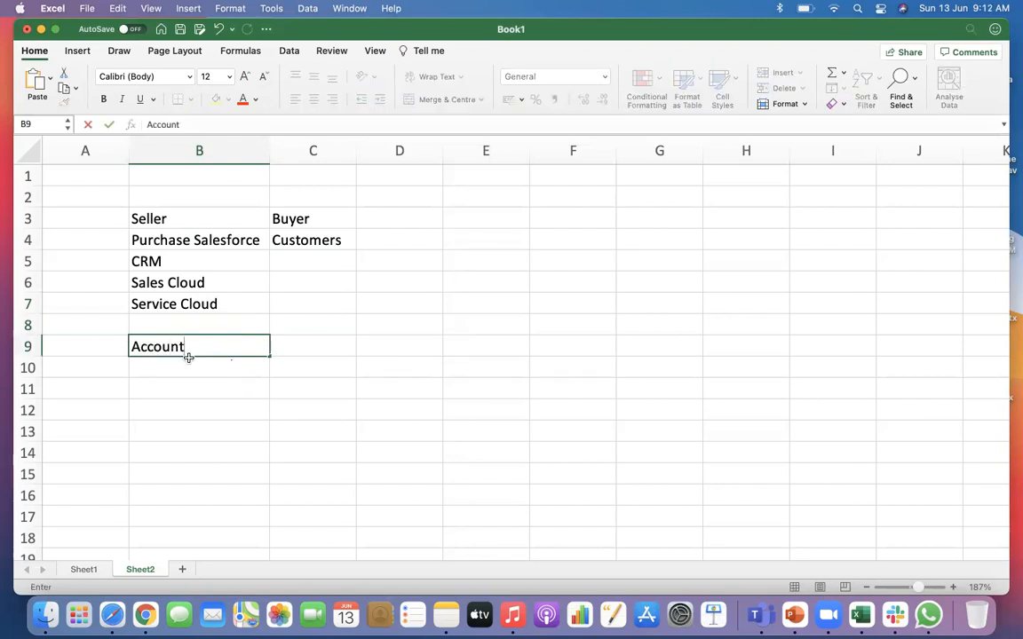
pyautogui.press('Return')
# Step: Enter Company in cell C9 beside the Account entry
pyautogui.click(174, 345)
pyautogui.click(299, 345)
pyautogui.write('Companies')
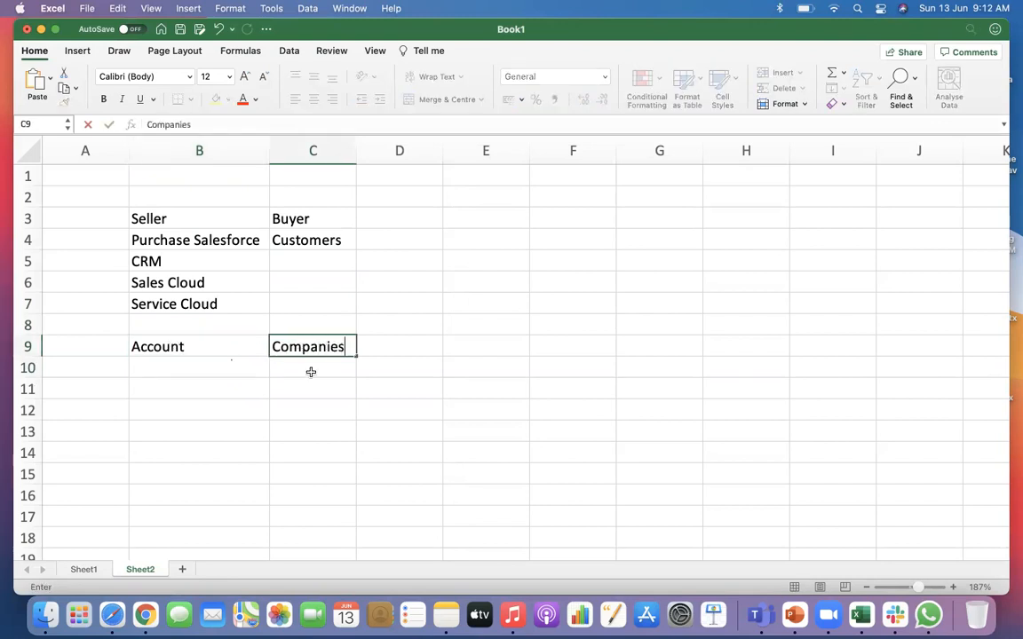
pyautogui.press('BackSpace')
pyautogui.press('BackSpace')
pyautogui.press('BackSpace')
pyautogui.write('y')
pyautogui.press('Return')
# Step: Enter Contact in cell B10 under the Account entry
pyautogui.click(169, 350)
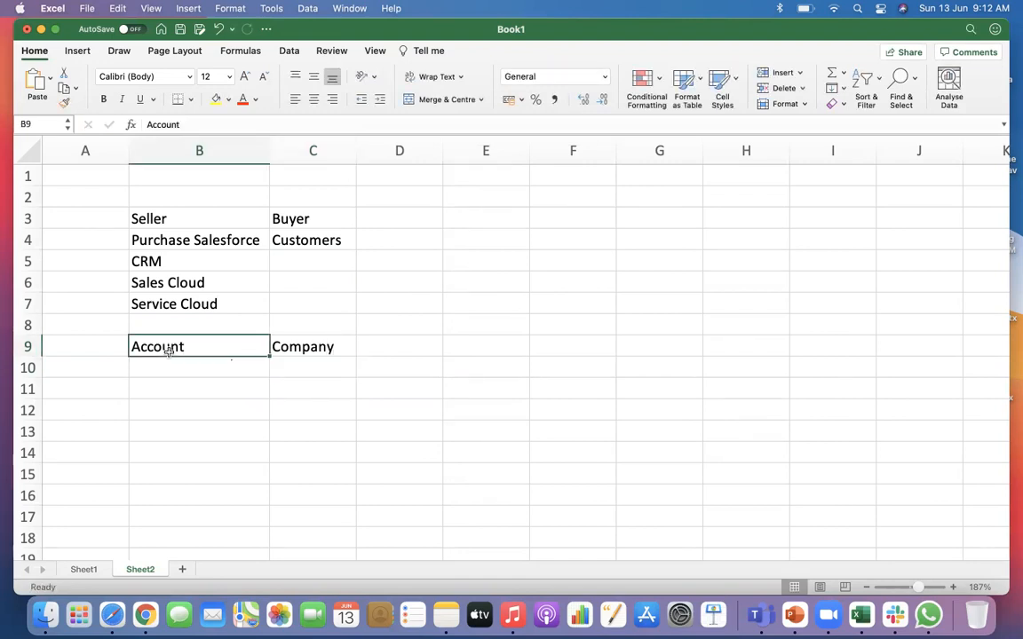
pyautogui.click(173, 366)
pyautogui.write('Co')
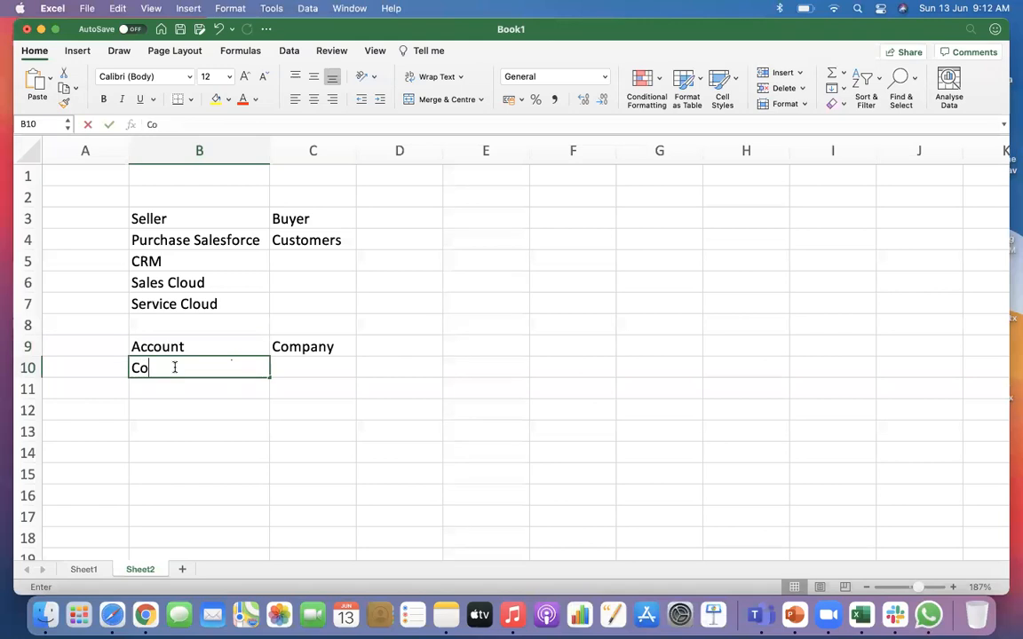
pyautogui.write('na')
pyautogui.press('BackSpace')
pyautogui.write('tact')
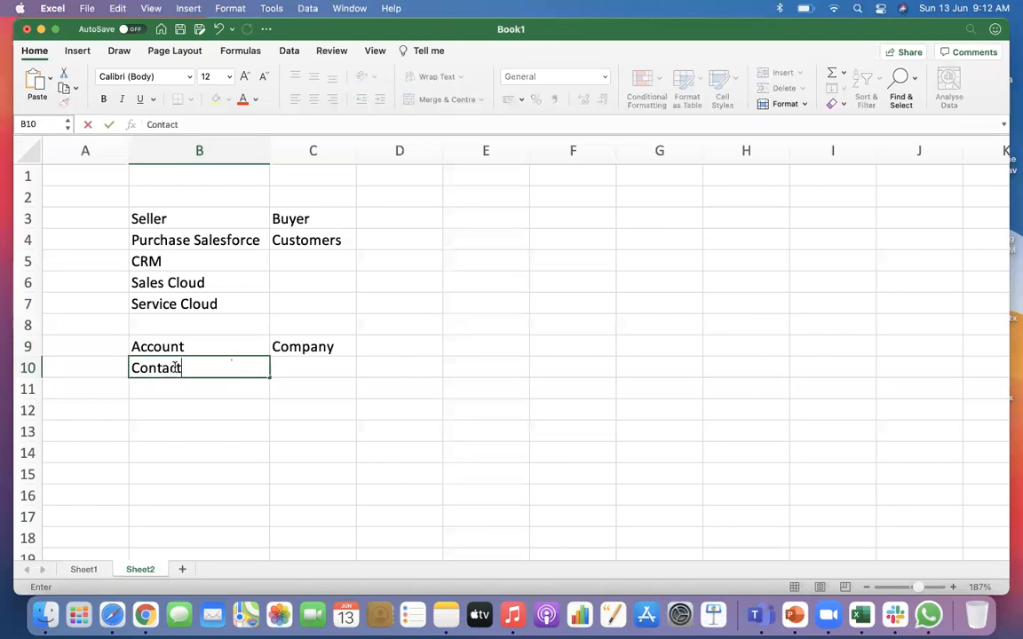
# Step: Enter Employees in cell C10 beside the Contact entry
pyautogui.click(345, 367)
pyautogui.write('Em')
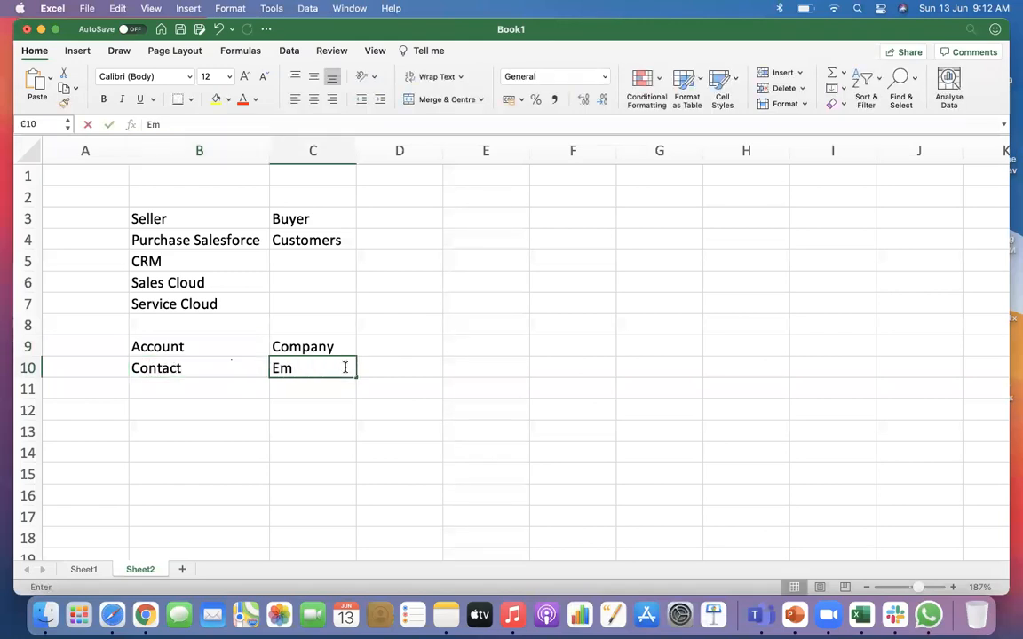
pyautogui.write('ployee')
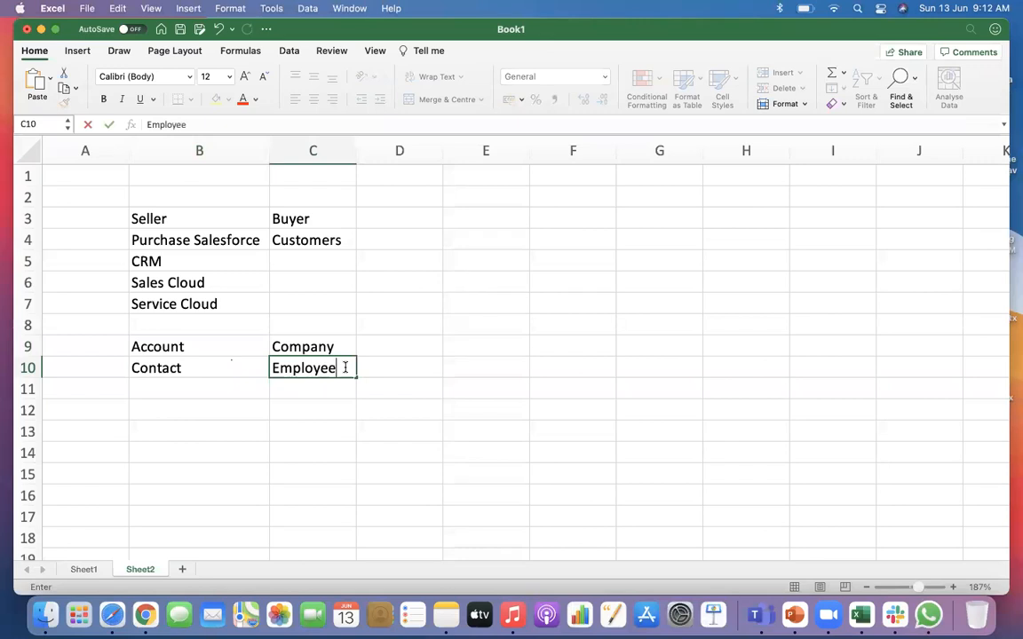
pyautogui.write('s')
pyautogui.click(340, 434)
# Step: Enter Reebok as the example seller in cell B2, above the Seller heading
pyautogui.click(290, 218)
pyautogui.doubleClick(290, 217)
pyautogui.click(296, 199)
pyautogui.click(174, 198)
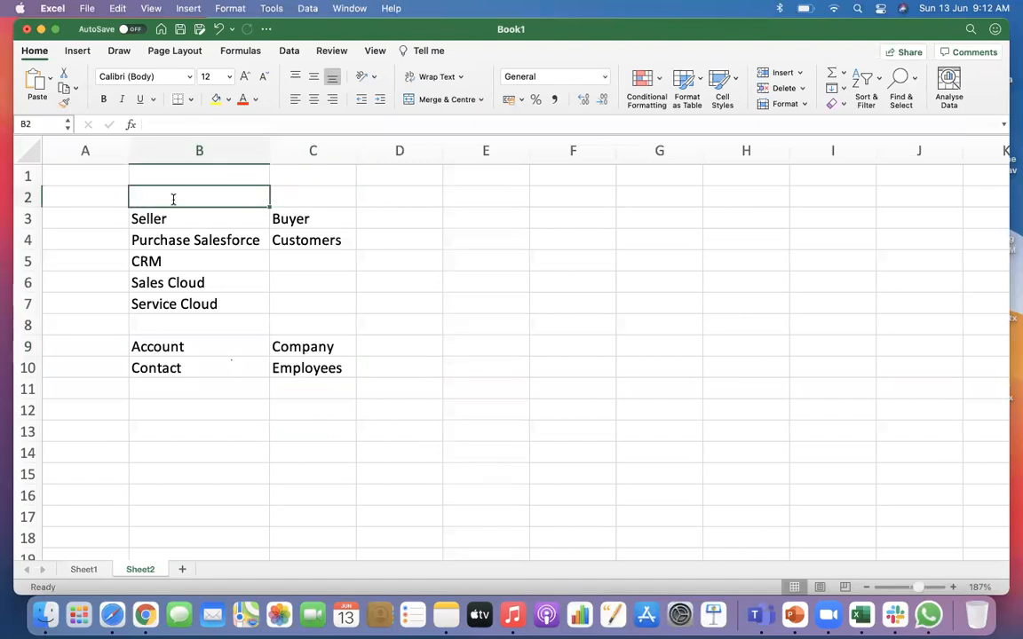
pyautogui.write('Reebok')
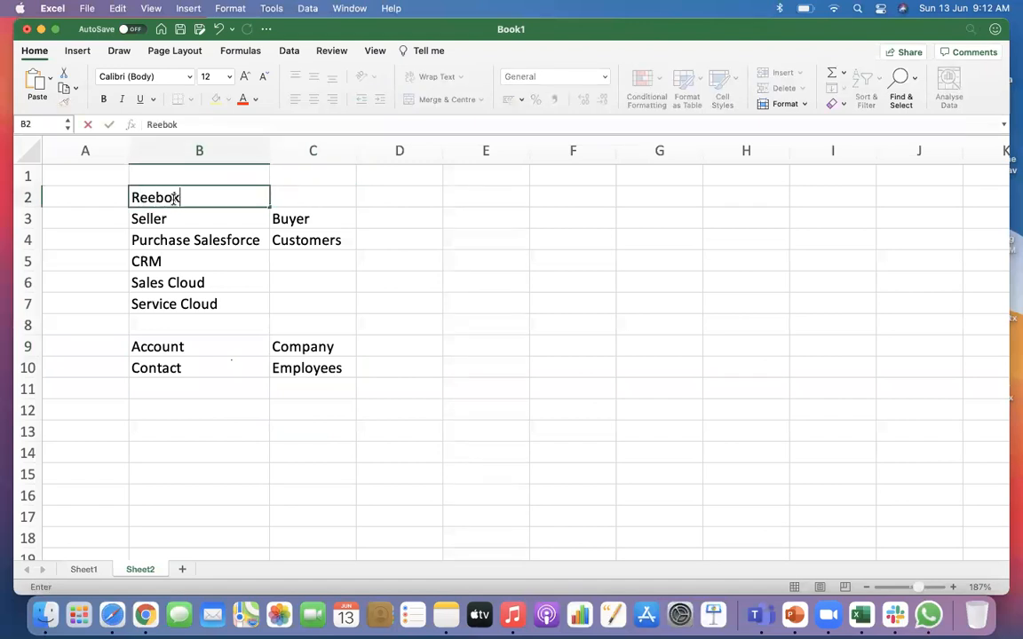
# Step: Enter TCS as the example buyer in cell C2, above the Buyer heading
pyautogui.click(292, 196)
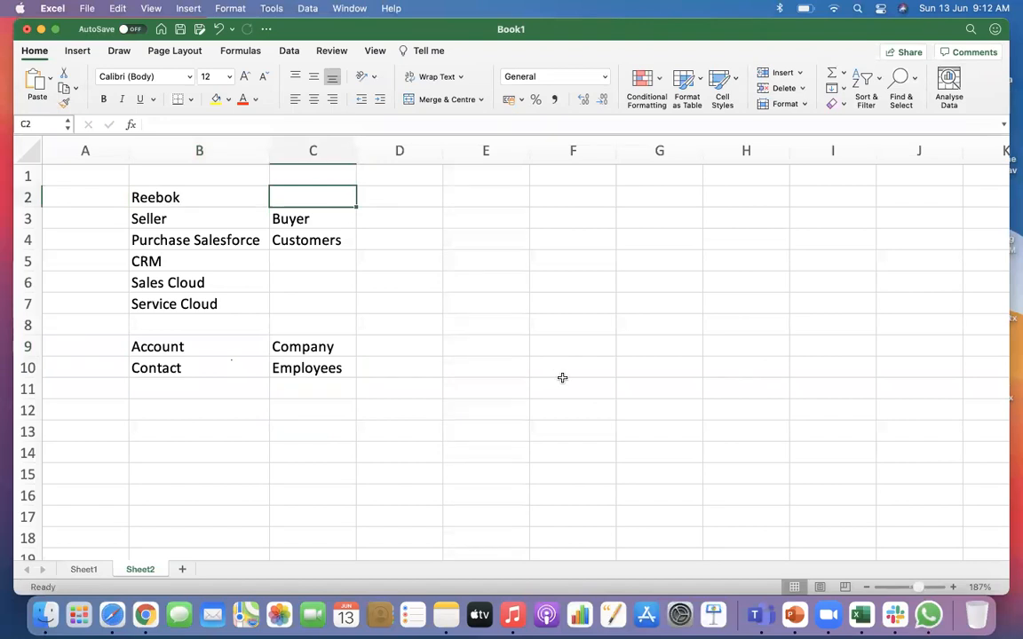
pyautogui.write('TCS')
pyautogui.click(622, 409)
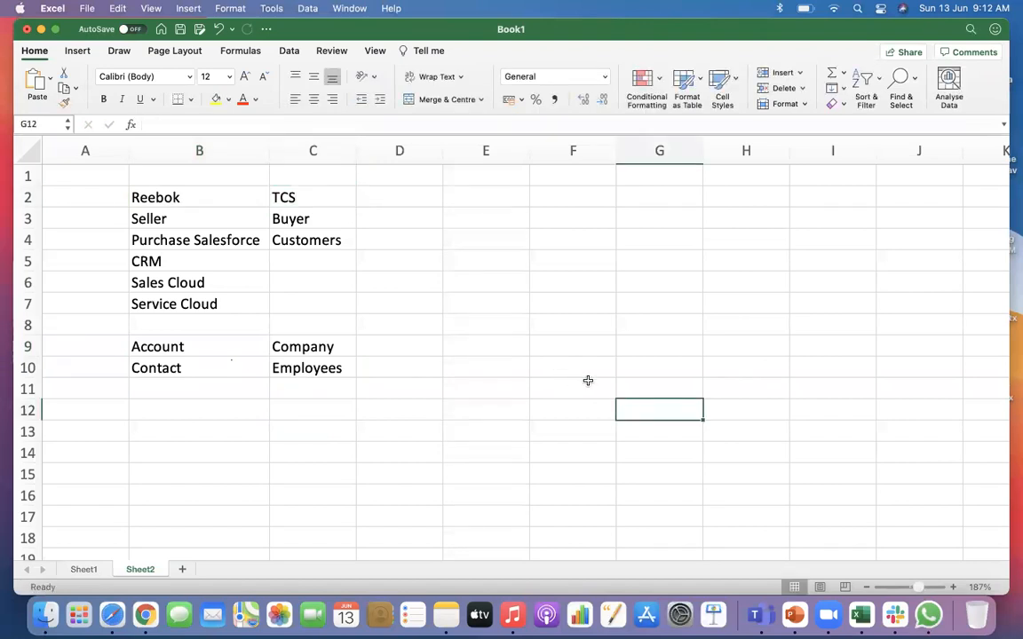
# Step: Change the example buyer in cell C2 to GOI
pyautogui.click(320, 205)
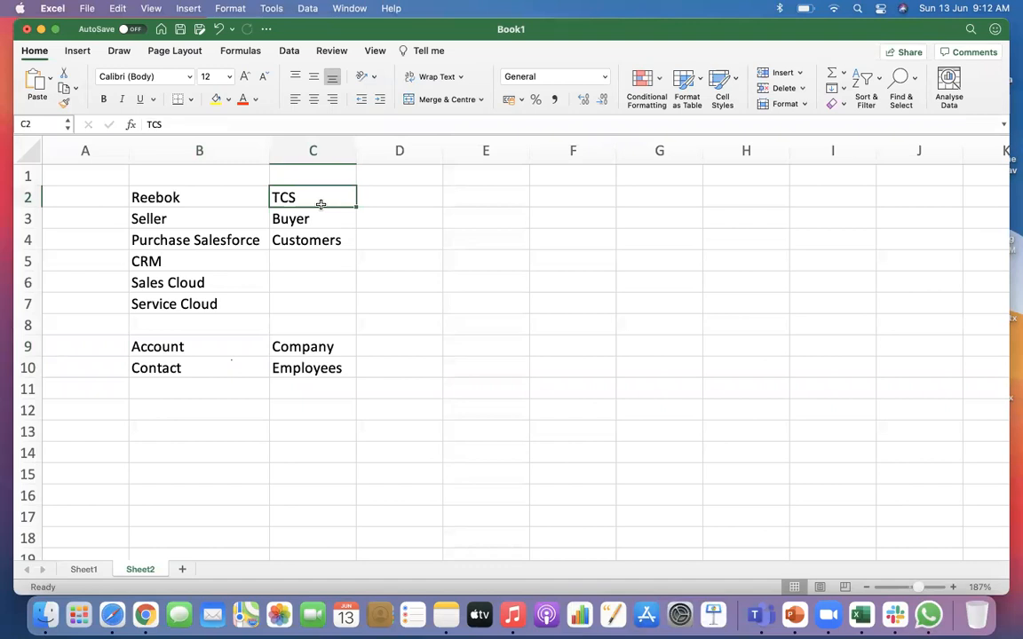
pyautogui.write('Go')
pyautogui.press('BackSpace')
pyautogui.write('OI')
pyautogui.click(461, 285)
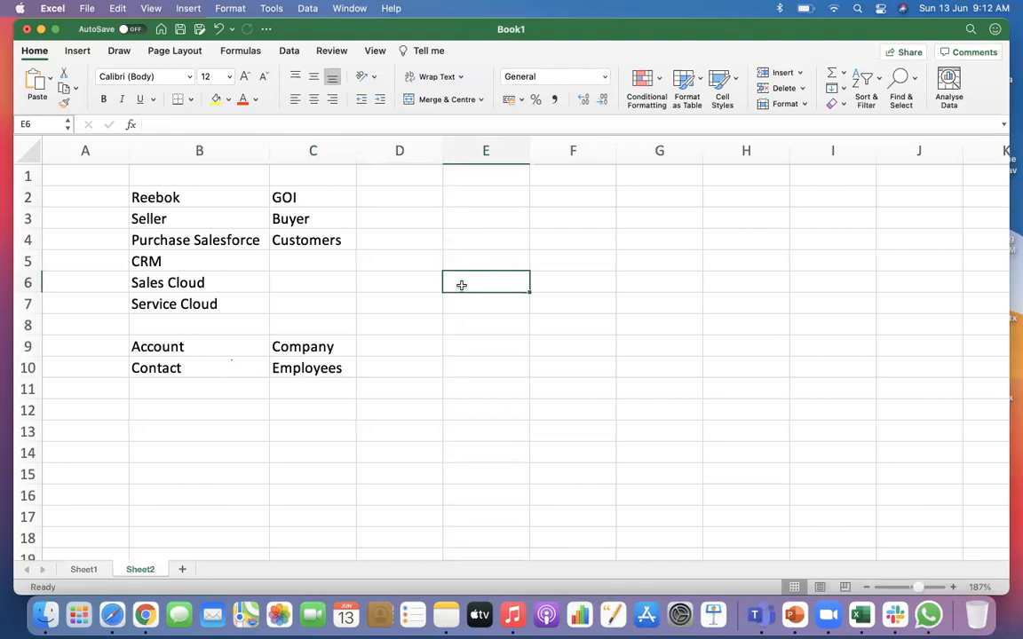
# Step: Enter Seller in cell B1 as the heading above Reebok
pyautogui.click(222, 195)
pyautogui.click(280, 197)
pyautogui.click(188, 196)
pyautogui.click(181, 172)
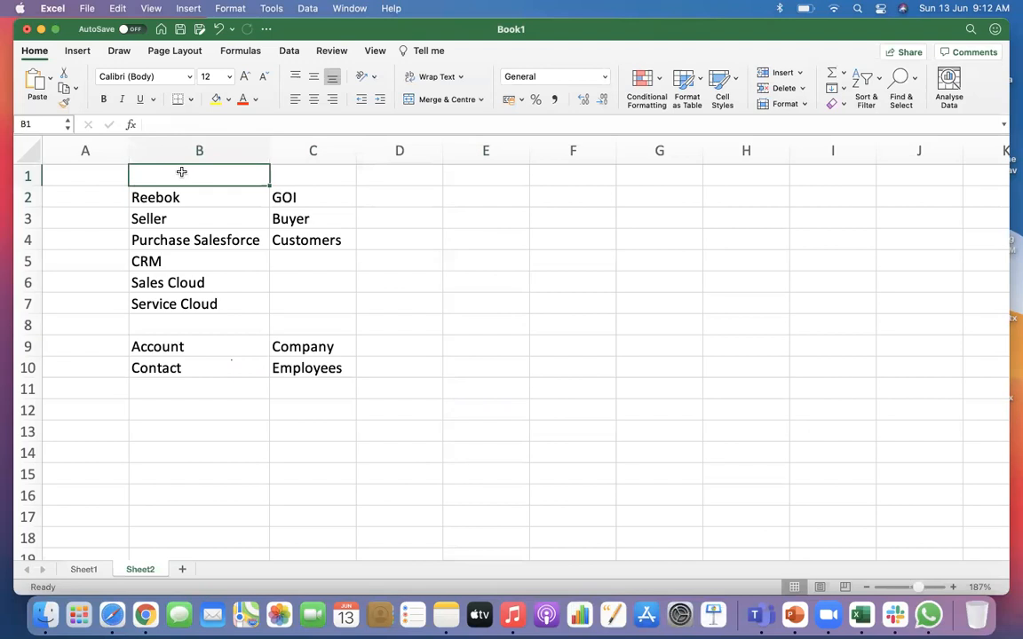
pyautogui.write('Seelle')
pyautogui.press('BackSpace')
pyautogui.press('BackSpace')
pyautogui.press('BackSpace')
pyautogui.press('BackSpace')
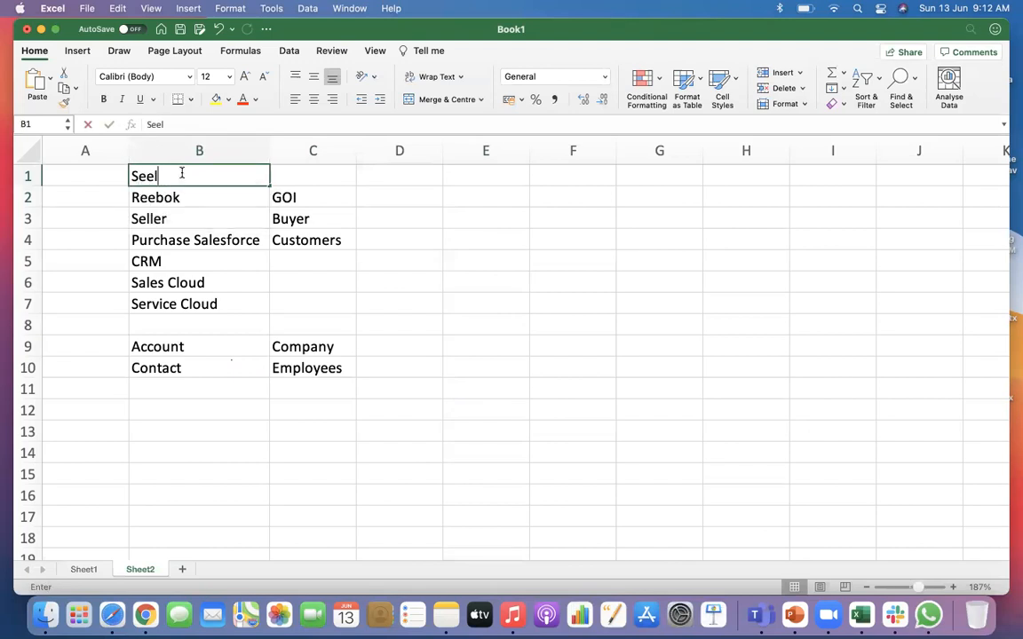
pyautogui.write('ller')
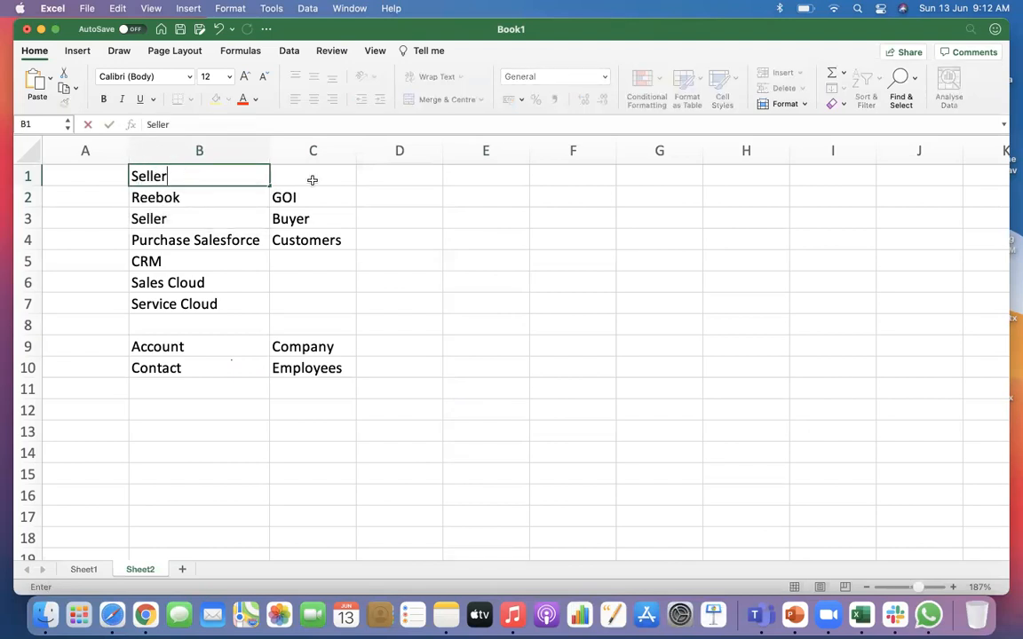
# Step: Enter Buyer in cell C1 as the heading above GOI
pyautogui.click(313, 179)
pyautogui.write('Buyer')
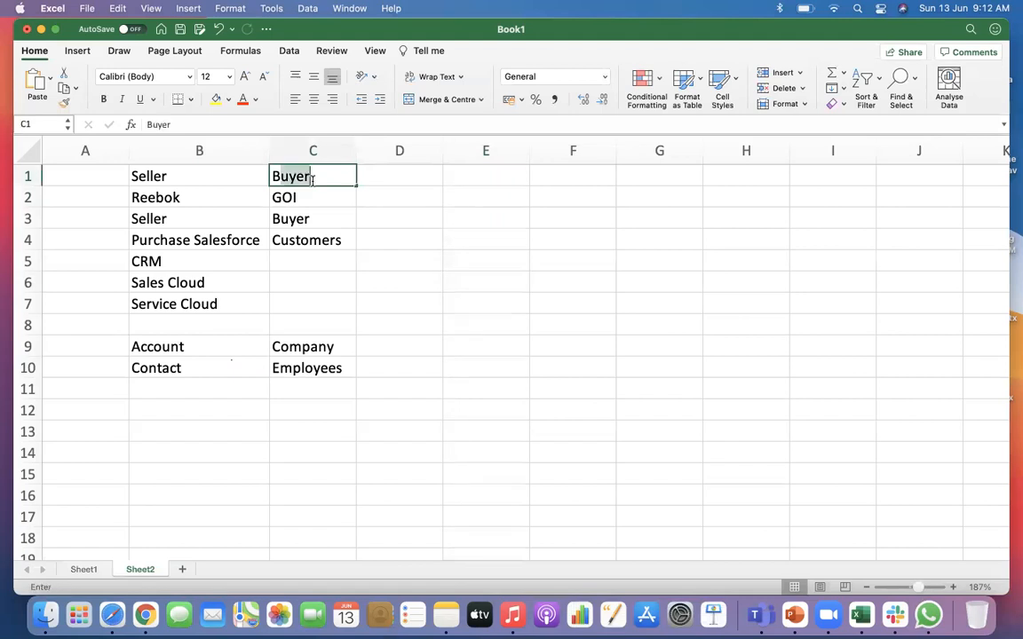
pyautogui.click(459, 236)
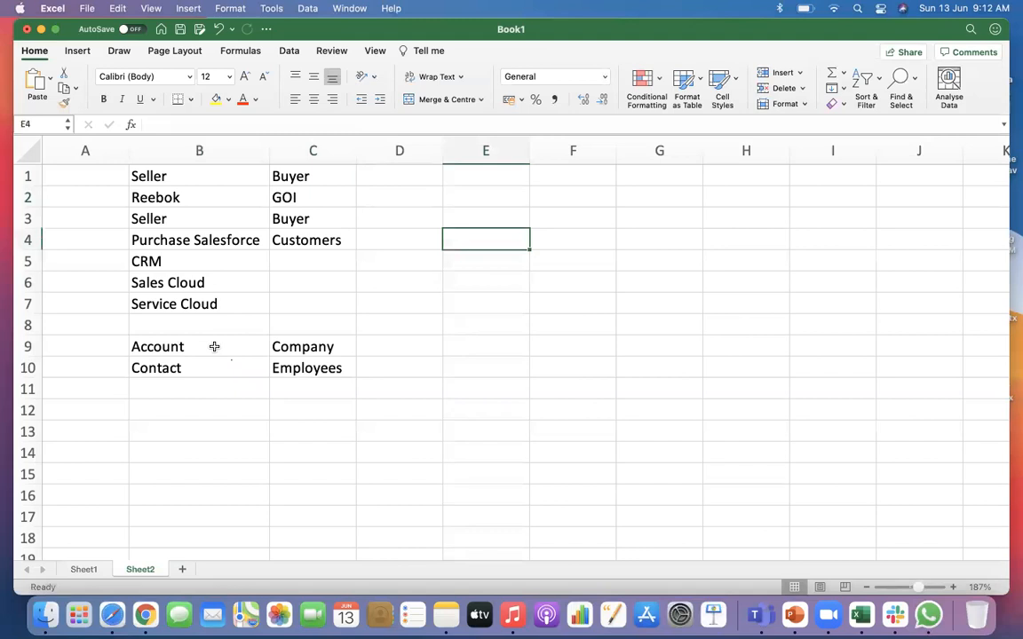
# Step: Enter GOI Account in cell D9 beside the Company entry as the example for Account
pyautogui.click(169, 196)
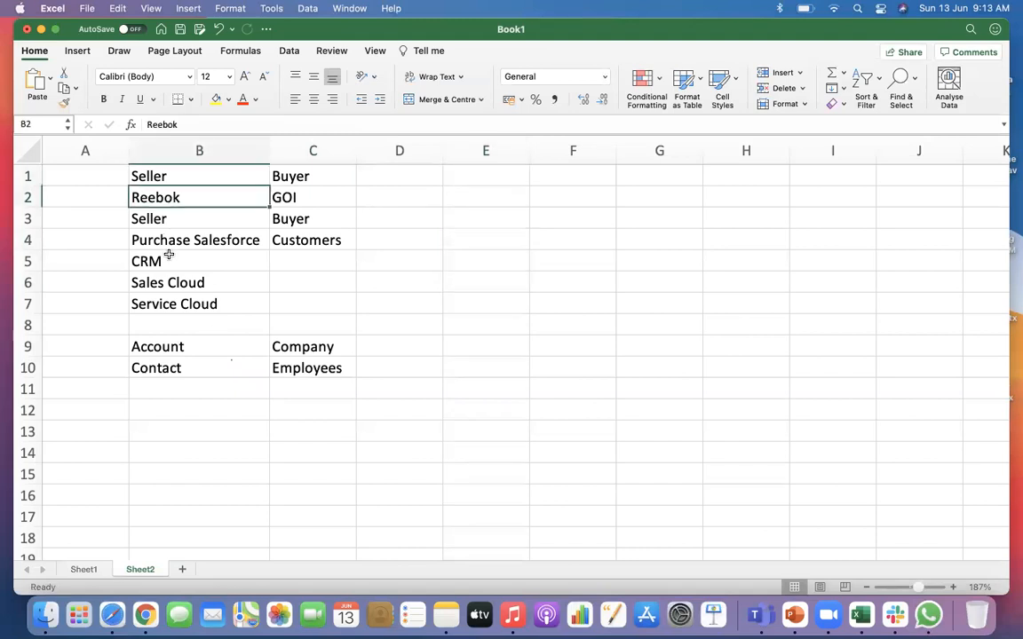
pyautogui.click(160, 282)
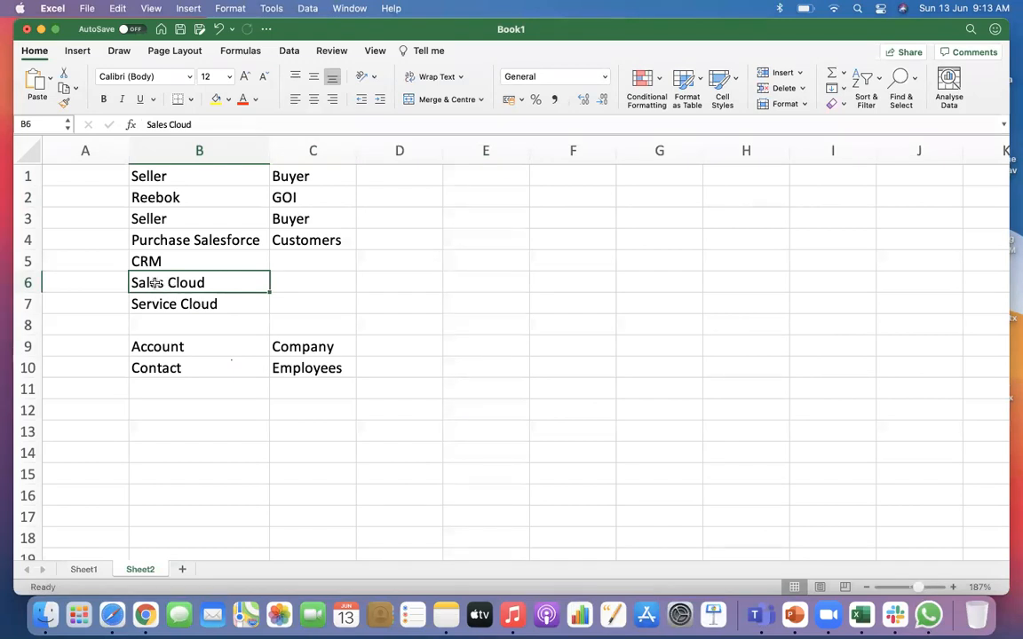
pyautogui.click(187, 347)
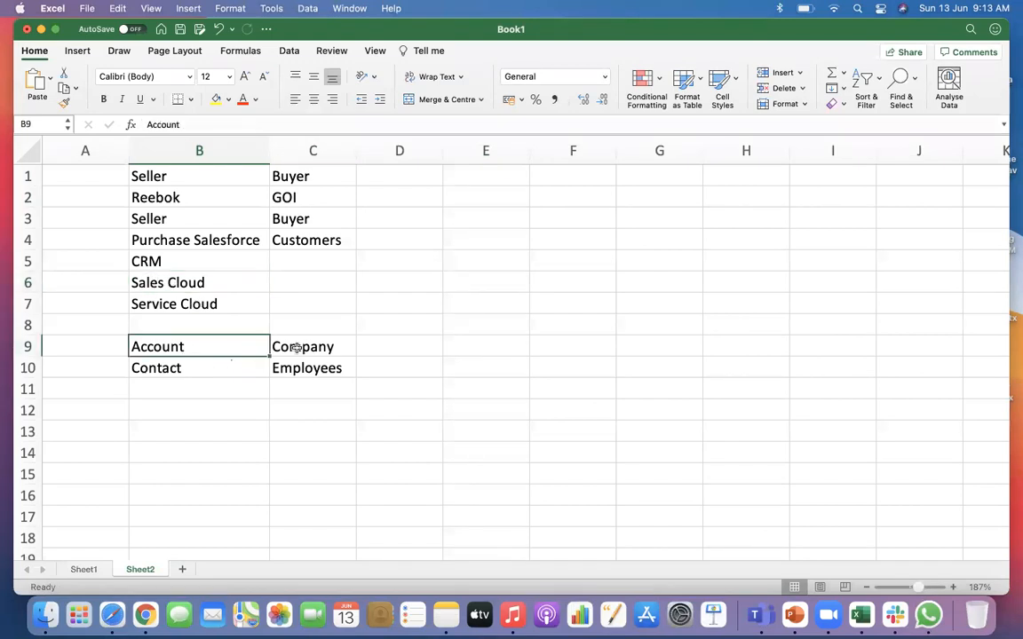
pyautogui.click(291, 203)
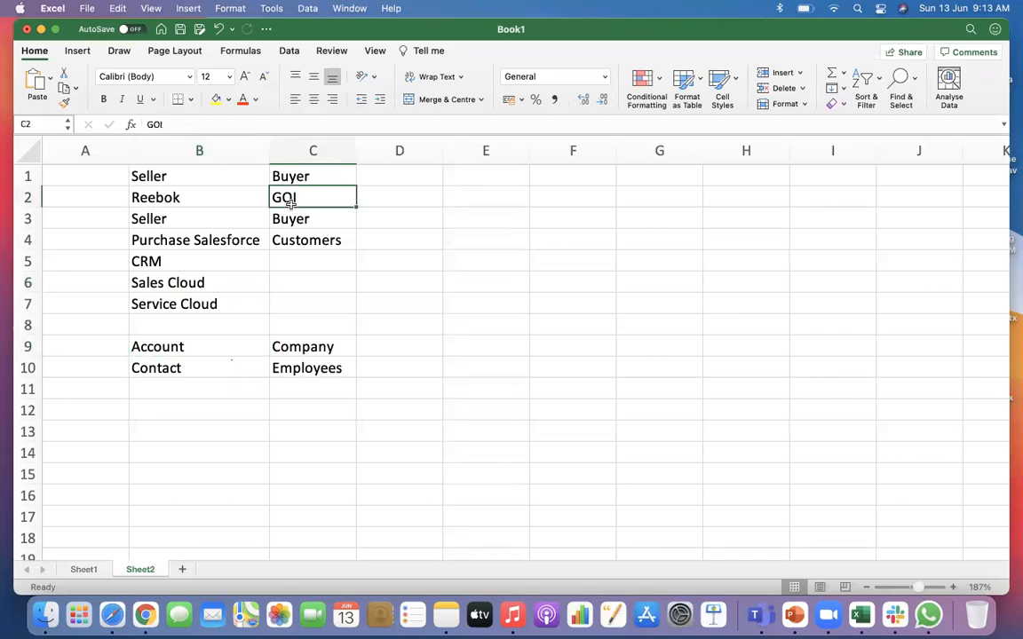
pyautogui.click(210, 347)
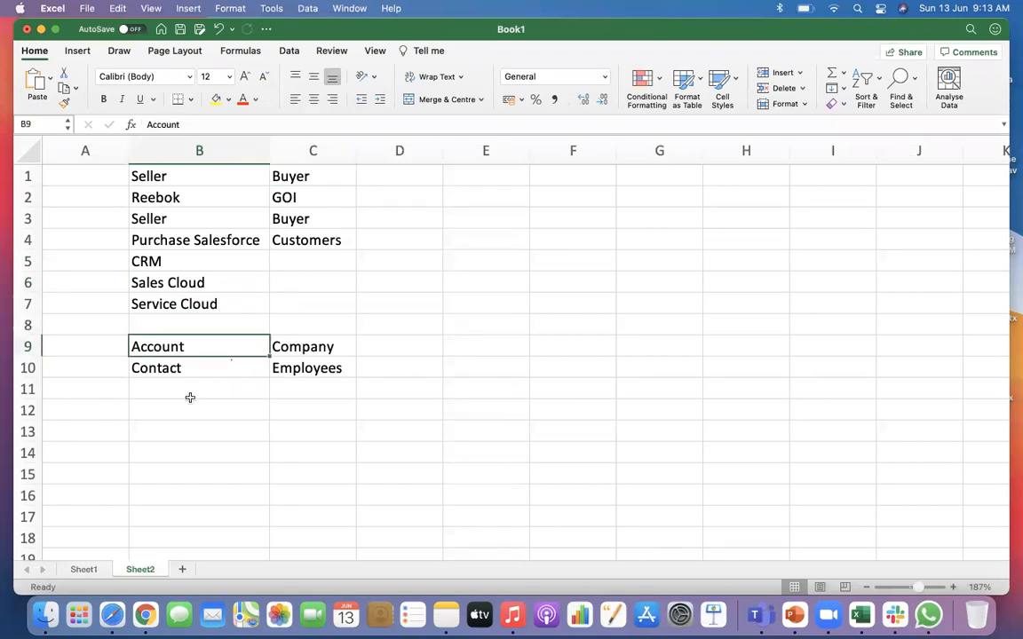
pyautogui.click(394, 346)
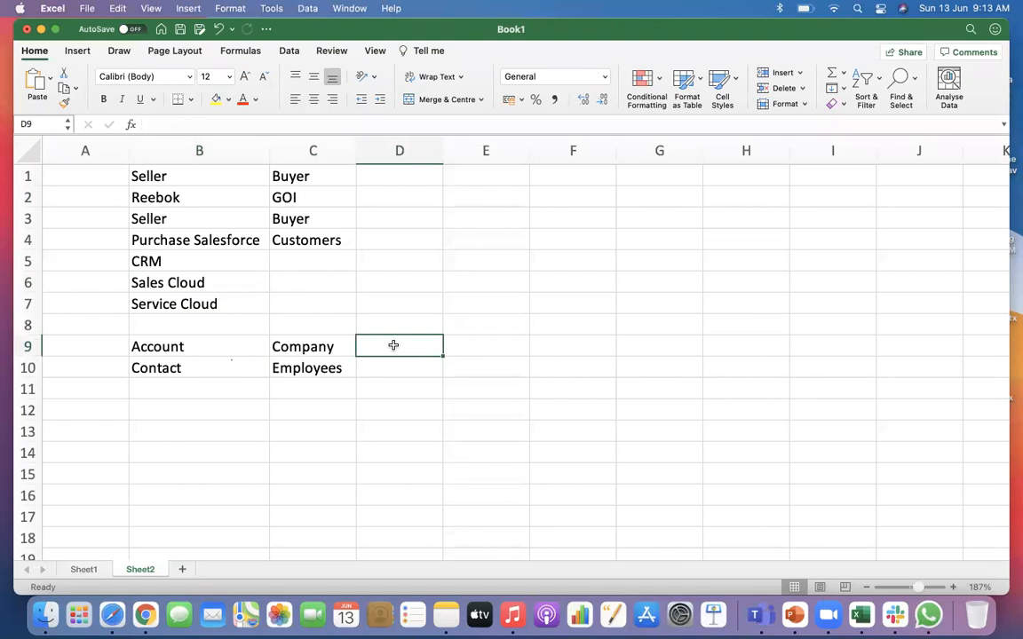
pyautogui.write('GOI Accpu')
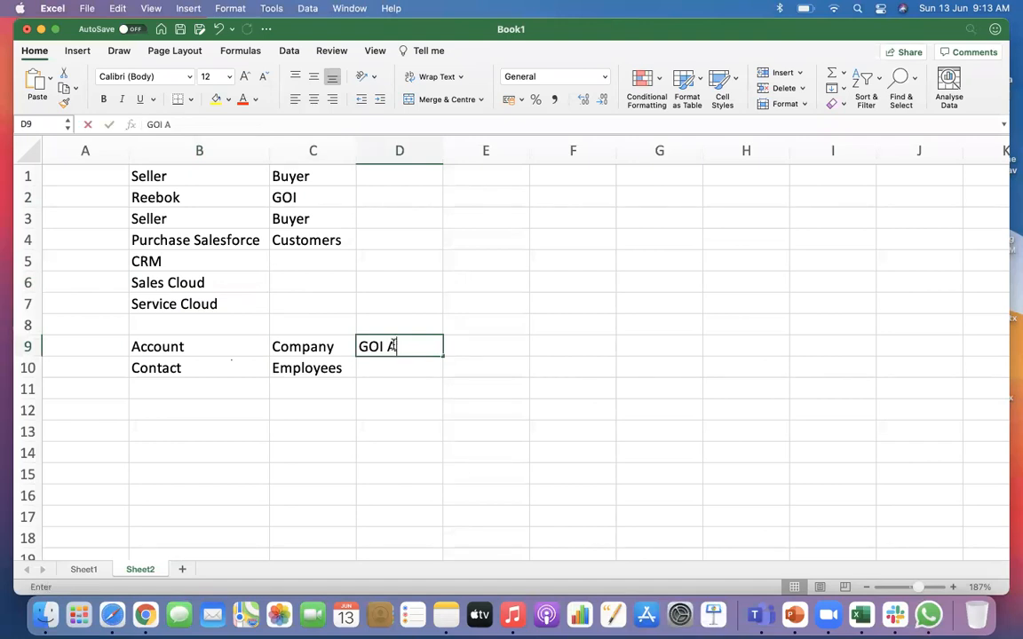
pyautogui.press('BackSpace')
pyautogui.press('BackSpace')
pyautogui.write('ount')
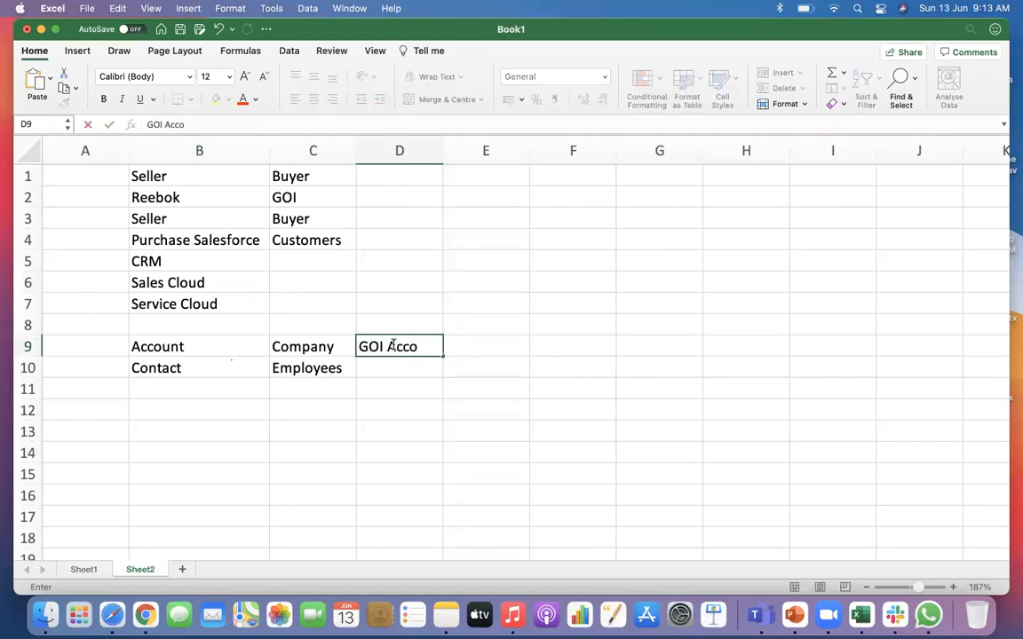
pyautogui.click(416, 388)
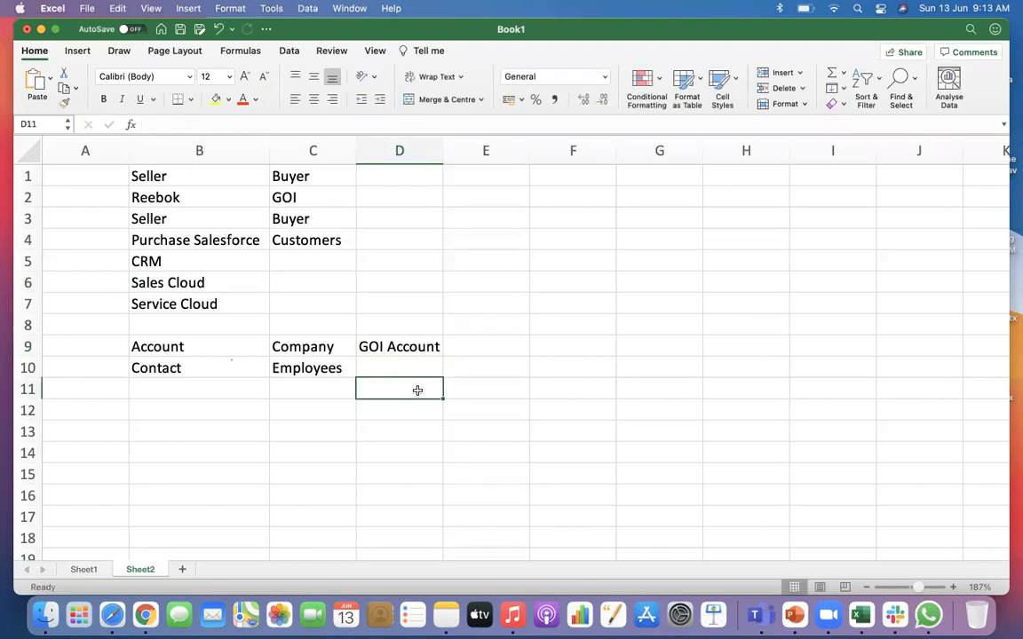
# Step: Compare the Contact and Employees entries in row 10 with the Account entry in cell B9
pyautogui.click(210, 366)
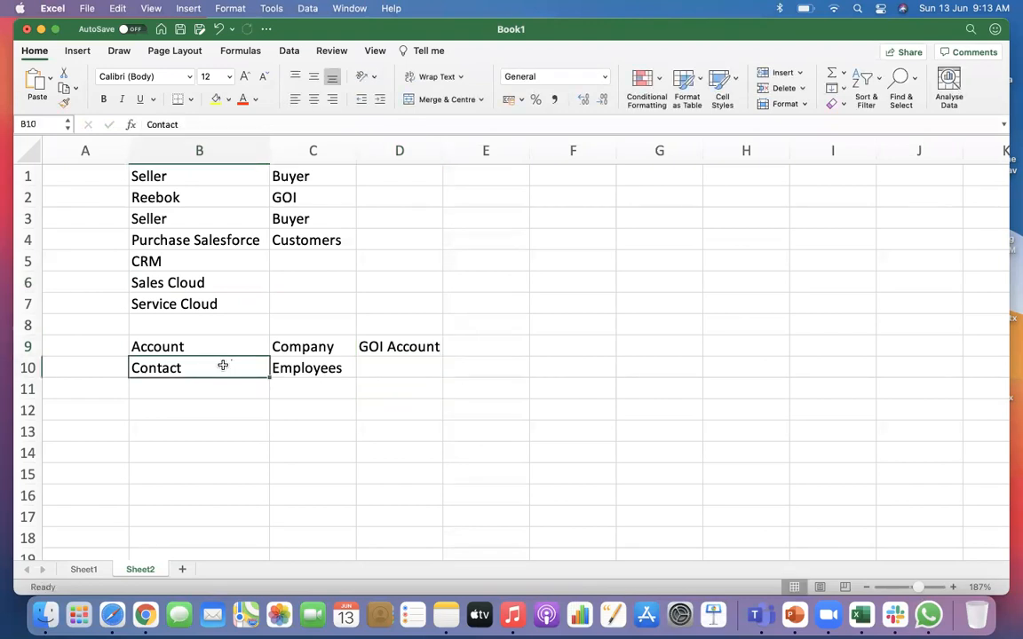
pyautogui.click(304, 370)
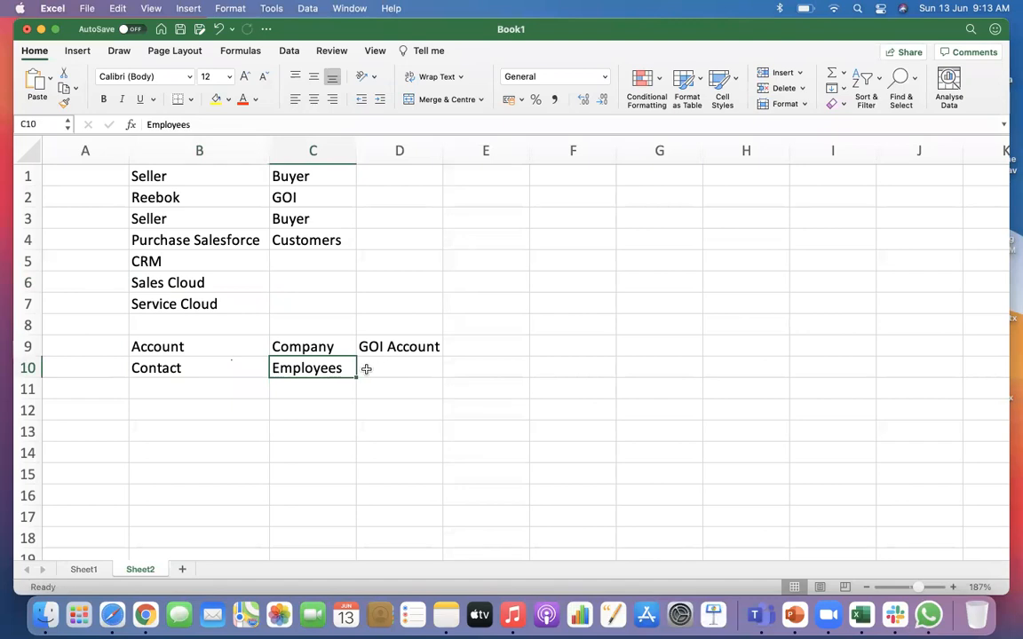
pyautogui.click(377, 370)
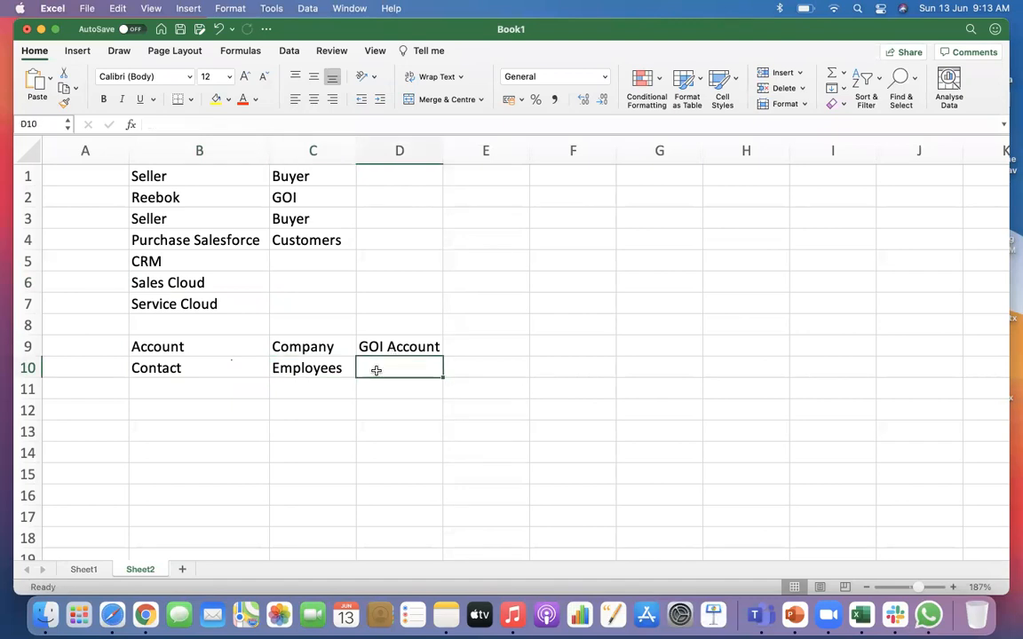
pyautogui.click(157, 370)
pyautogui.click(369, 371)
pyautogui.click(204, 351)
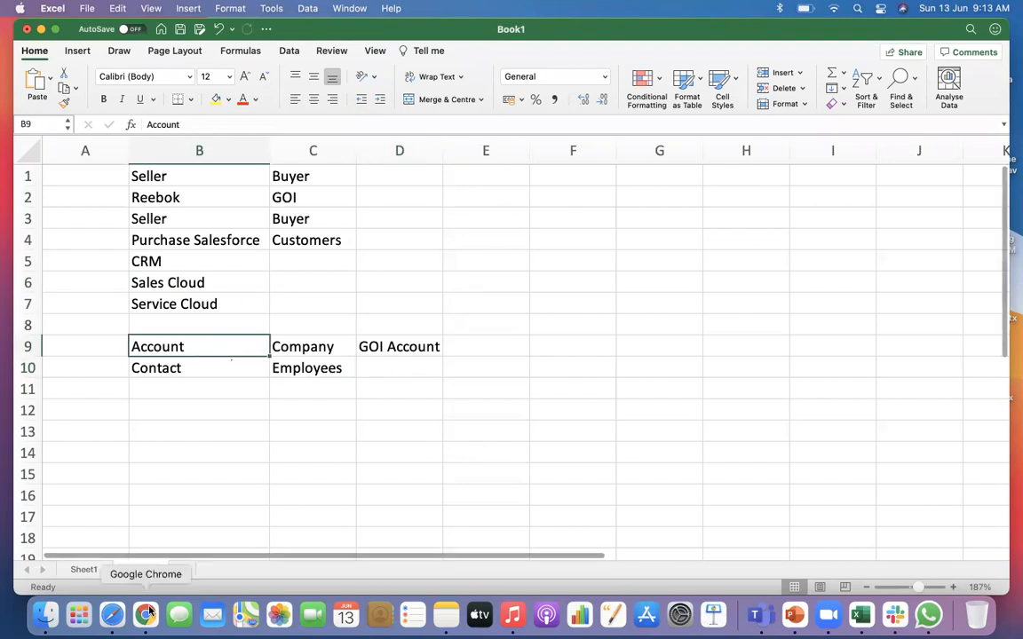
# Step: Switch to Safari and open the Trailhead website
pyautogui.click(112, 615)
pyautogui.write('tra')
pyautogui.press('Return')
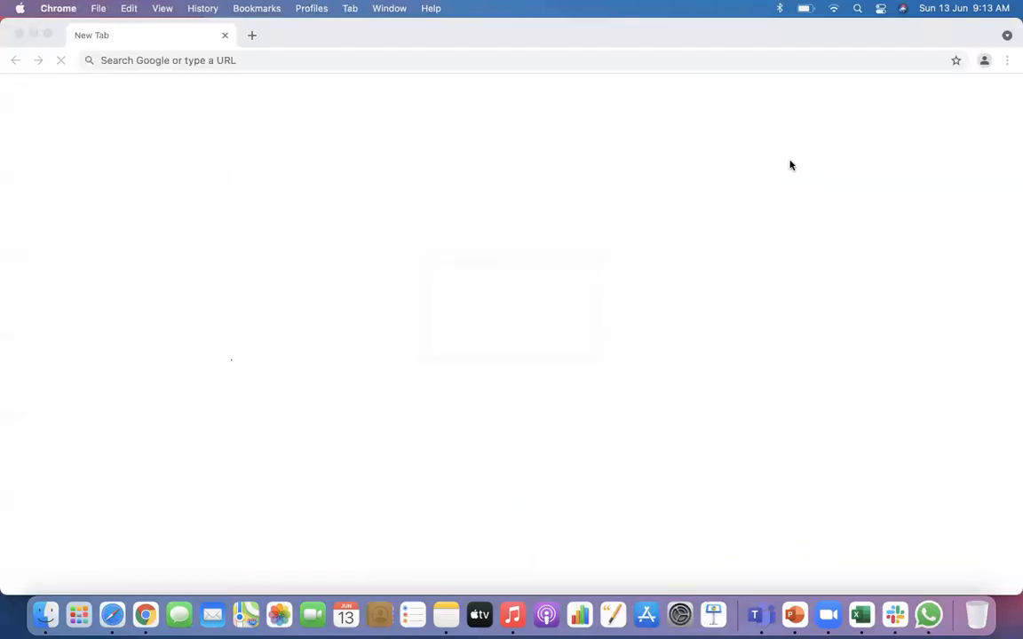
pyautogui.write('test.salesforce.com')
pyautogui.press('Return')
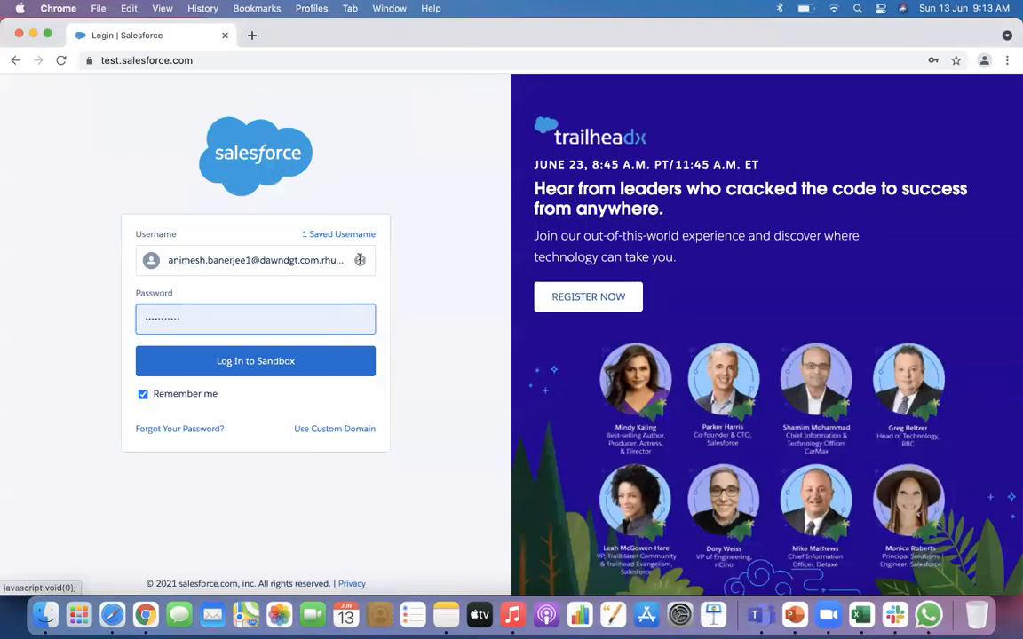
pyautogui.click(359, 260)
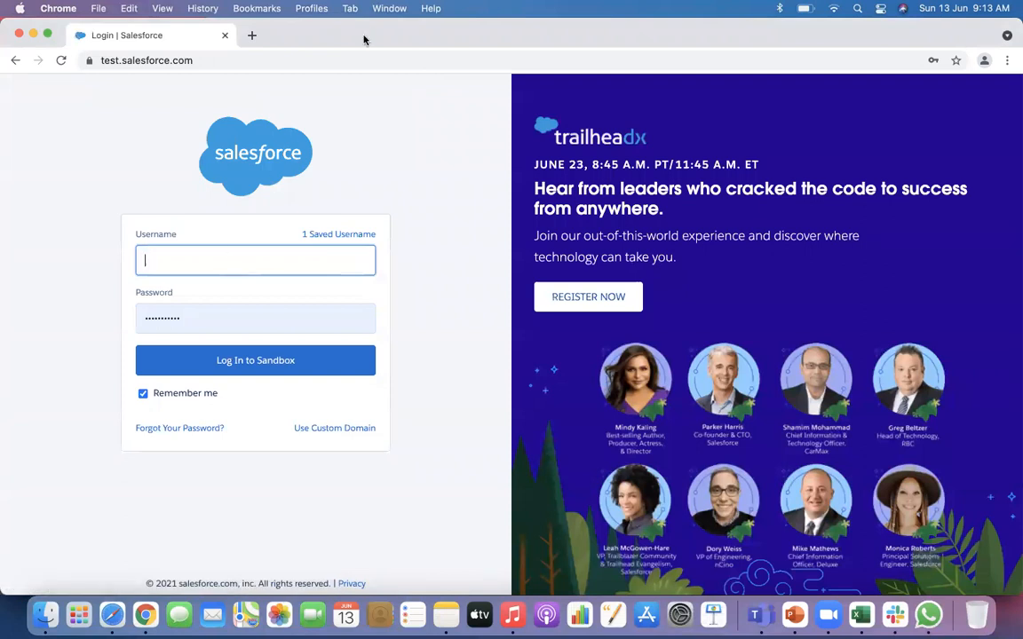
pyautogui.click(145, 62)
pyautogui.write('li')
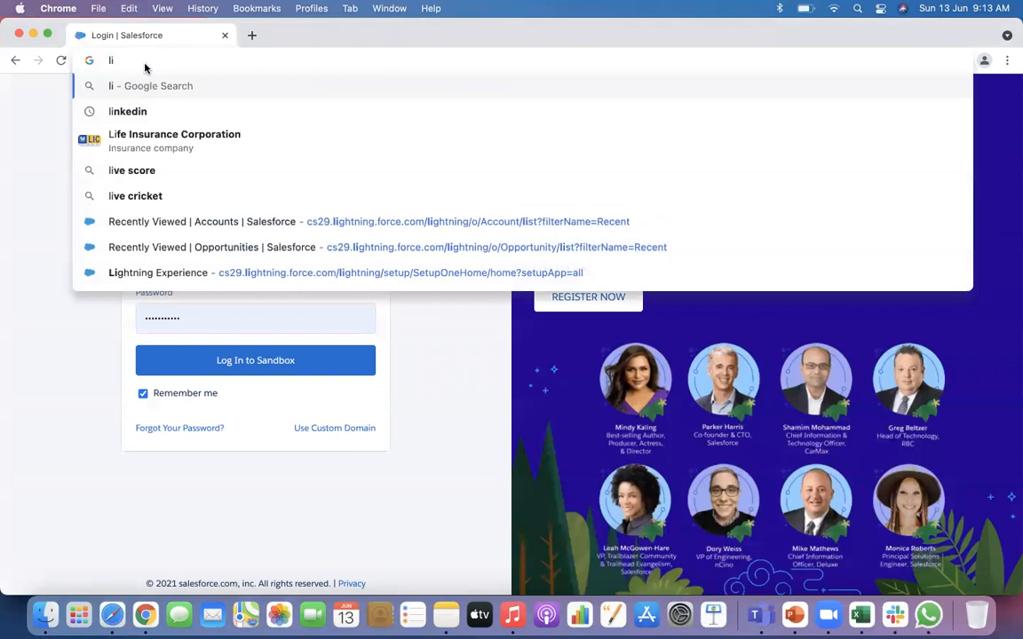
pyautogui.press('BackSpace')
pyautogui.press('BackSpace')
pyautogui.click(18, 35)
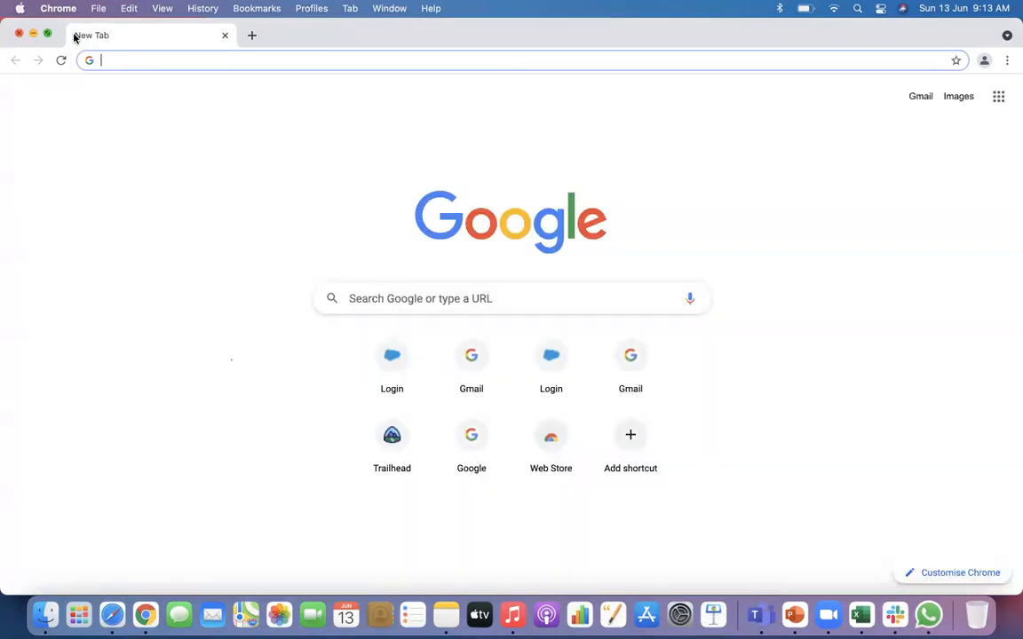
pyautogui.click(19, 33)
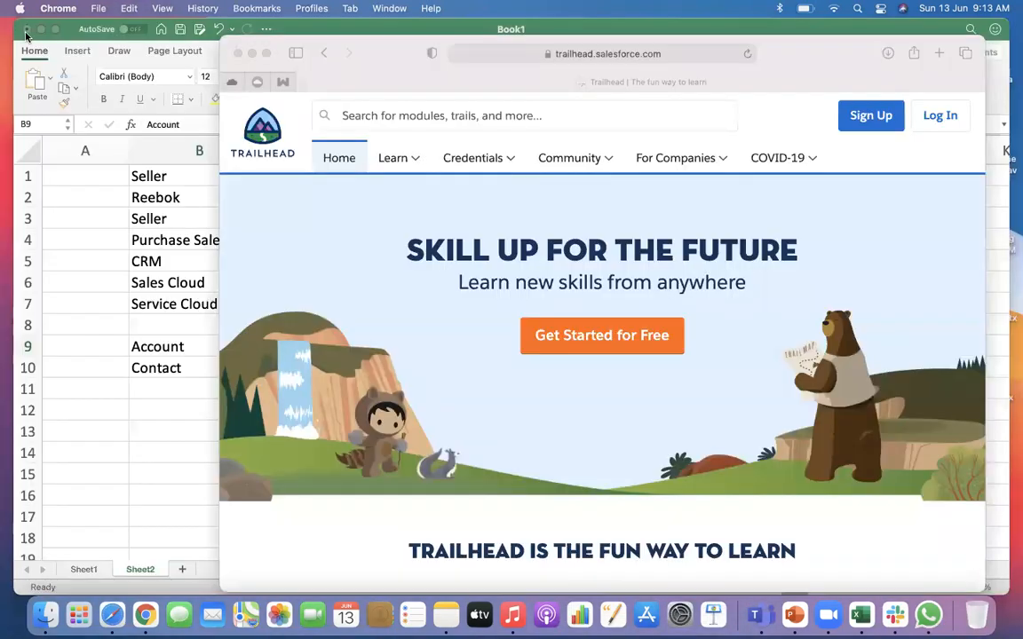
# Step: Log in to Trailhead through LinkedIn, filling in the saved account e-mail and password
pyautogui.click(939, 117)
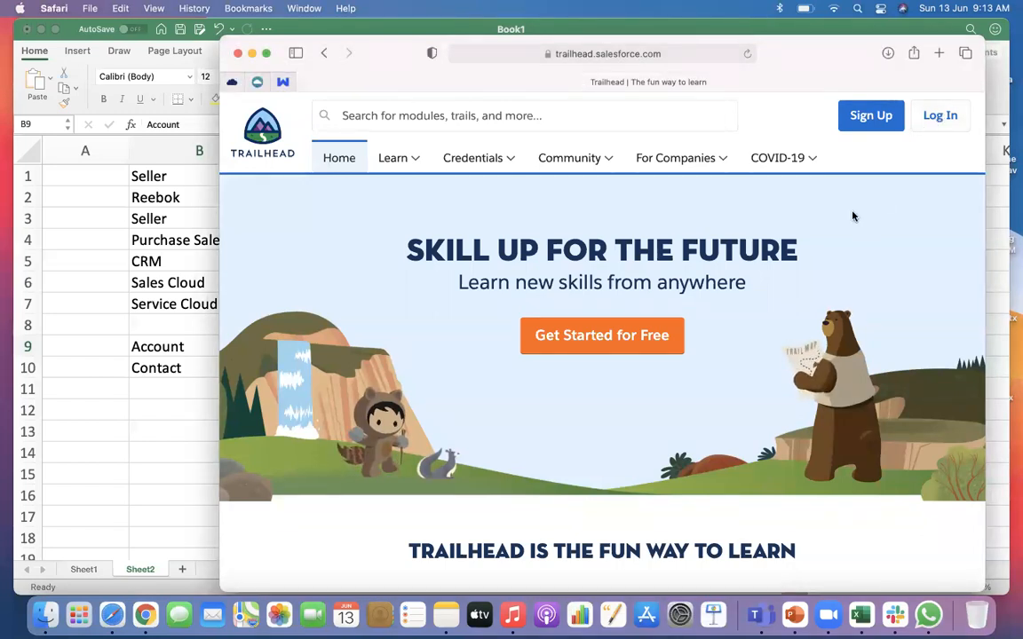
pyautogui.click(948, 118)
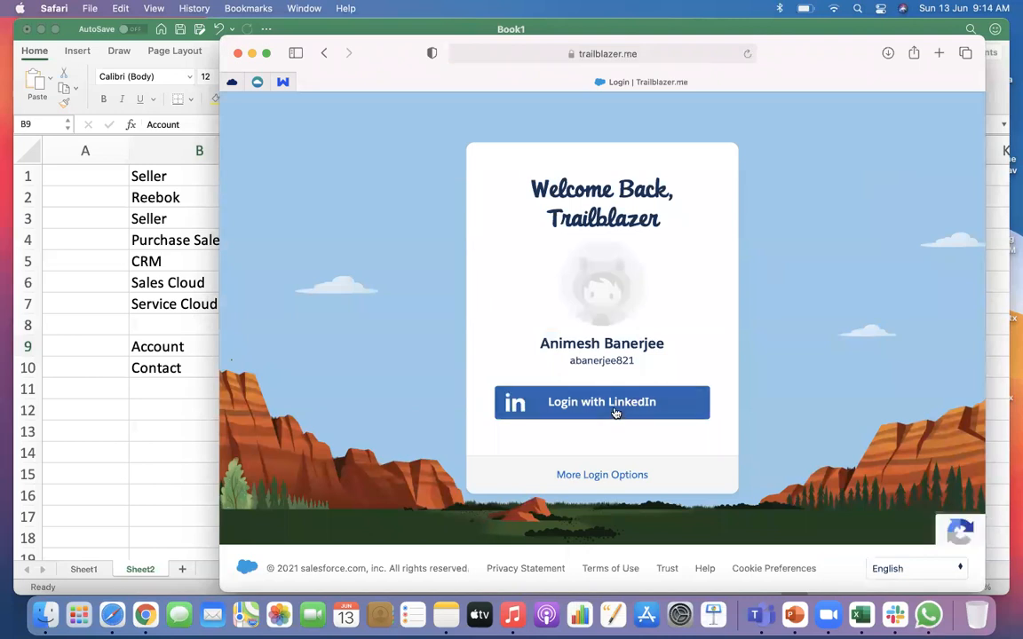
pyautogui.click(615, 412)
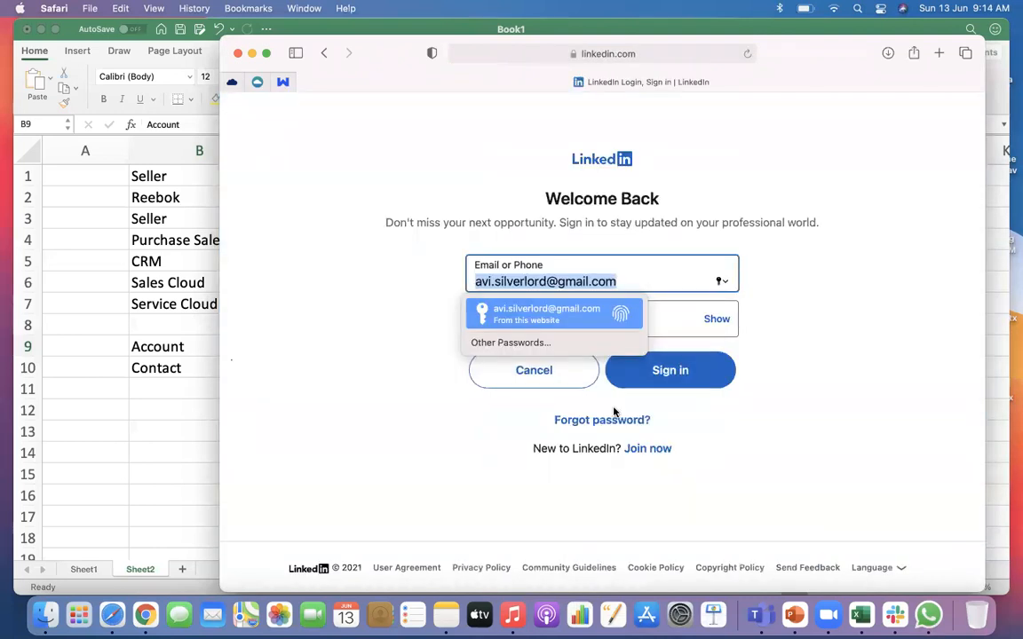
pyautogui.press('Return')
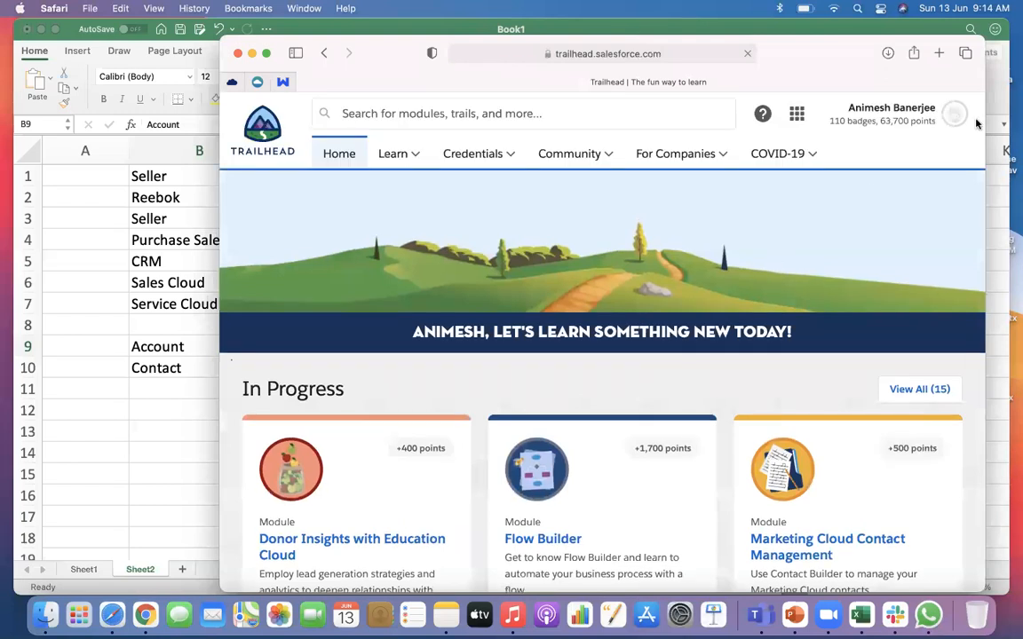
# Step: Launch the Creative Unicorn Playground from the profile's Hands-On Orgs and allow its notification alerts
pyautogui.click(956, 114)
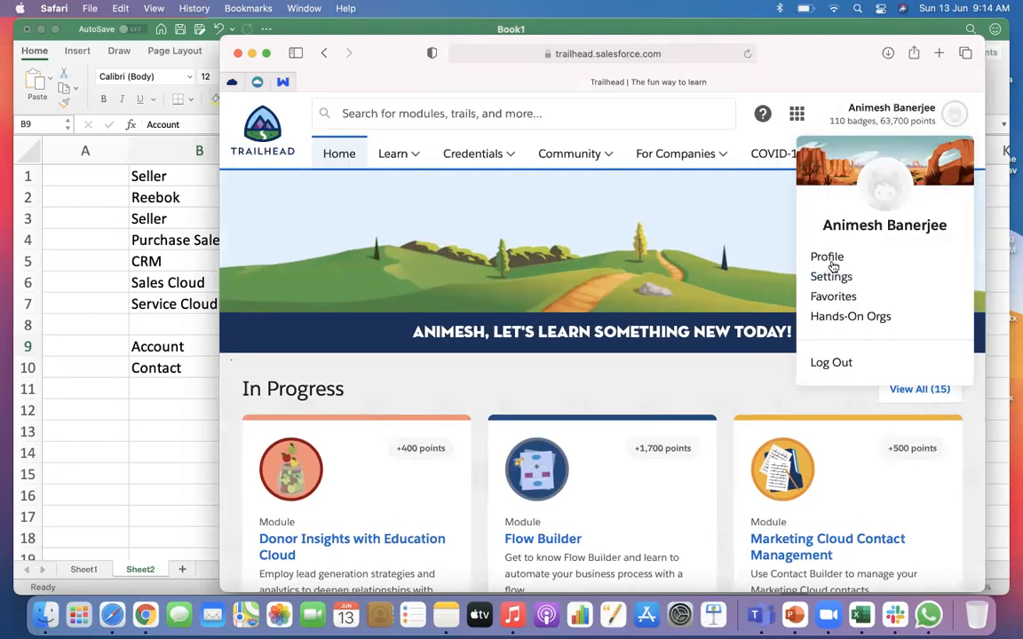
pyautogui.click(834, 320)
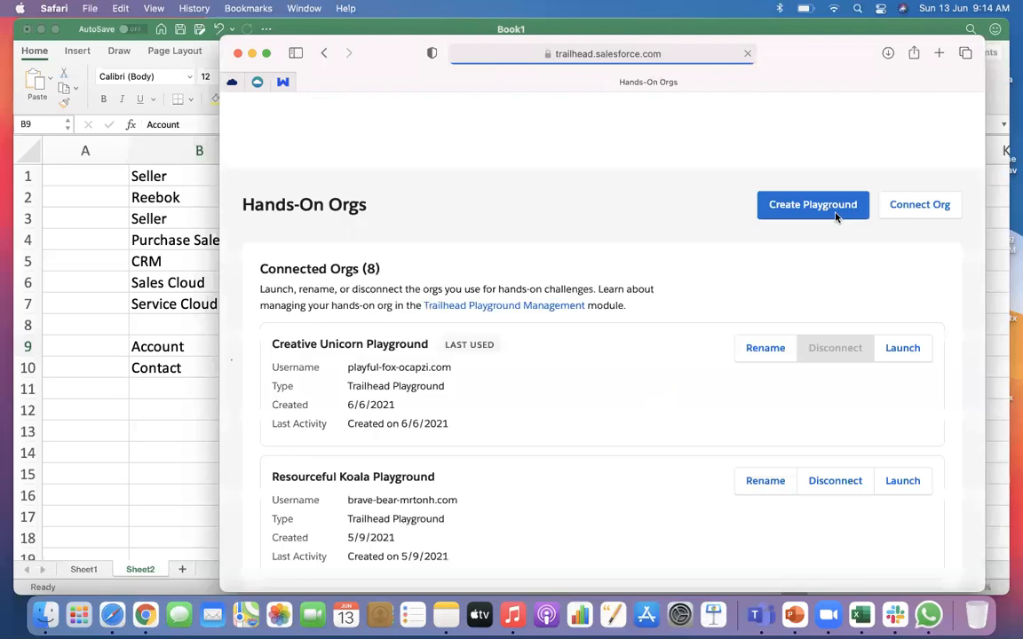
pyautogui.click(902, 348)
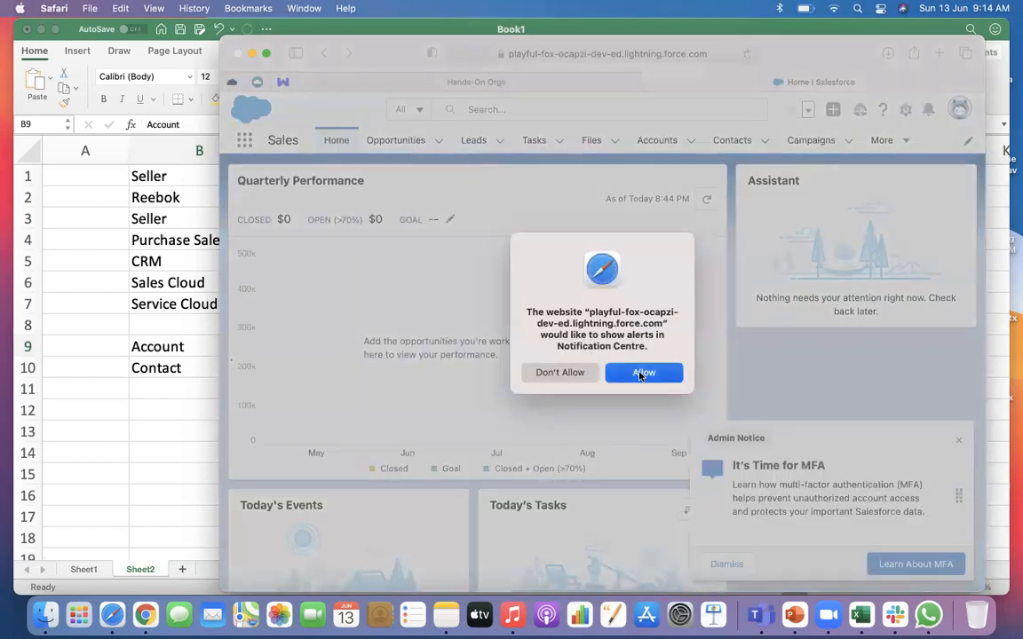
pyautogui.click(637, 373)
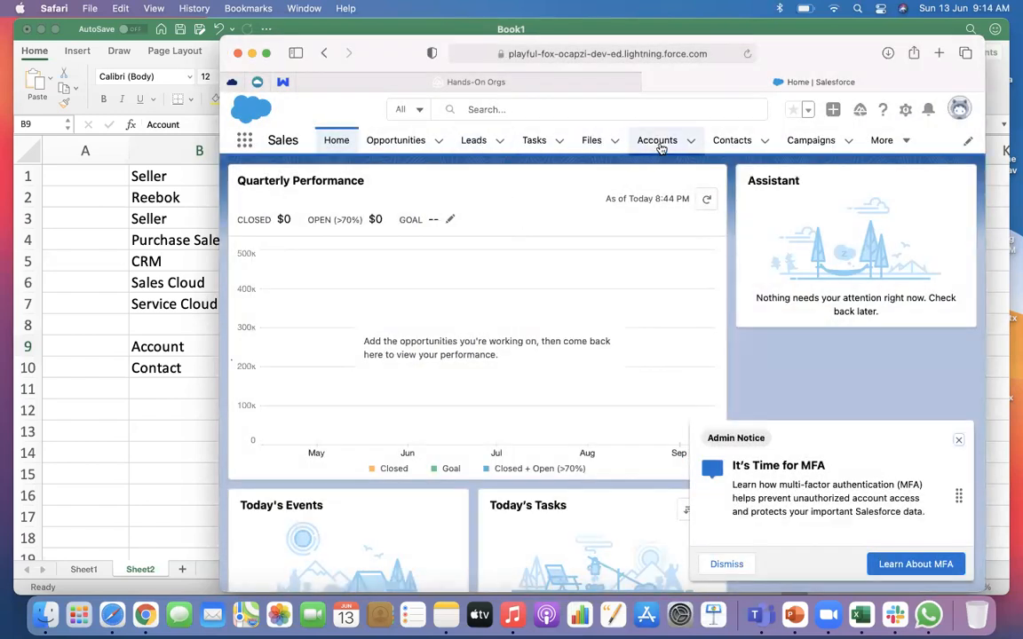
# Step: Start a new account record in the playground with the Business Account record type
pyautogui.click(662, 142)
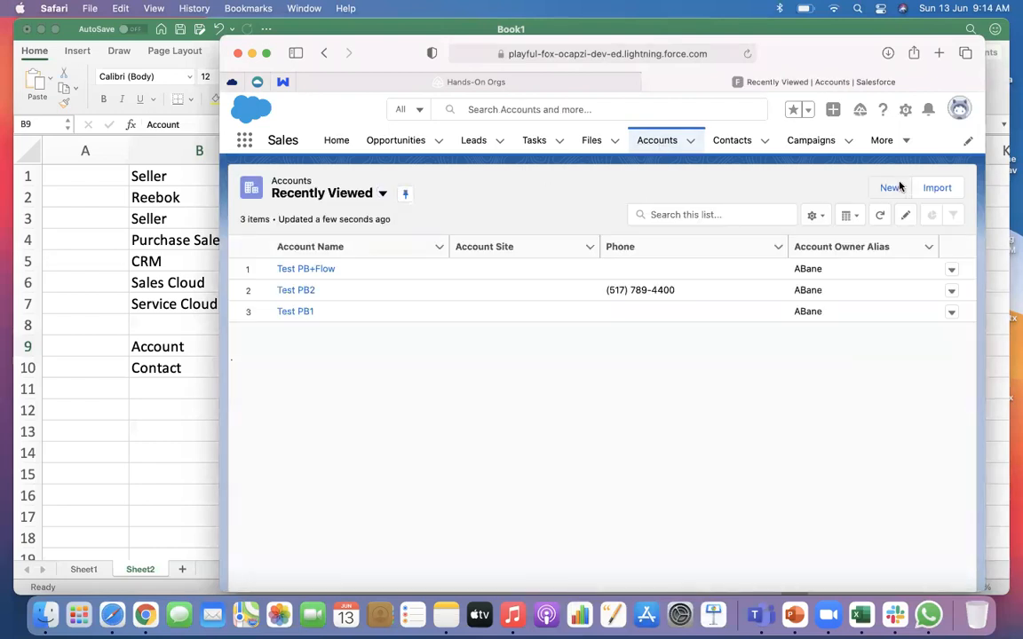
pyautogui.click(901, 187)
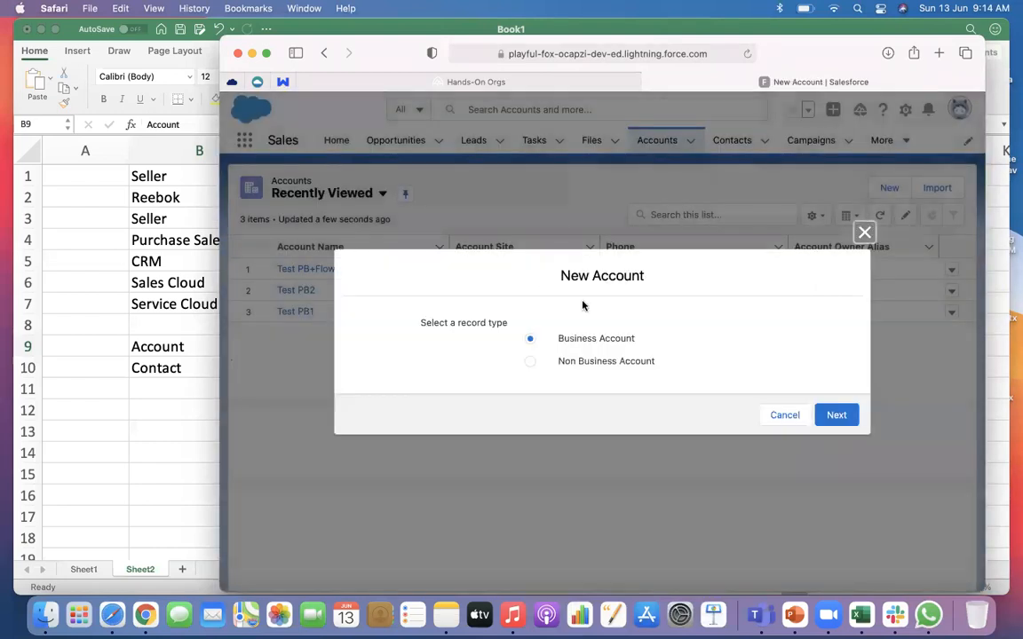
pyautogui.click(834, 417)
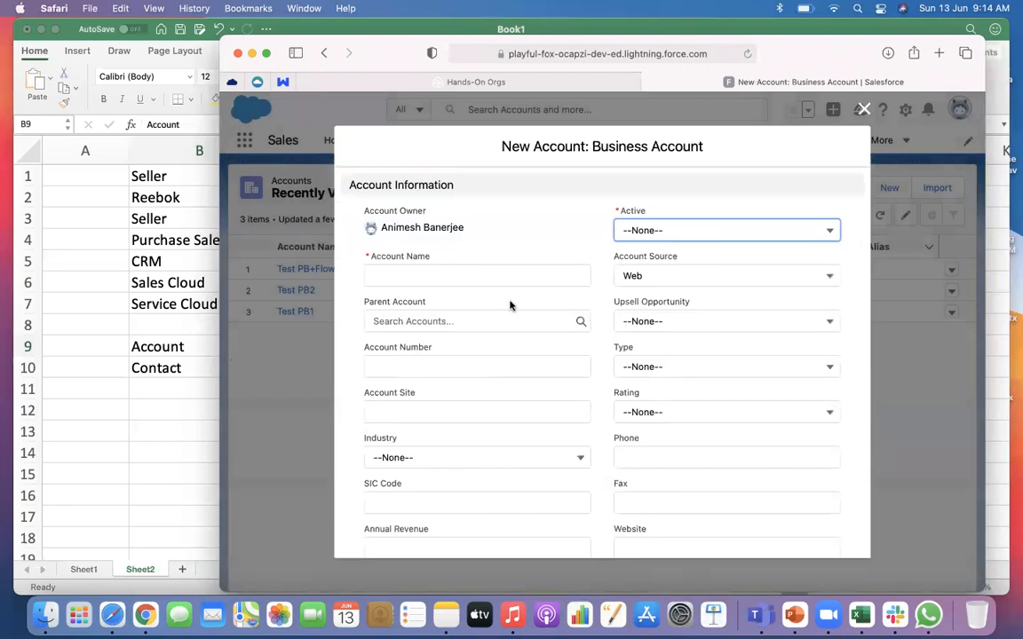
# Step: Name the account Government of India, set Active to Yes and try to save the record
pyautogui.click(469, 280)
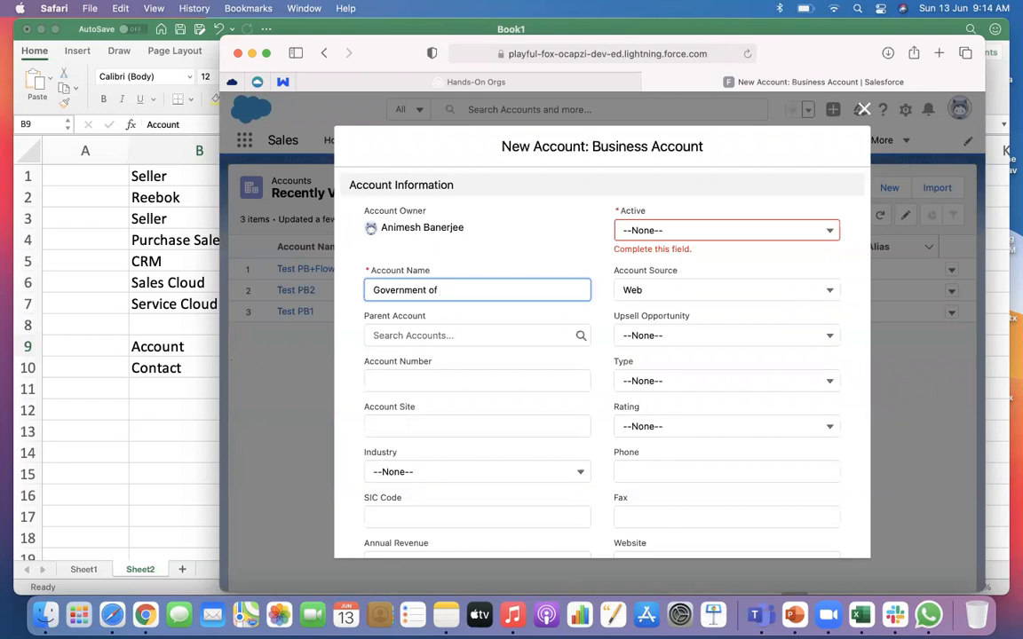
pyautogui.click(678, 230)
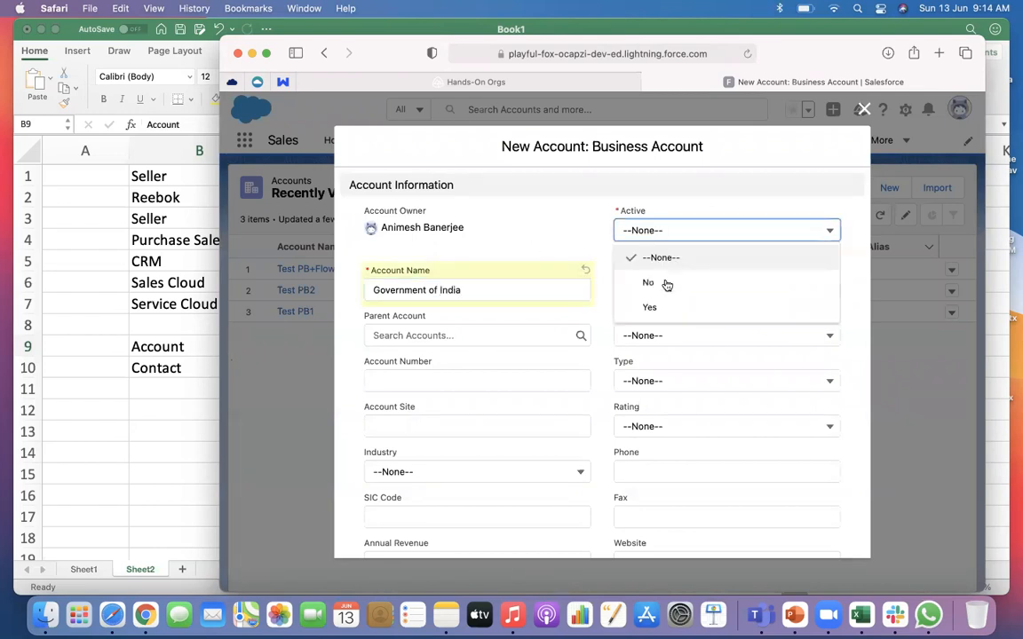
pyautogui.click(653, 308)
pyautogui.scroll(-3, 672, 368)
pyautogui.scroll(-10, 672, 368)
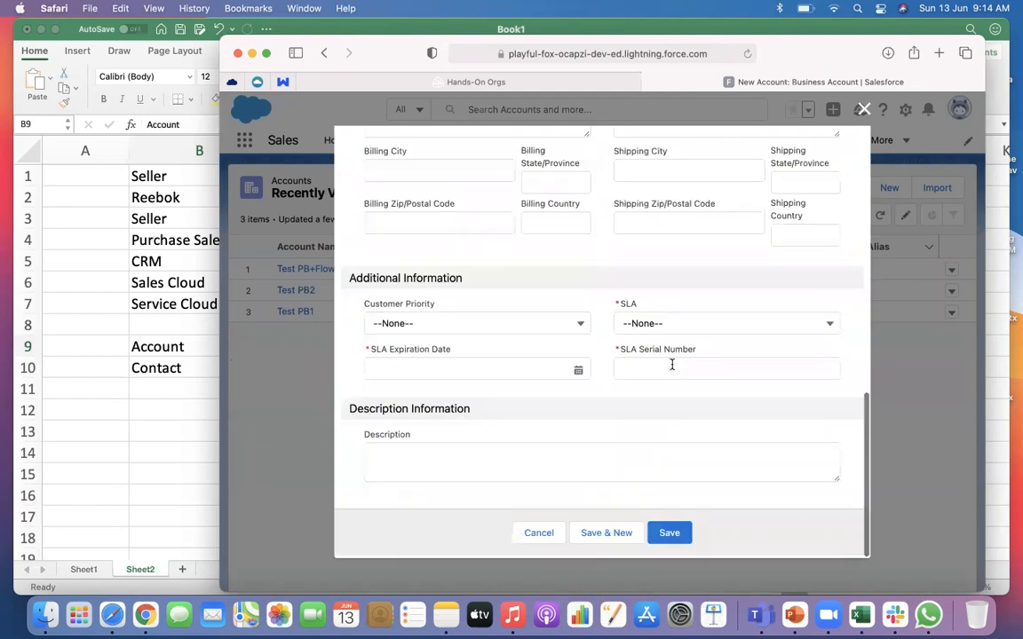
pyautogui.click(670, 536)
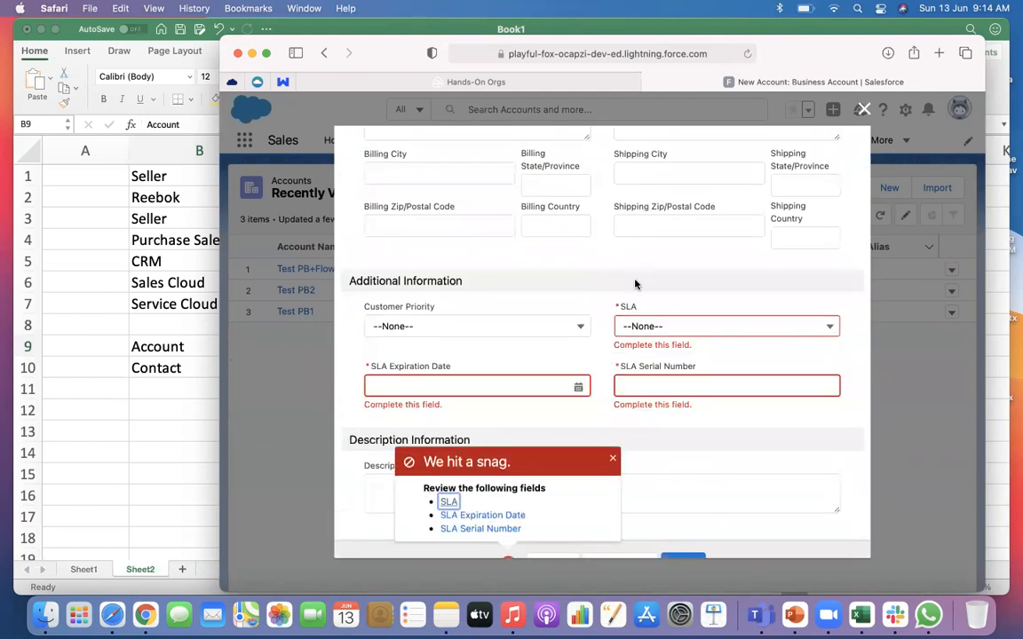
# Step: Set the account's SLA to Gold and its SLA Expiration Date to 6/30/2021
pyautogui.click(641, 326)
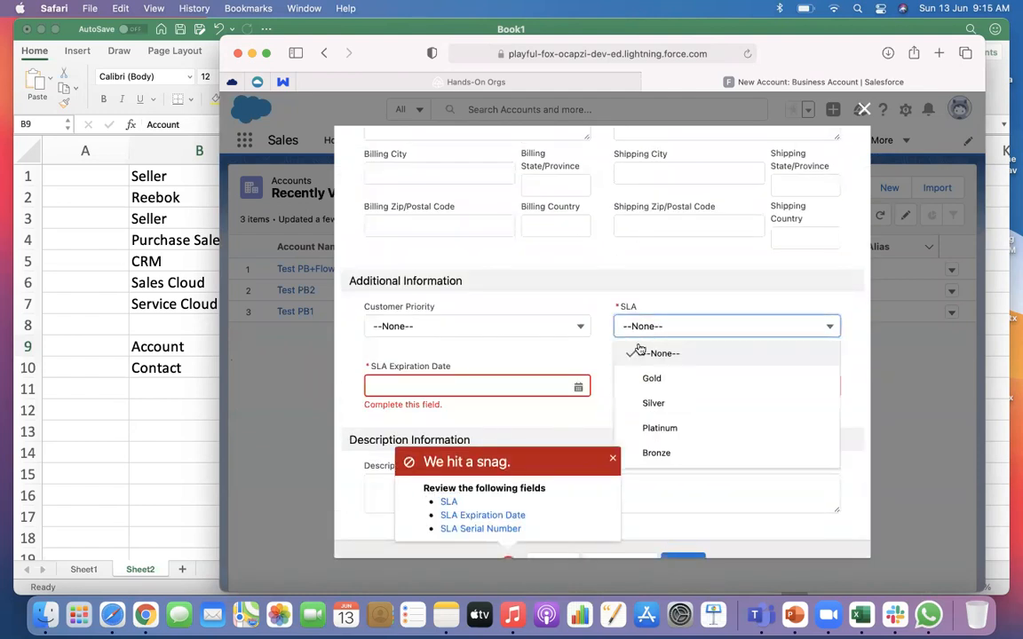
pyautogui.click(646, 380)
pyautogui.click(455, 388)
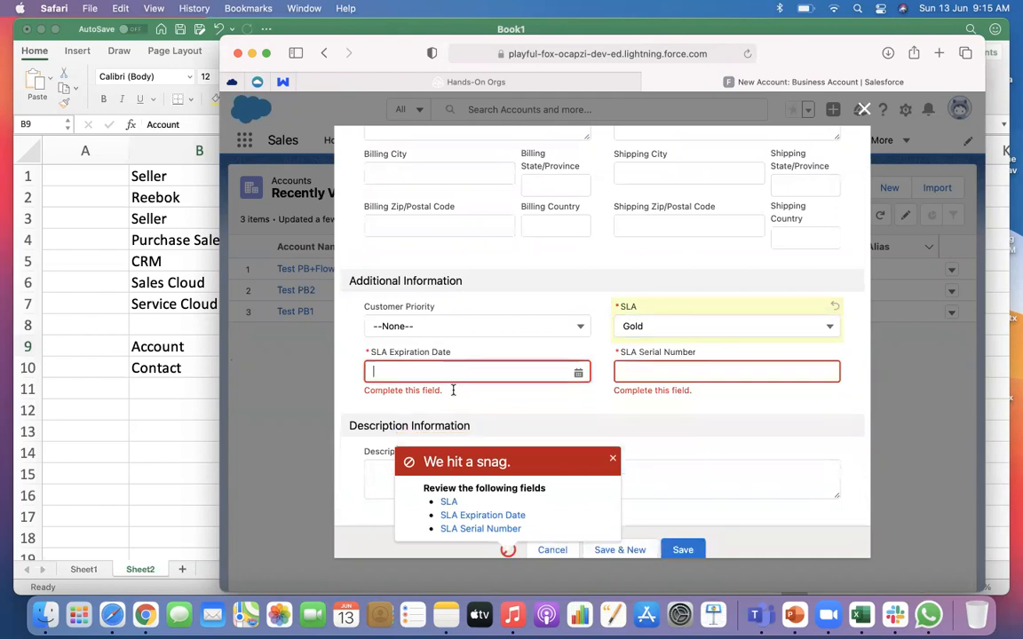
pyautogui.click(454, 517)
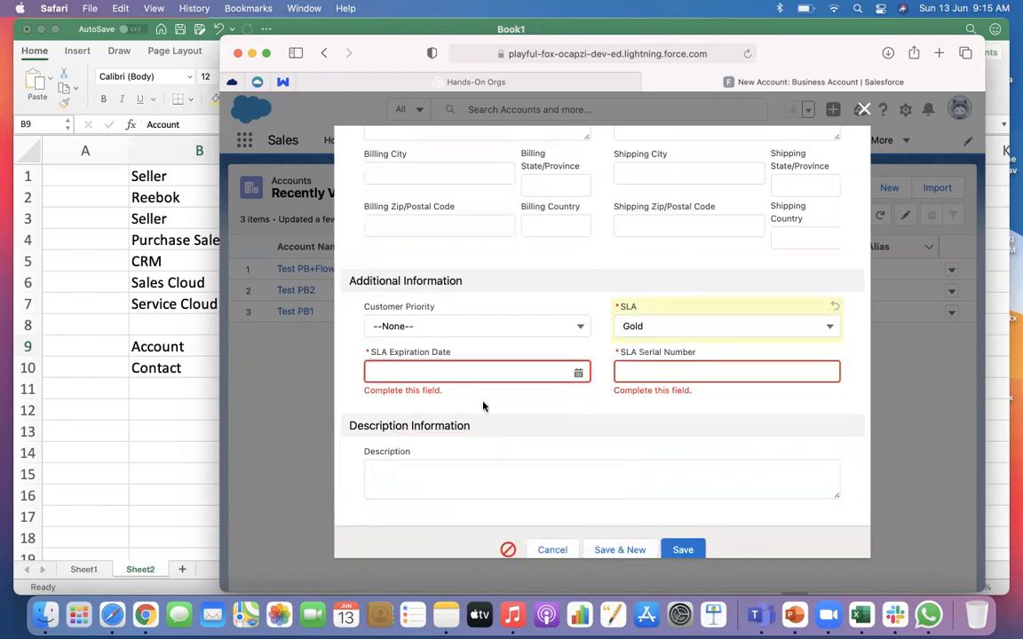
pyautogui.click(474, 367)
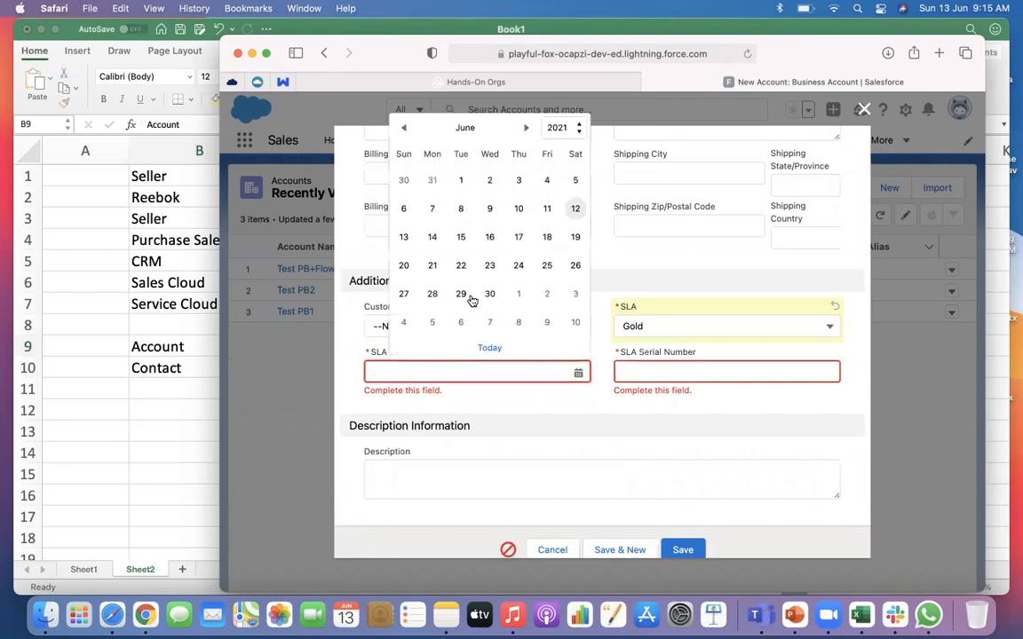
pyautogui.click(487, 295)
# Step: Enter 12412412 as the SLA Serial Number and save the Government of India account
pyautogui.click(645, 369)
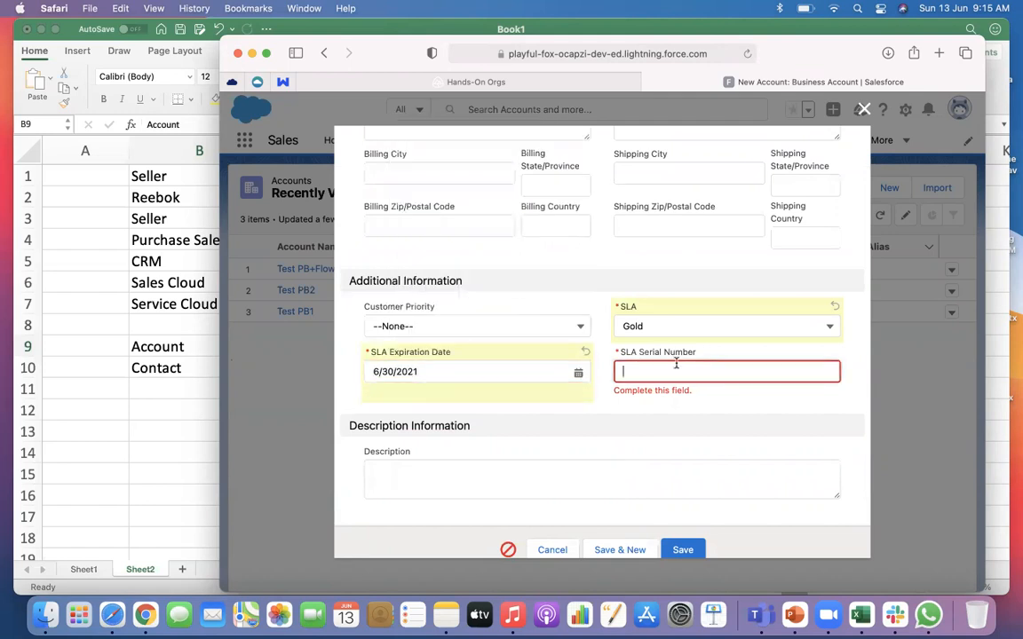
pyautogui.write('12412412')
pyautogui.click(682, 552)
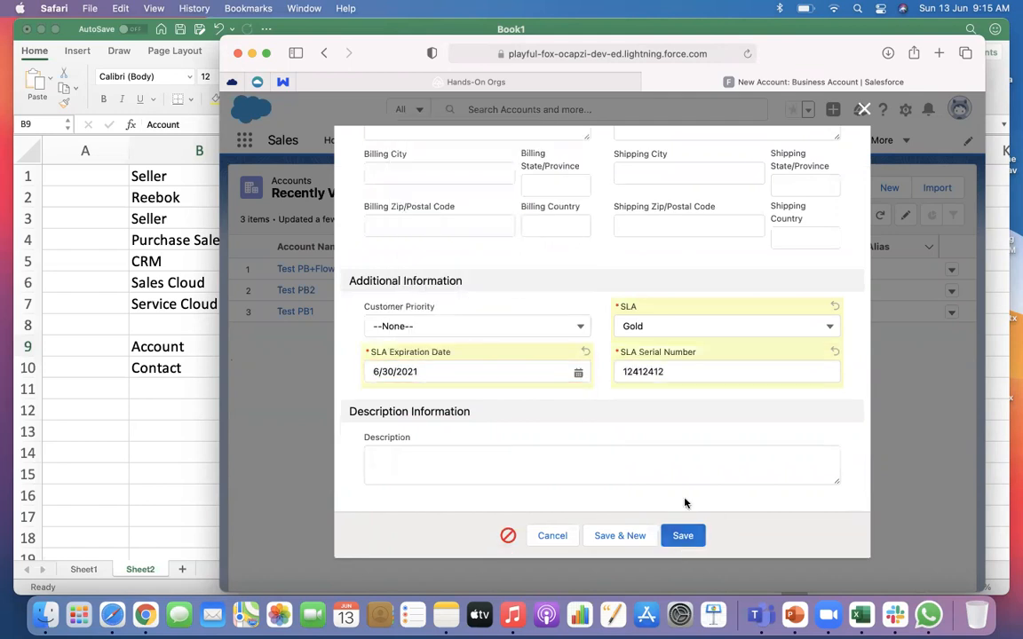
pyautogui.click(688, 536)
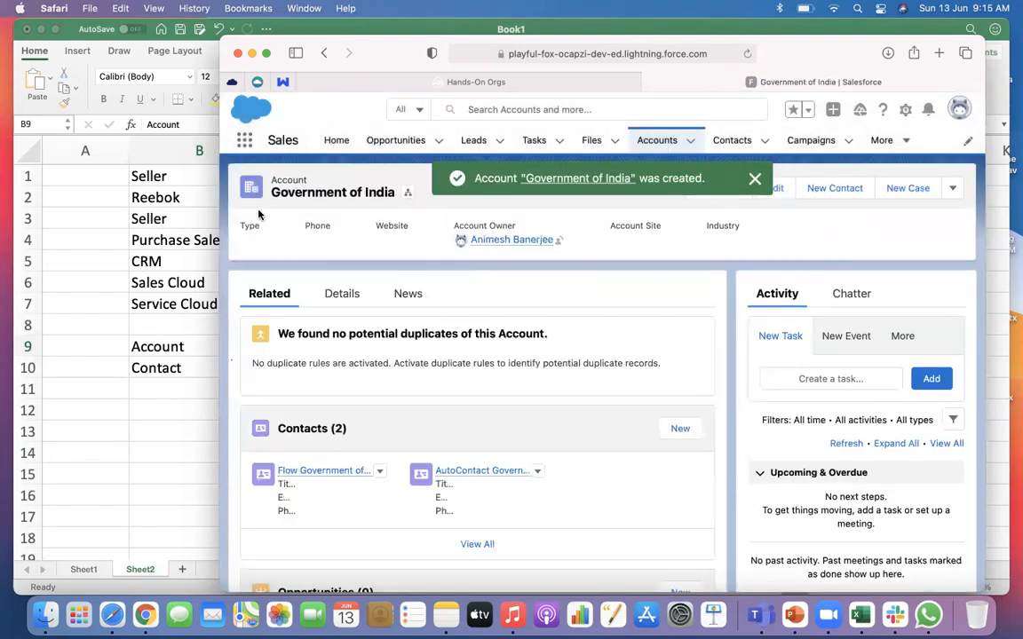
# Step: Switch to Excel and review the Account and Contact rows with their Company and Employees entries
pyautogui.click(191, 380)
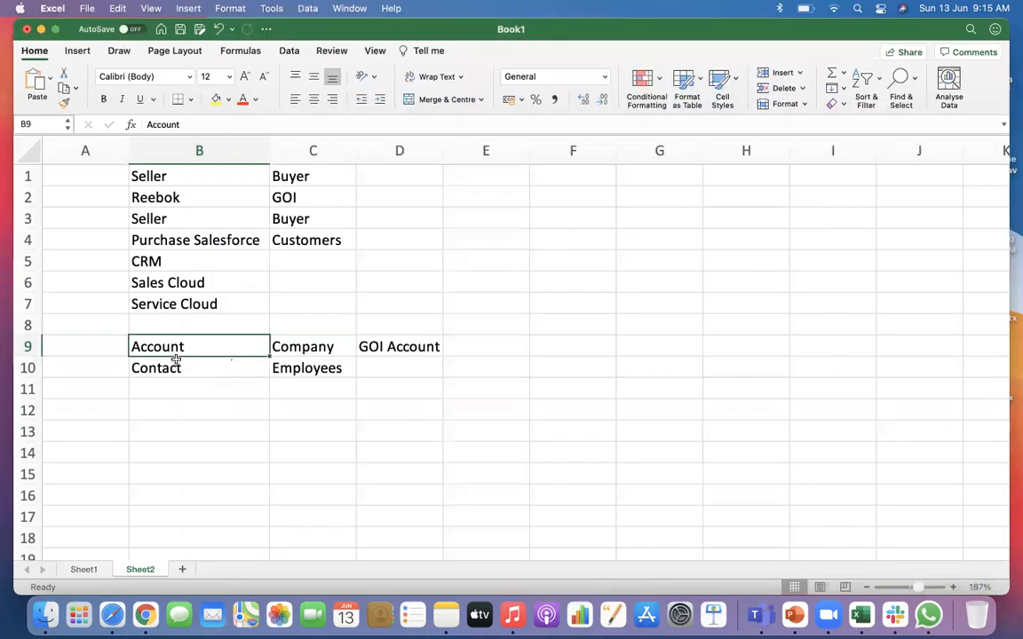
pyautogui.click(311, 367)
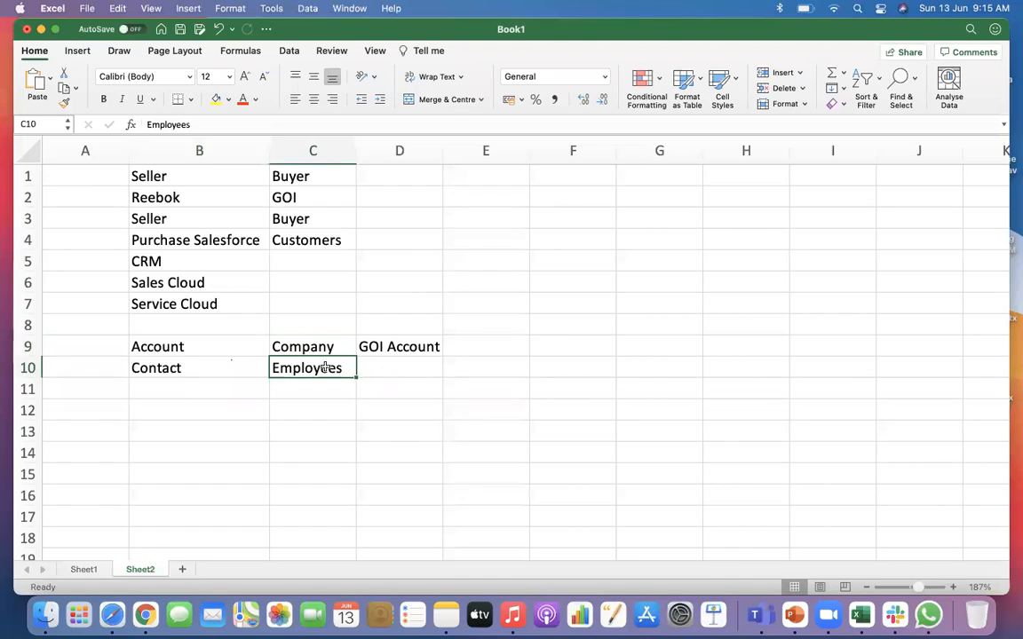
pyautogui.click(219, 401)
pyautogui.click(209, 389)
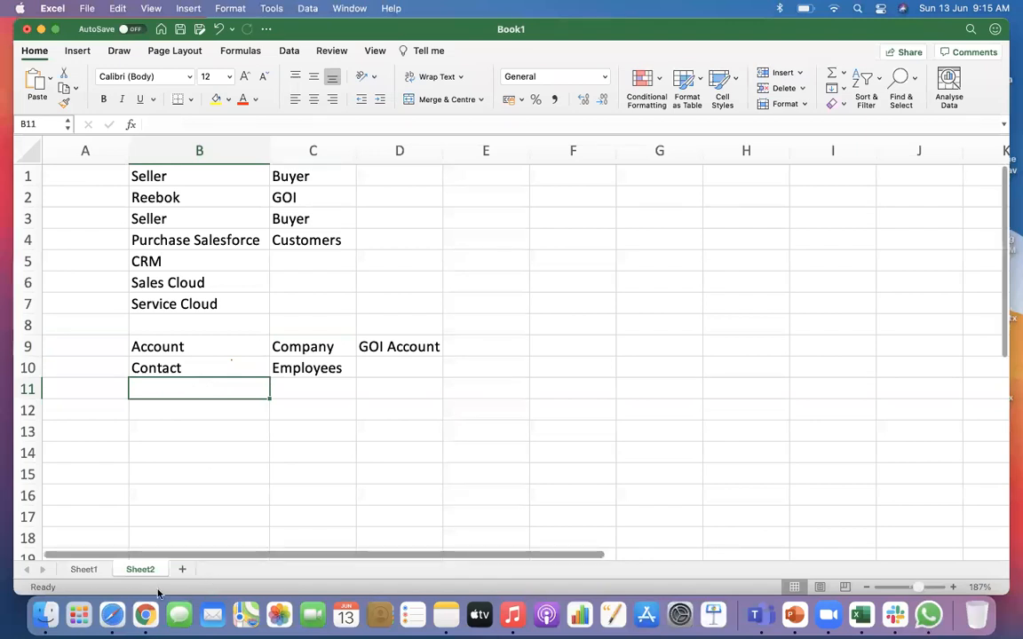
# Step: Switch to Salesforce in Safari, start an opportunity named Jan Shoes with close date 6/30/2021 and try to save it
pyautogui.click(112, 615)
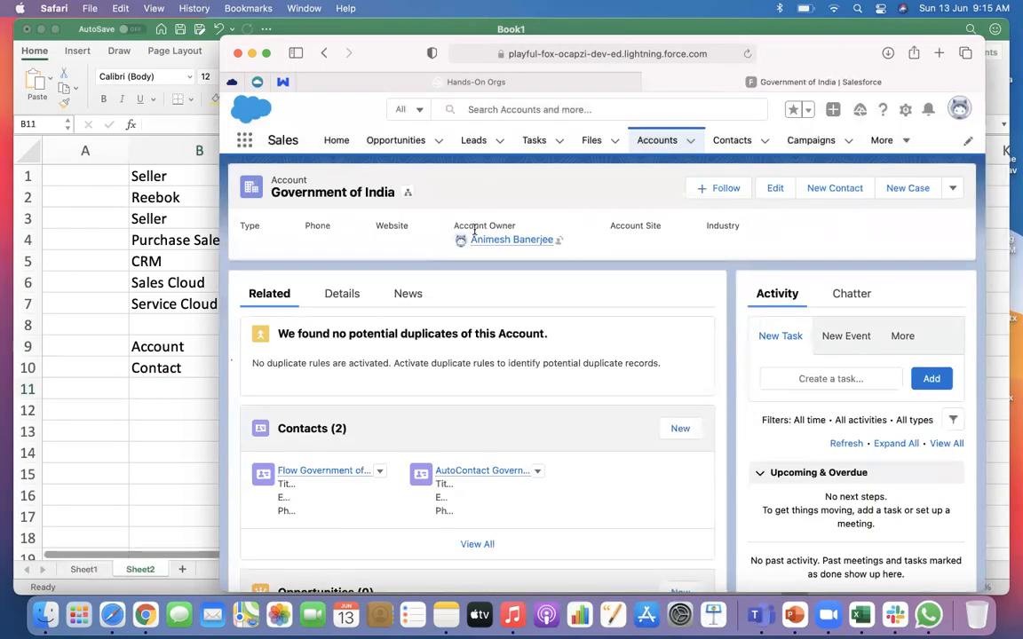
pyautogui.click(438, 142)
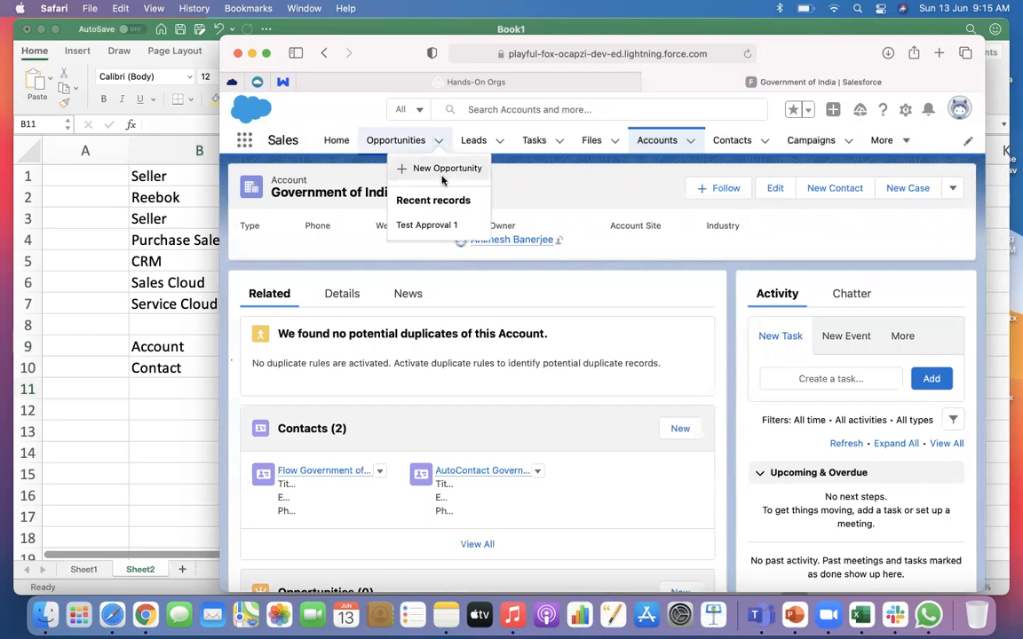
pyautogui.click(443, 170)
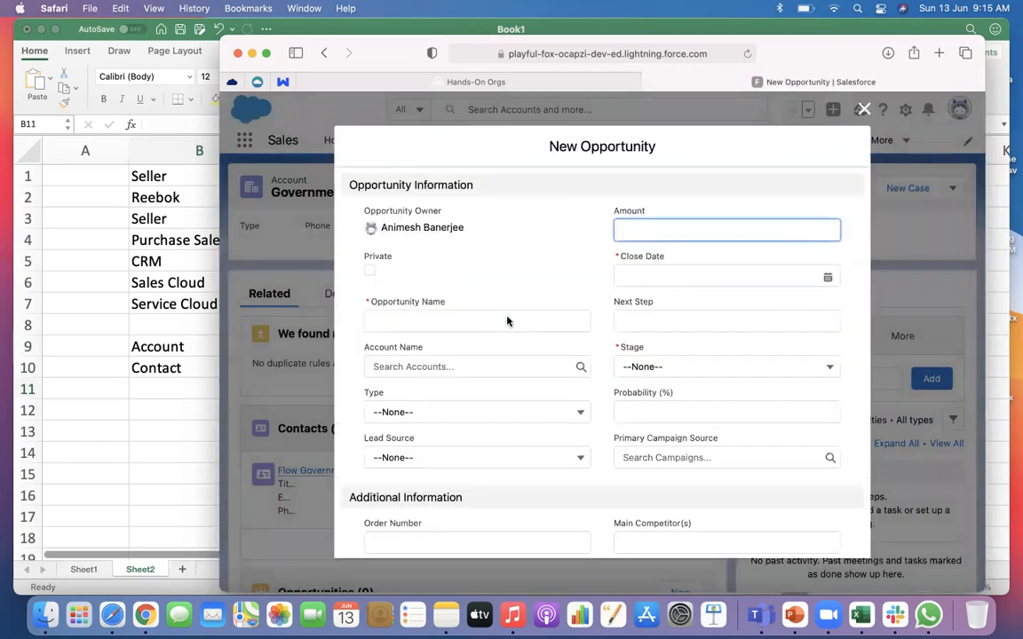
pyautogui.click(395, 319)
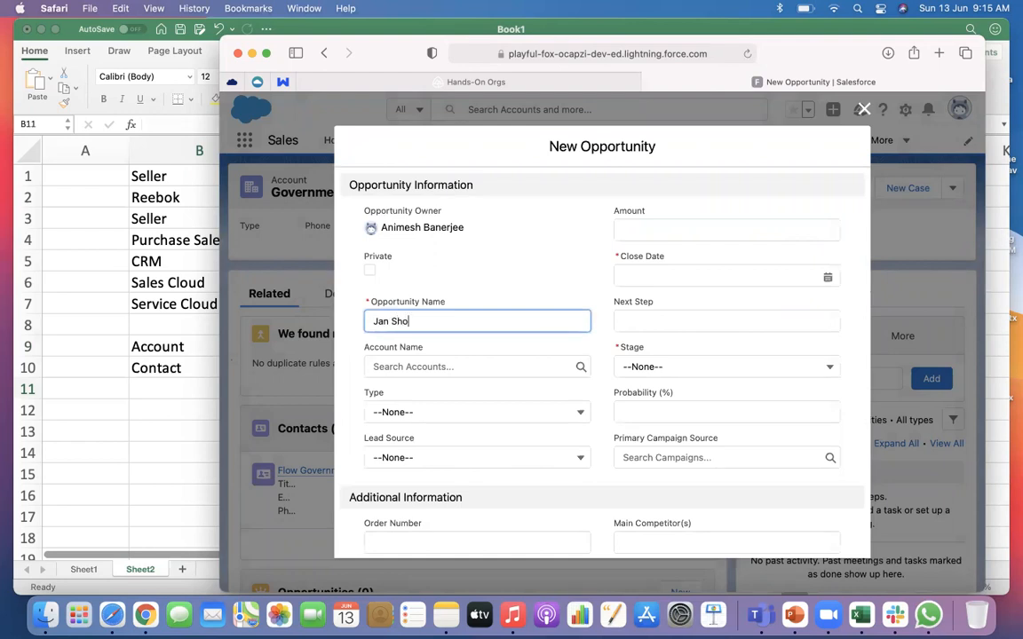
pyautogui.click(688, 273)
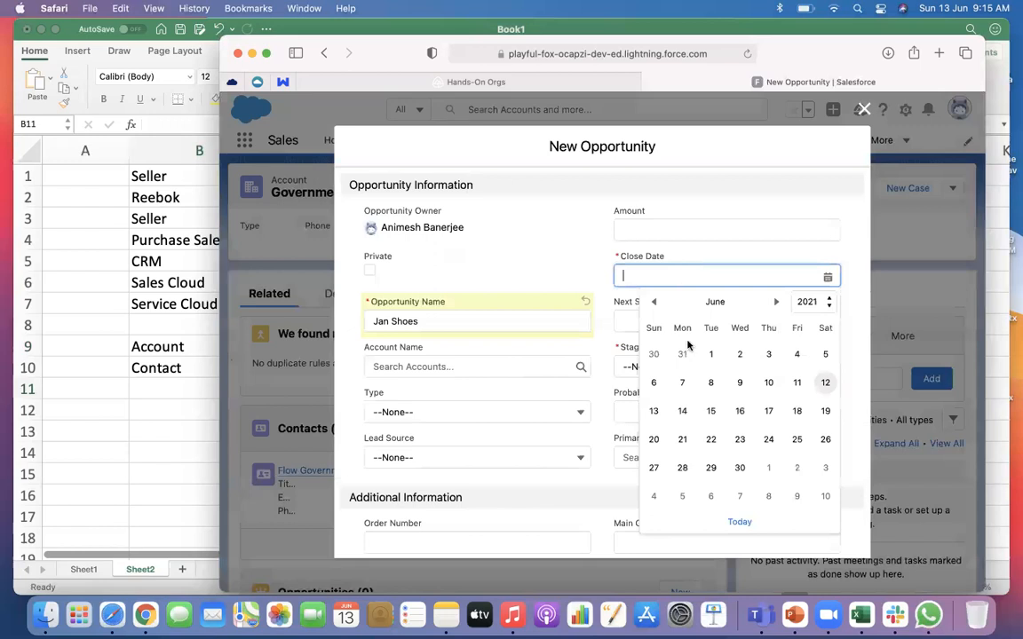
pyautogui.click(740, 466)
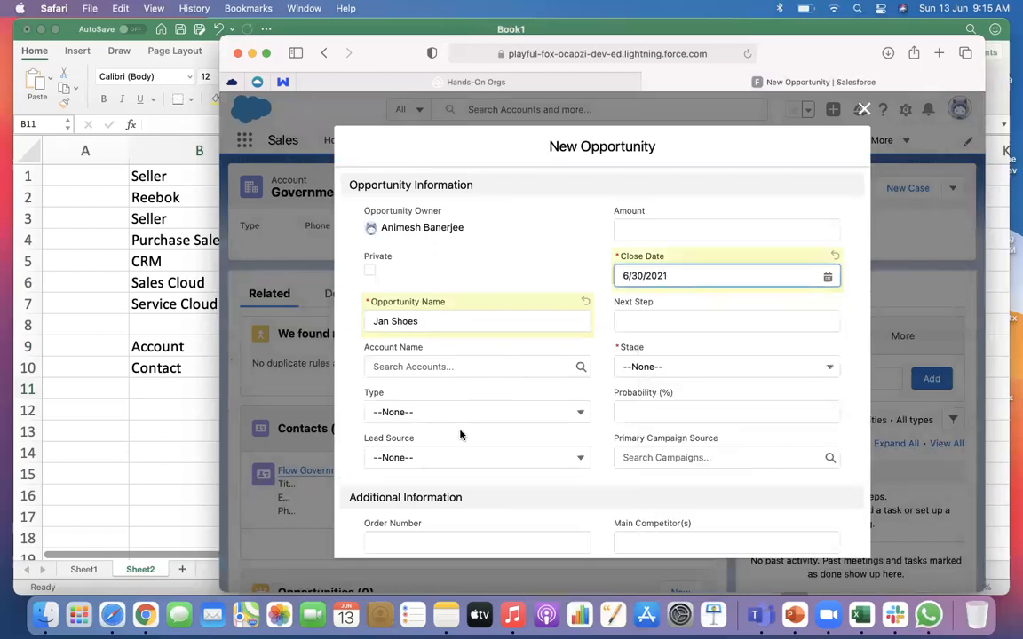
pyautogui.scroll(-5, 587, 468)
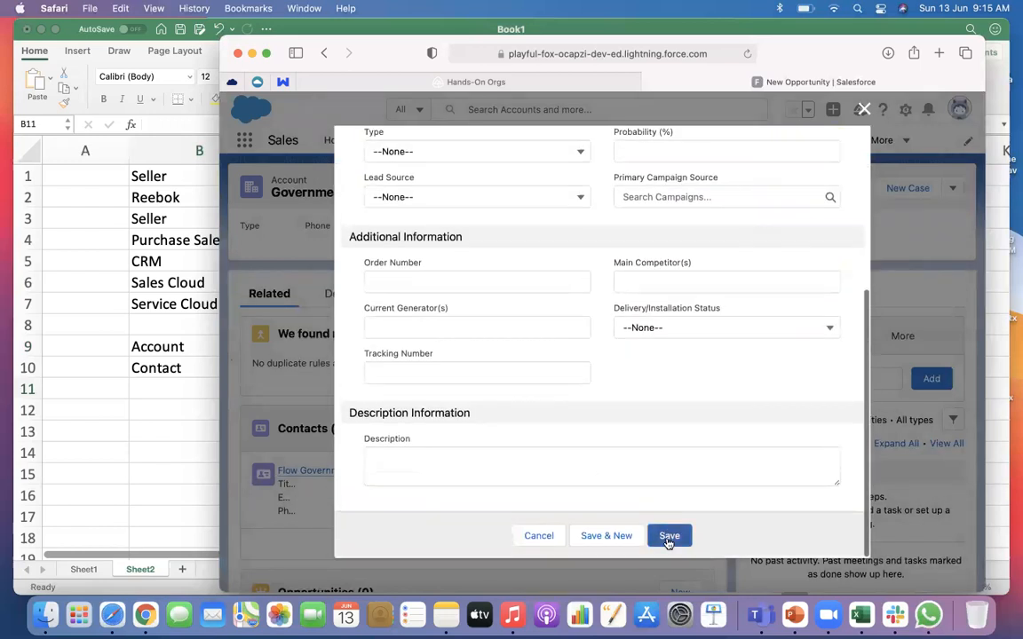
pyautogui.click(669, 536)
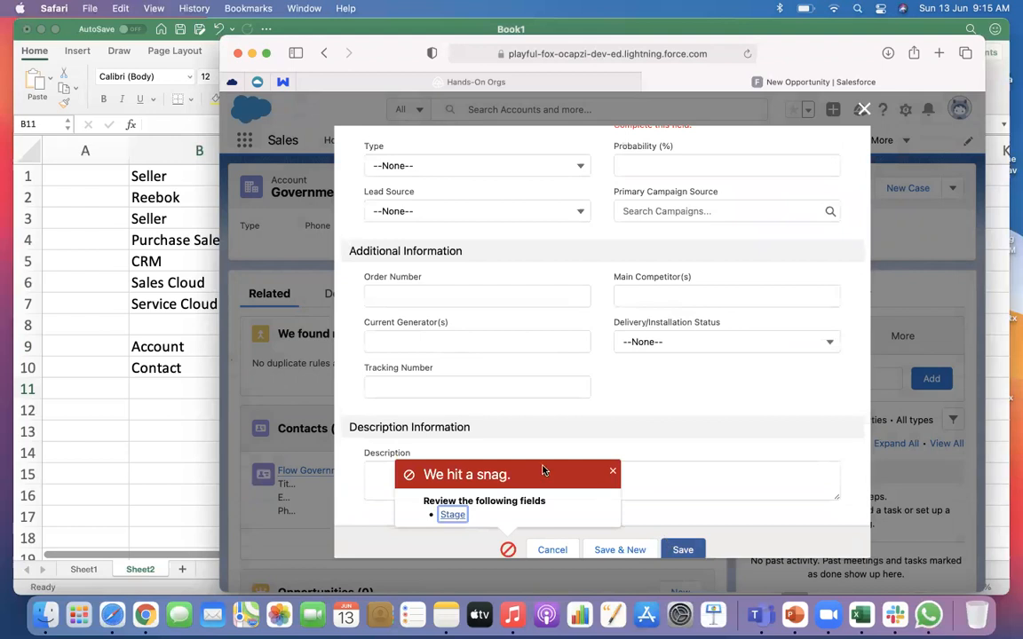
# Step: Set the Jan Shoes opportunity's Stage to Prospecting and save the record
pyautogui.click(450, 515)
pyautogui.click(675, 344)
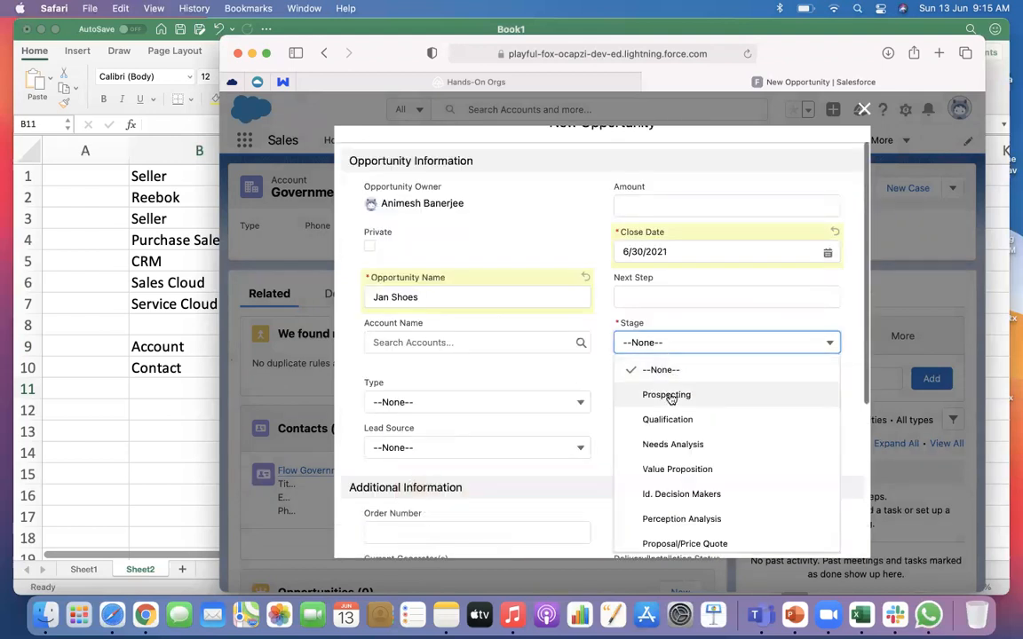
pyautogui.click(677, 395)
pyautogui.scroll(-5, 715, 503)
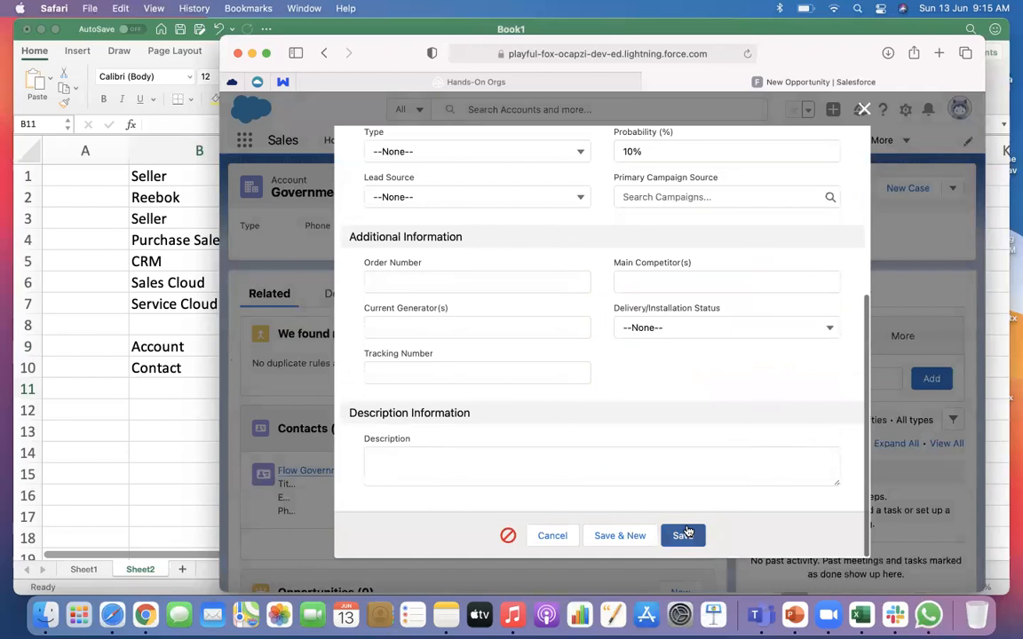
pyautogui.click(684, 532)
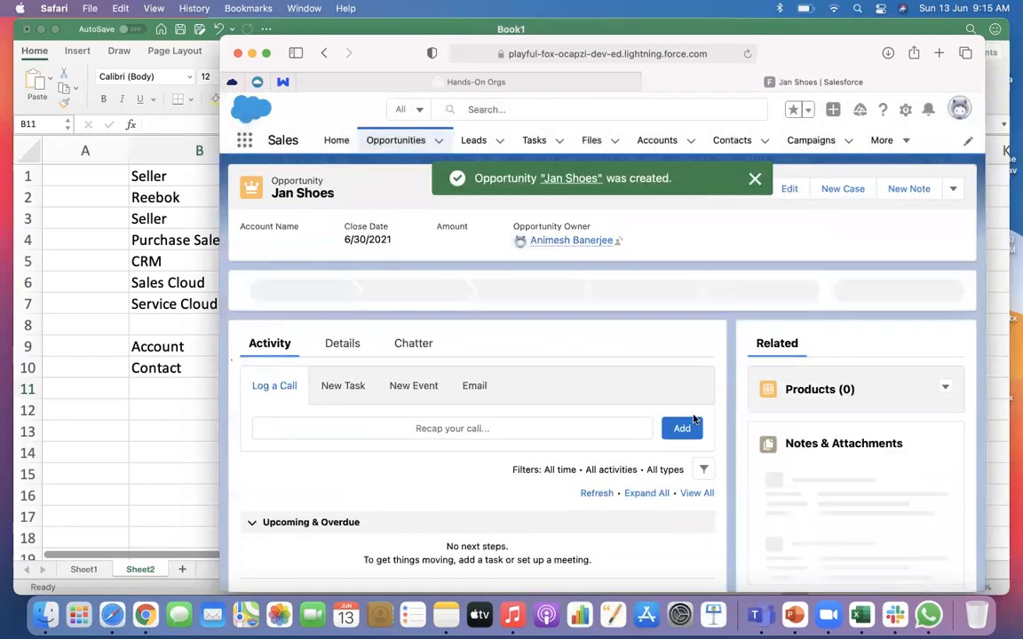
# Step: Choose SLA: Bronze as the product to add to the Jan Shoes opportunity and continue to its product details
pyautogui.click(946, 392)
pyautogui.click(896, 413)
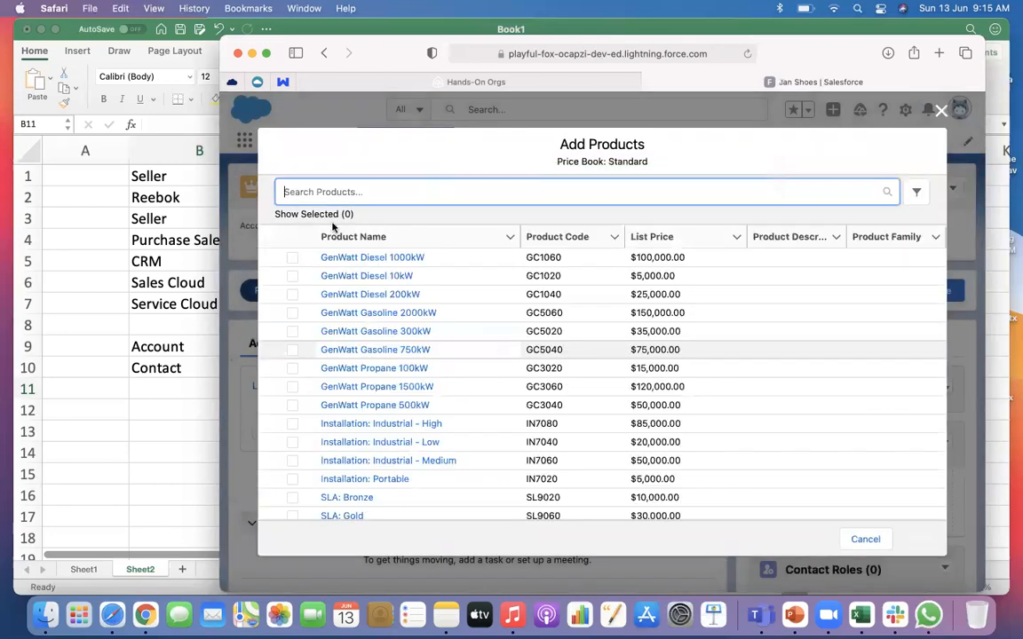
pyautogui.scroll(-2, 377, 349)
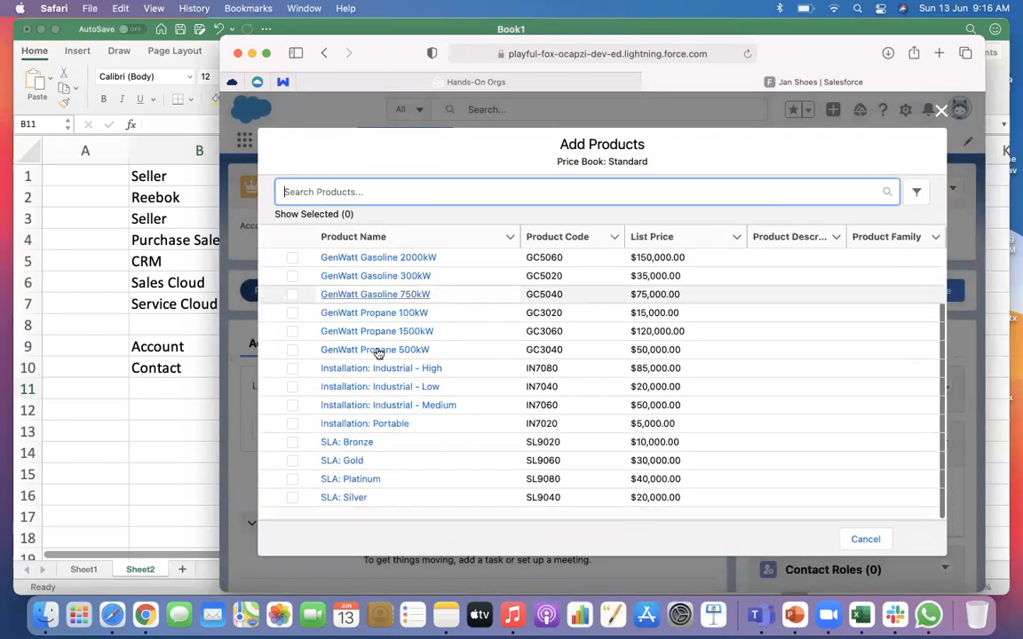
pyautogui.click(292, 454)
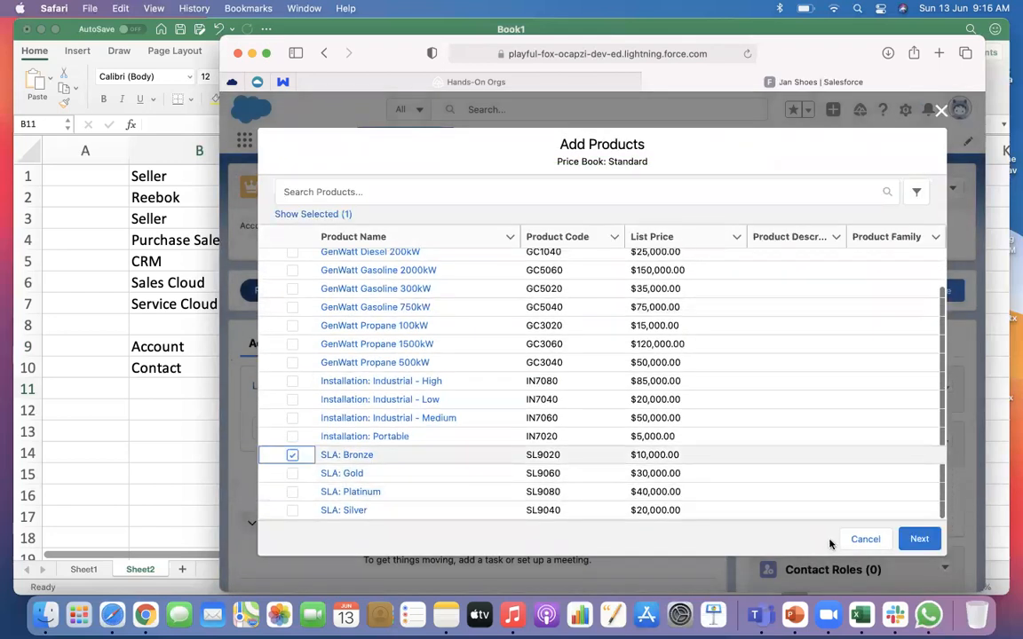
pyautogui.click(928, 543)
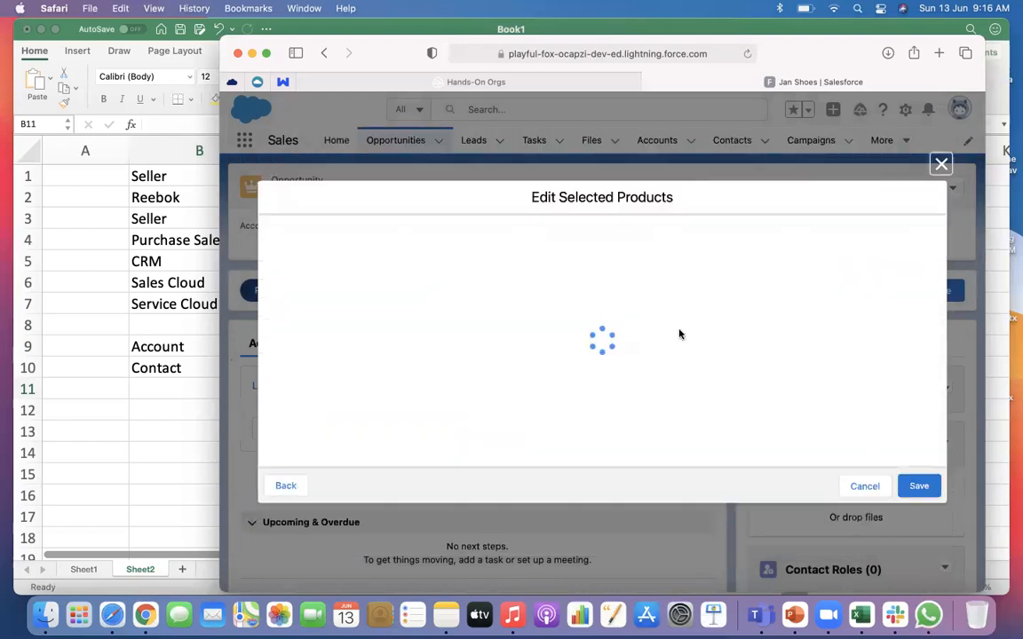
# Step: Set the SLA: Bronze quantity to 100 and save the opportunity's product
pyautogui.click(502, 251)
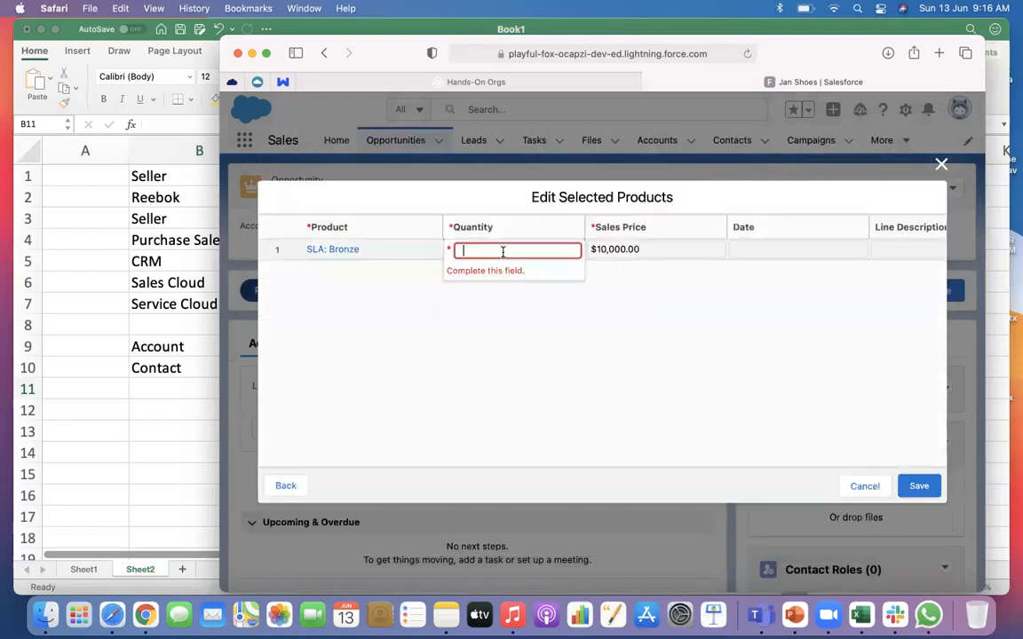
pyautogui.write('100')
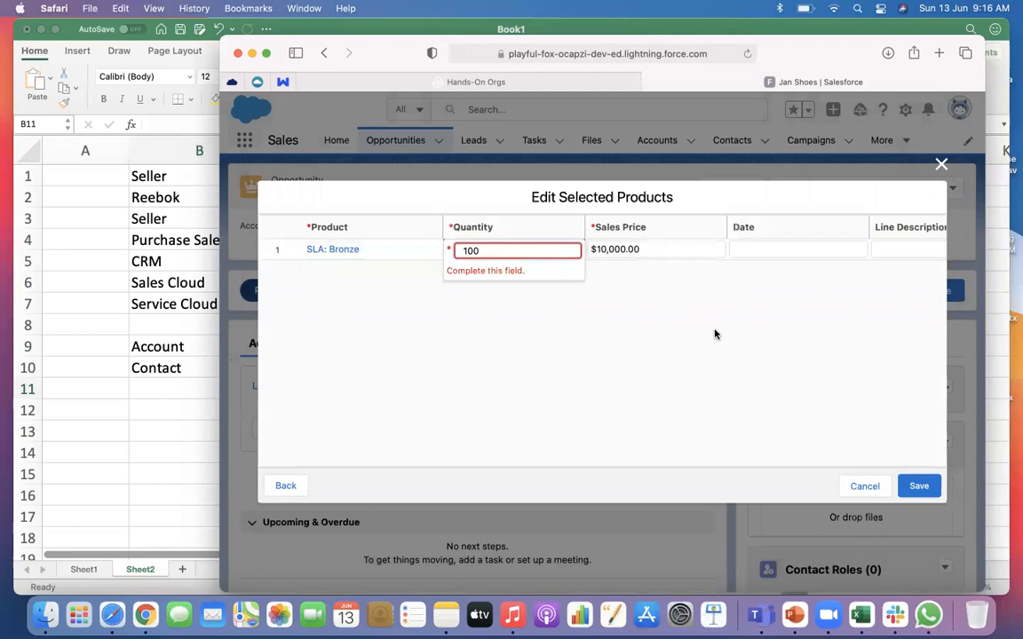
pyautogui.click(757, 310)
pyautogui.click(919, 486)
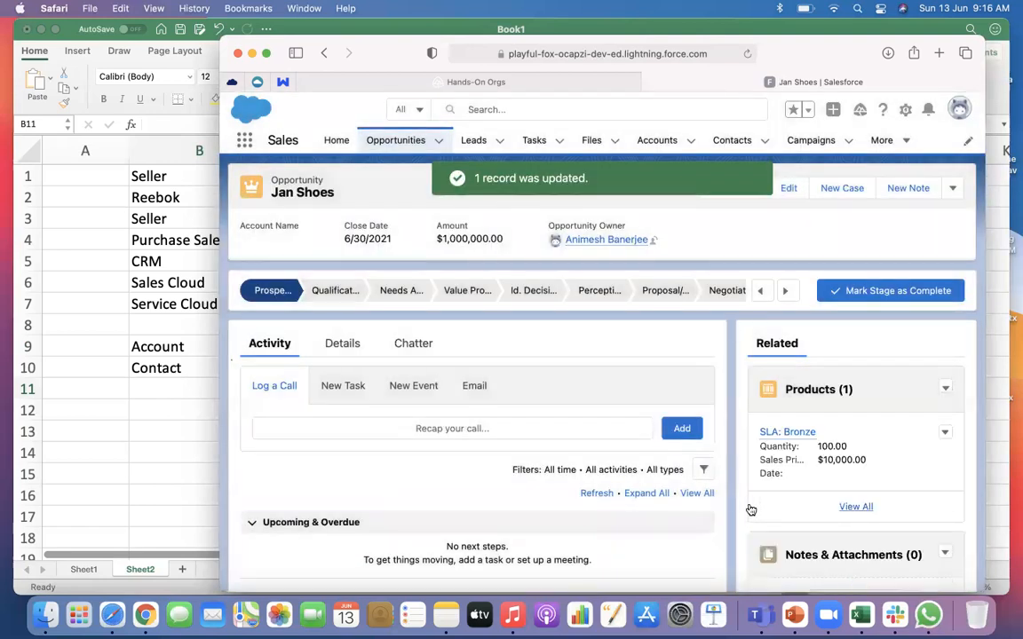
# Step: Close the Jan Shoes opportunity with the stage Closed Won and save the change
pyautogui.click(710, 291)
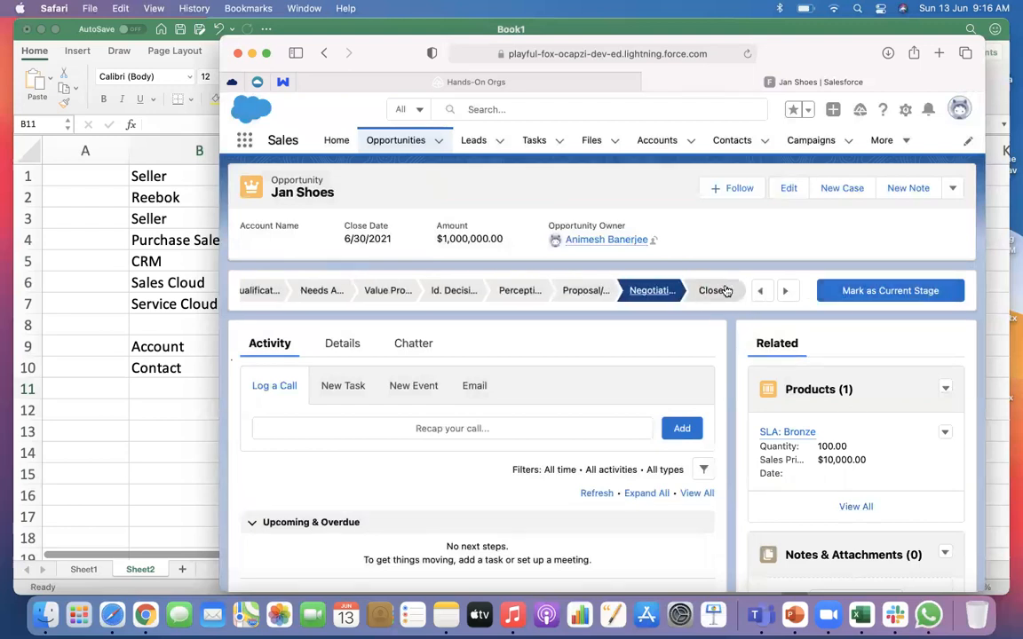
pyautogui.click(726, 291)
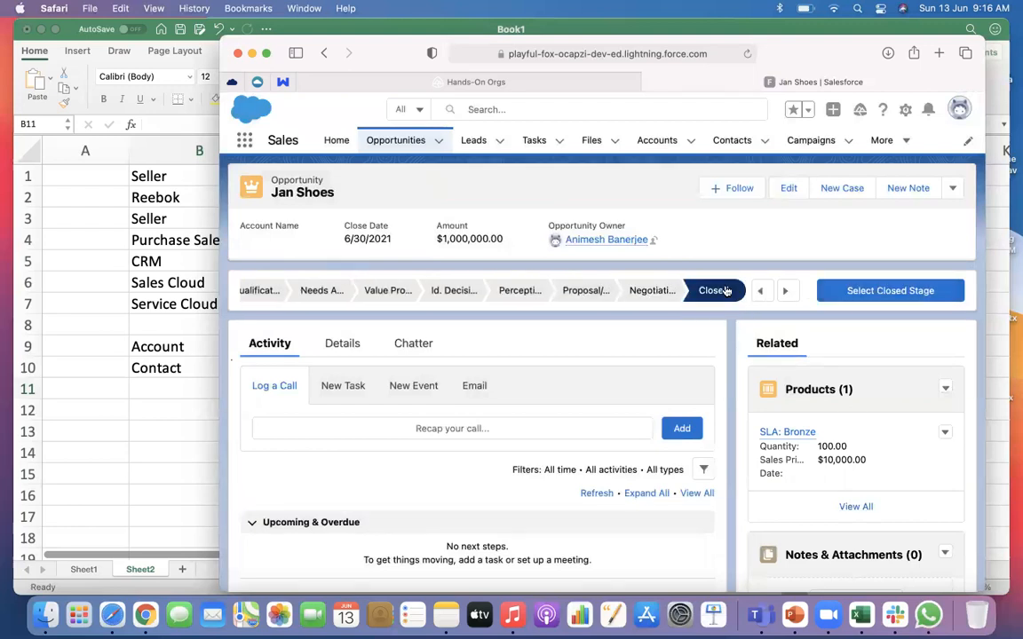
pyautogui.click(952, 189)
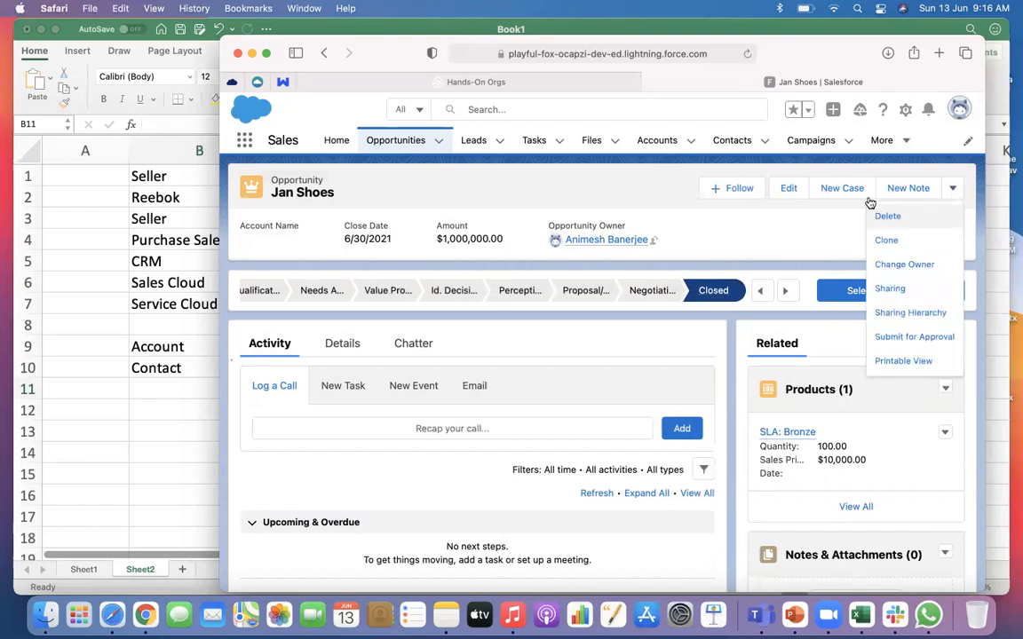
pyautogui.click(809, 220)
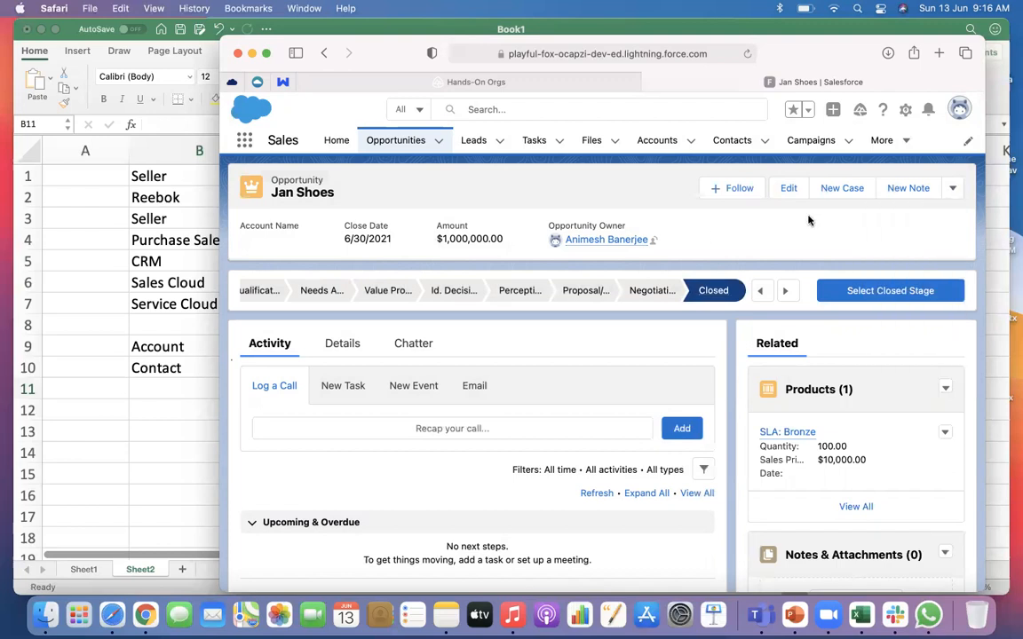
pyautogui.click(870, 292)
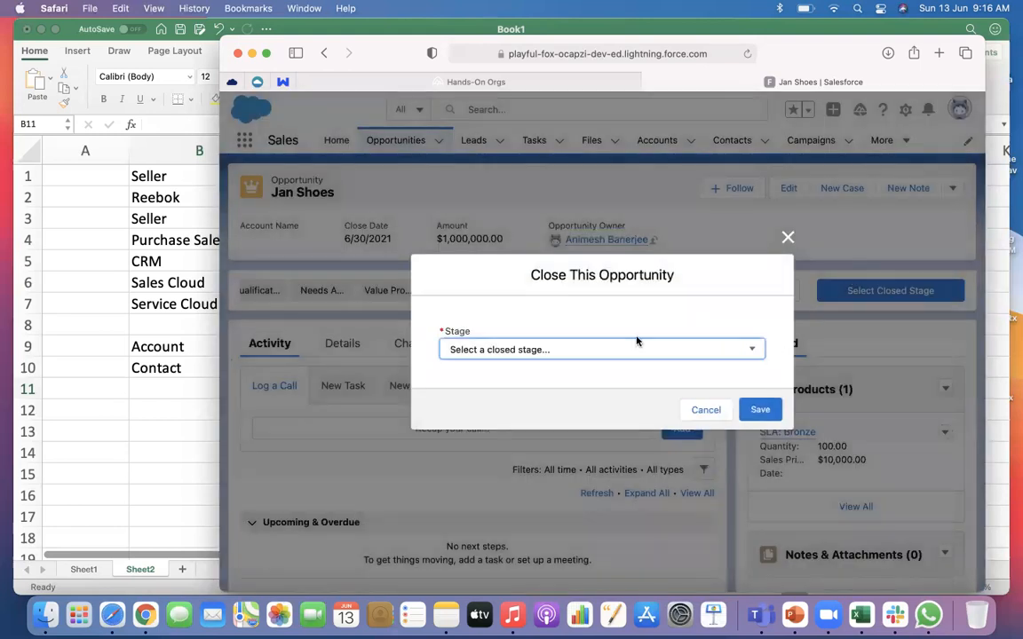
pyautogui.click(612, 349)
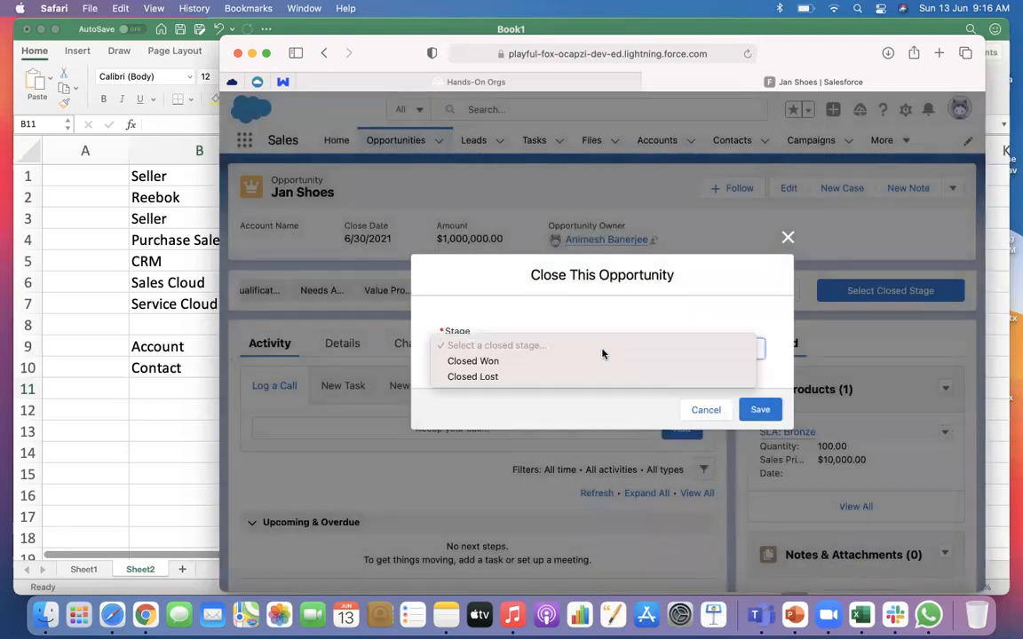
pyautogui.click(473, 362)
pyautogui.click(760, 411)
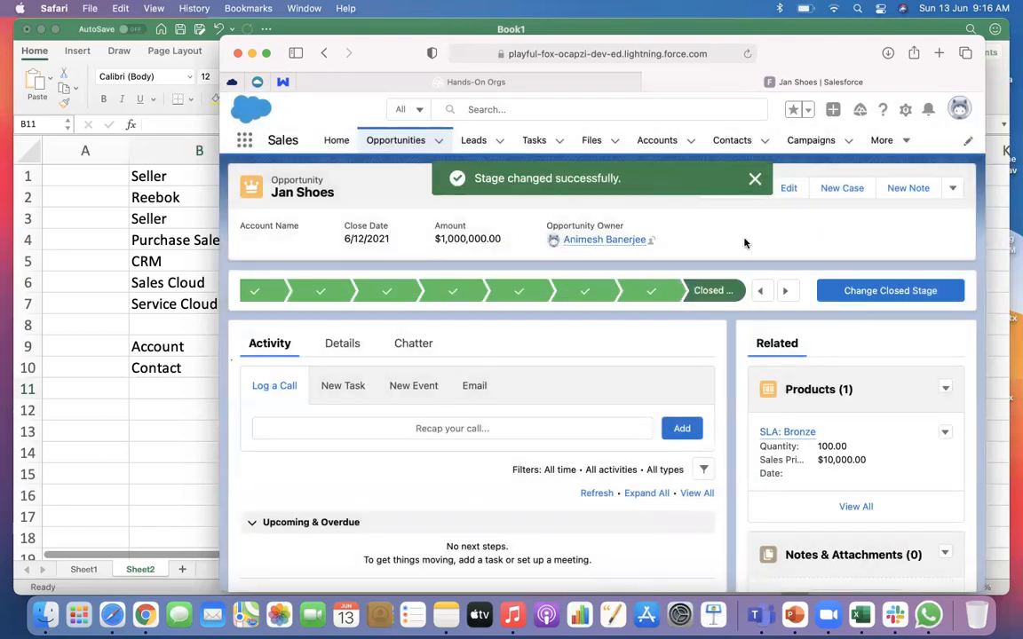
# Step: Switch to Excel and select the Sales Cloud entry on Sheet2
pyautogui.click(147, 354)
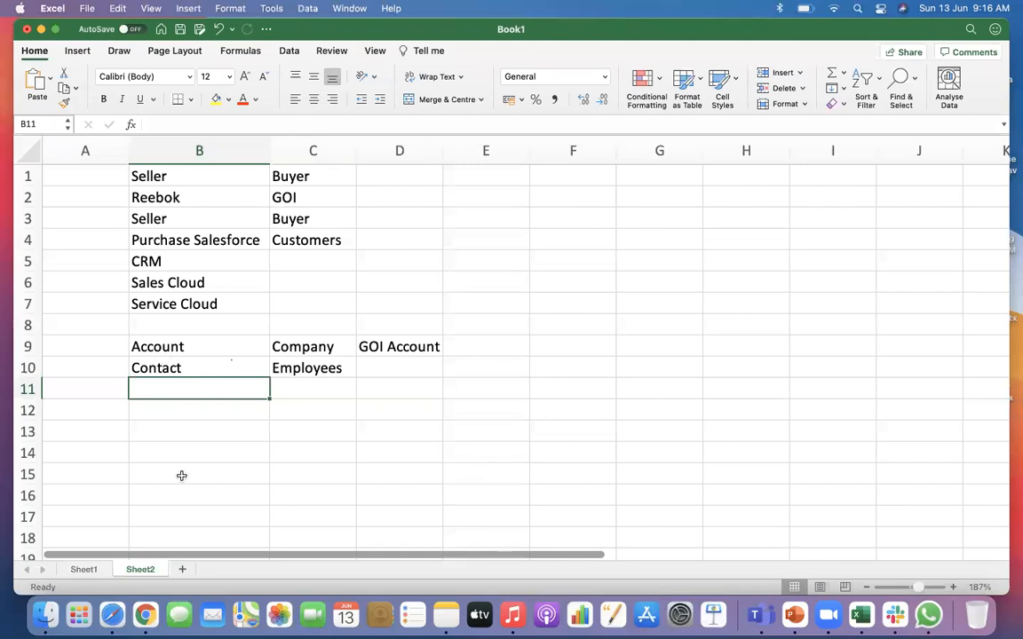
pyautogui.click(193, 282)
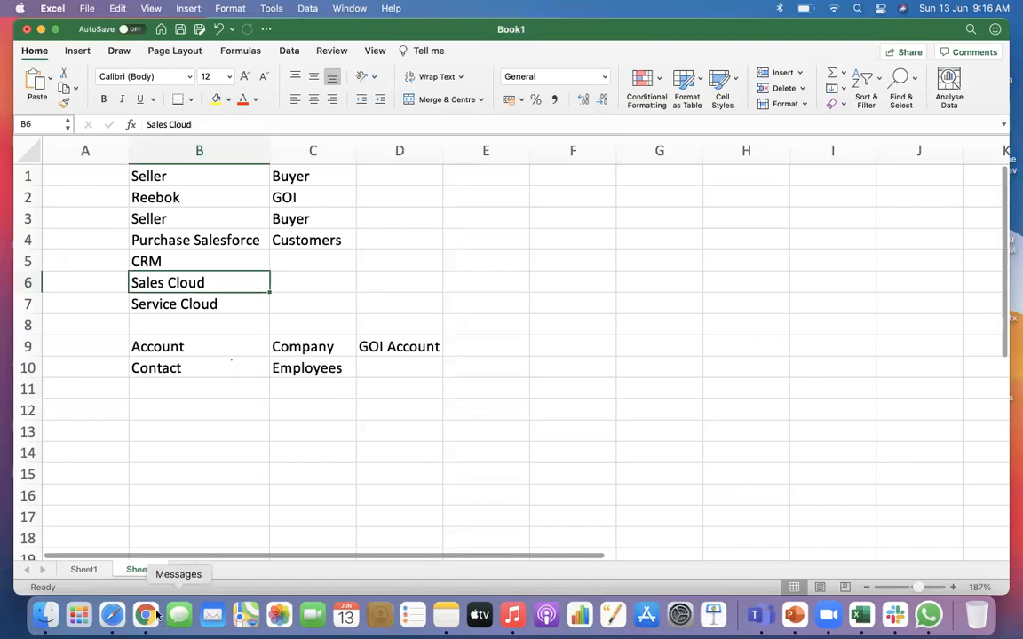
# Step: Return to Salesforce in Safari, make the window full screen and switch from the Sales app to the Service app
pyautogui.click(112, 614)
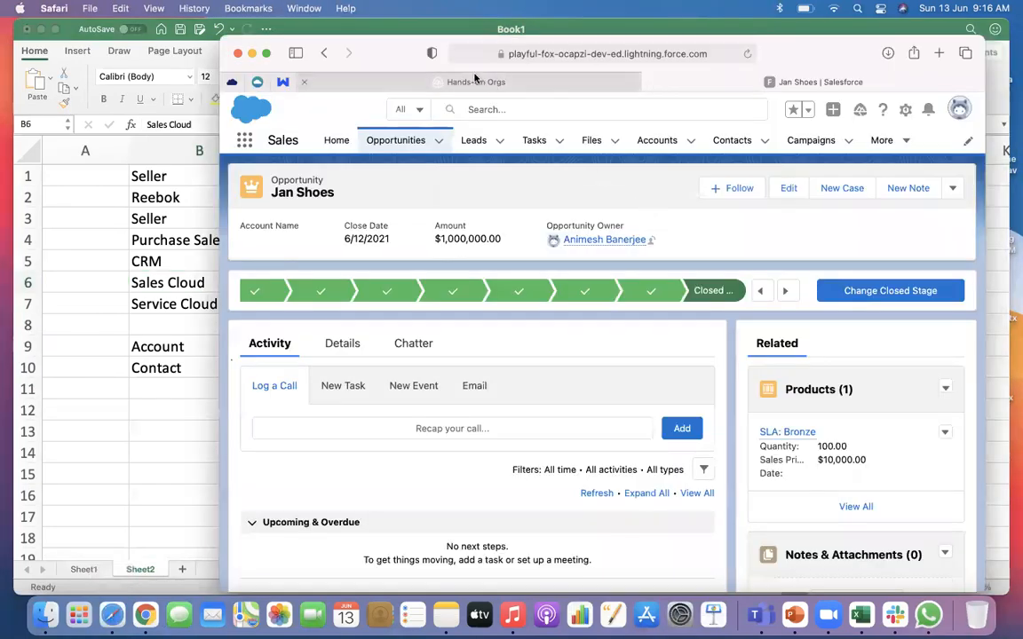
pyautogui.click(267, 54)
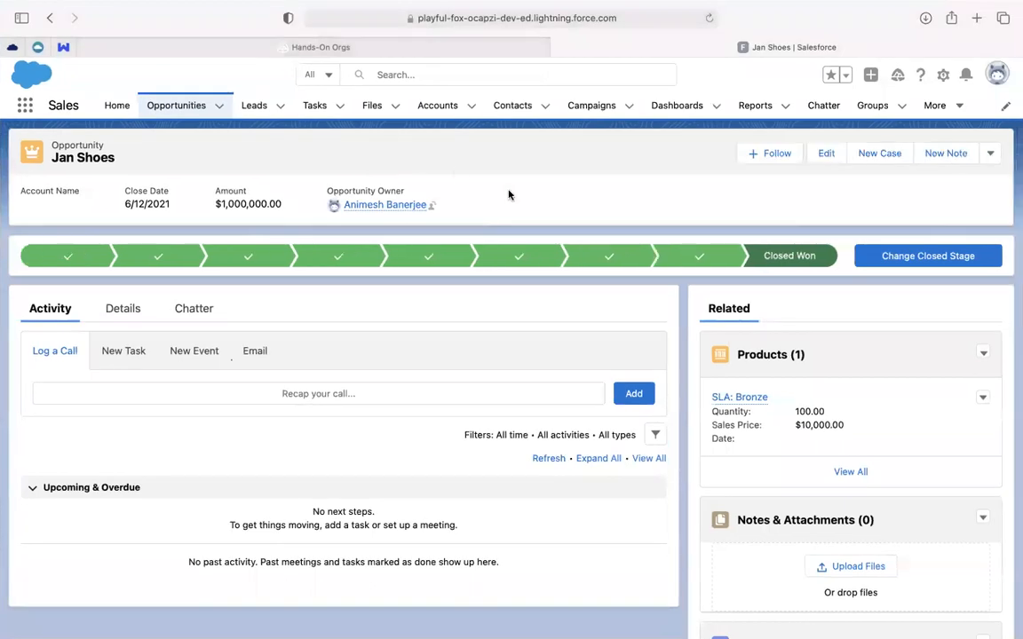
pyautogui.click(25, 107)
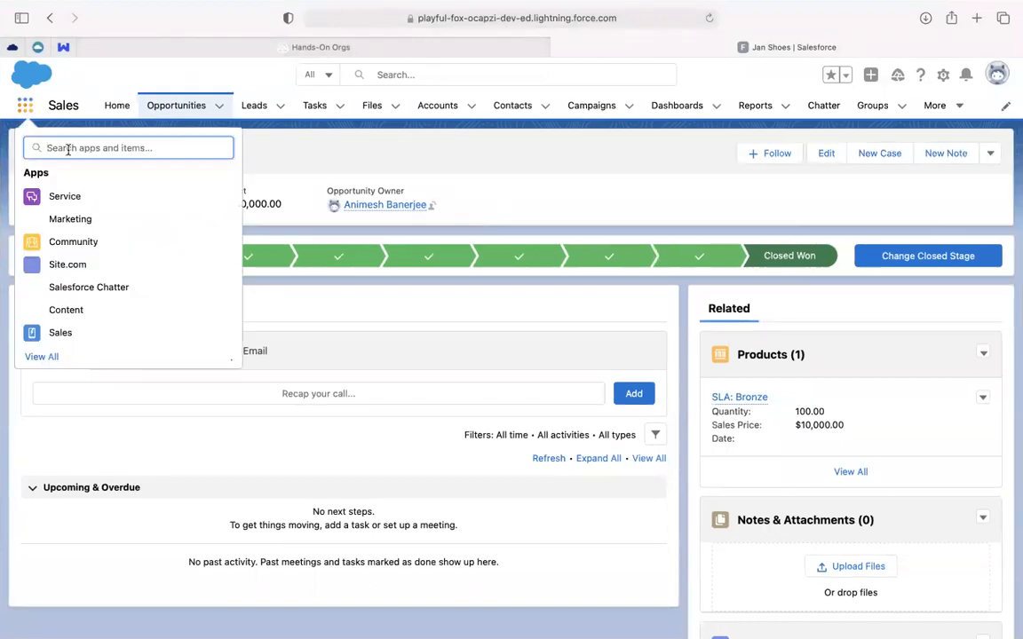
pyautogui.click(58, 102)
pyautogui.click(25, 105)
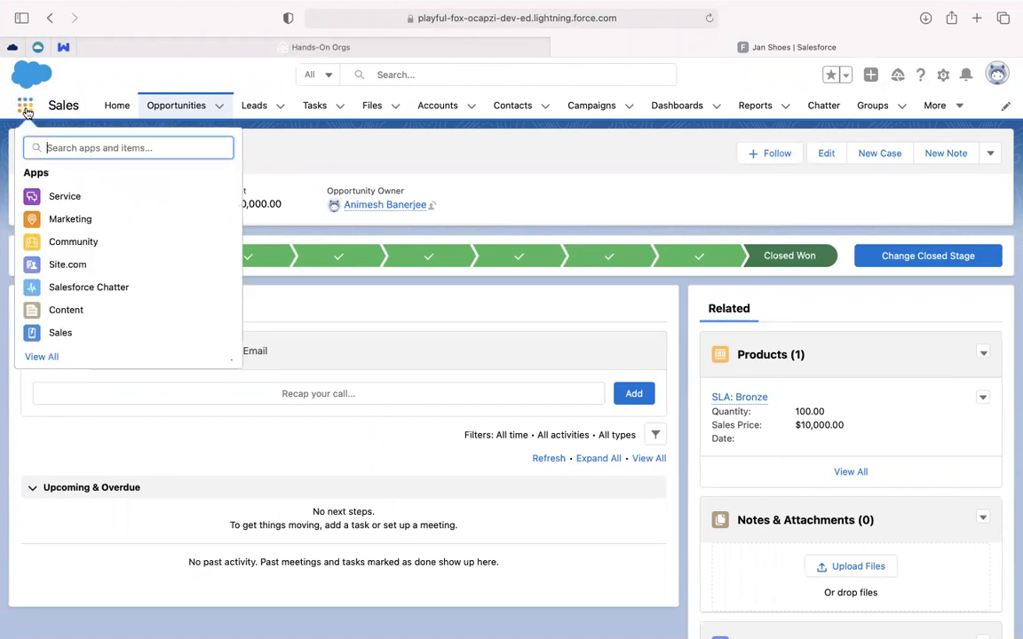
pyautogui.click(64, 206)
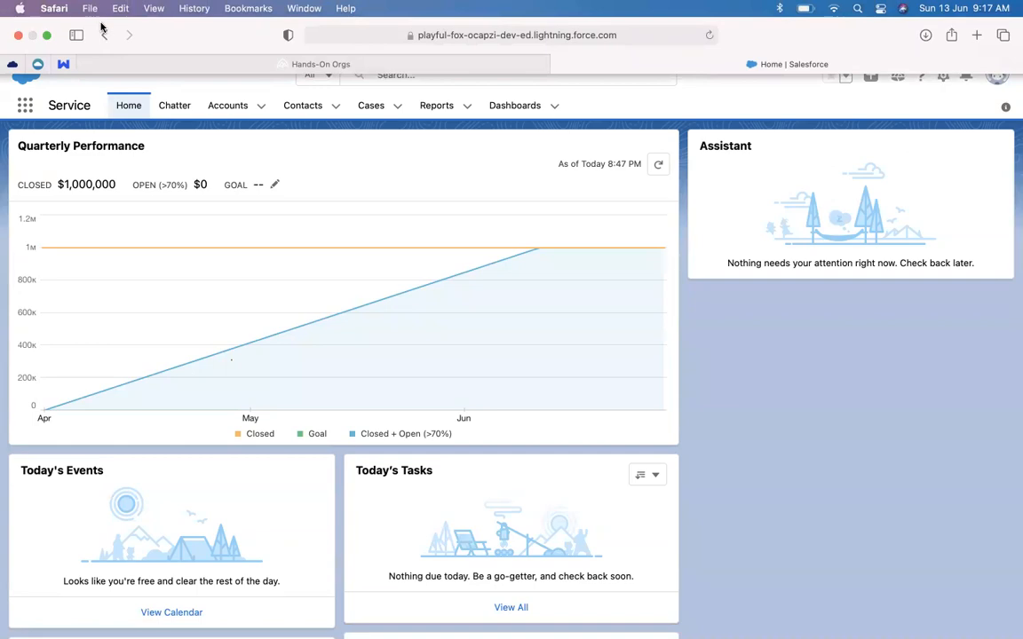
# Step: Leave full screen, switch to Excel and select cell C10 under Case in Sheet1's Service Cloud column
pyautogui.click(47, 39)
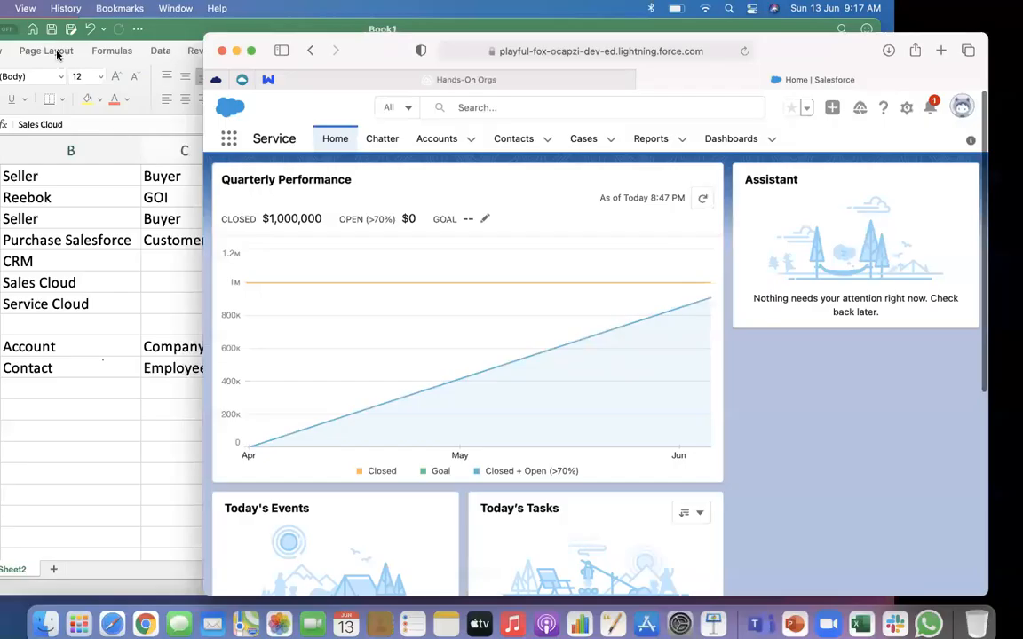
pyautogui.click(139, 433)
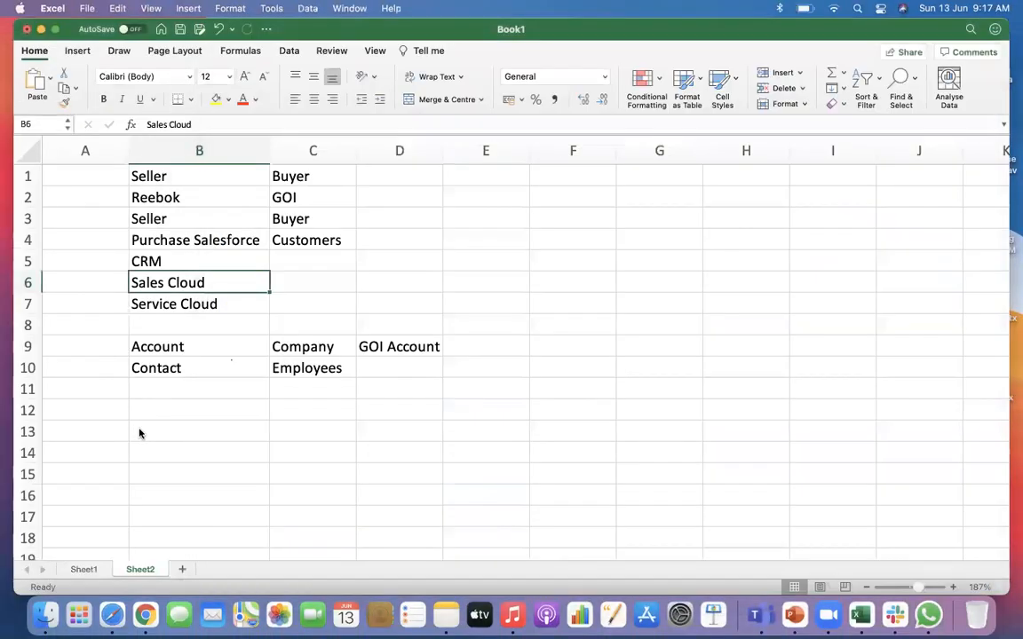
pyautogui.click(91, 569)
pyautogui.click(423, 459)
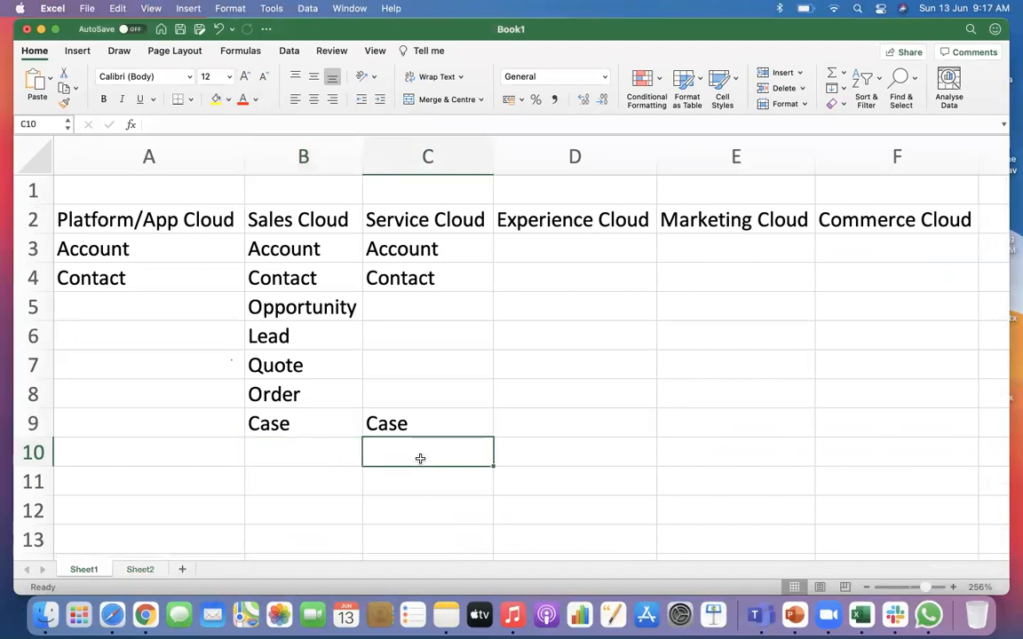
# Step: Enter Console in cell C10 beneath Case in the Service Cloud column
pyautogui.press('Left')
pyautogui.click(420, 458)
pyautogui.write('One')
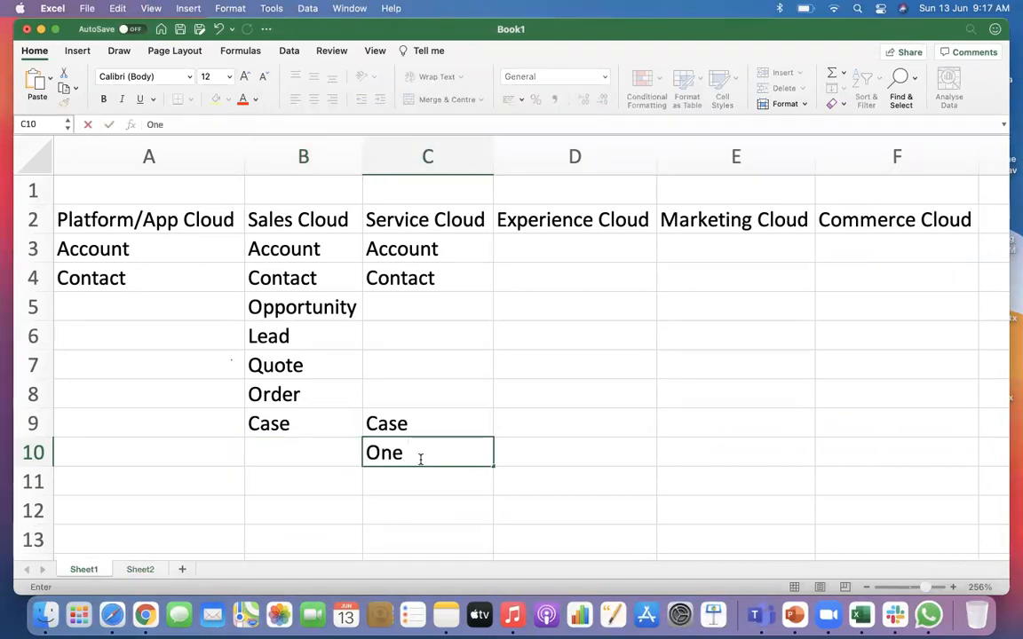
pyautogui.press('BackSpace')
pyautogui.press('BackSpace')
pyautogui.press('BackSpace')
pyautogui.press('BackSpace')
pyautogui.write('Consol')
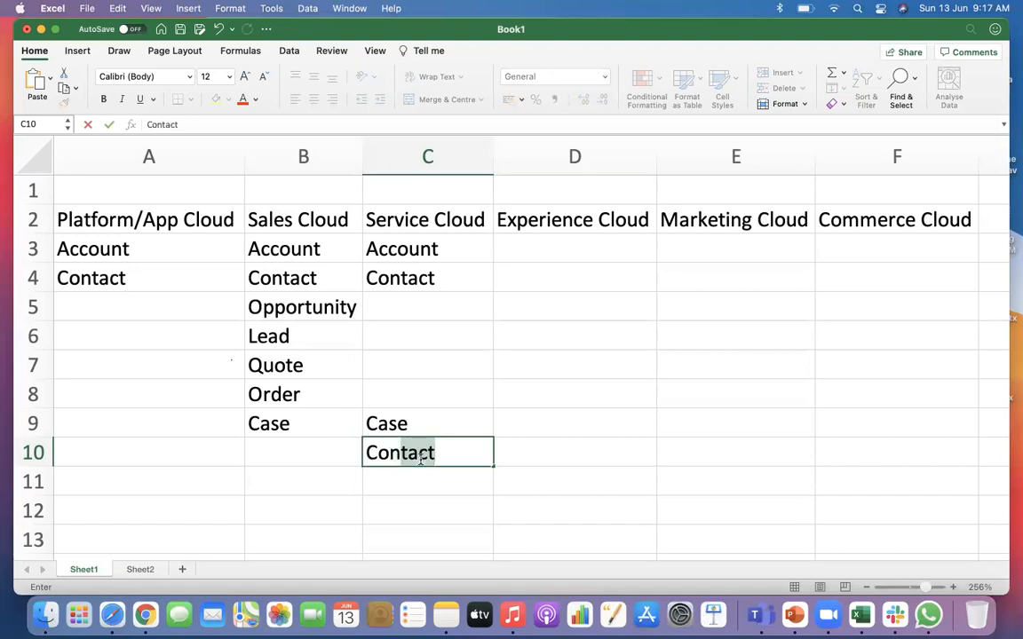
pyautogui.write('e')
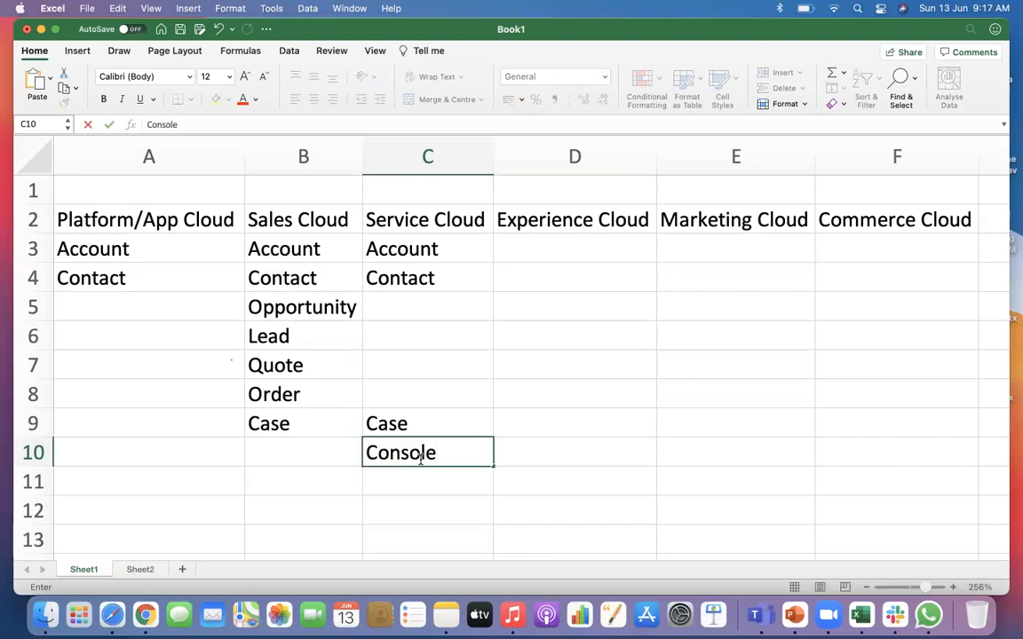
pyautogui.press('Return')
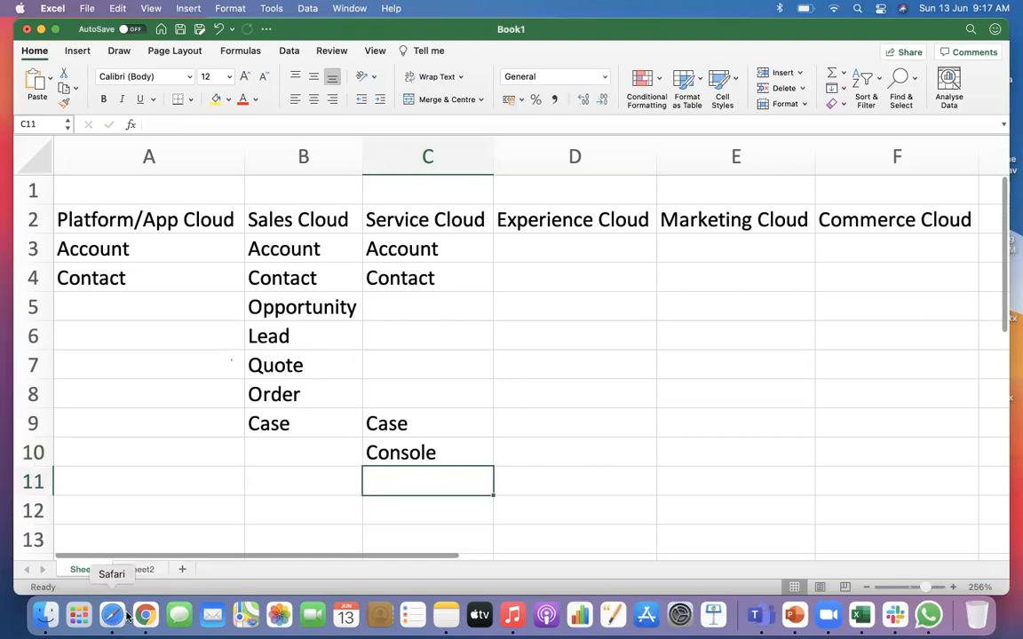
# Step: Switch to Salesforce in Safari, open the Service Console app and display its list of navigation items
pyautogui.click(124, 616)
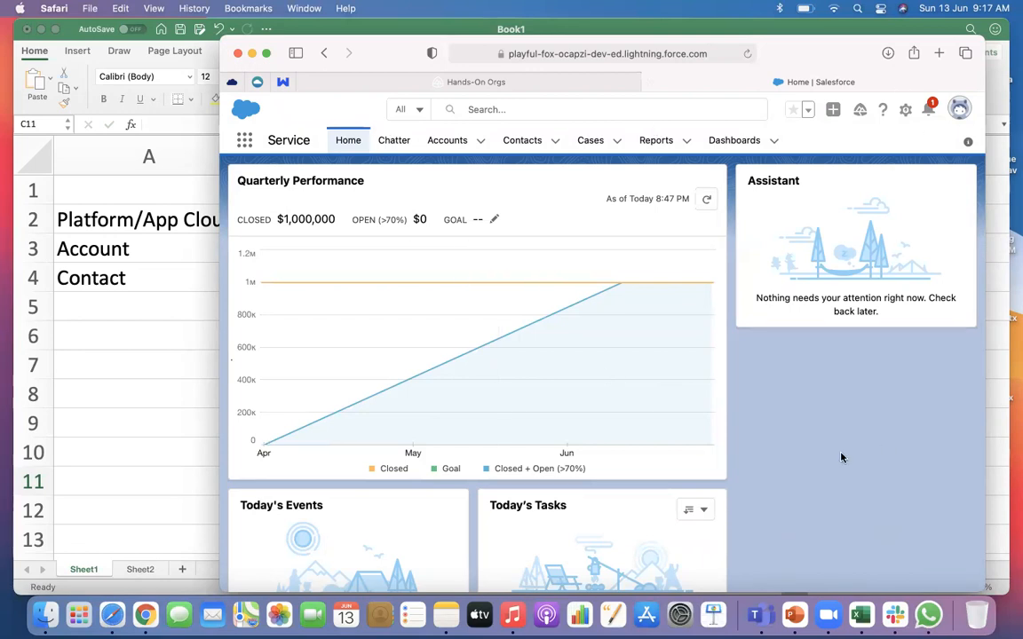
pyautogui.click(241, 143)
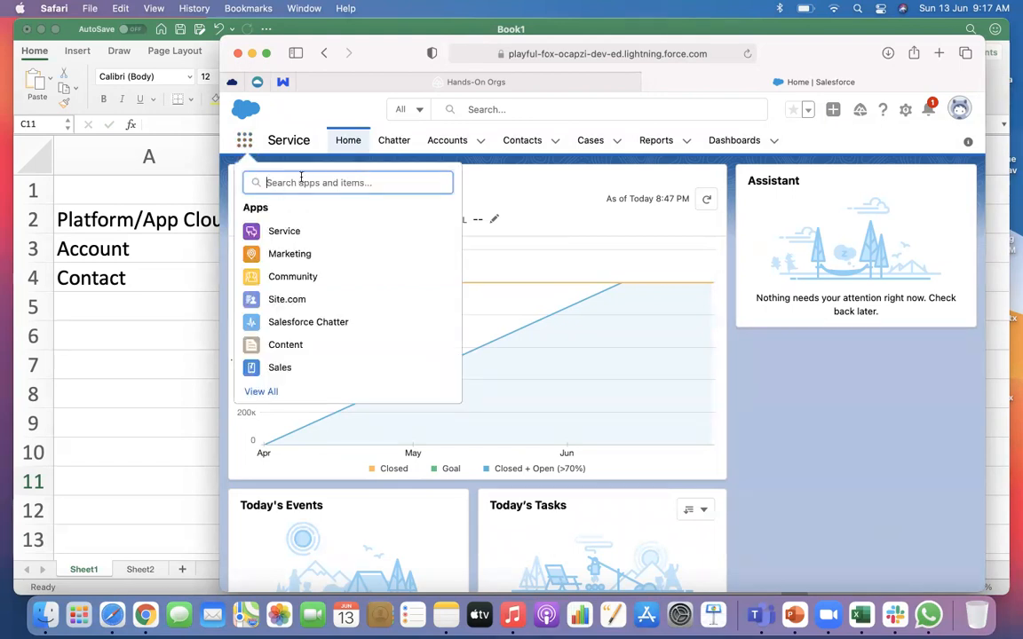
pyautogui.write('conso')
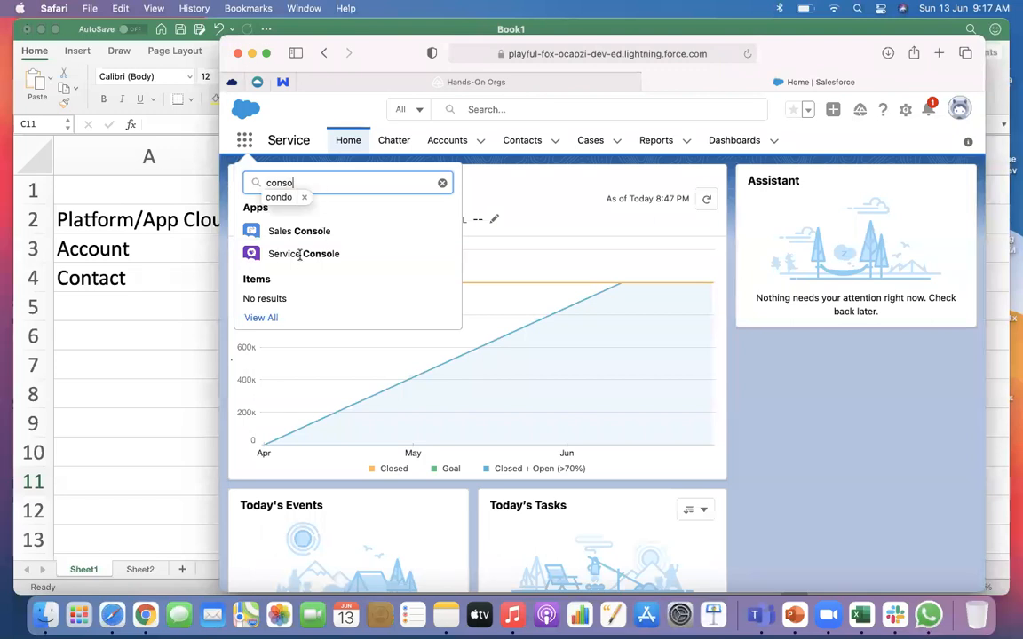
pyautogui.click(299, 254)
pyautogui.click(306, 186)
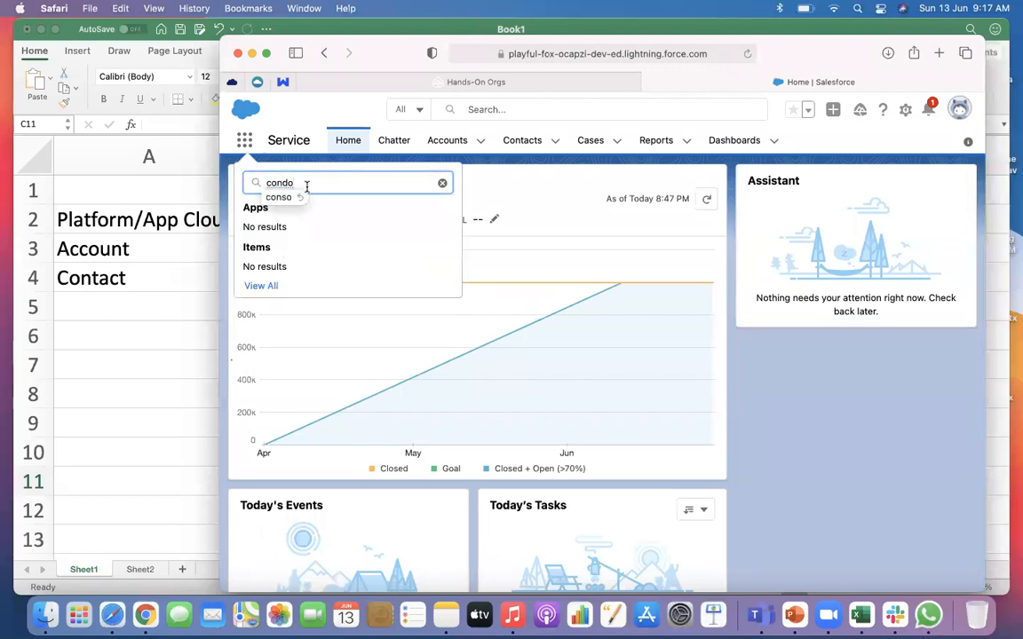
pyautogui.press('BackSpace')
pyautogui.press('BackSpace')
pyautogui.click(267, 276)
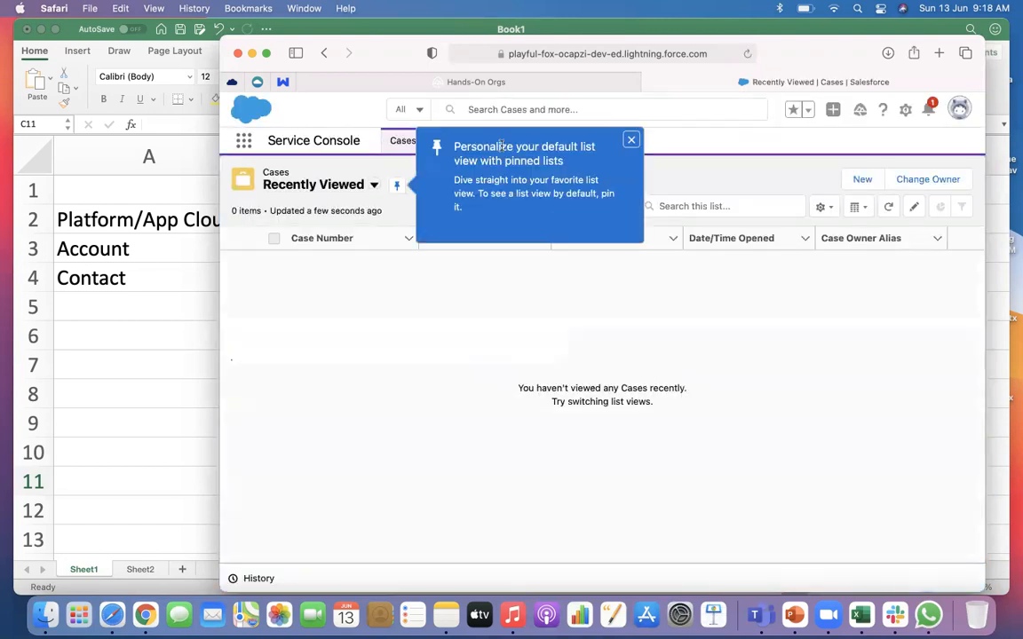
pyautogui.click(630, 141)
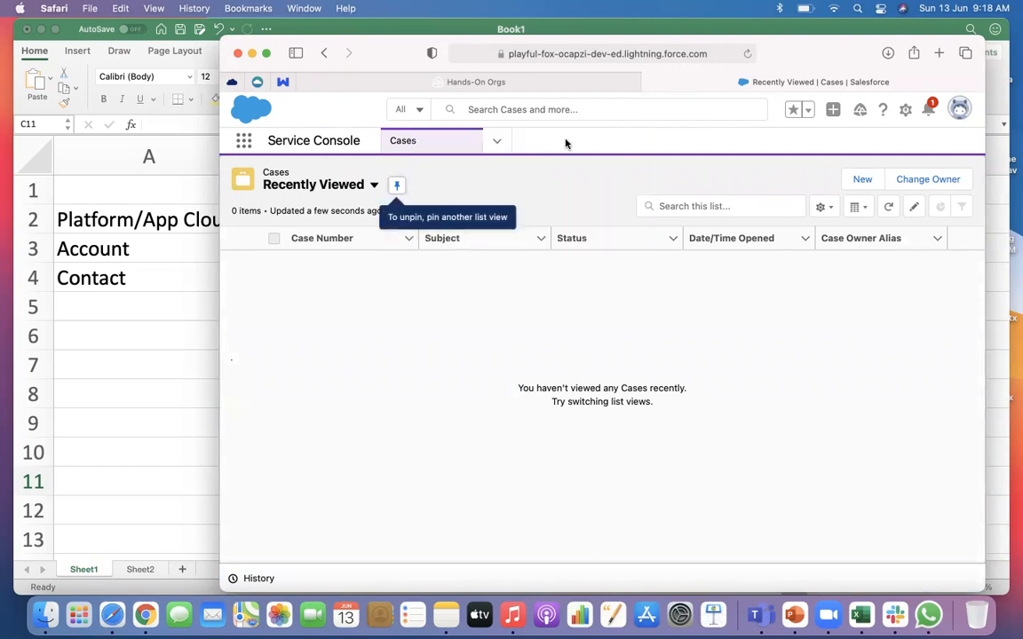
pyautogui.click(496, 141)
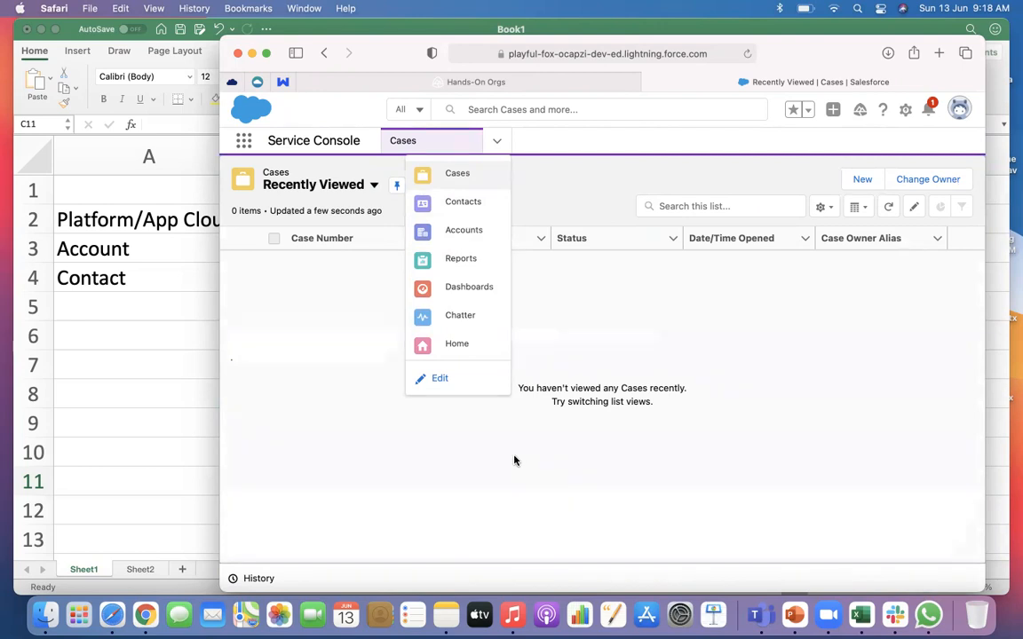
# Step: Return to Excel, enter Assignment Rule in cell C11 and autofit the width of column C
pyautogui.click(168, 382)
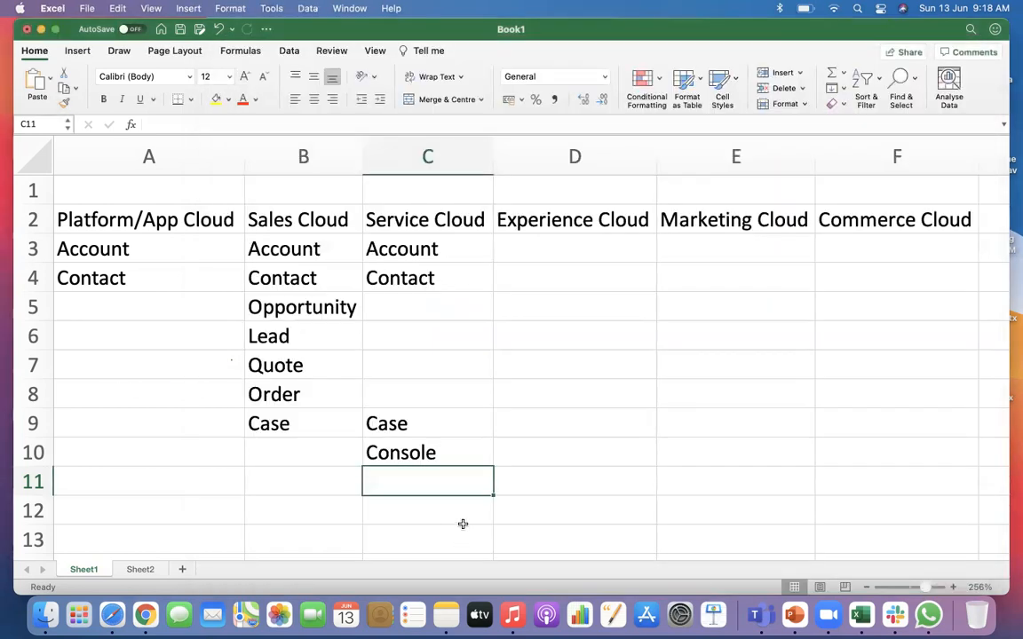
pyautogui.click(417, 453)
pyautogui.click(415, 490)
pyautogui.write('E')
pyautogui.press('BackSpace')
pyautogui.write('Assignment Rule')
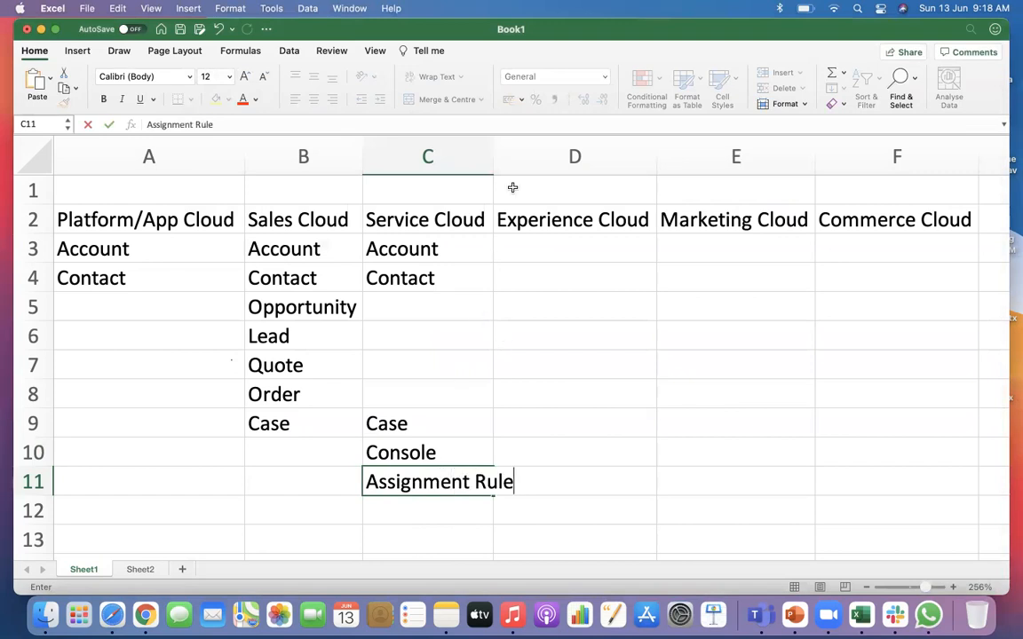
pyautogui.doubleClick(494, 157)
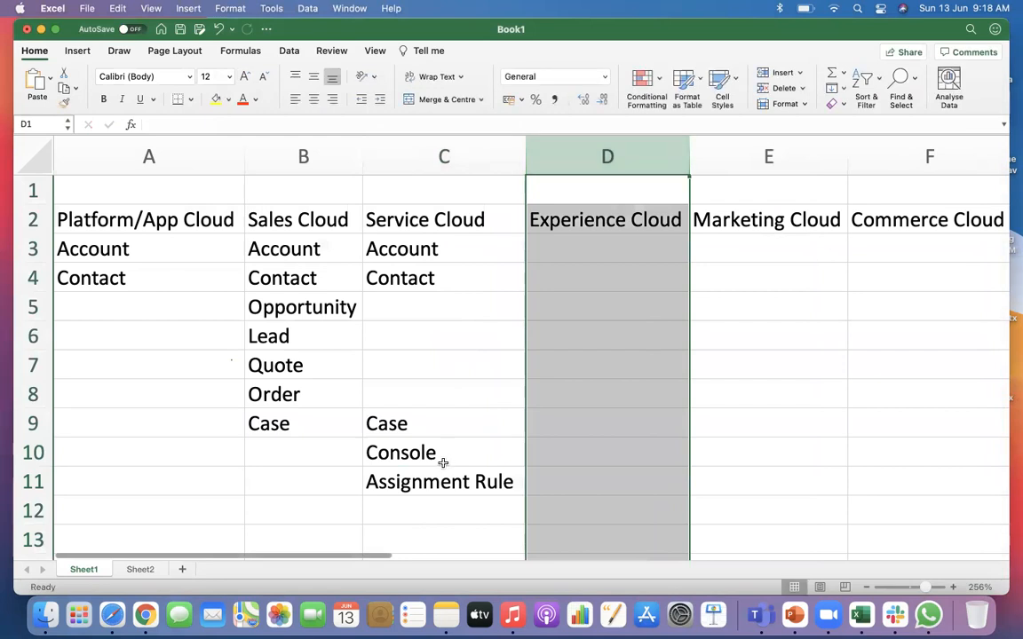
# Step: Add AutoResponse Rule in cell C12 and Escalation Rule in cell C13 of the Service Cloud column
pyautogui.click(416, 521)
pyautogui.scroll(-3, 415, 520)
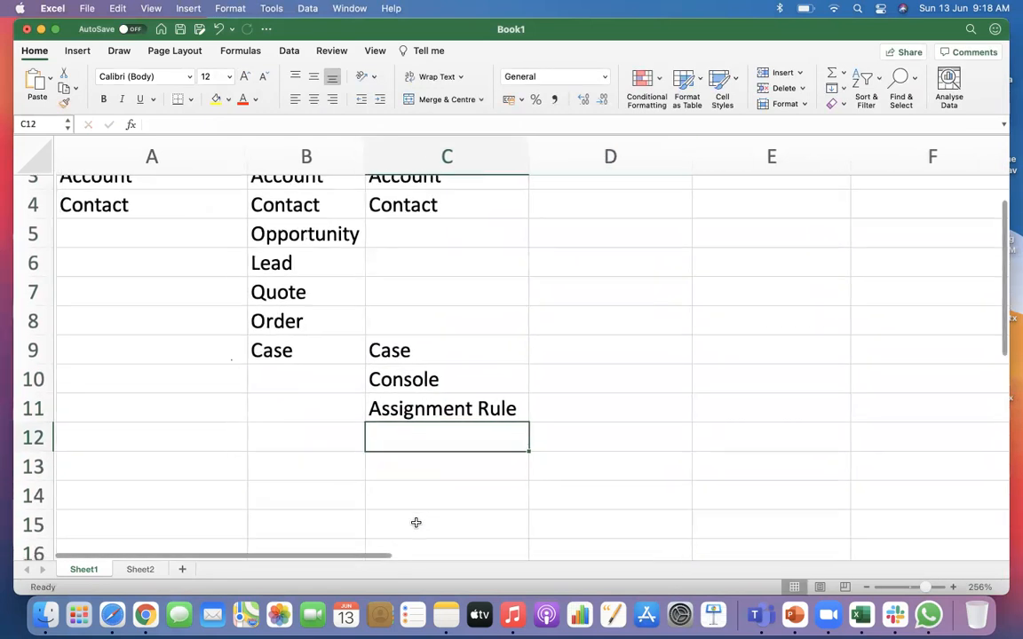
pyautogui.write('AutoResponse Rule')
pyautogui.click(400, 457)
pyautogui.write('Escalation Rule')
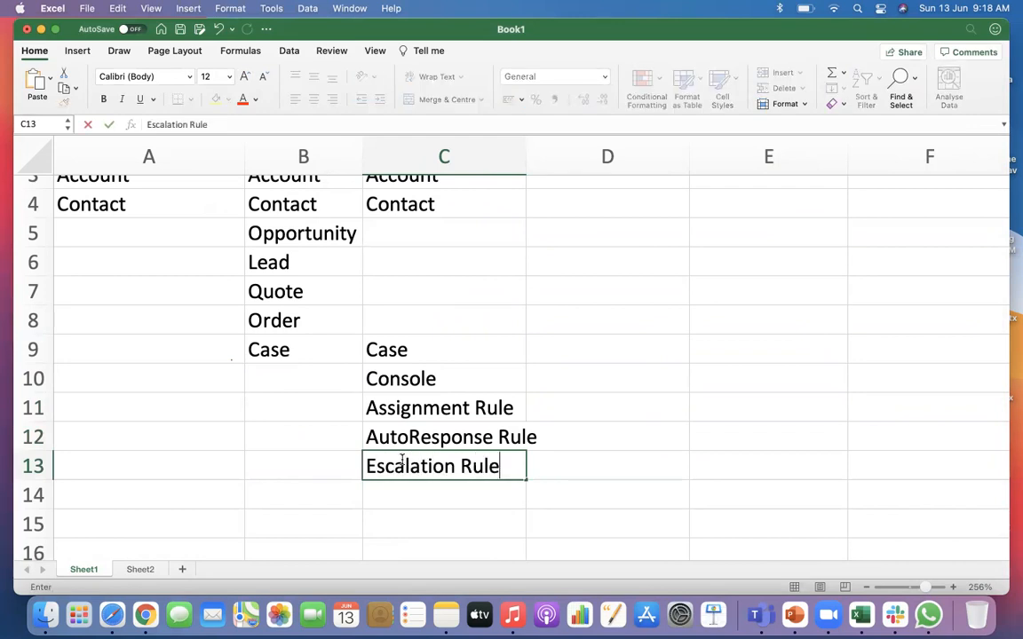
pyautogui.press('Return')
# Step: Enter Milestones (SLA) in cell C14 and autofit column C to its contents
pyautogui.write('Mile')
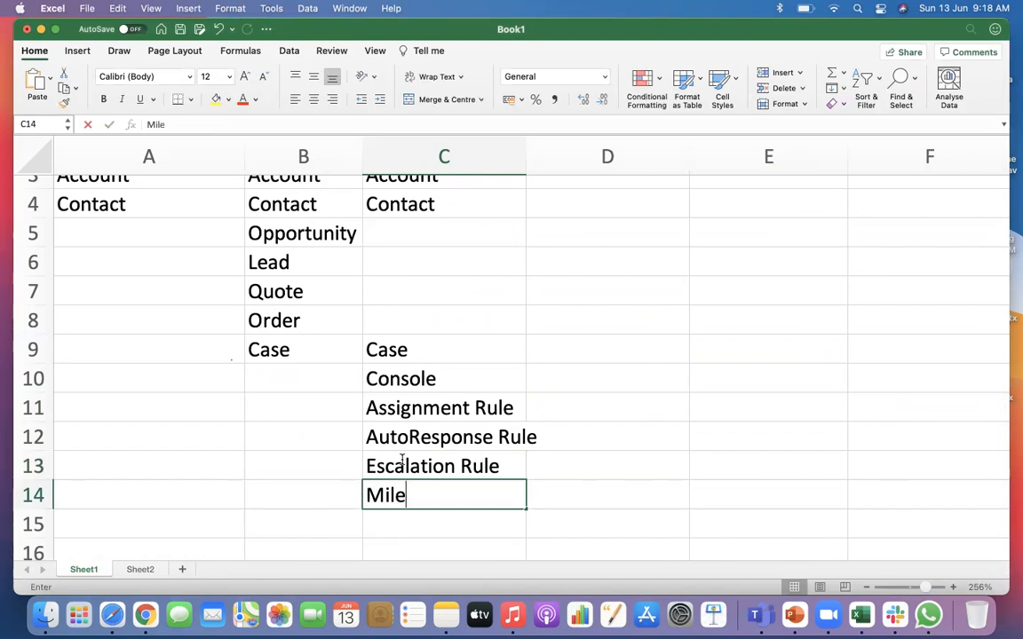
pyautogui.write('stones')
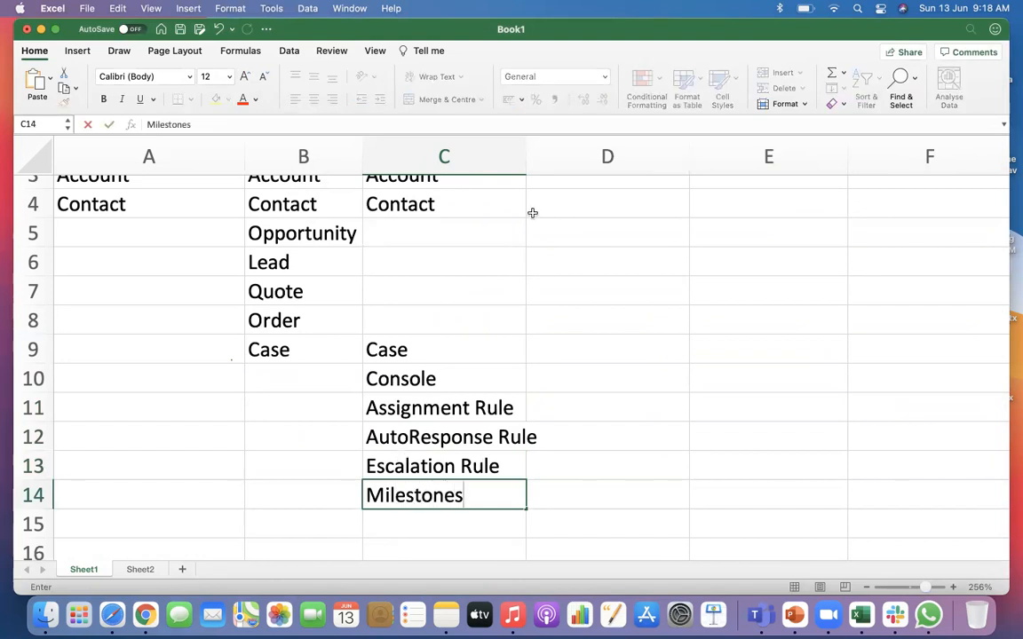
pyautogui.doubleClick(525, 153)
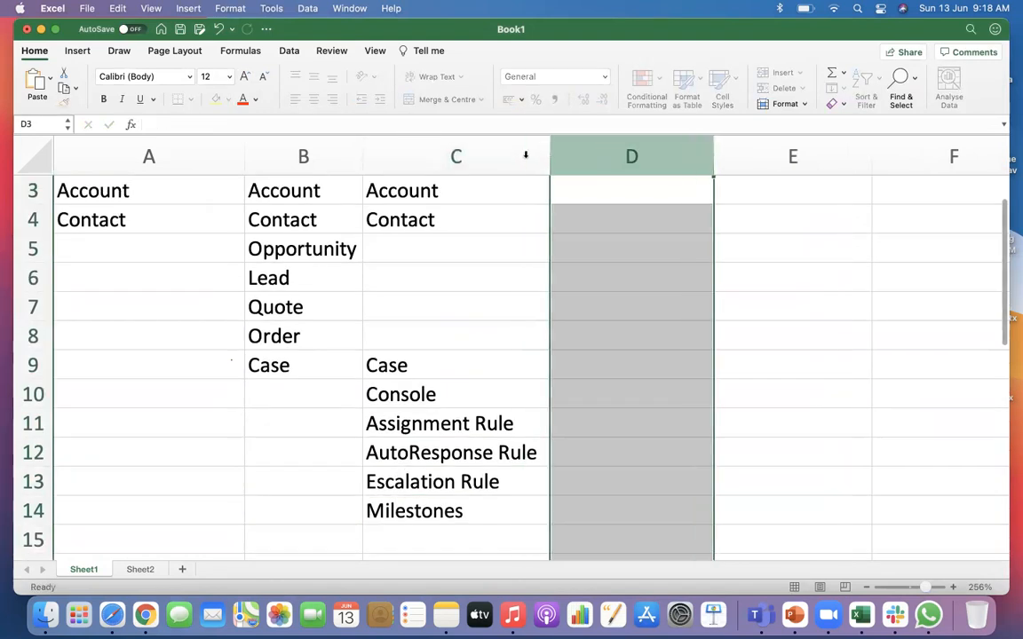
pyautogui.click(449, 511)
pyautogui.doubleClick(477, 510)
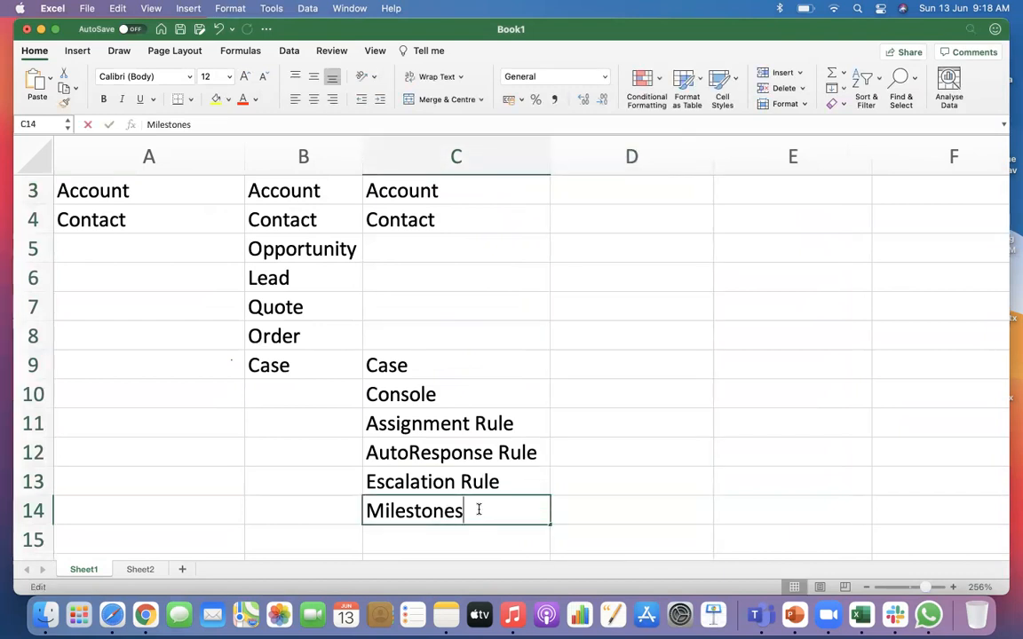
pyautogui.write('(SLA')
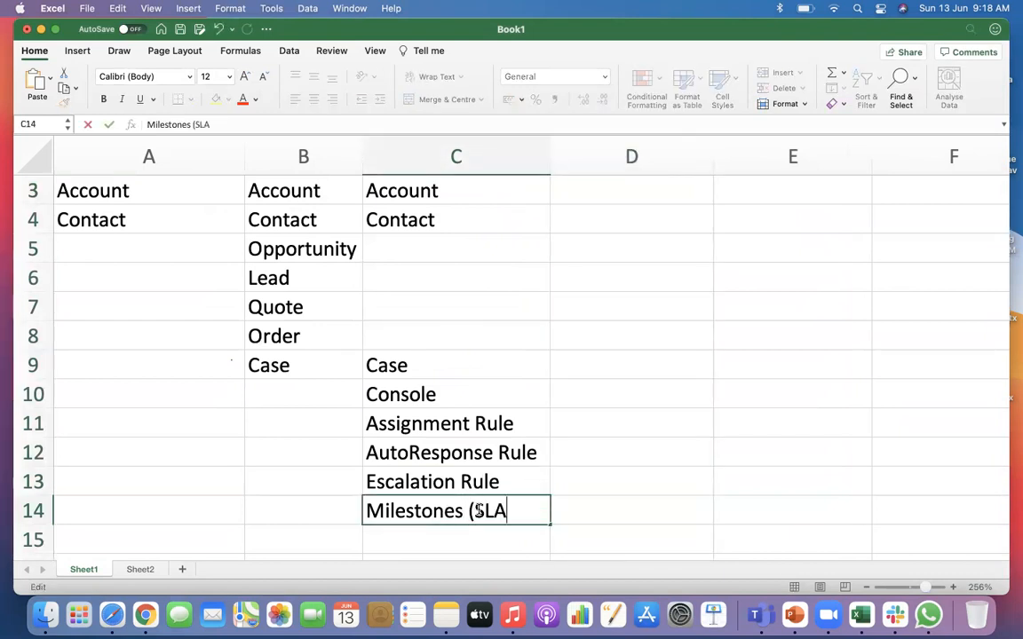
pyautogui.write(')')
pyautogui.click(586, 477)
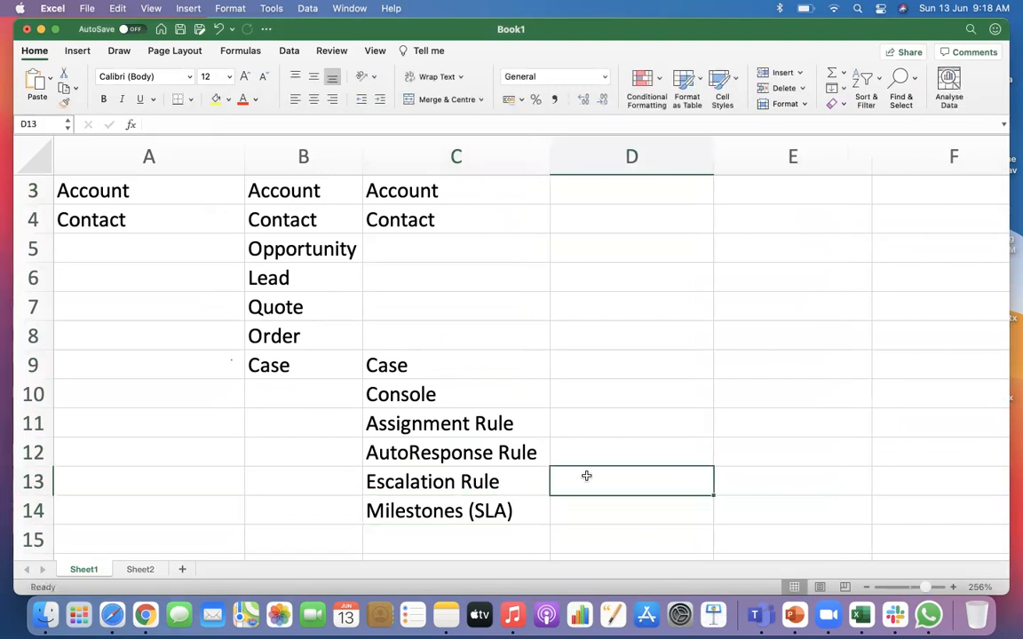
# Step: Enter the SLA example "p1 - 4hours, P2 - 1 day" in cell C15 below Milestones (SLA)
pyautogui.scroll(1, 586, 477)
pyautogui.scroll(-2, 586, 477)
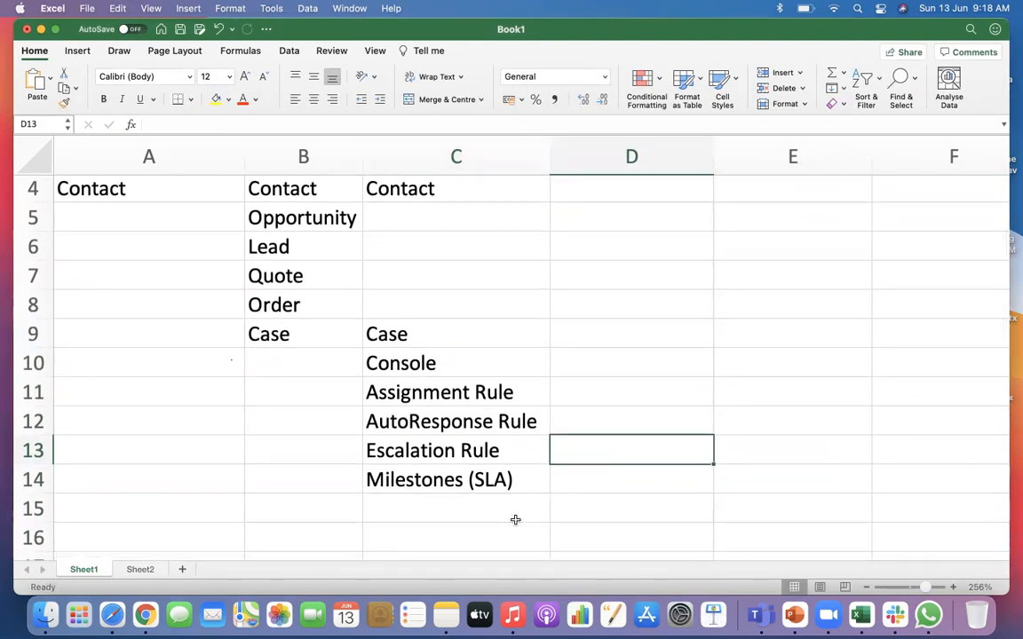
pyautogui.click(383, 482)
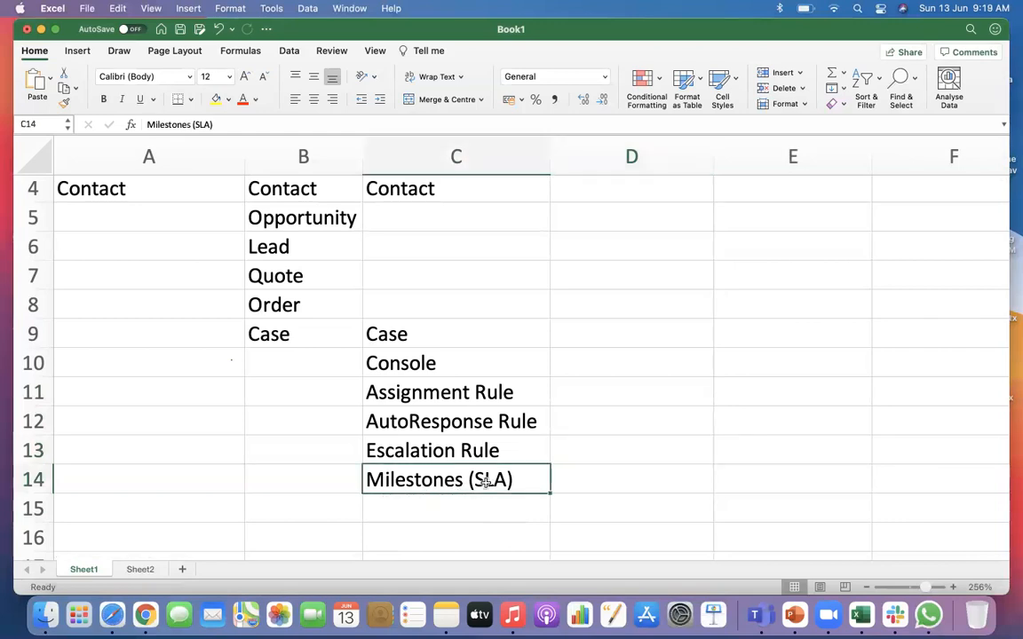
pyautogui.click(401, 531)
pyautogui.click(579, 490)
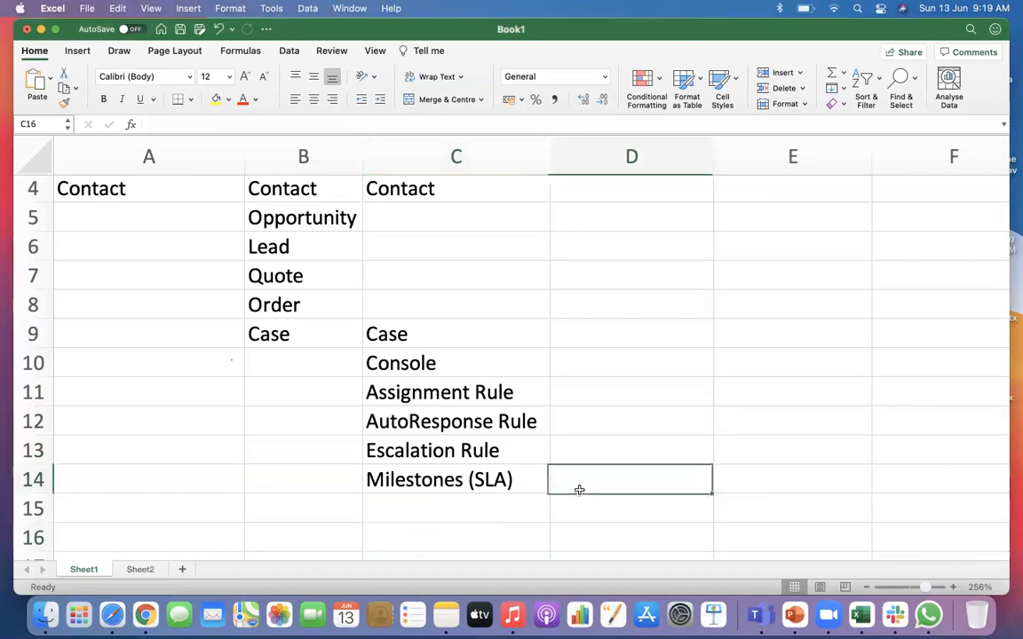
pyautogui.doubleClick(443, 518)
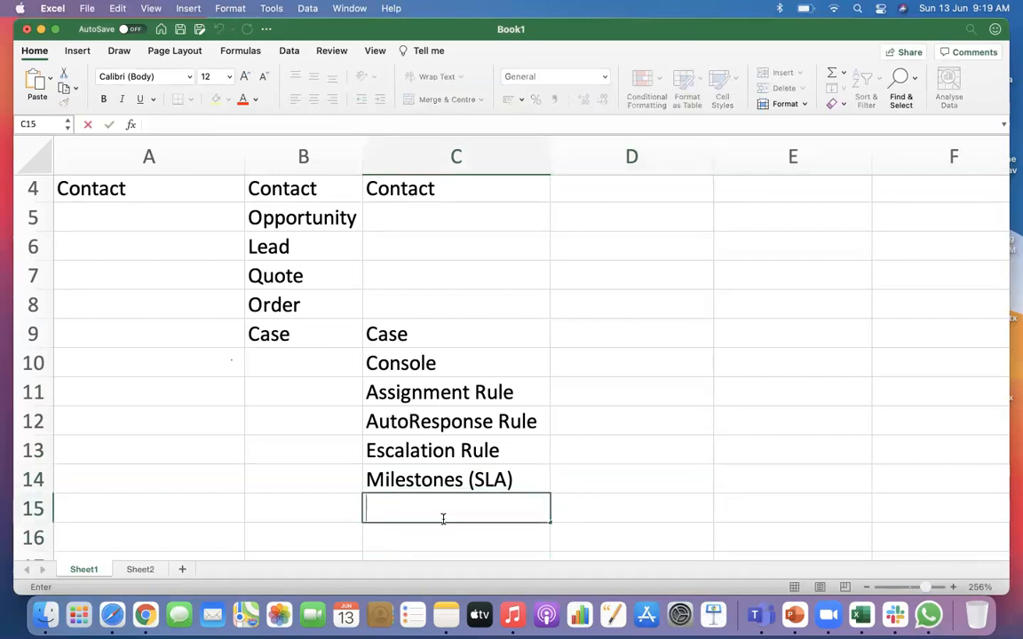
pyautogui.write('p1 - 4')
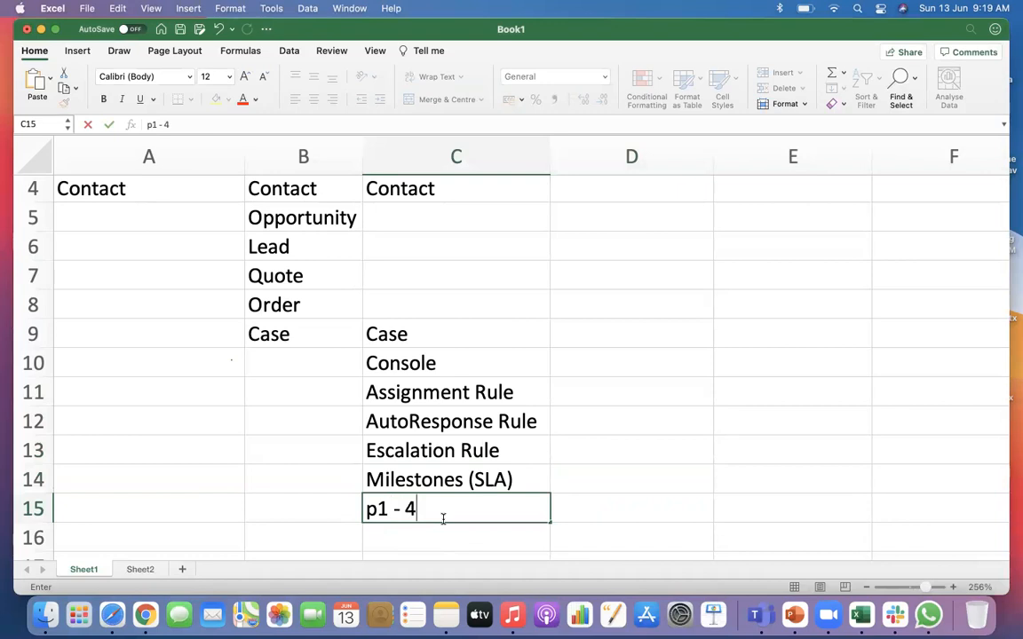
pyautogui.write('hours')
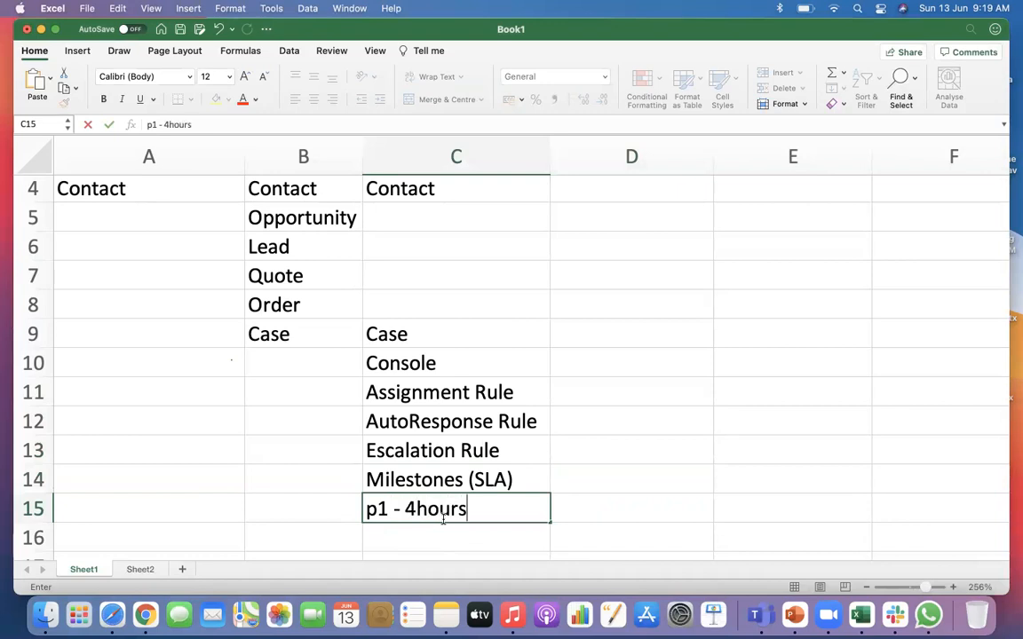
pyautogui.write(', P2 - 1 day')
pyautogui.click(553, 541)
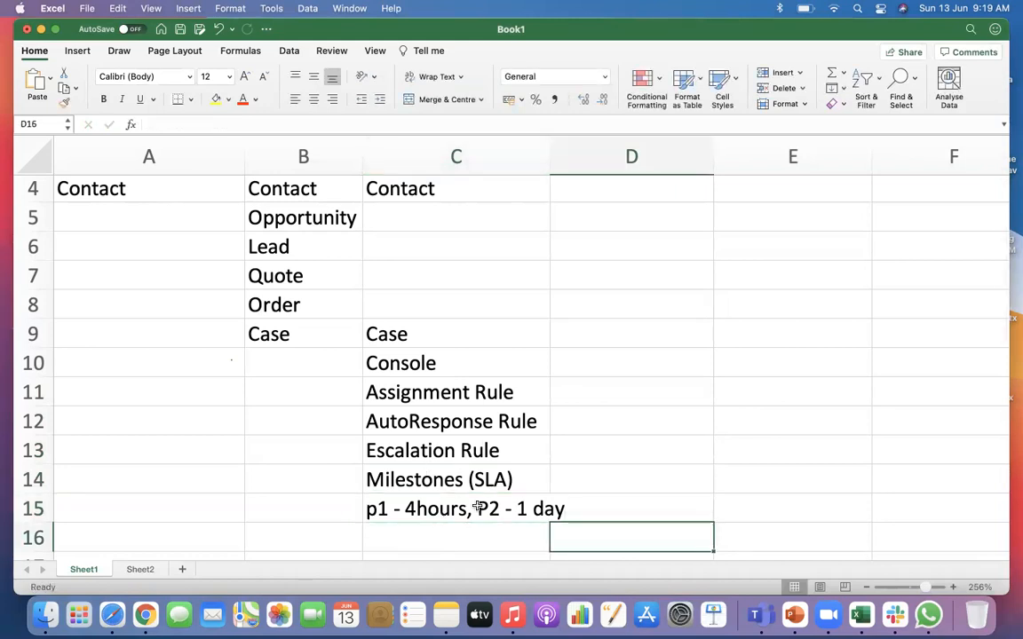
# Step: Point out the Milestones (SLA) and Escalation Rule entries and review the cloud headings on Sheet1
pyautogui.click(388, 480)
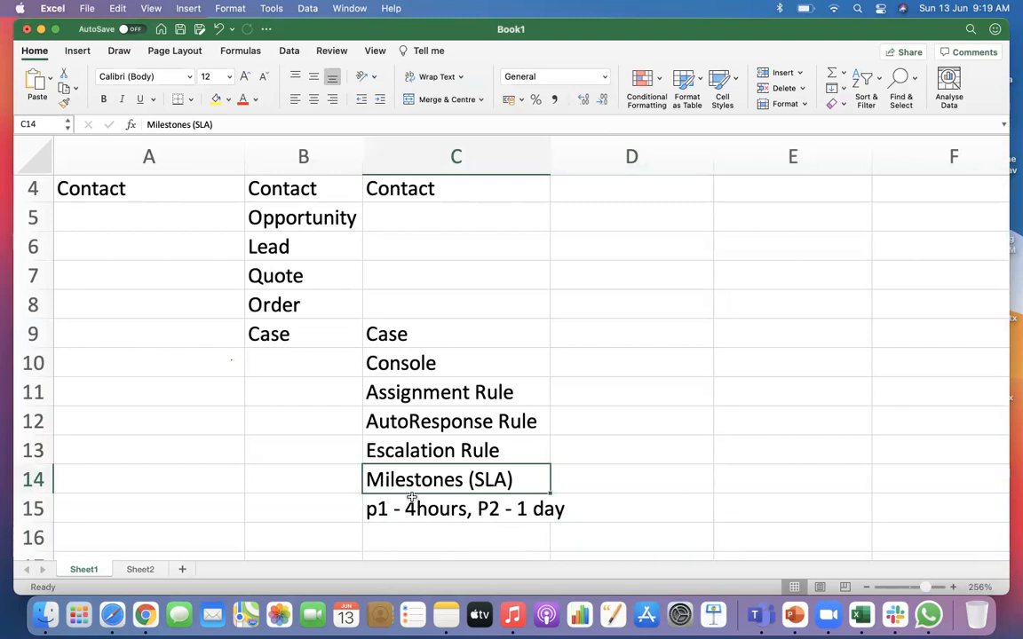
pyautogui.click(404, 456)
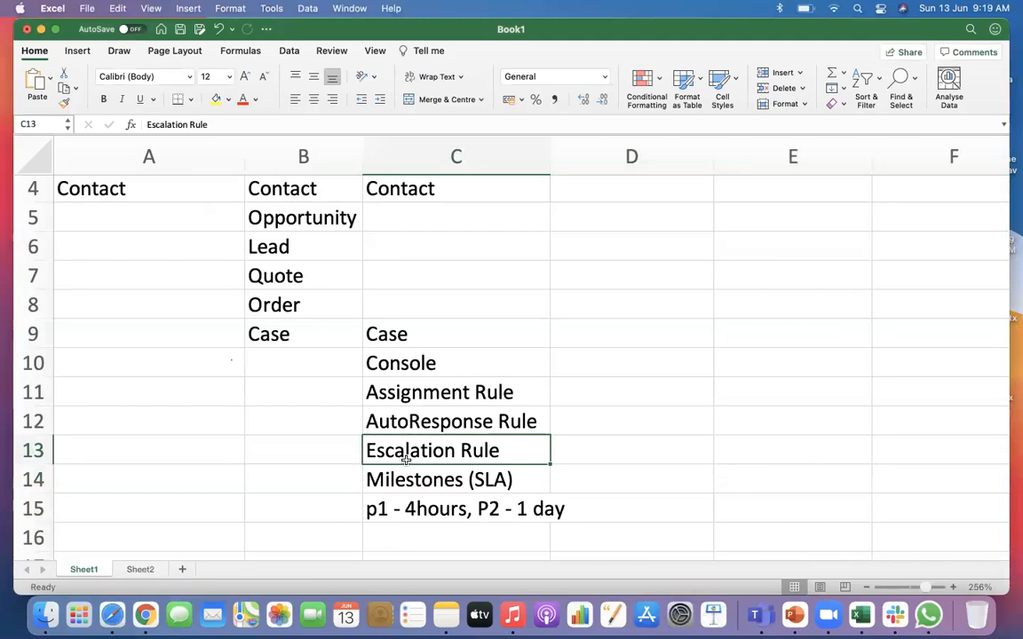
pyautogui.scroll(3, 404, 455)
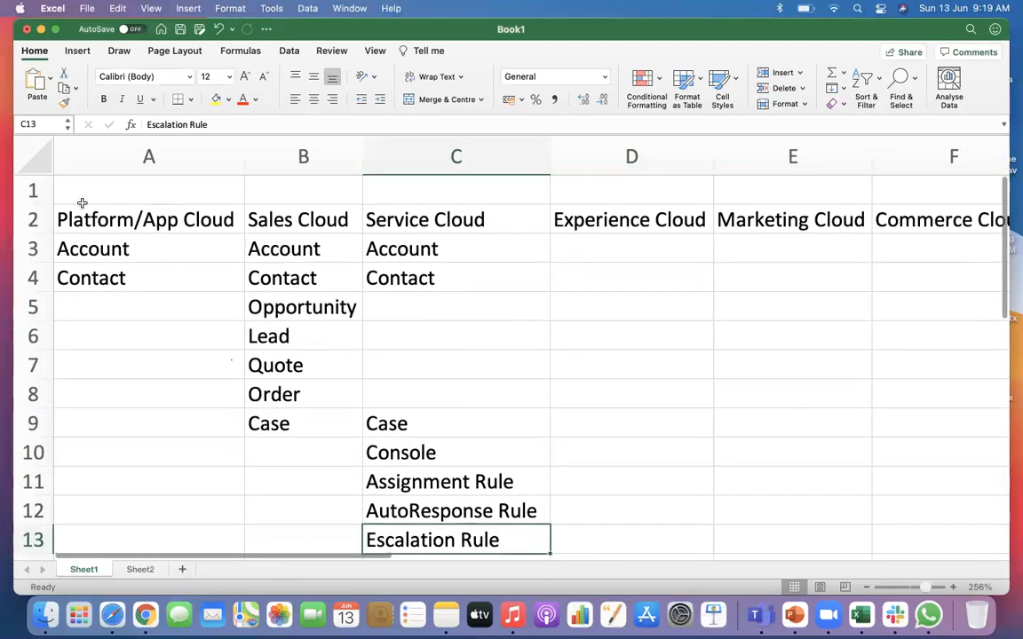
# Step: Open Sheet2 and review the Seller and Buyer headings, ending with the Reebok cell selected
pyautogui.click(147, 570)
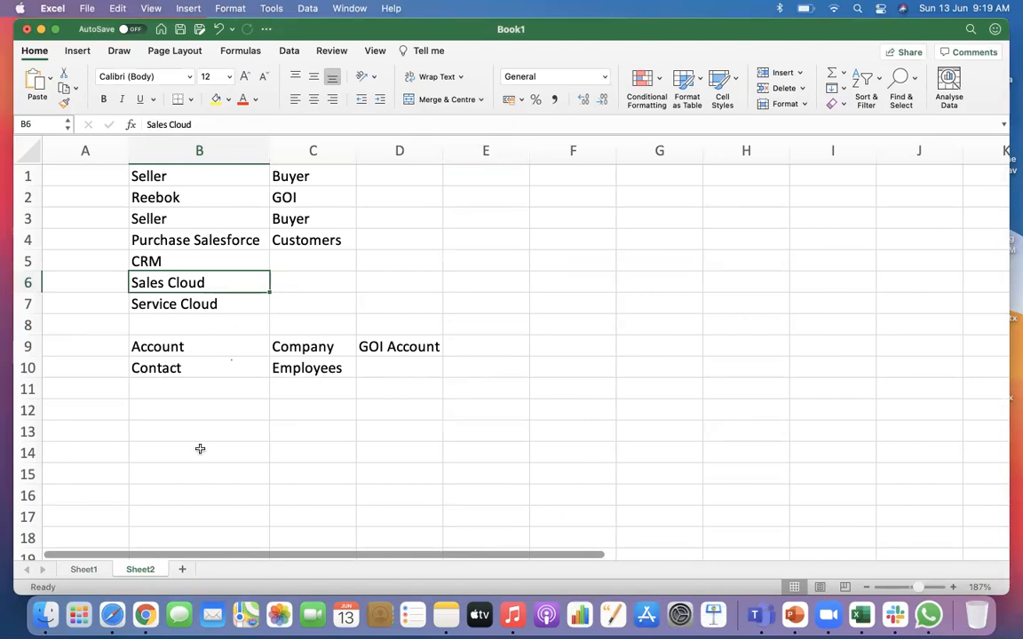
pyautogui.click(164, 175)
pyautogui.click(274, 170)
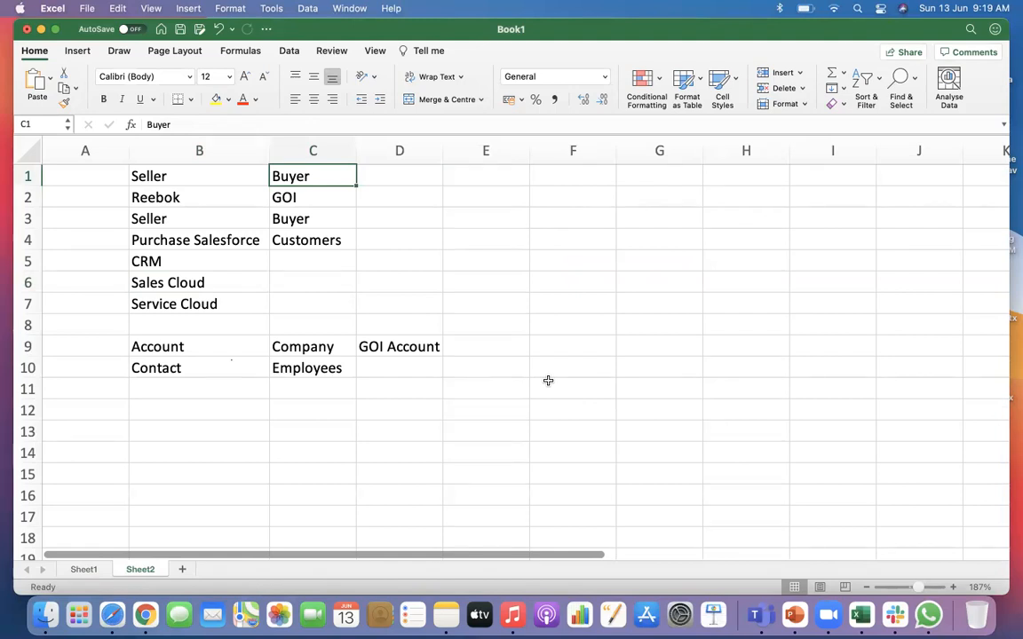
pyautogui.click(142, 171)
pyautogui.click(153, 197)
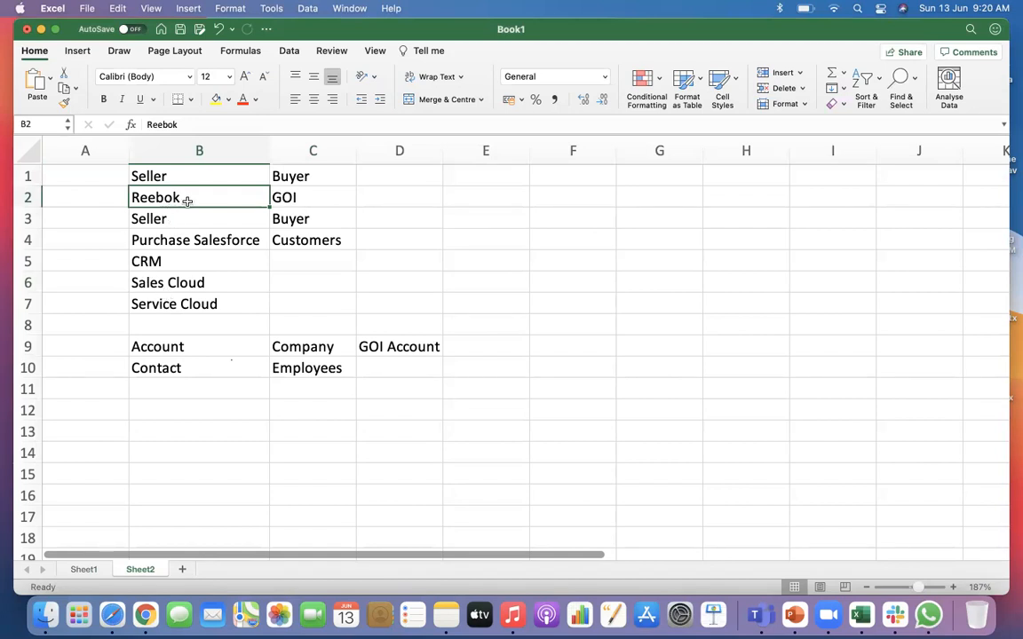
pyautogui.moveTo(187, 200); pyautogui.dragTo(196, 371)
pyautogui.click(181, 413)
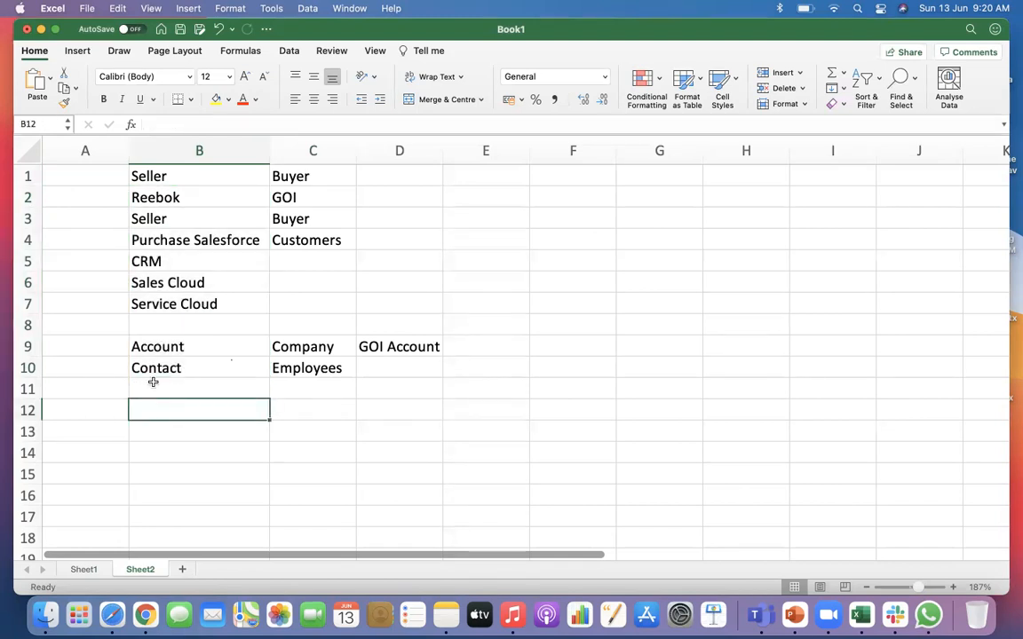
pyautogui.click(314, 150)
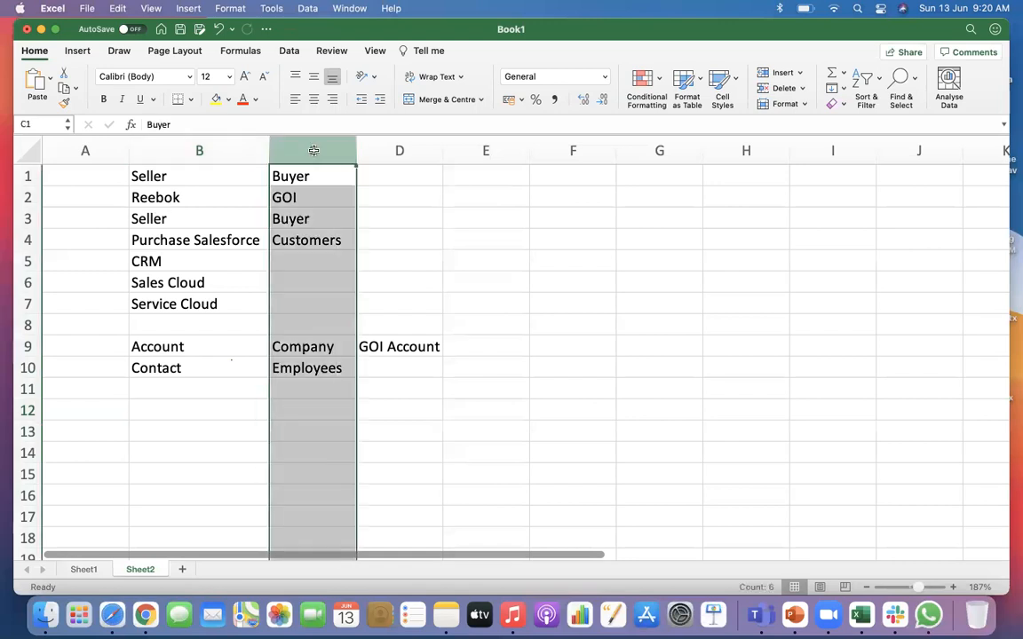
pyautogui.rightClick(314, 151)
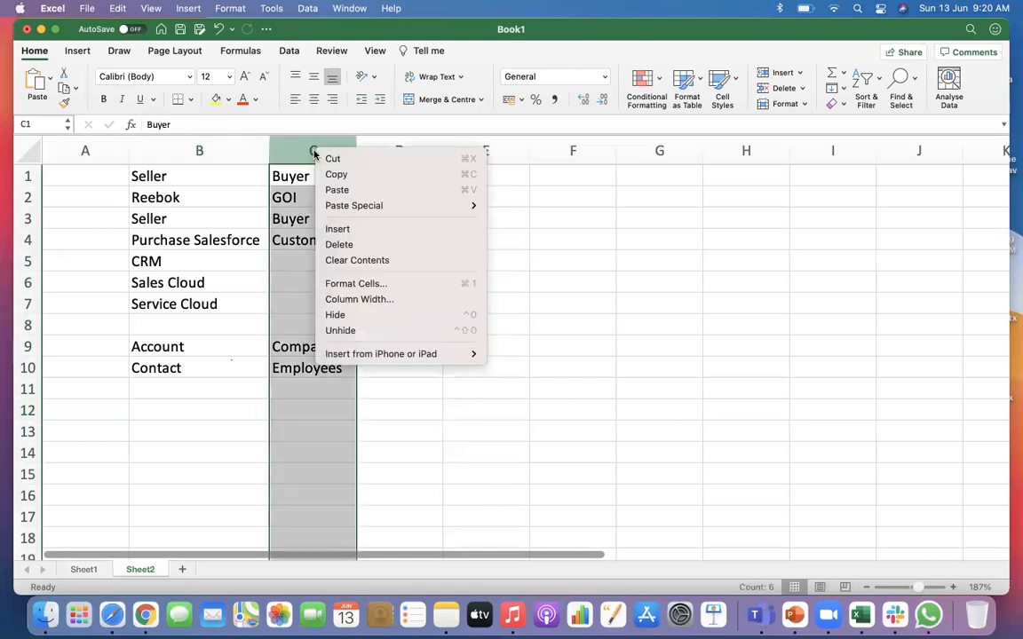
pyautogui.click(368, 239)
pyautogui.click(507, 295)
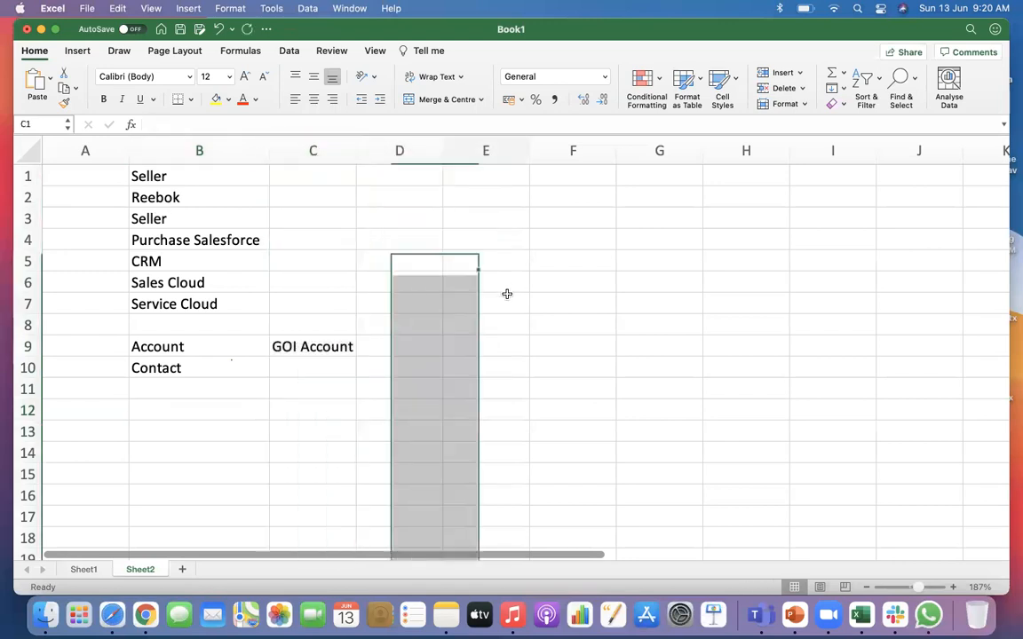
pyautogui.press('super+z')
# Step: Insert a new column between the Seller and Buyer columns and enter the heading "Vendor Partner" in cell C1
pyautogui.rightClick(285, 151)
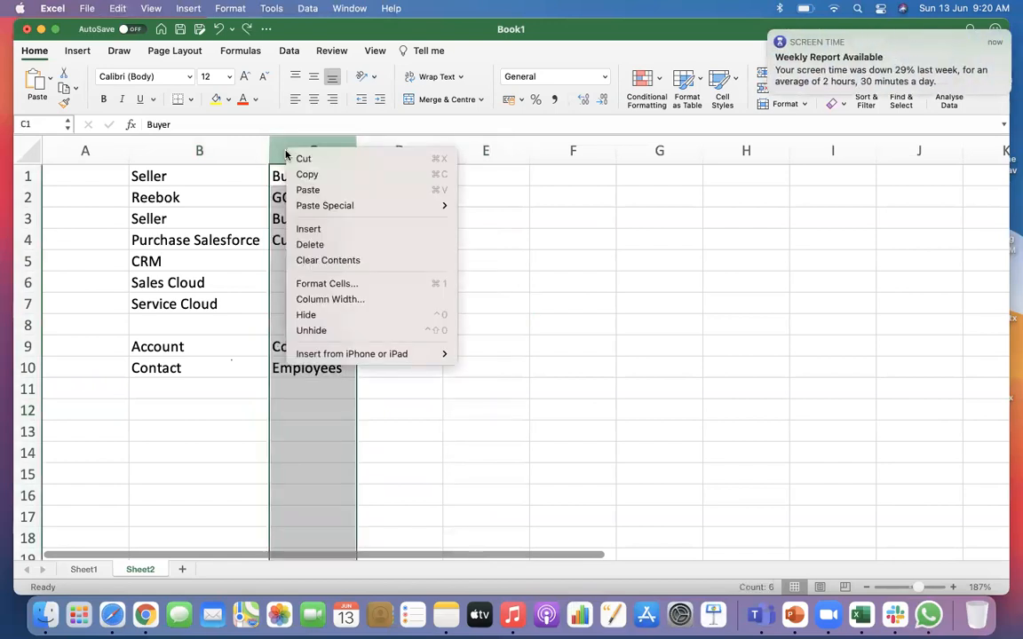
pyautogui.click(310, 229)
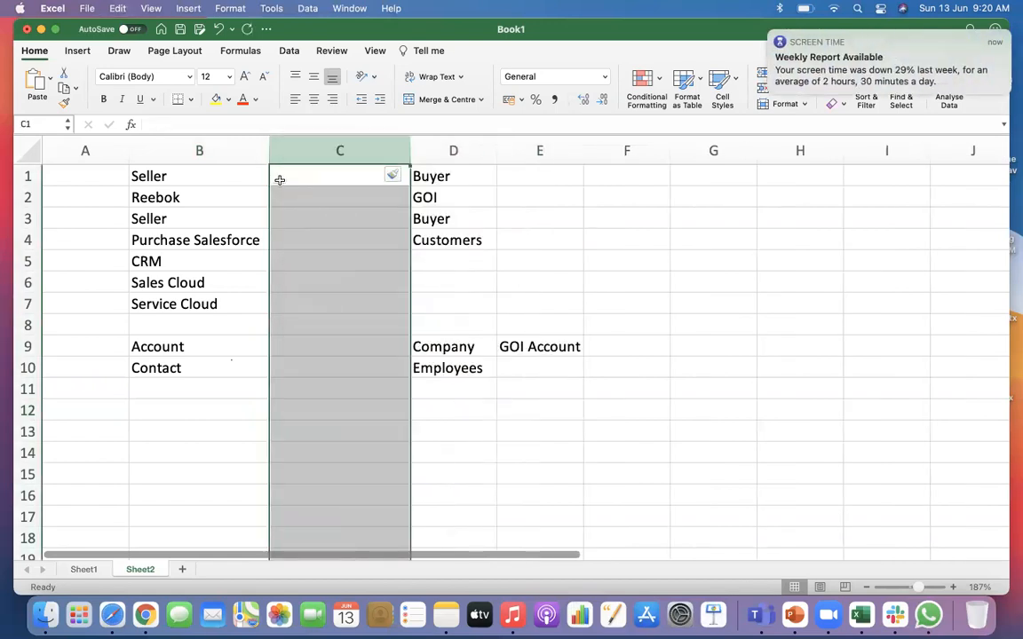
pyautogui.click(278, 176)
pyautogui.write('Vendor P')
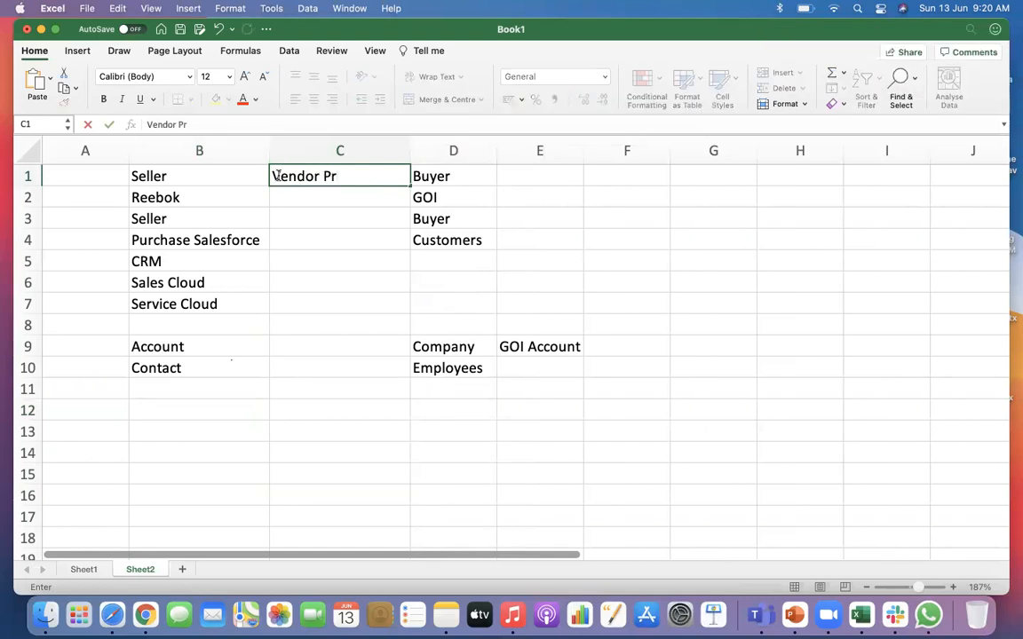
pyautogui.write('artner')
pyautogui.click(253, 218)
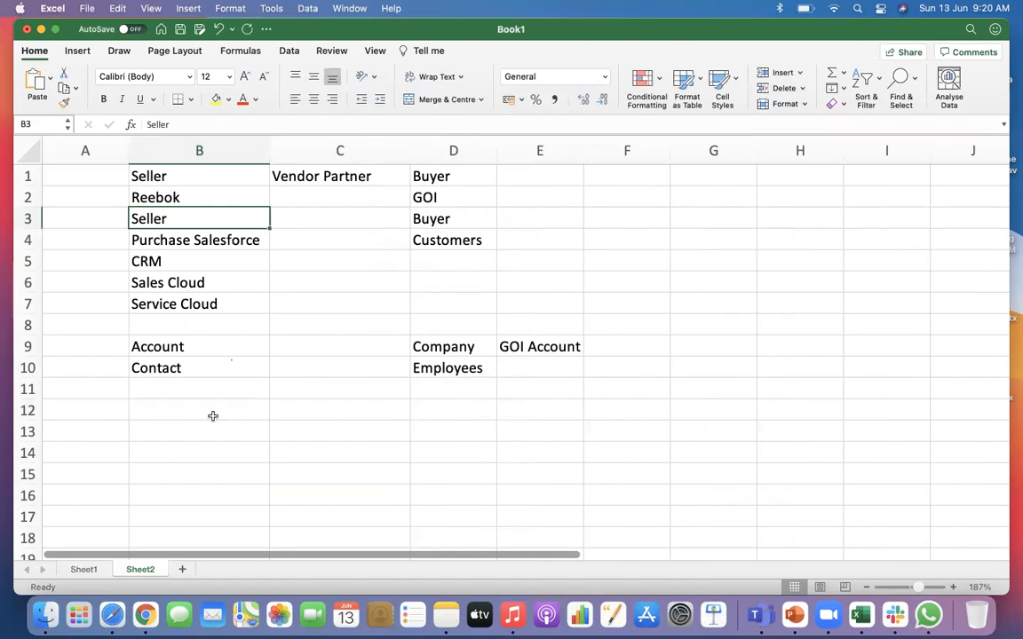
# Step: Enter "Users" in cell B12 below the Account and Contact entries
pyautogui.click(155, 173)
pyautogui.click(183, 411)
pyautogui.write('User')
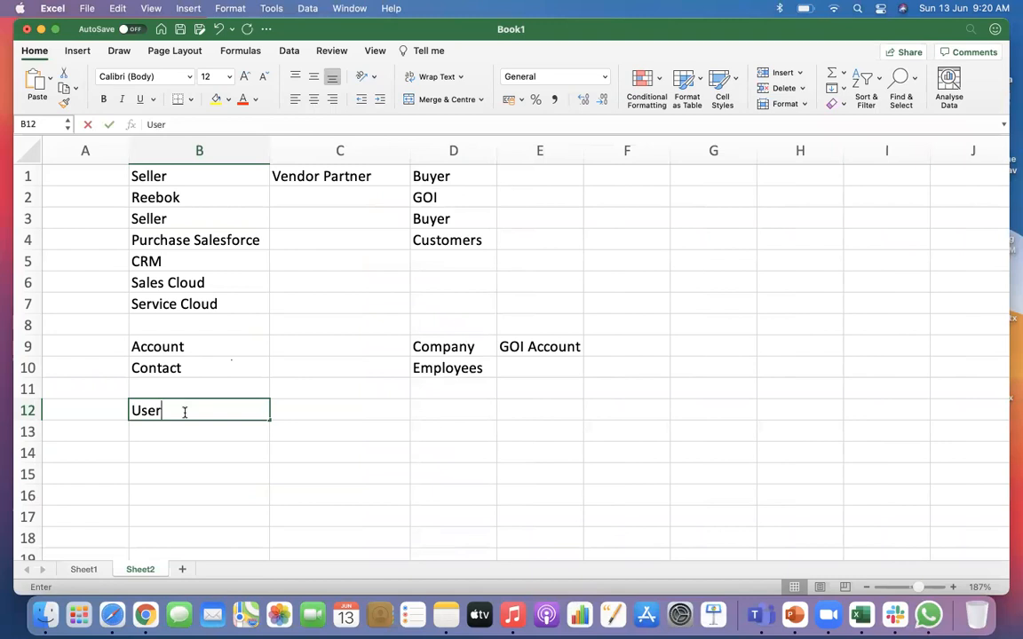
pyautogui.write('s')
pyautogui.press('Return')
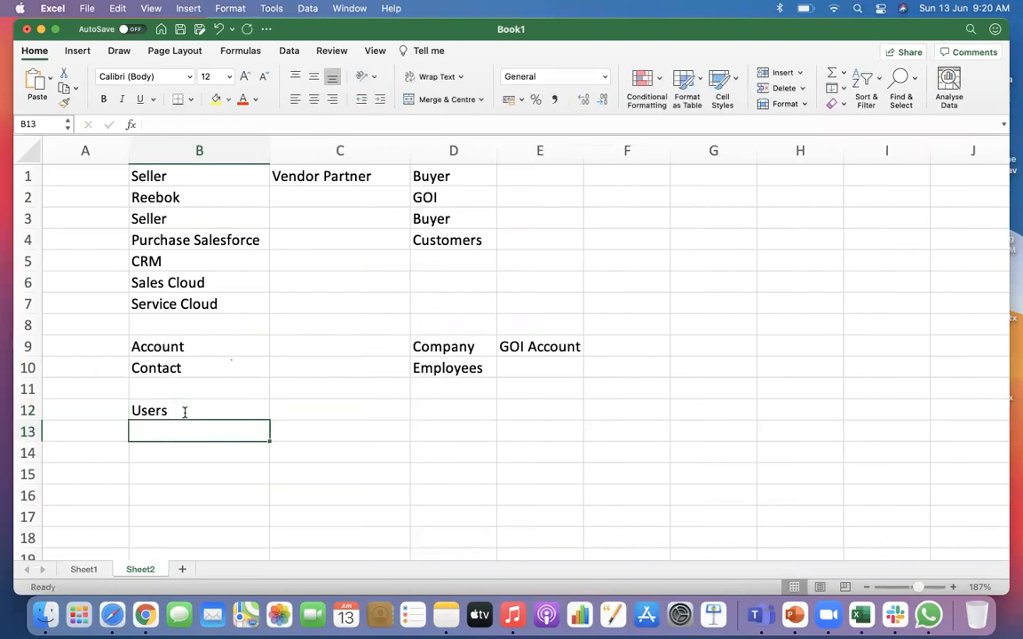
# Step: Point out the Reebok, Purchase Salesforce and Seller cells, and extend the entry in cell B12 to "Users (Employees)"
pyautogui.click(175, 200)
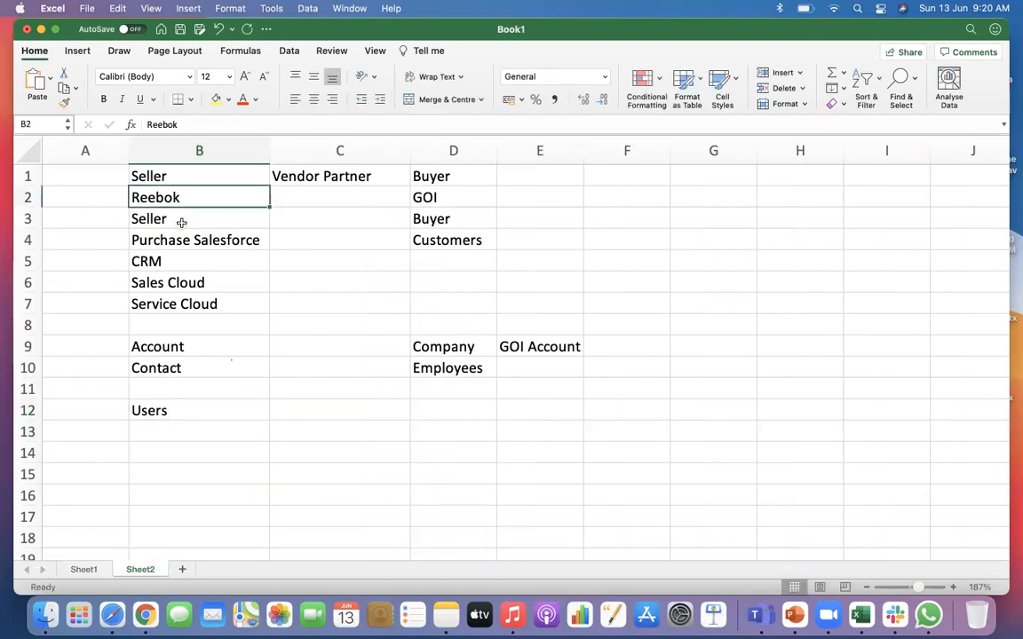
pyautogui.click(184, 257)
pyautogui.click(184, 240)
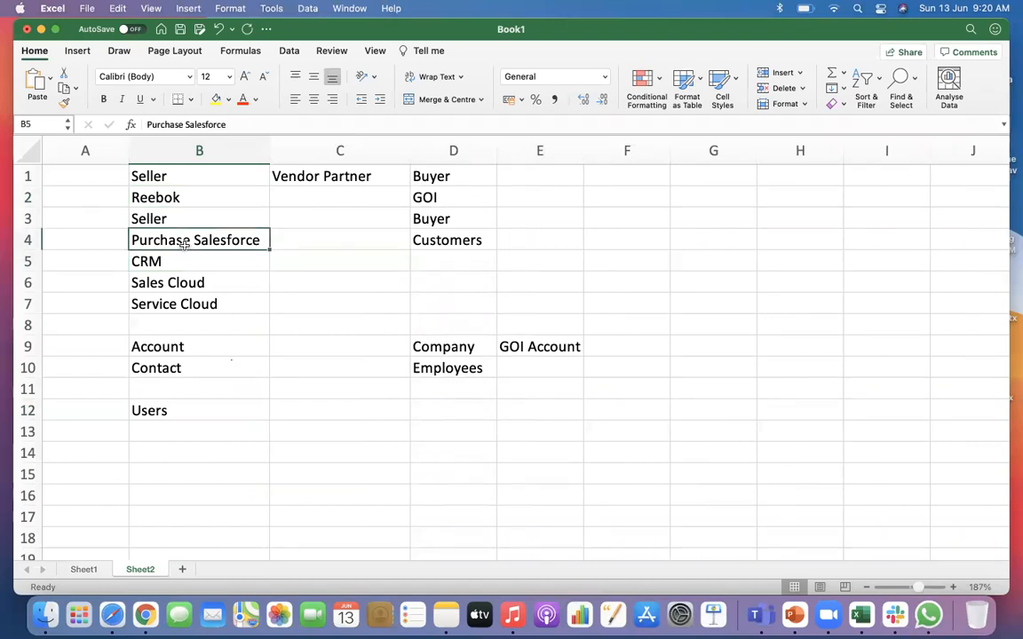
pyautogui.click(180, 409)
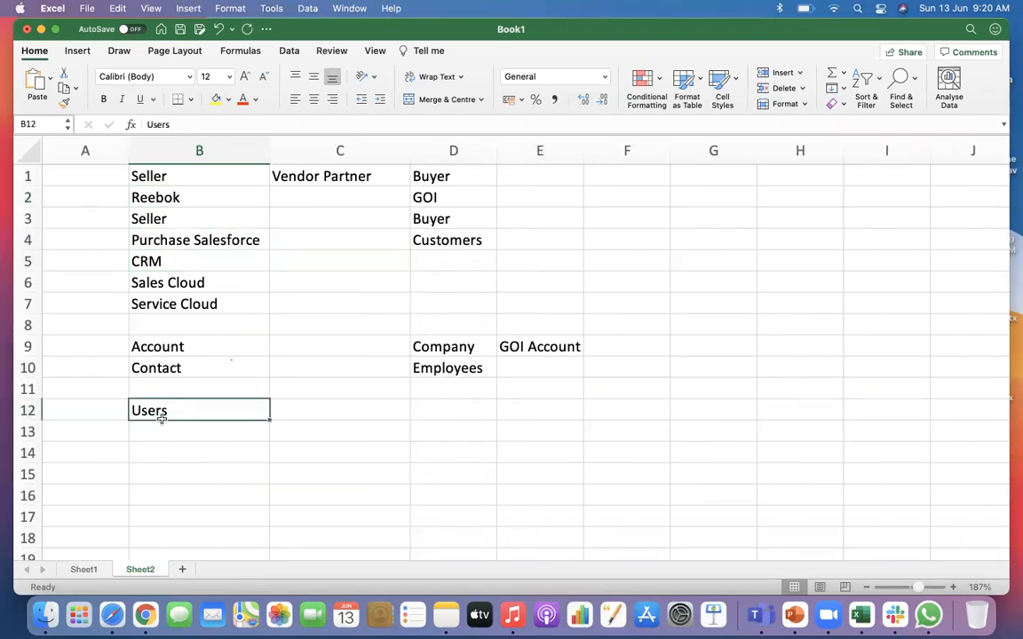
pyautogui.click(157, 178)
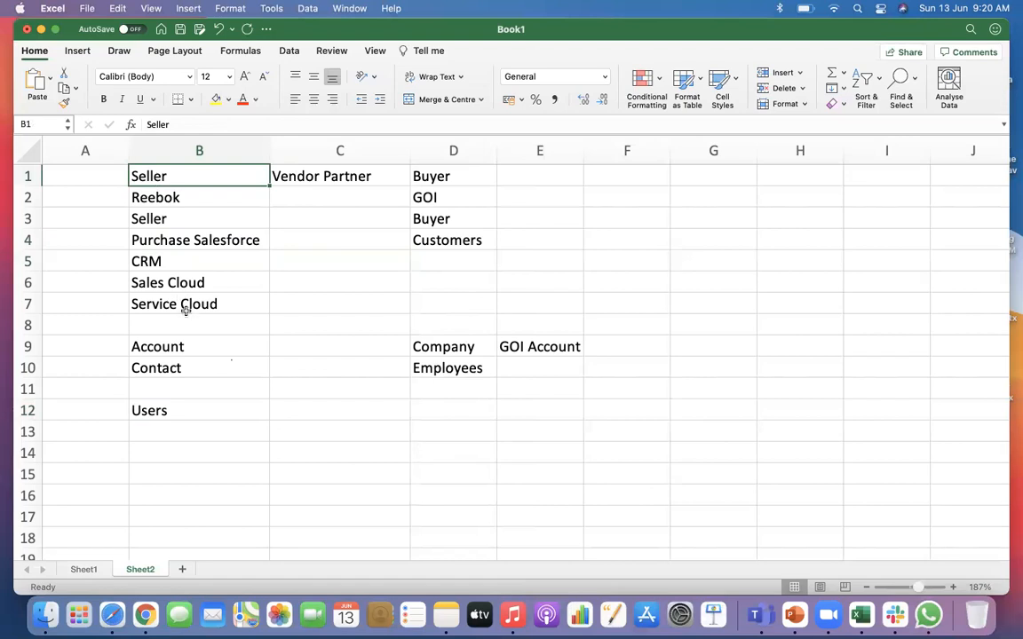
pyautogui.doubleClick(178, 412)
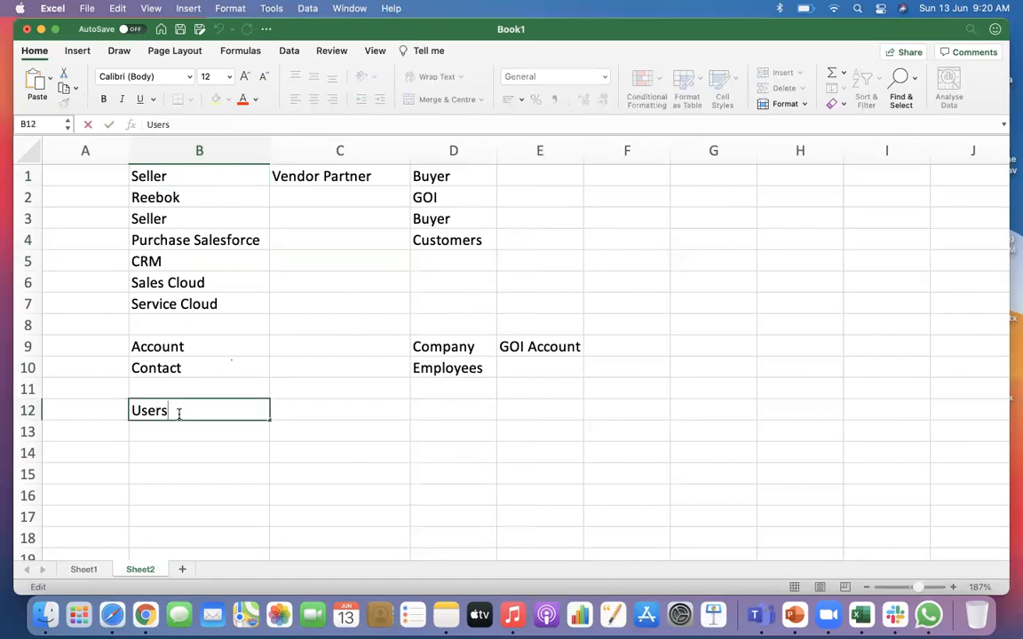
pyautogui.write('(Emplu')
pyautogui.press('BackSpace')
pyautogui.write('oyees)')
pyautogui.press('Return')
# Step: Enter "Business User" in cell B13 and highlight it together with the Users (Employees) cell
pyautogui.write('Businee')
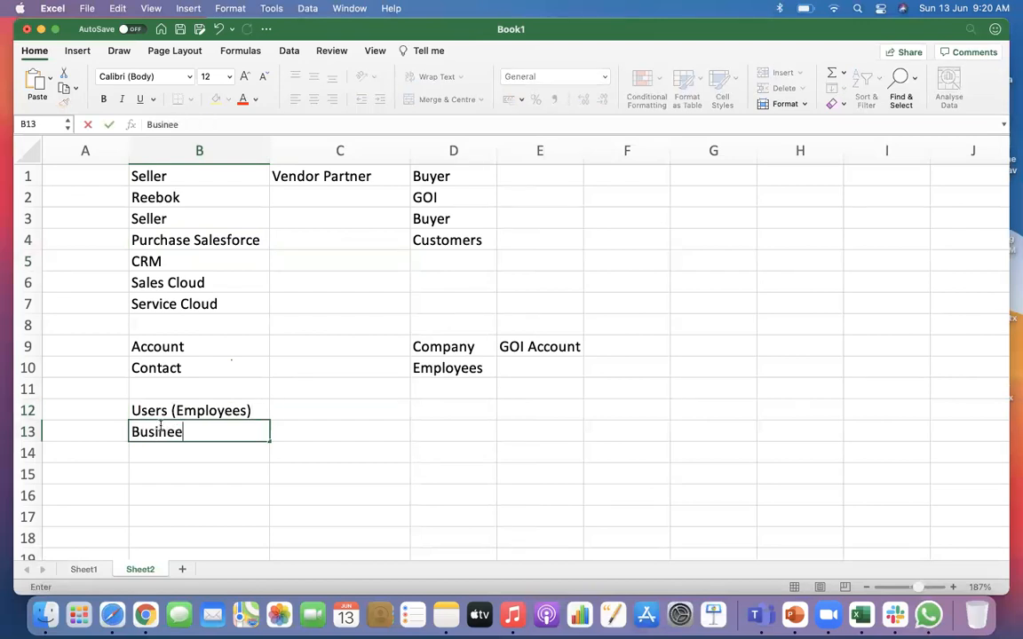
pyautogui.press('BackSpace')
pyautogui.write('ss User')
pyautogui.click(228, 477)
pyautogui.moveTo(203, 410); pyautogui.dragTo(206, 434)
# Step: Enter "User (Contractors)" in cell C12 and extend the heading in cell C1 to "Vendor Partner (TCS)"
pyautogui.doubleClick(311, 411)
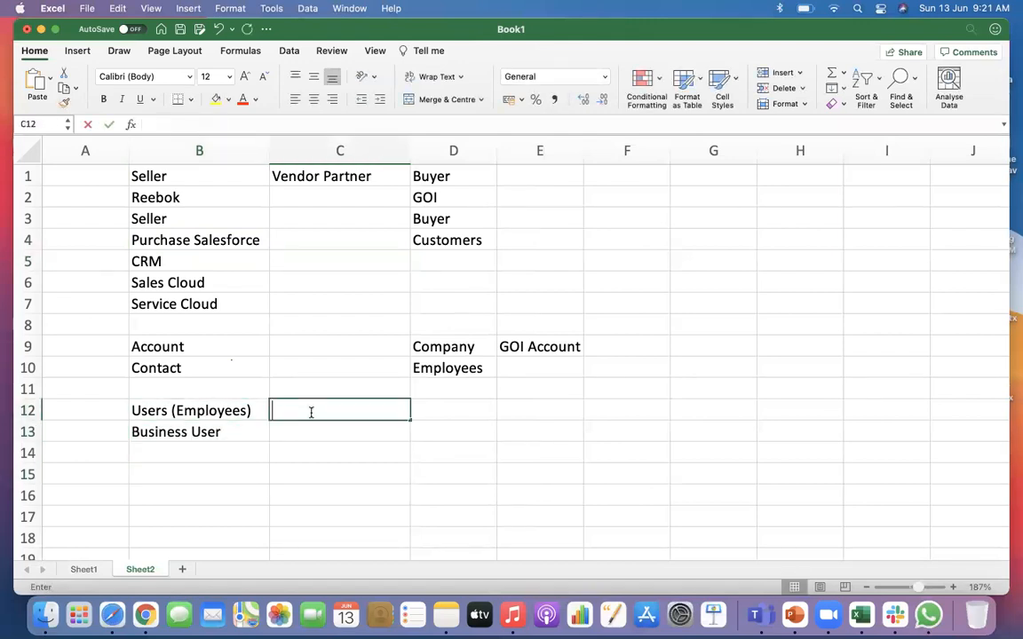
pyautogui.write('User (')
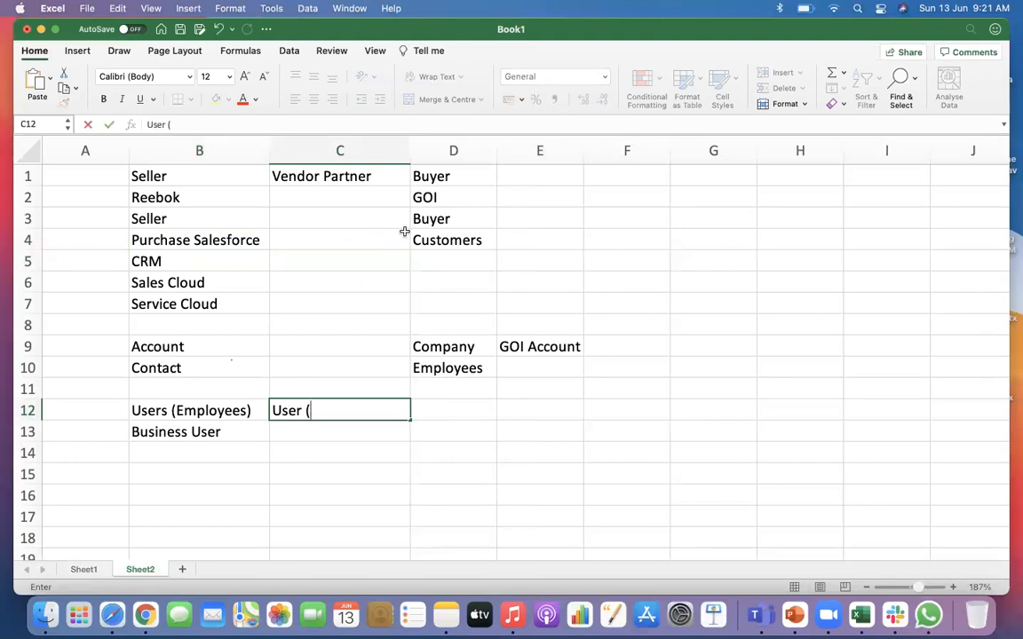
pyautogui.doubleClick(376, 176)
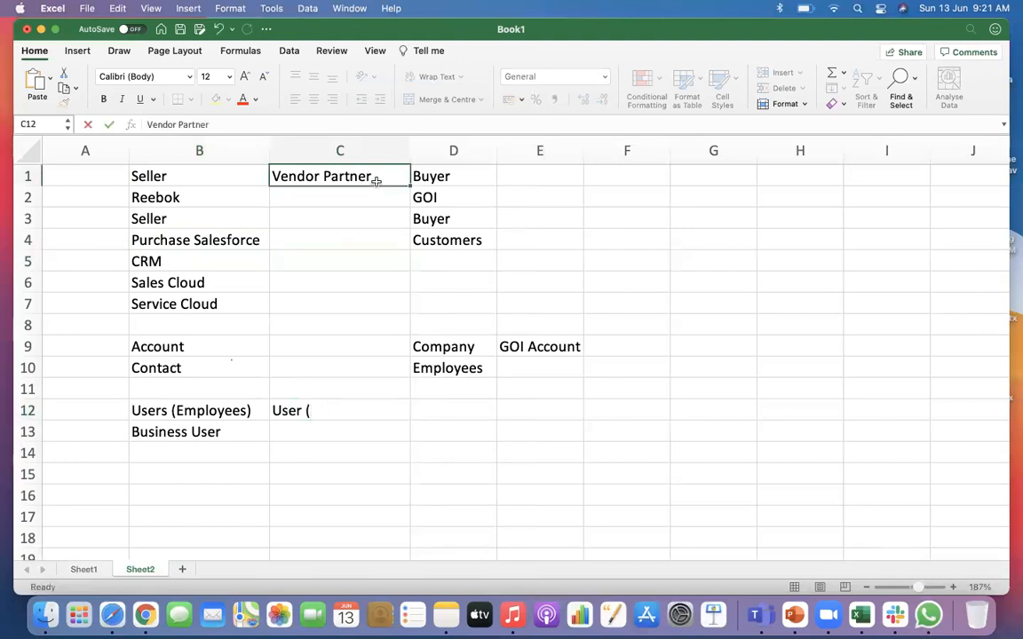
pyautogui.write('(TCS)')
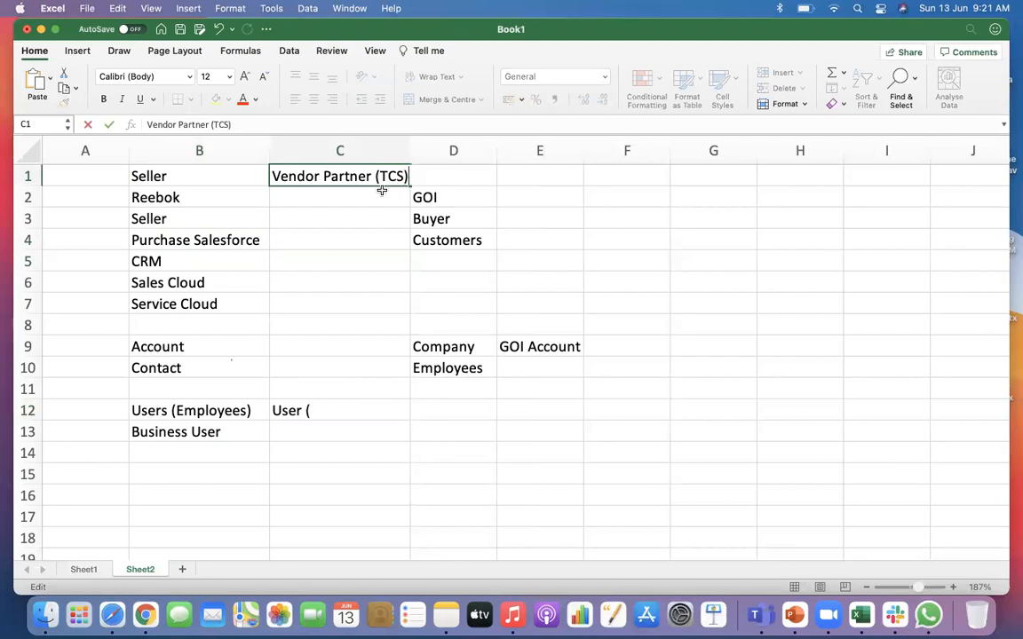
pyautogui.doubleClick(346, 414)
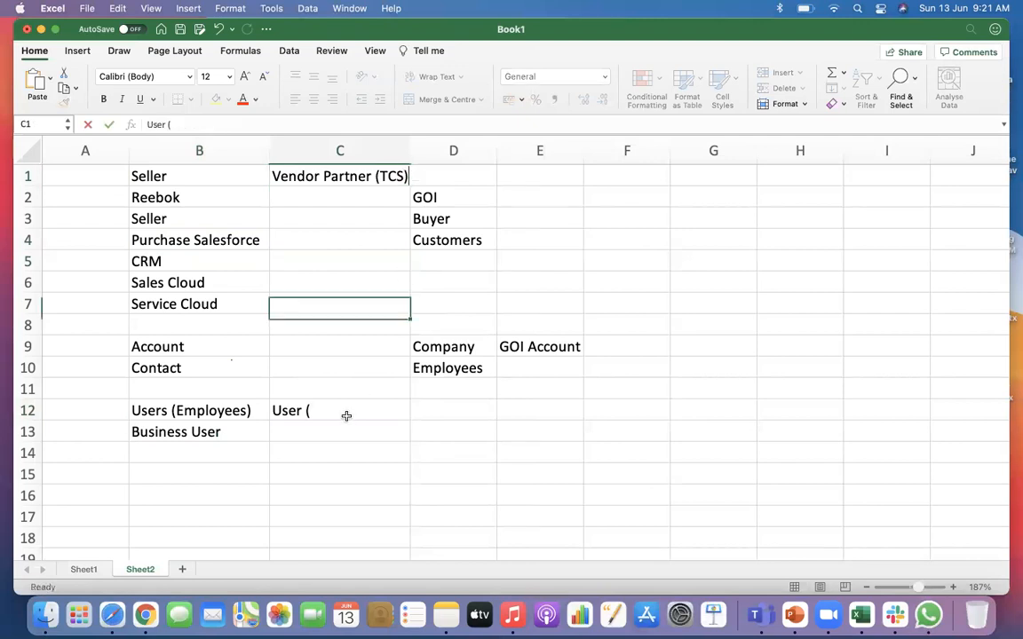
pyautogui.write('C')
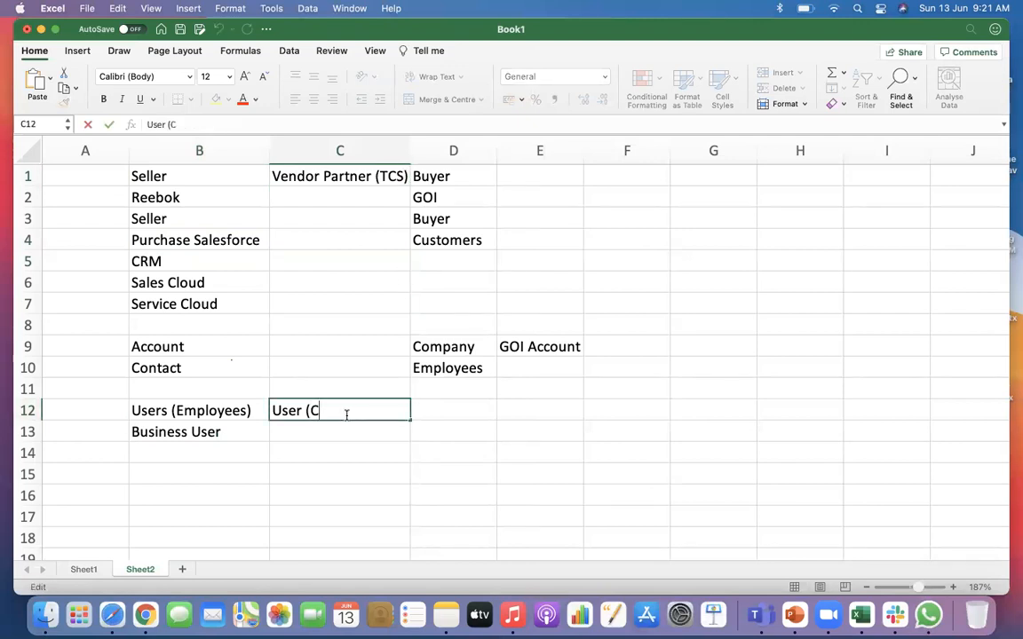
pyautogui.write('ontractors)')
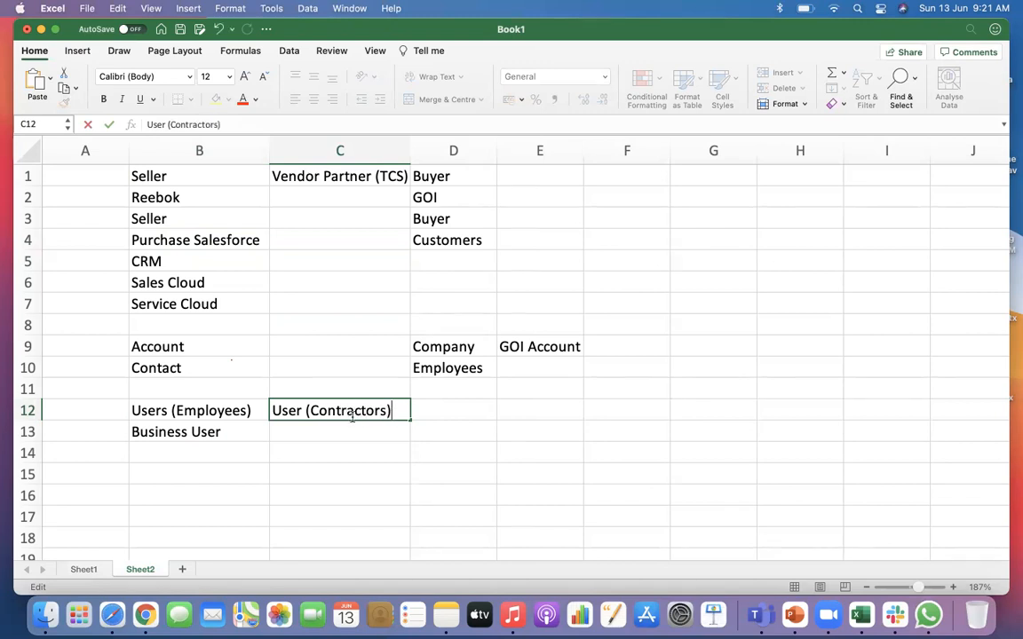
# Step: Enter "Technical Users" in cell C13 below User (Contractors)
pyautogui.click(349, 430)
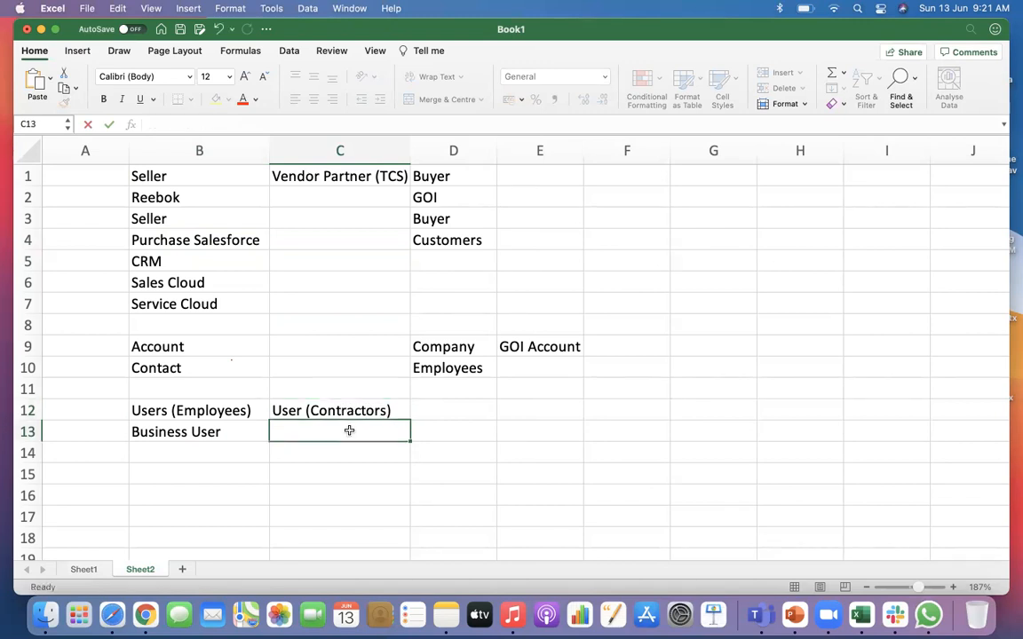
pyautogui.write('Technic')
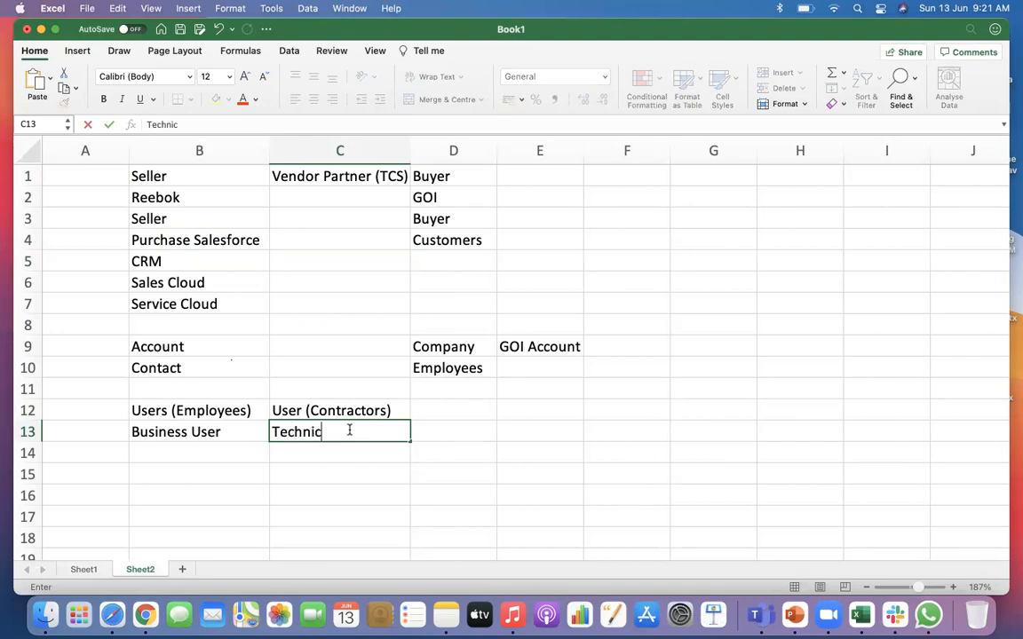
pyautogui.write('al Users')
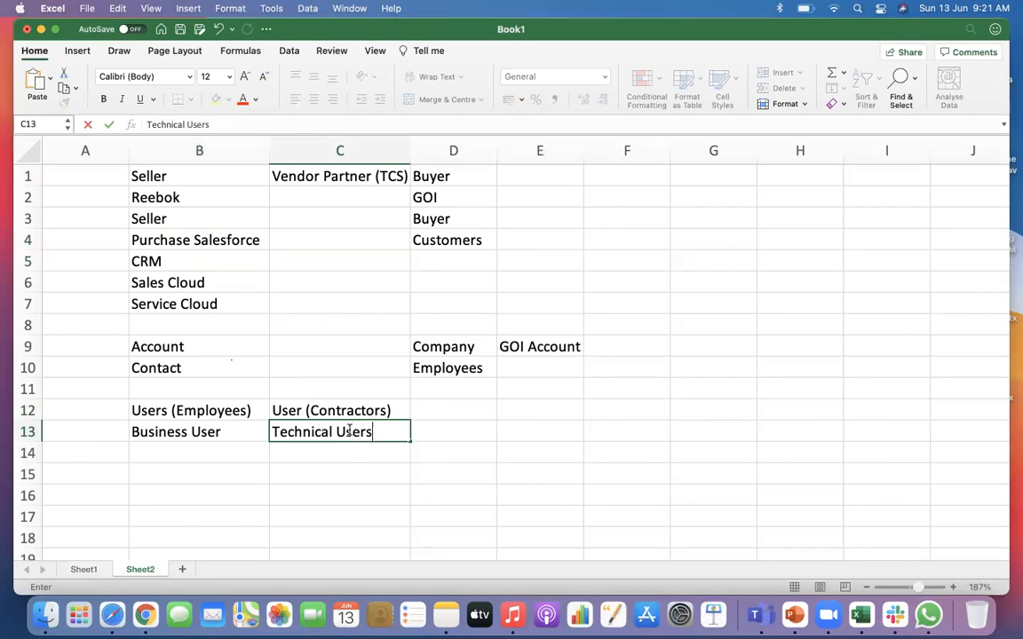
# Step: Start an entry beginning with "A" in cell C14 below Technical Users
pyautogui.doubleClick(329, 453)
pyautogui.write('A')
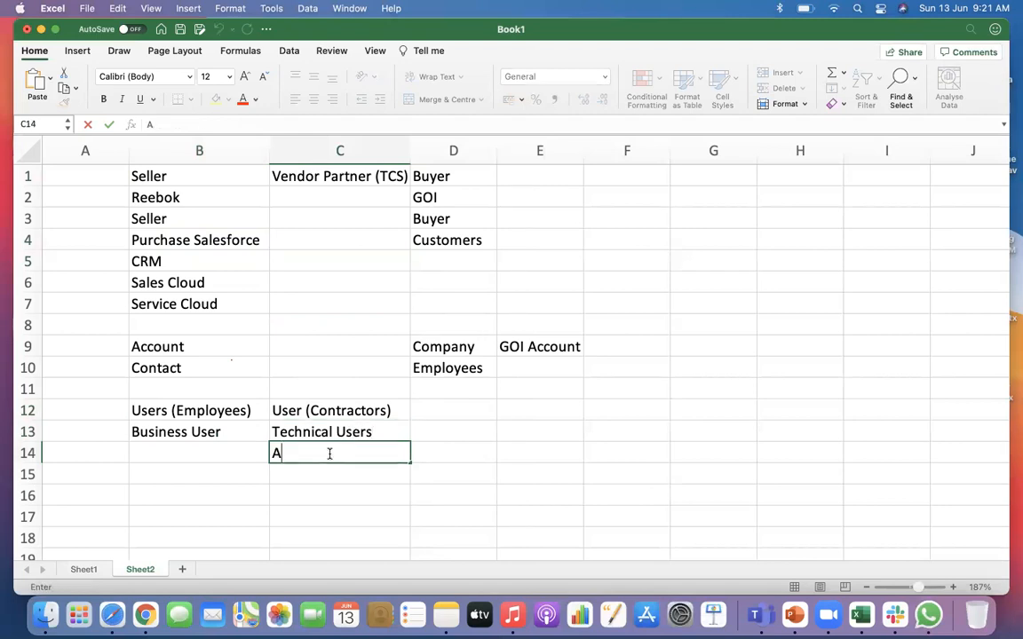
# Step: Complete the entry "Adminitrators" in cell C14 below Technical Users
pyautogui.write('dminitra')
pyautogui.write('tors')
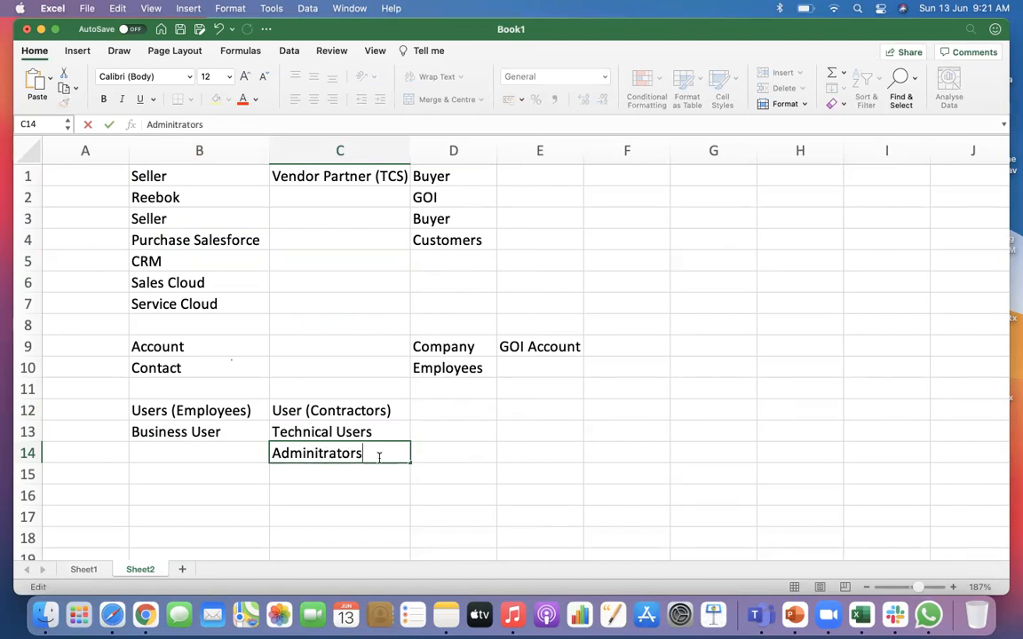
pyautogui.click(321, 473)
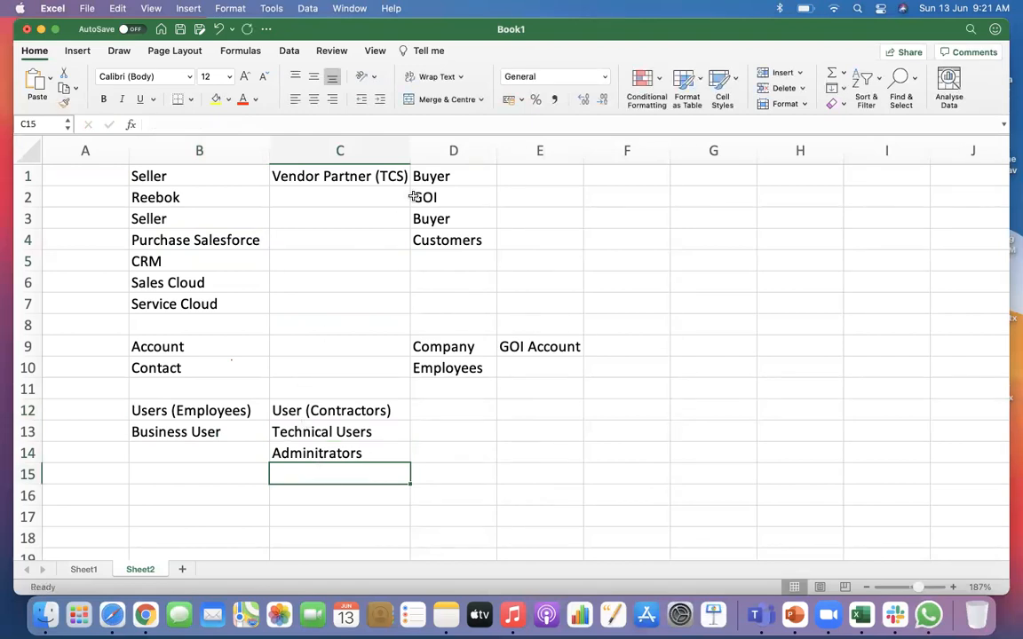
pyautogui.click(324, 172)
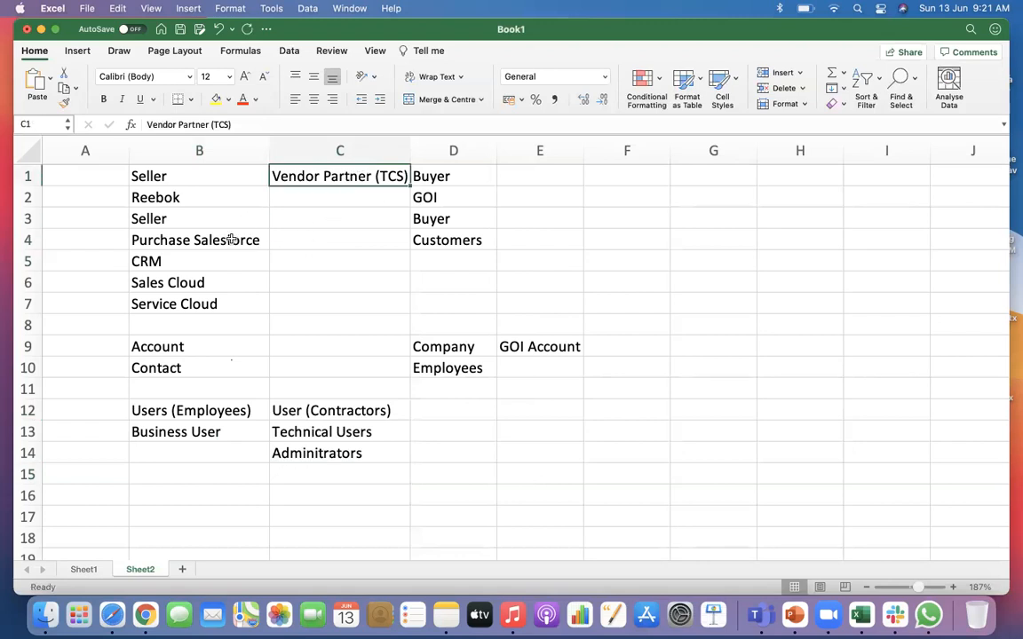
pyautogui.click(153, 193)
pyautogui.click(142, 169)
# Step: Move the contractor user entries from C12:C14 to B15:B17 and delete the Vendor Partner (TCS) column
pyautogui.moveTo(295, 412); pyautogui.dragTo(297, 453)
pyautogui.press('super+c')
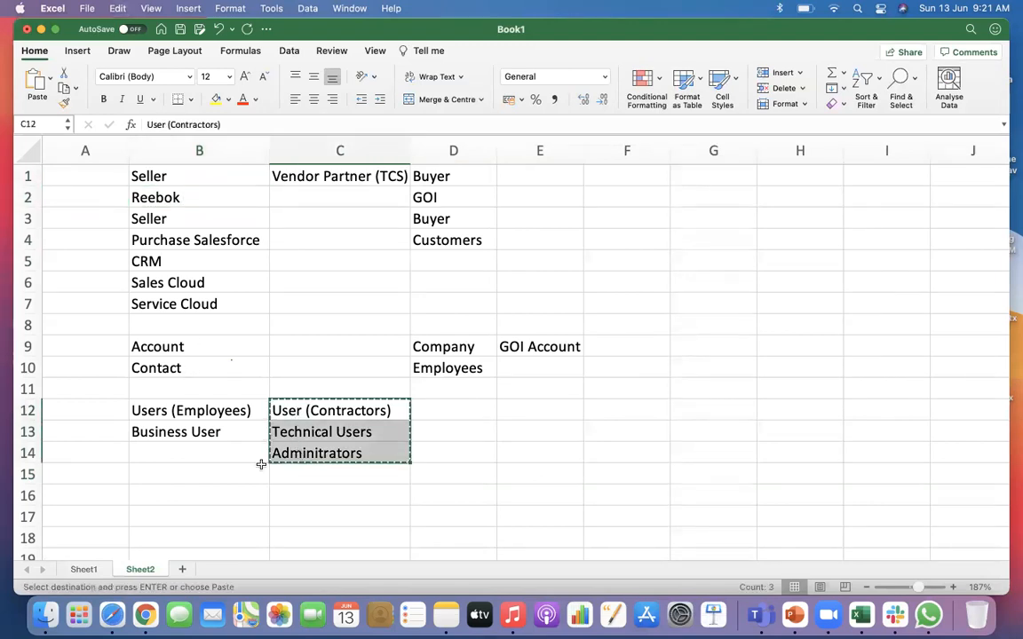
pyautogui.click(189, 475)
pyautogui.press('super+v')
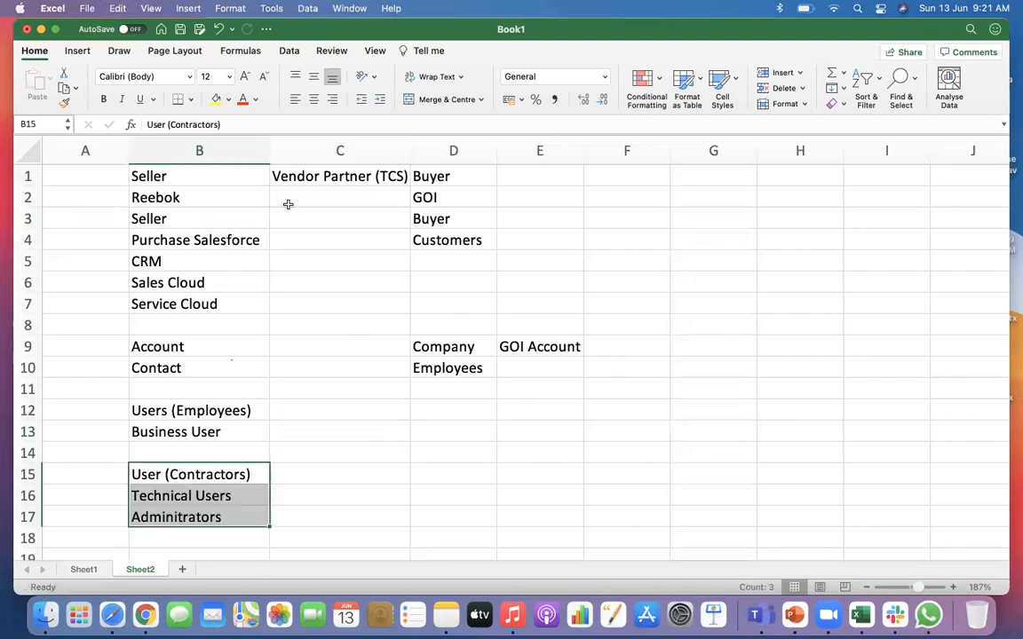
pyautogui.rightClick(327, 151)
pyautogui.click(352, 247)
# Step: Enter TCS in cell A15 beside User (Contractors)
pyautogui.click(91, 476)
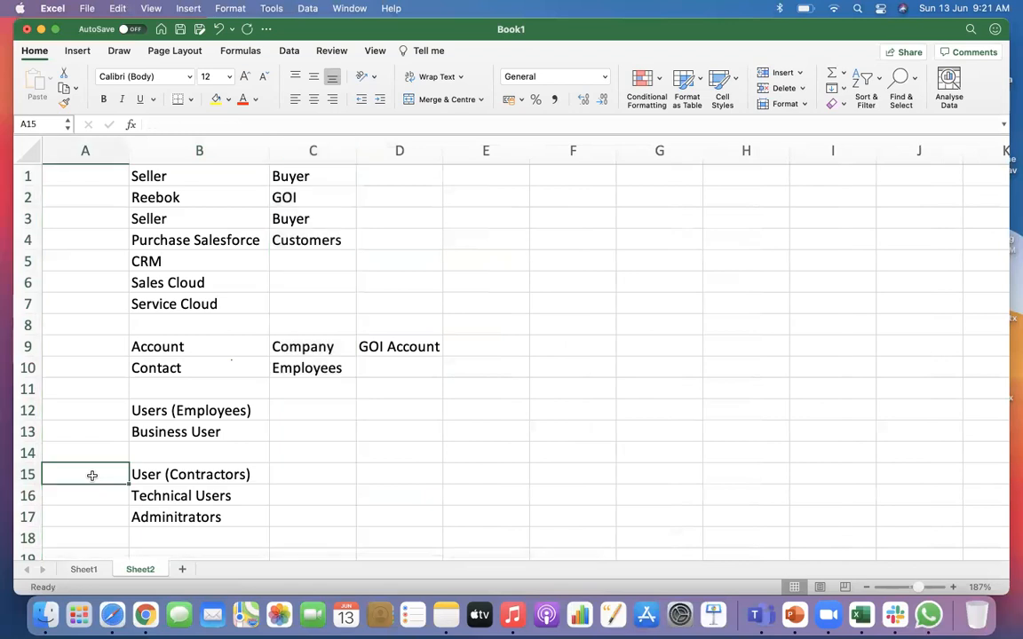
pyautogui.write('TCS')
pyautogui.click(498, 428)
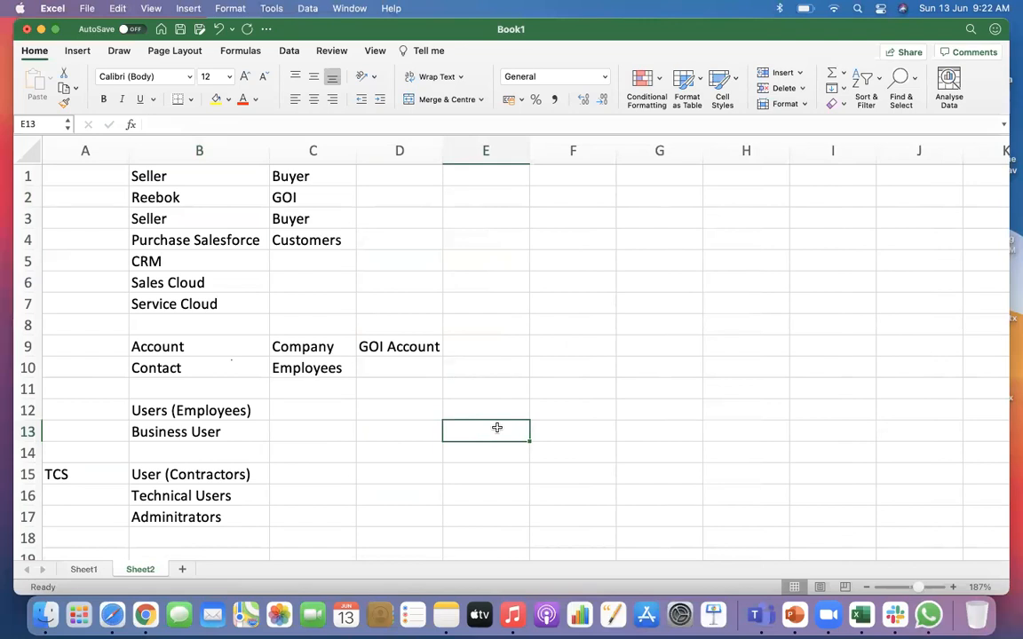
pyautogui.click(182, 174)
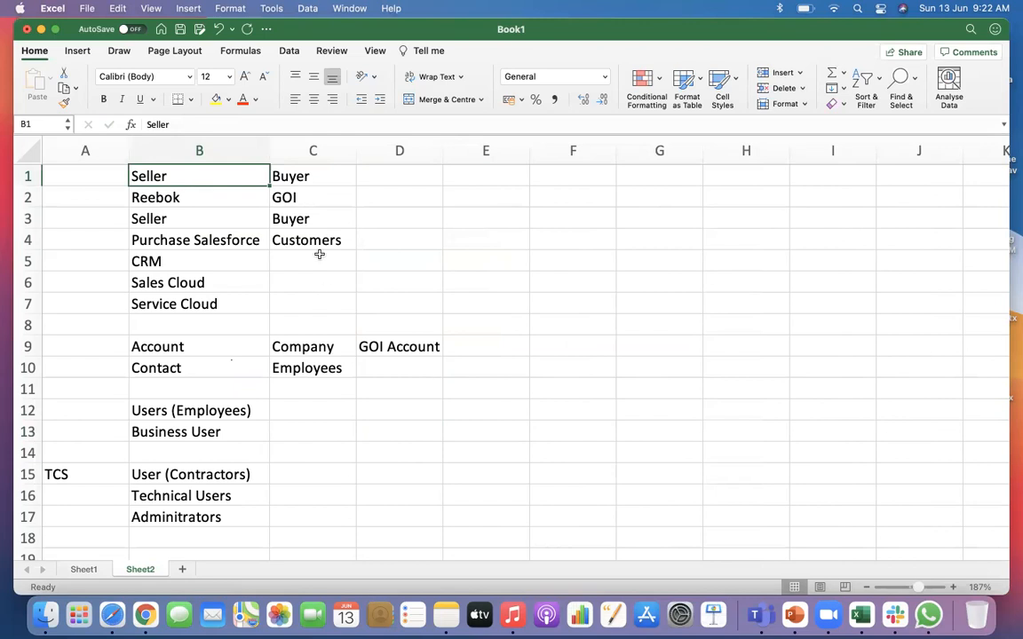
pyautogui.click(296, 176)
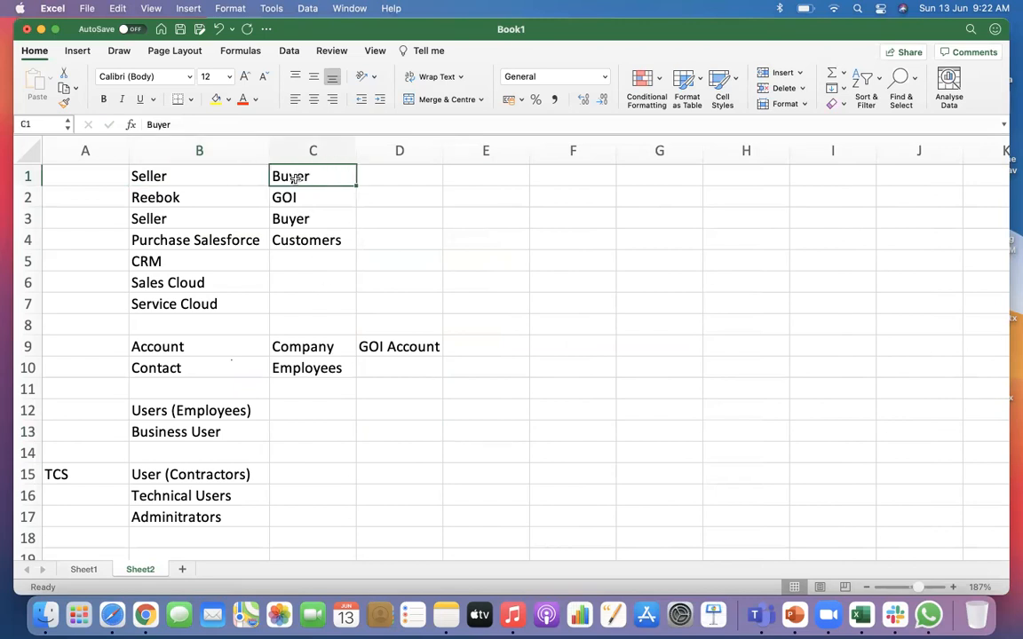
pyautogui.click(135, 175)
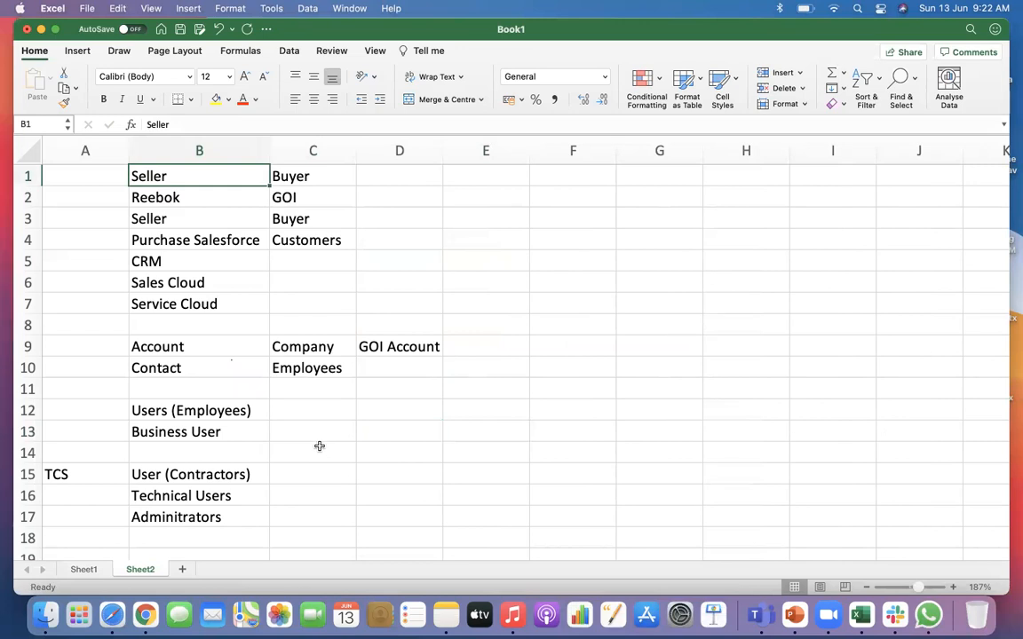
pyautogui.scroll(-2, 341, 459)
pyautogui.scroll(2, 327, 461)
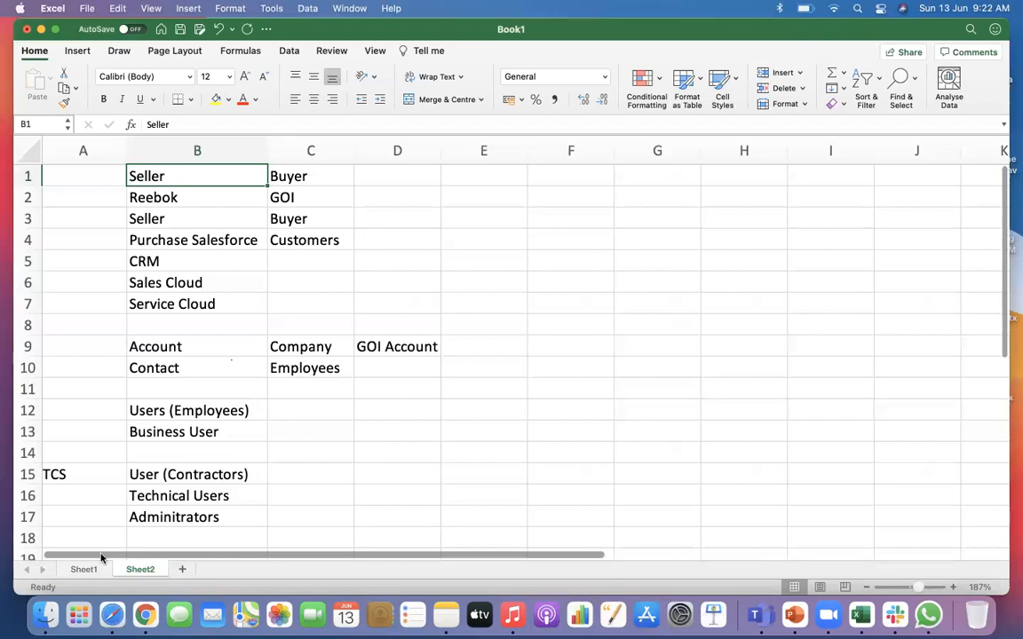
# Step: Open Sheet1 and examine the Service Cloud column with its listed objects and features
pyautogui.click(82, 570)
pyautogui.scroll(-3, 355, 444)
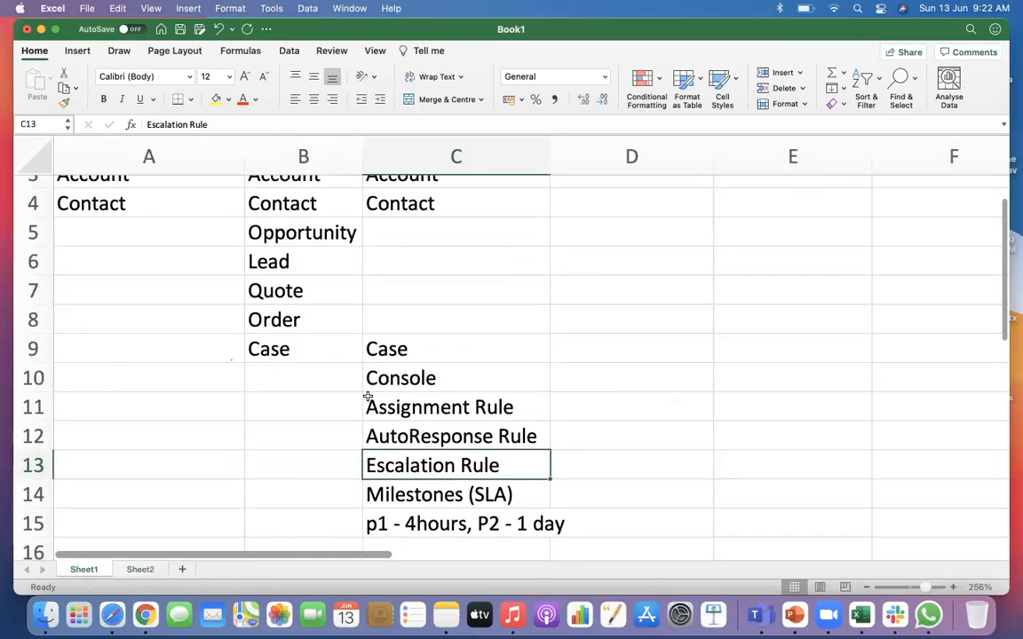
pyautogui.scroll(2, 365, 464)
pyautogui.click(400, 216)
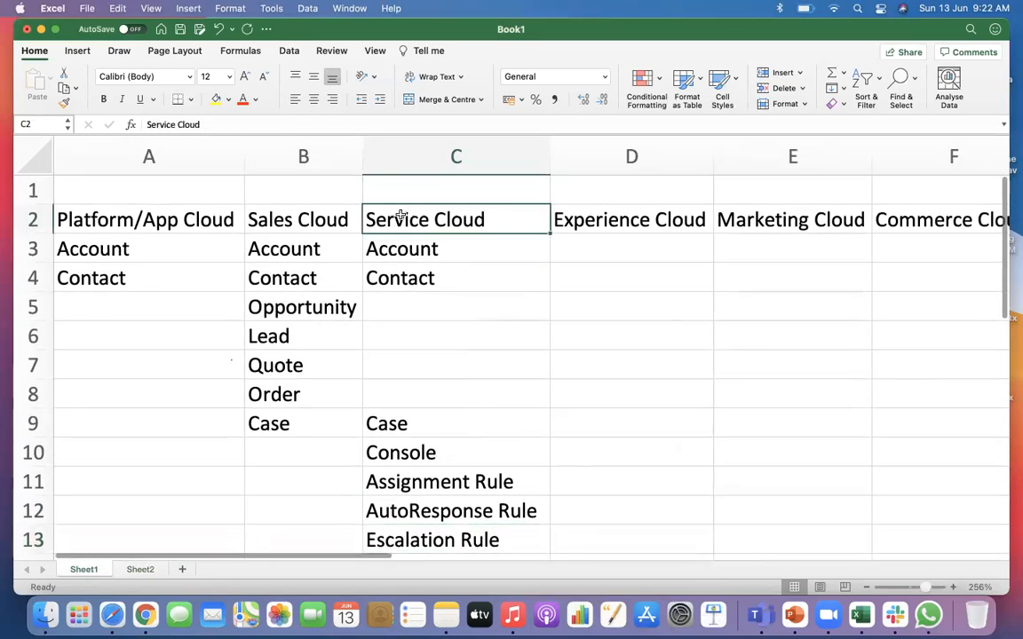
# Step: Switch to Salesforce in Safari and open the Setup page in a full-screen window
pyautogui.click(112, 624)
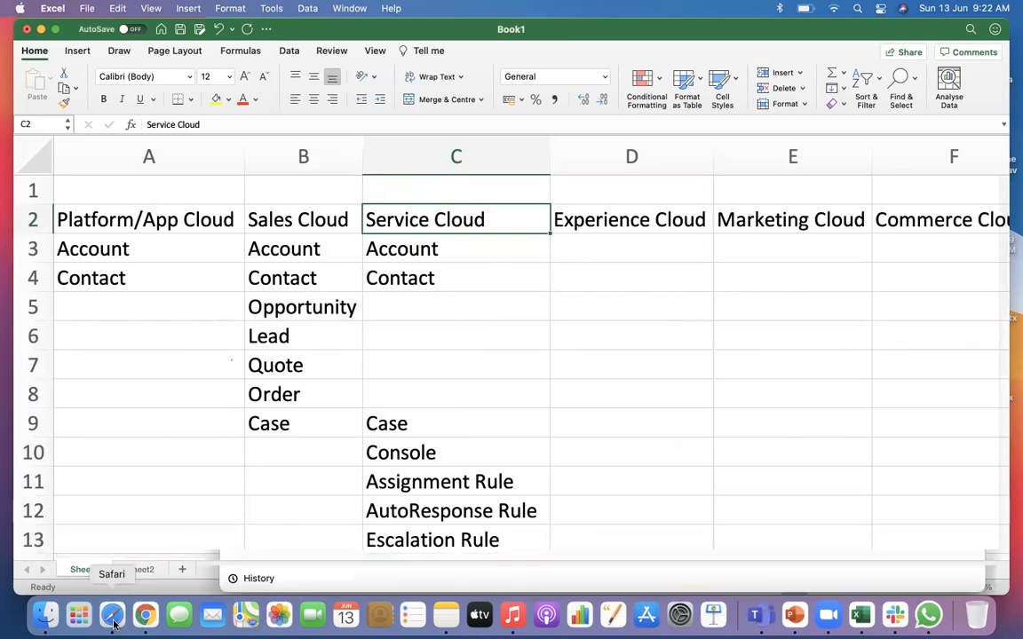
pyautogui.click(566, 319)
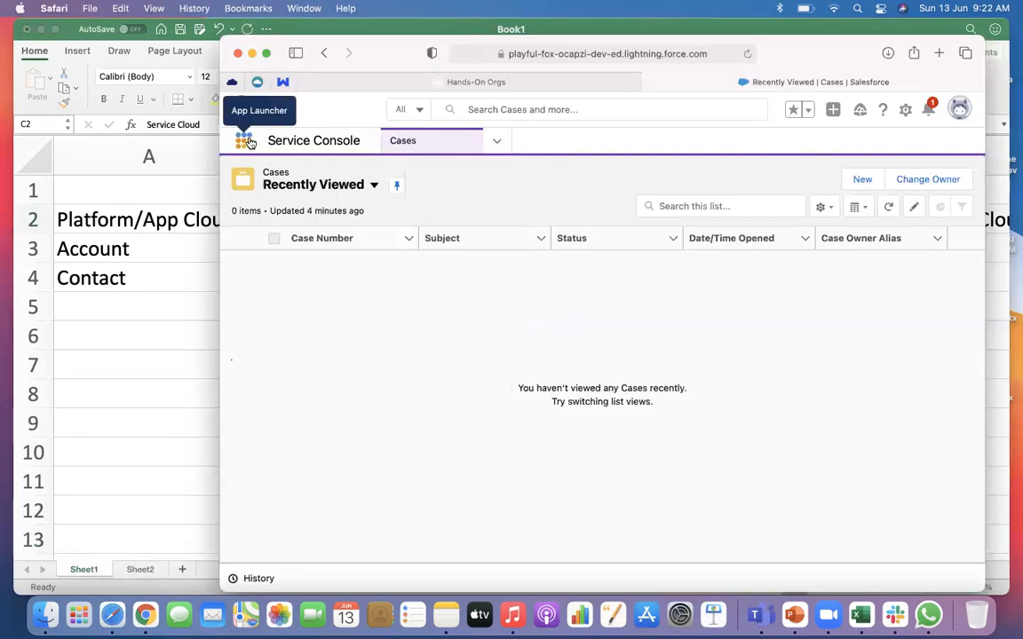
pyautogui.click(906, 109)
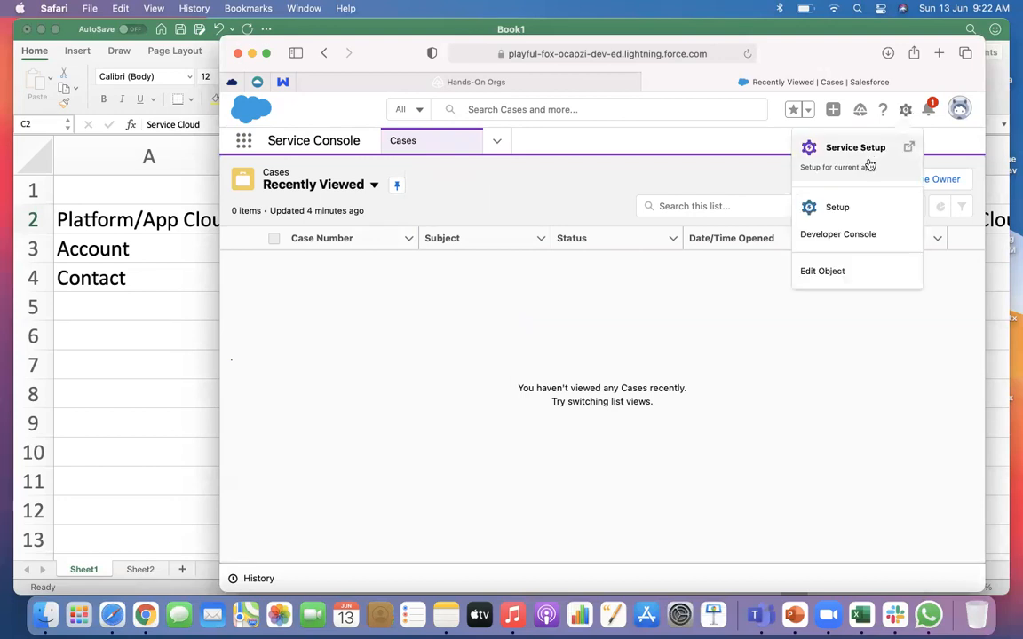
pyautogui.click(857, 209)
pyautogui.click(265, 53)
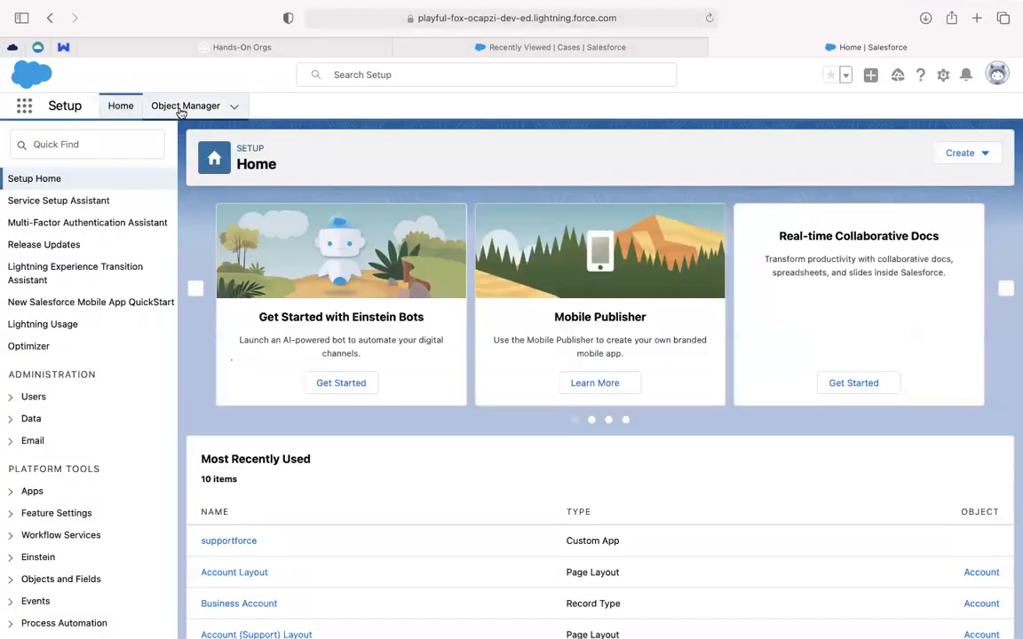
# Step: Look through Object Manager and the Setup Home page, closing the record page settings prompt
pyautogui.click(182, 110)
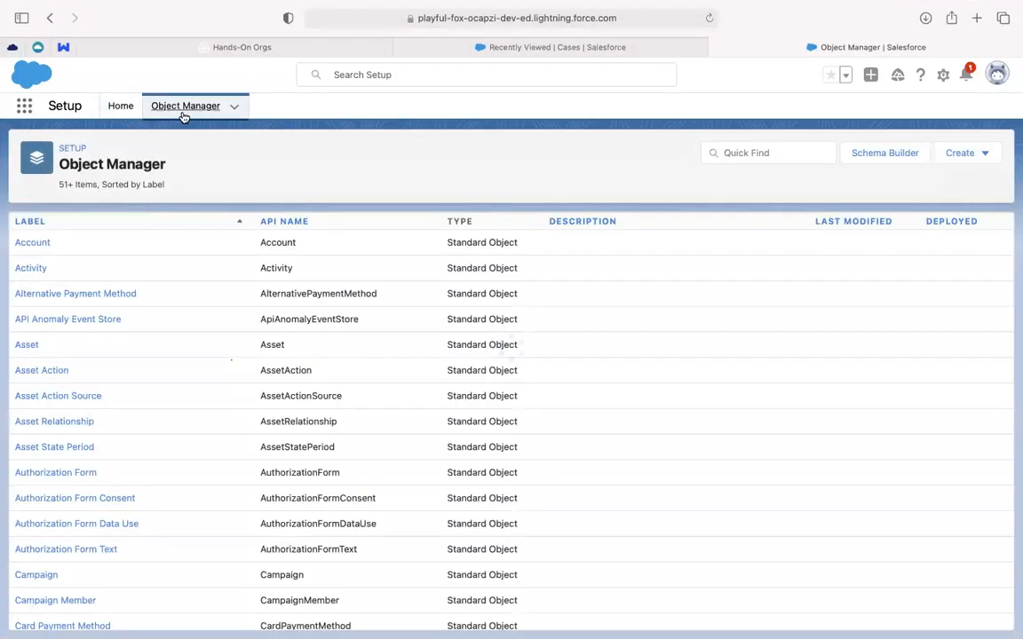
pyautogui.click(120, 107)
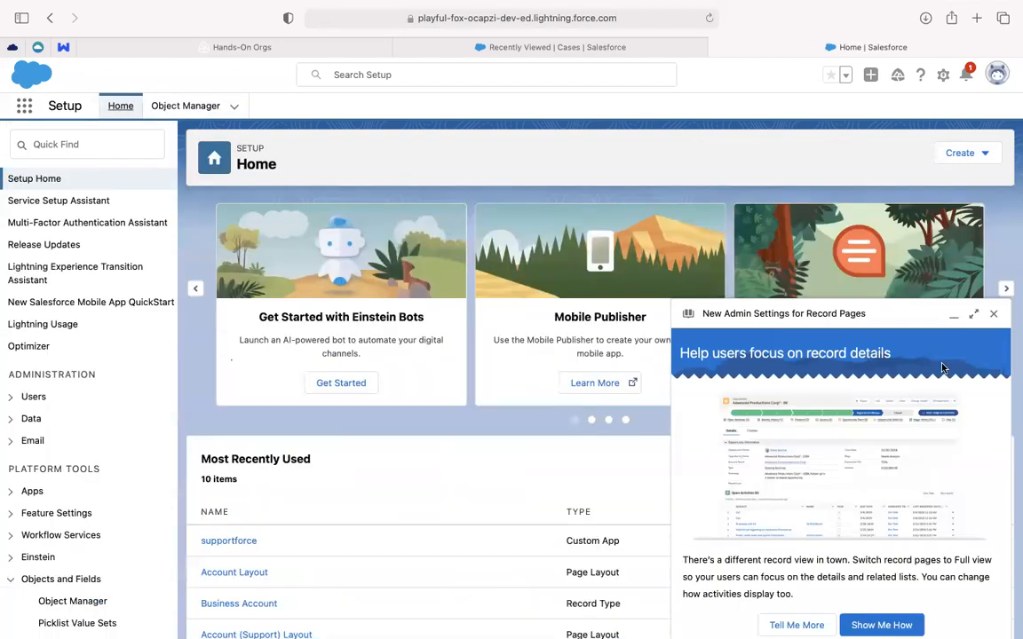
pyautogui.click(993, 315)
pyautogui.scroll(-5, 277, 566)
pyautogui.scroll(5, 276, 567)
# Step: Exit Safari's full-screen view and return to Sheet2 of the Excel workbook
pyautogui.moveTo(29, 7)
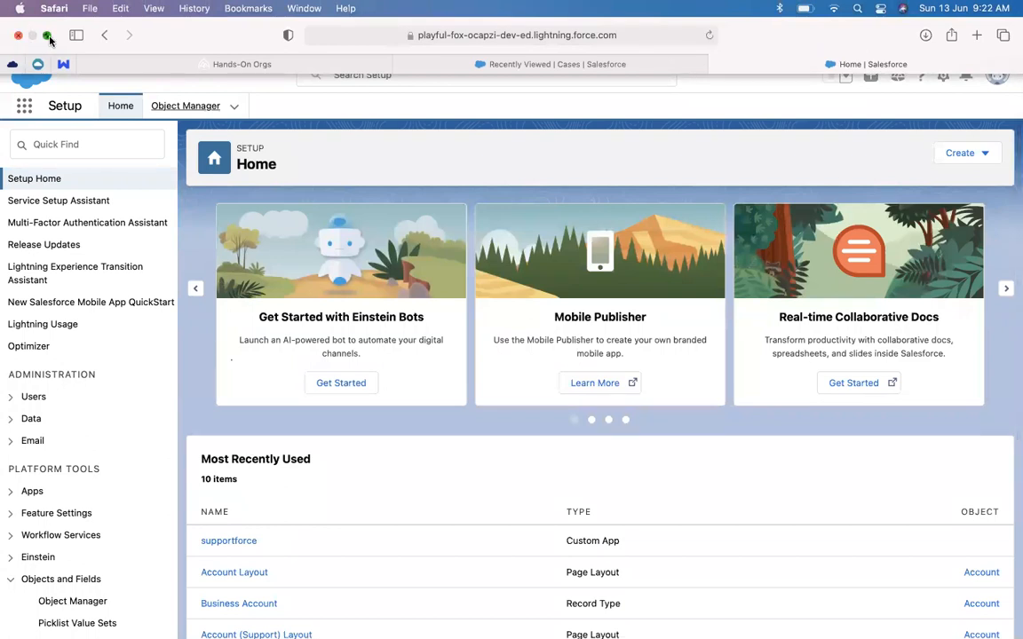
pyautogui.click(47, 35)
pyautogui.click(109, 353)
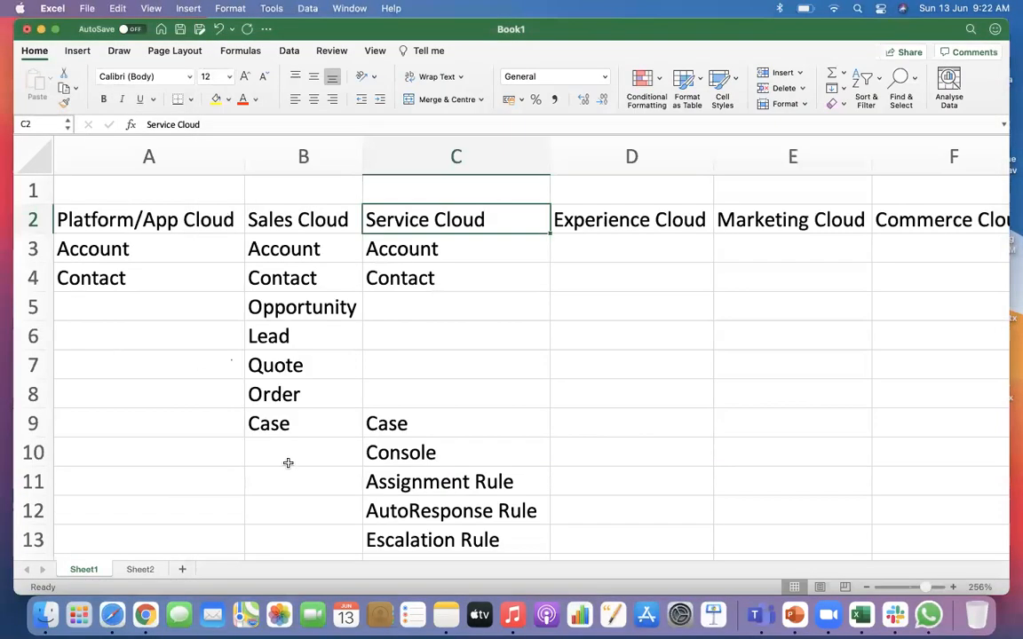
pyautogui.click(138, 570)
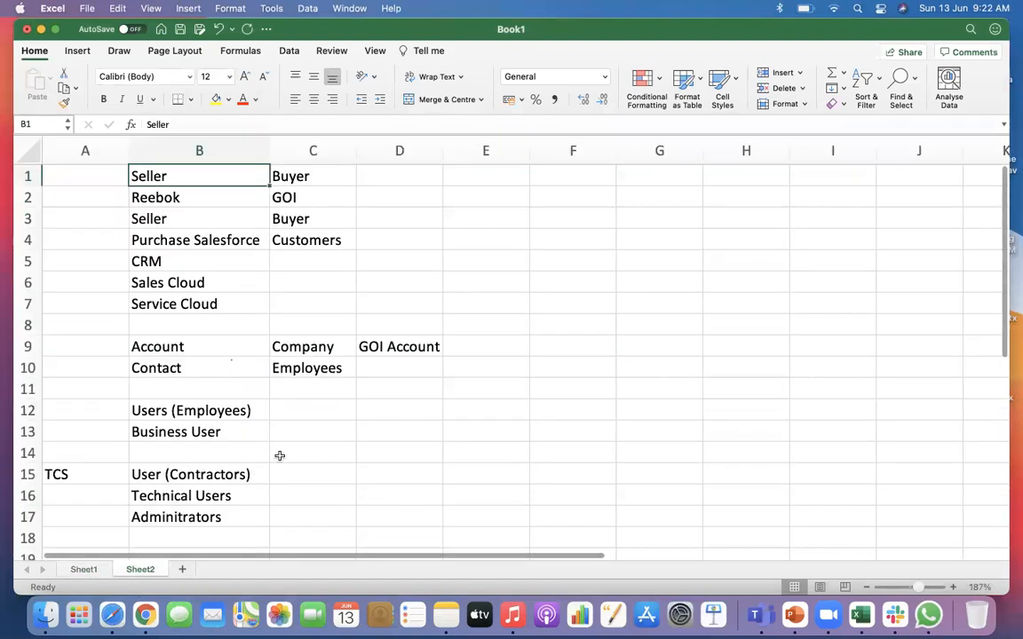
# Step: Review the seller, buyer, account, contact and user entries on Sheet2
pyautogui.scroll(-3, 377, 417)
pyautogui.scroll(3, 385, 419)
pyautogui.scroll(-4, 384, 420)
pyautogui.scroll(4, 384, 419)
pyautogui.click(300, 179)
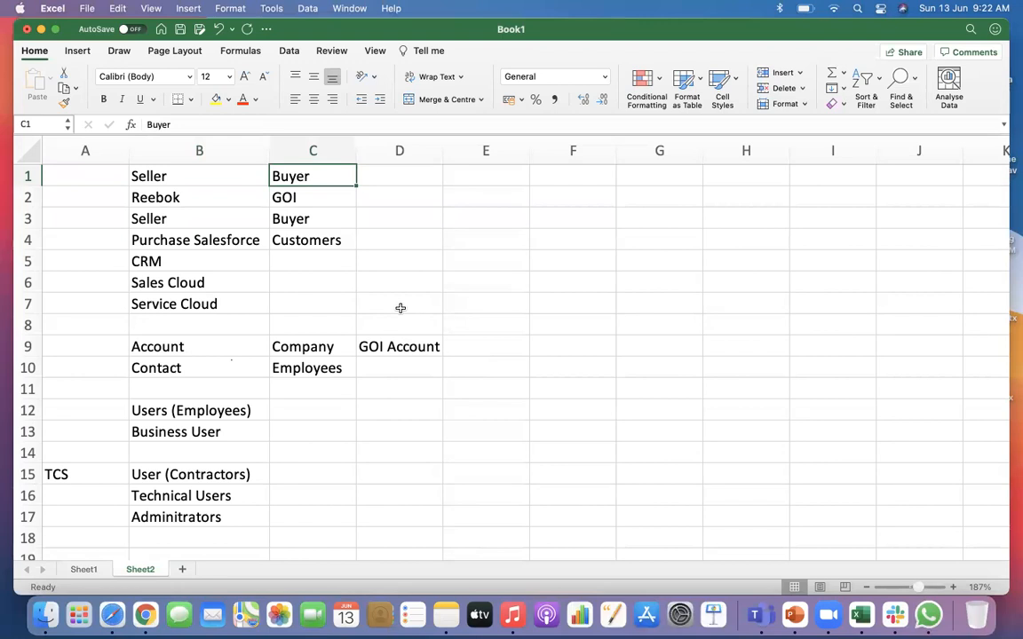
pyautogui.scroll(-5, 400, 308)
pyautogui.scroll(5, 400, 308)
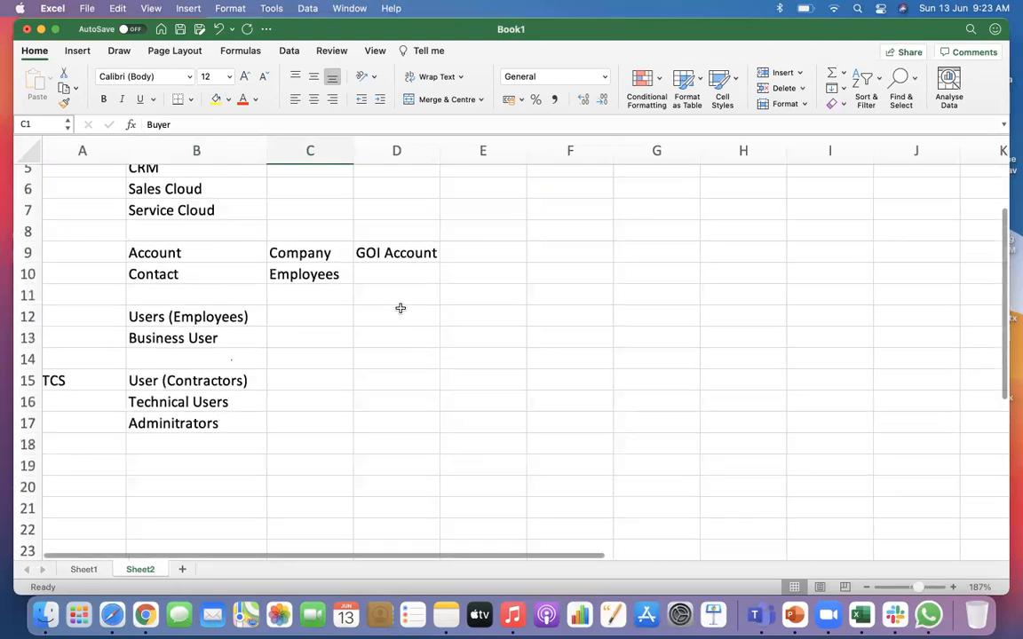
pyautogui.scroll(-6, 401, 308)
pyautogui.click(302, 404)
pyautogui.press('pageup')
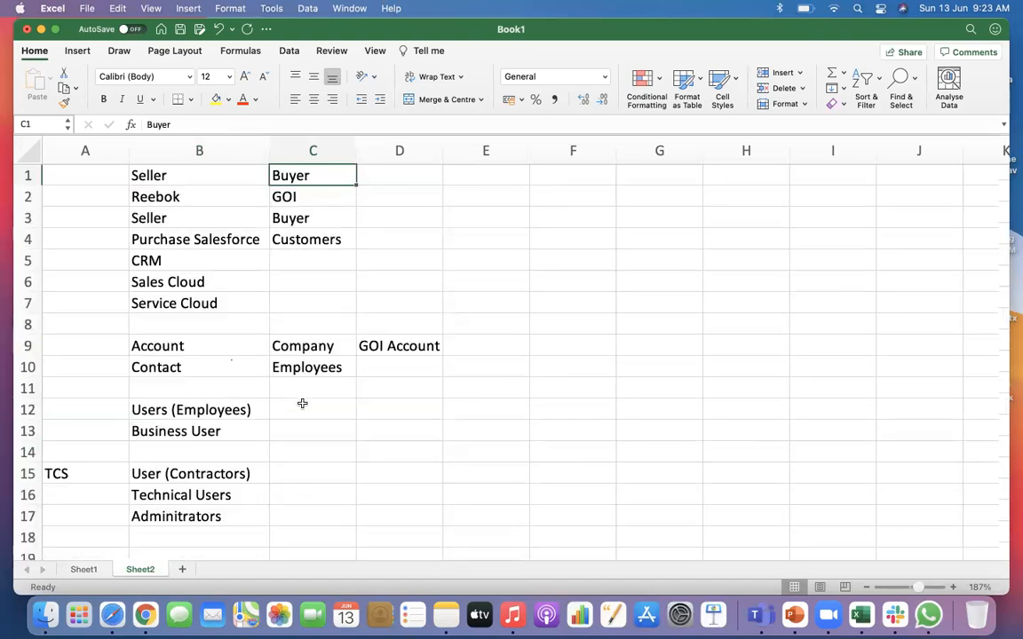
pyautogui.press('pagedown')
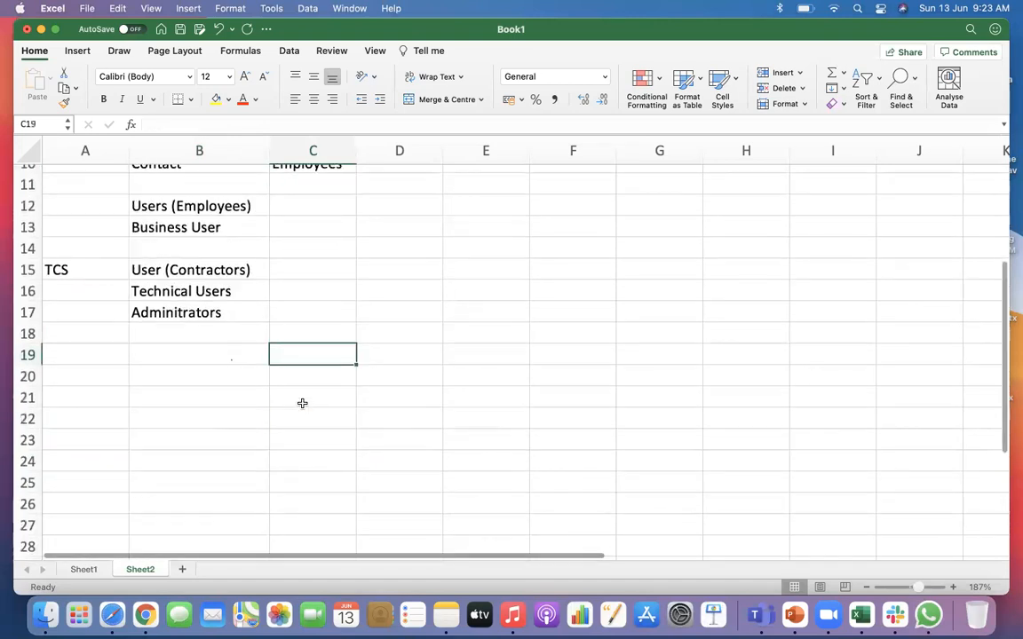
# Step: Enter "Service Rep" in cell B19 below the contractor user entries
pyautogui.click(177, 356)
pyautogui.click(175, 230)
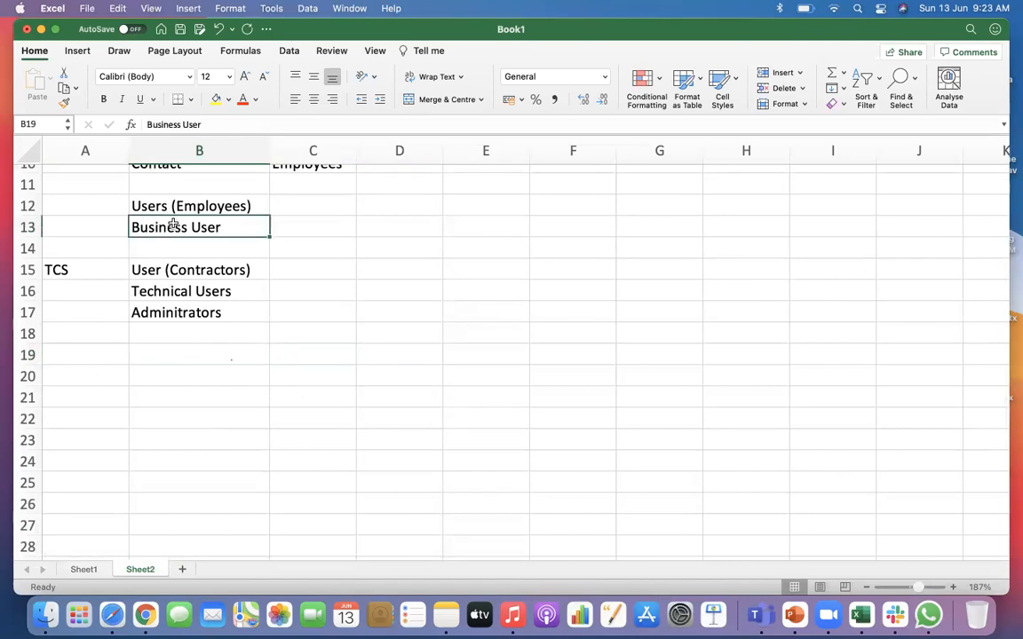
pyautogui.moveTo(149, 203); pyautogui.dragTo(160, 228)
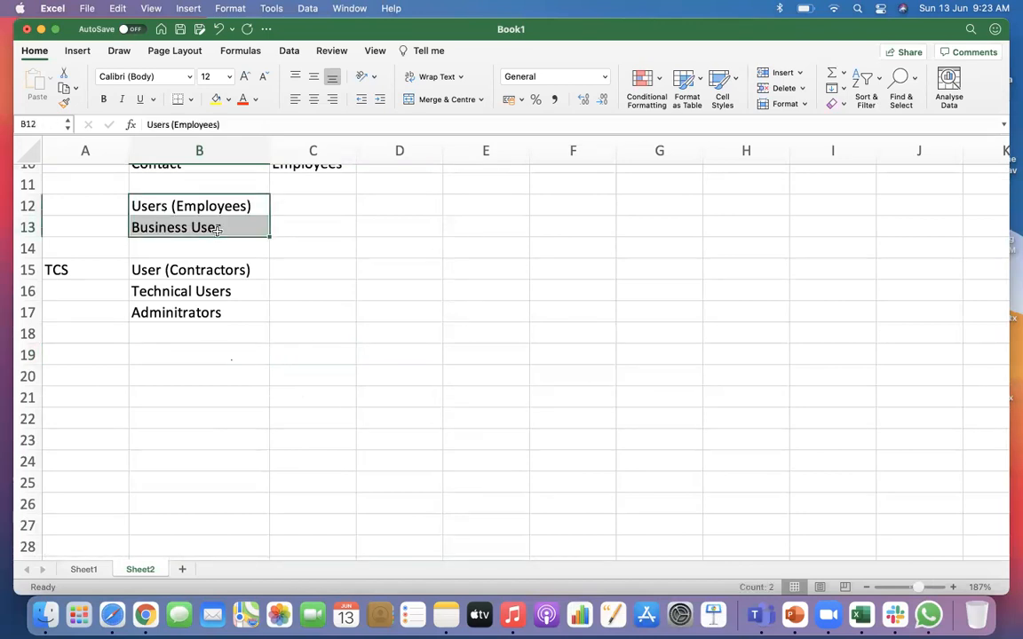
pyautogui.click(177, 350)
pyautogui.write('A')
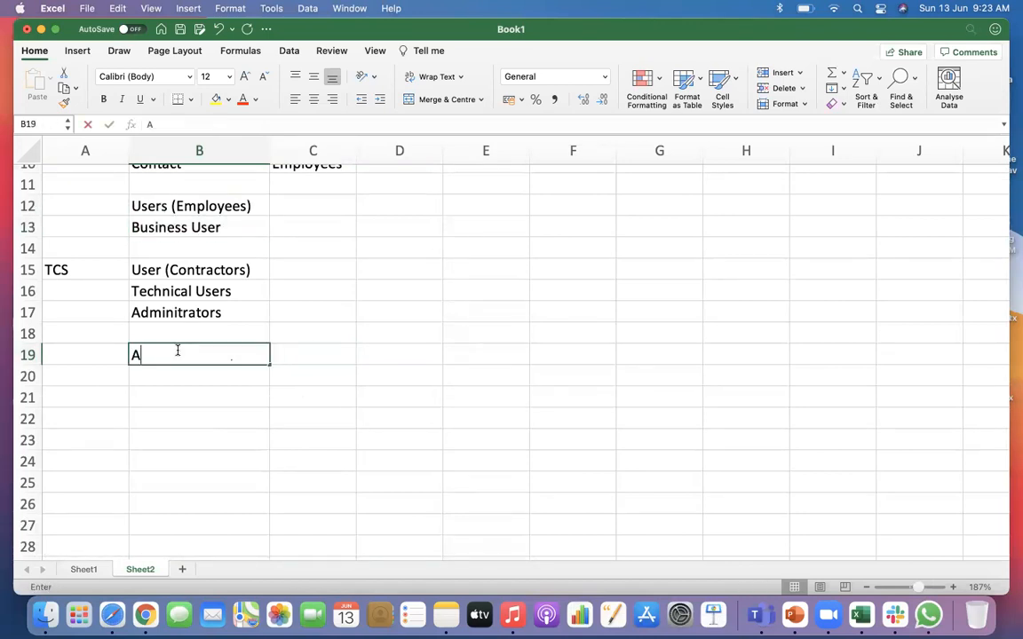
pyautogui.press('BackSpace')
pyautogui.write('Service Re')
pyautogui.click(266, 389)
pyautogui.click(207, 349)
# Step: Enter "Contact" in cell C19 beside Service Rep
pyautogui.scroll(5, 309, 378)
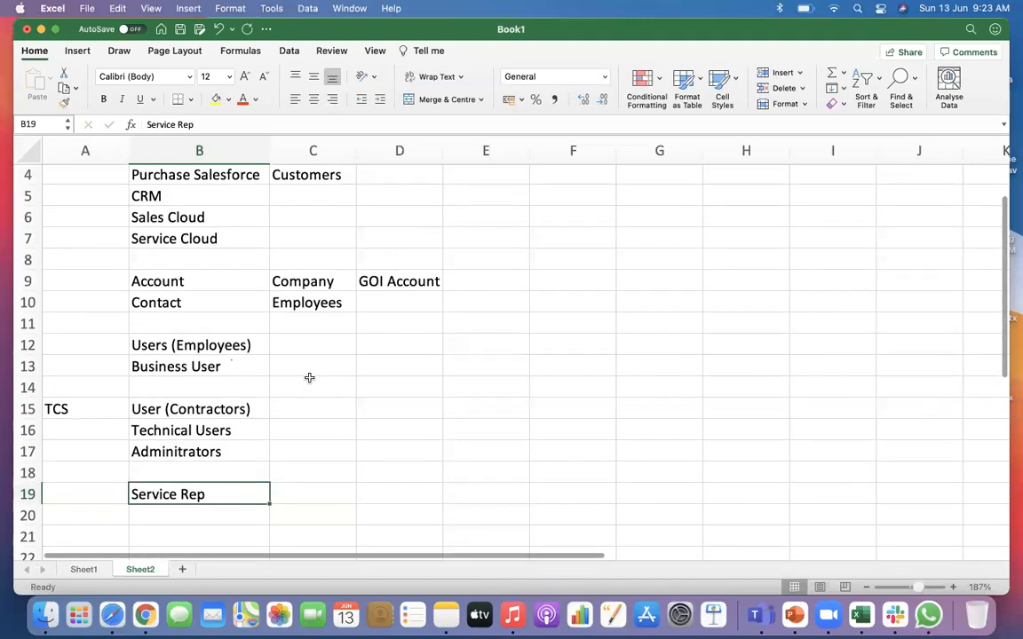
pyautogui.scroll(-3, 309, 378)
pyautogui.scroll(6, 310, 355)
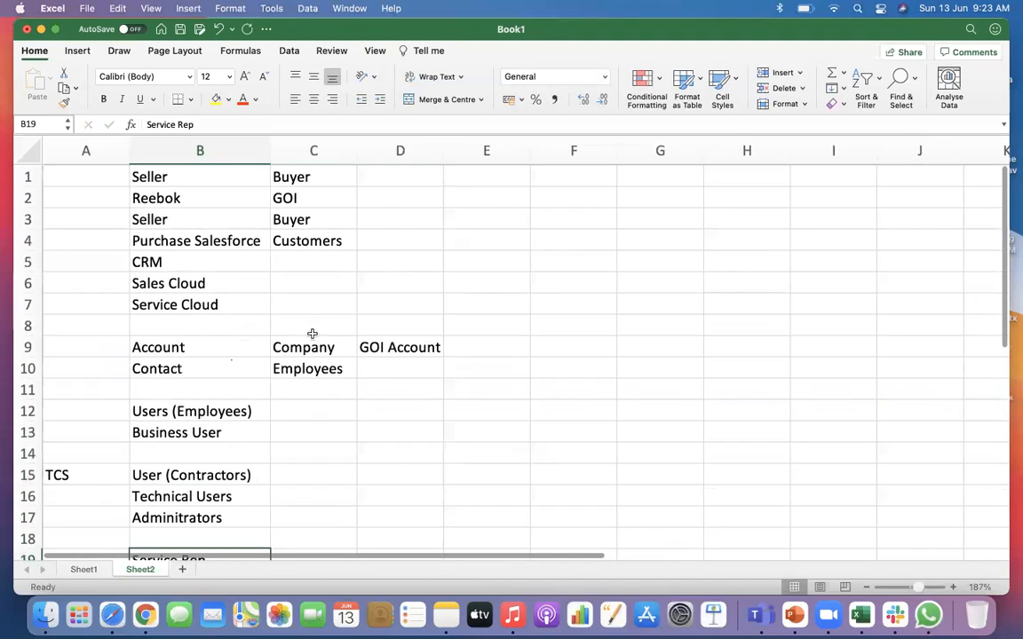
pyautogui.click(302, 371)
pyautogui.scroll(-5, 303, 372)
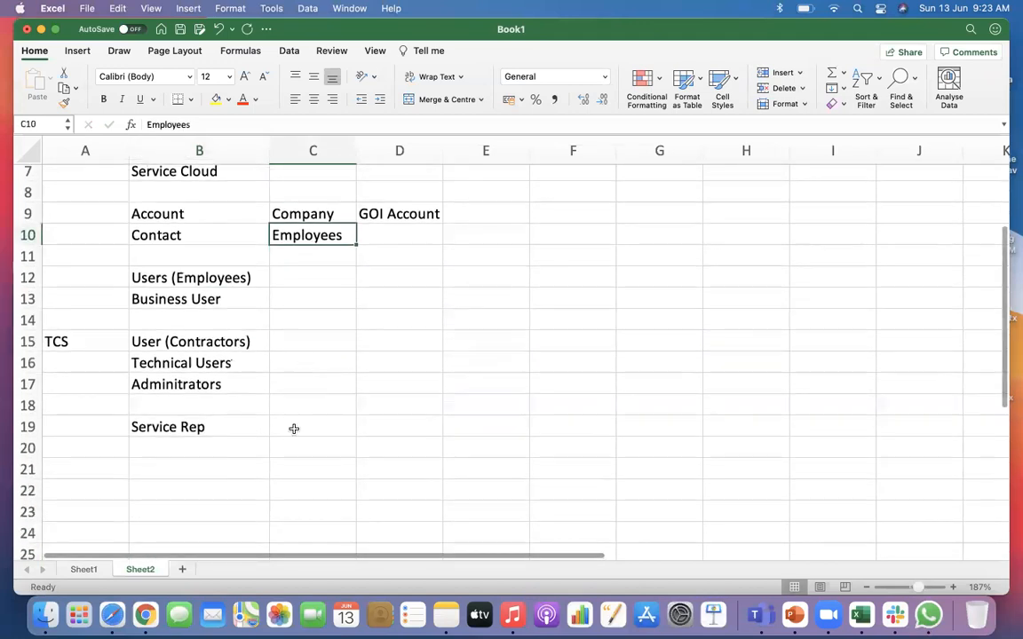
pyautogui.click(292, 428)
pyautogui.write('Conac')
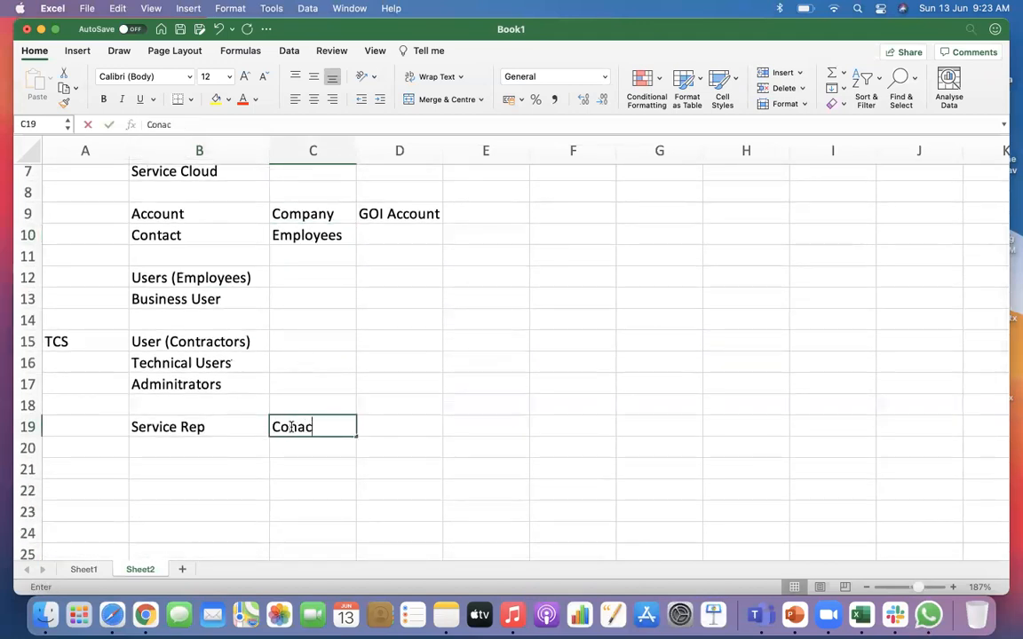
pyautogui.press('BackSpace')
pyautogui.press('BackSpace')
pyautogui.press('BackSpace')
pyautogui.write('tact')
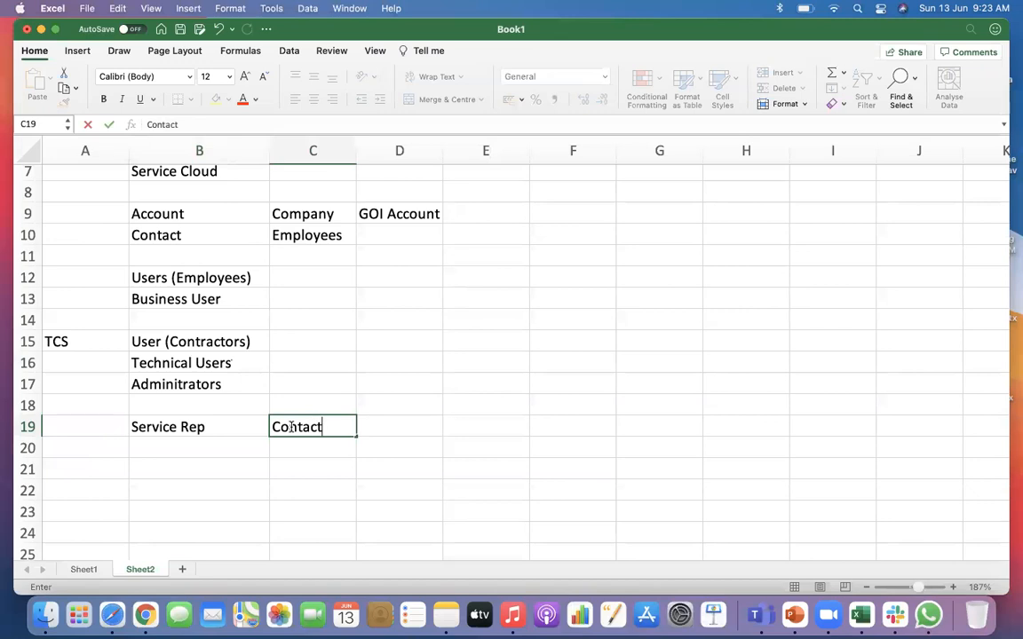
pyautogui.click(237, 452)
pyautogui.click(168, 425)
pyautogui.click(183, 448)
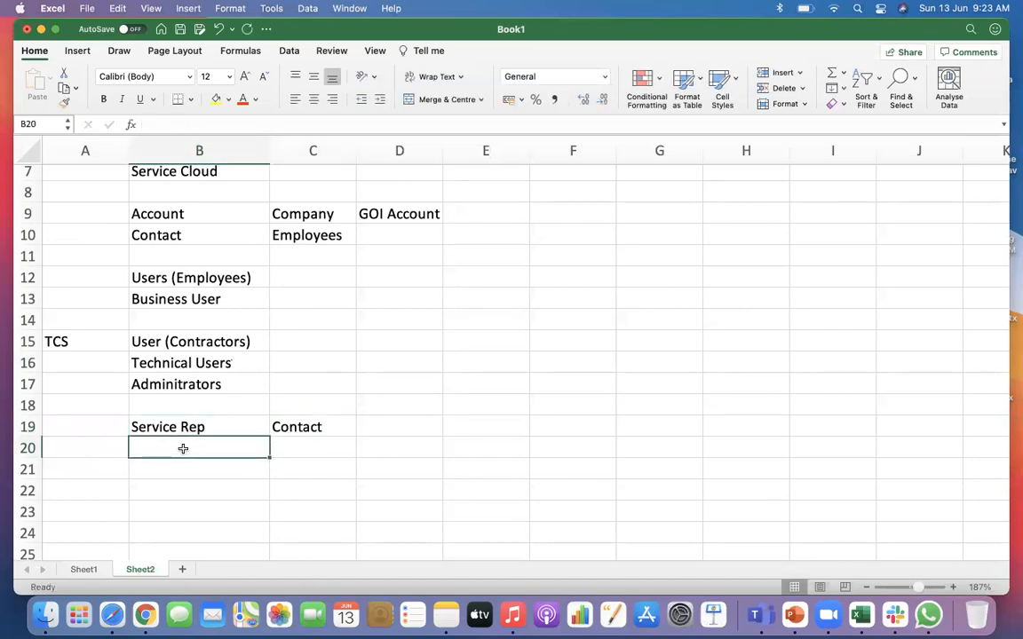
# Step: Enter "Case" in cell C20 below the Contact entry on Sheet2
pyautogui.write('C')
pyautogui.press('BackSpace')
pyautogui.click(291, 447)
pyautogui.write('Cas')
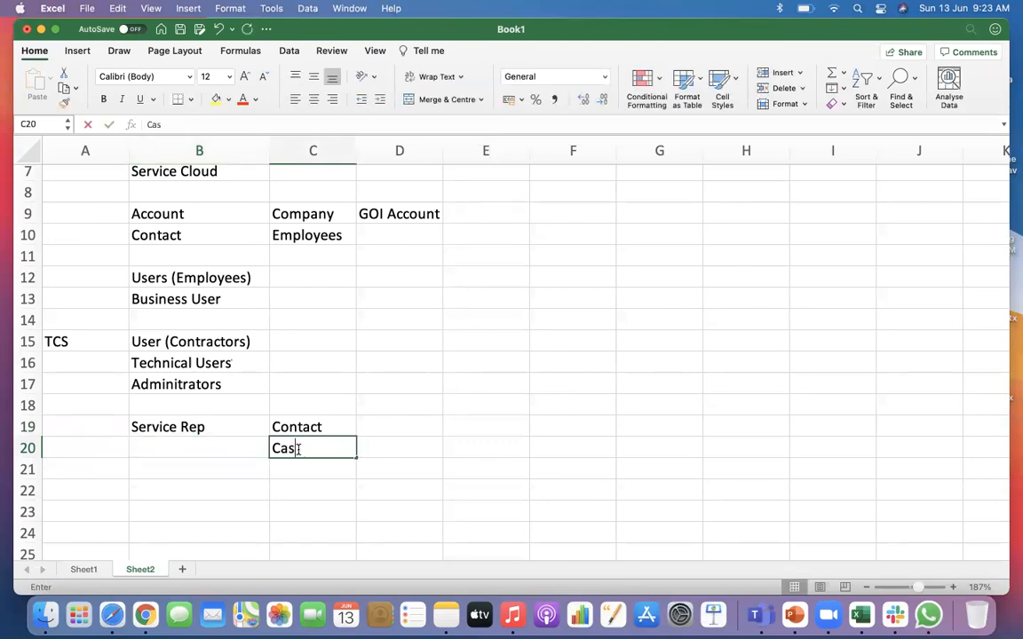
pyautogui.click(404, 484)
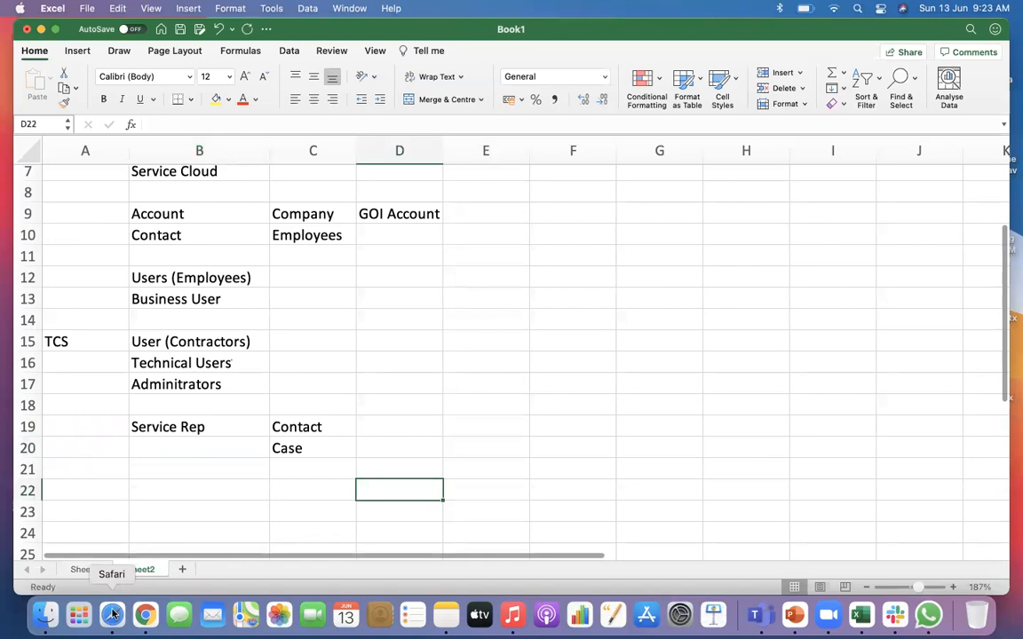
# Step: Switch to Salesforce in Safari, open the Service app and start a new case
pyautogui.click(112, 612)
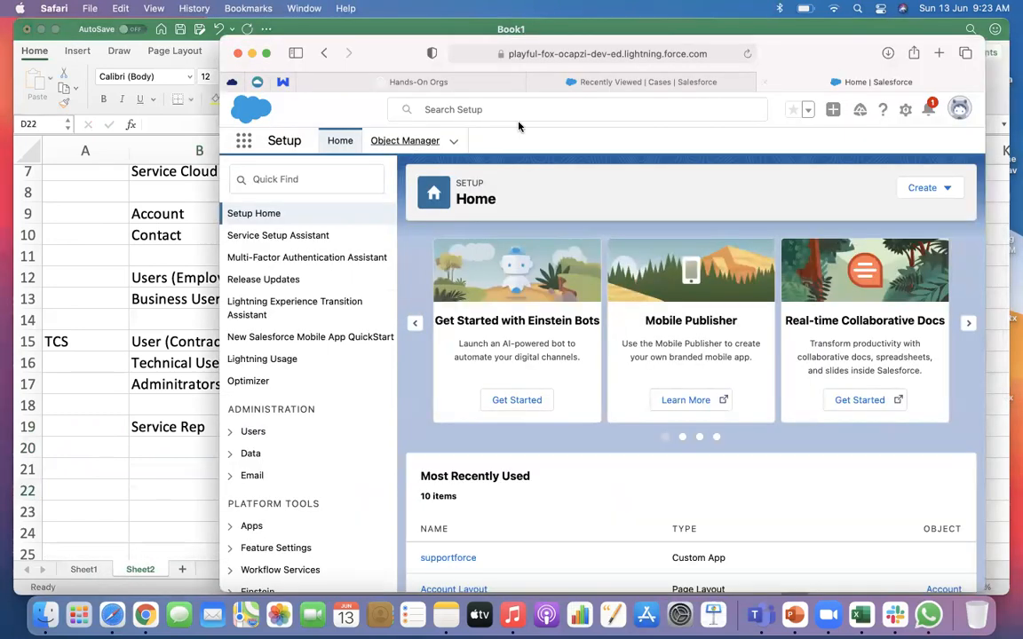
pyautogui.click(245, 142)
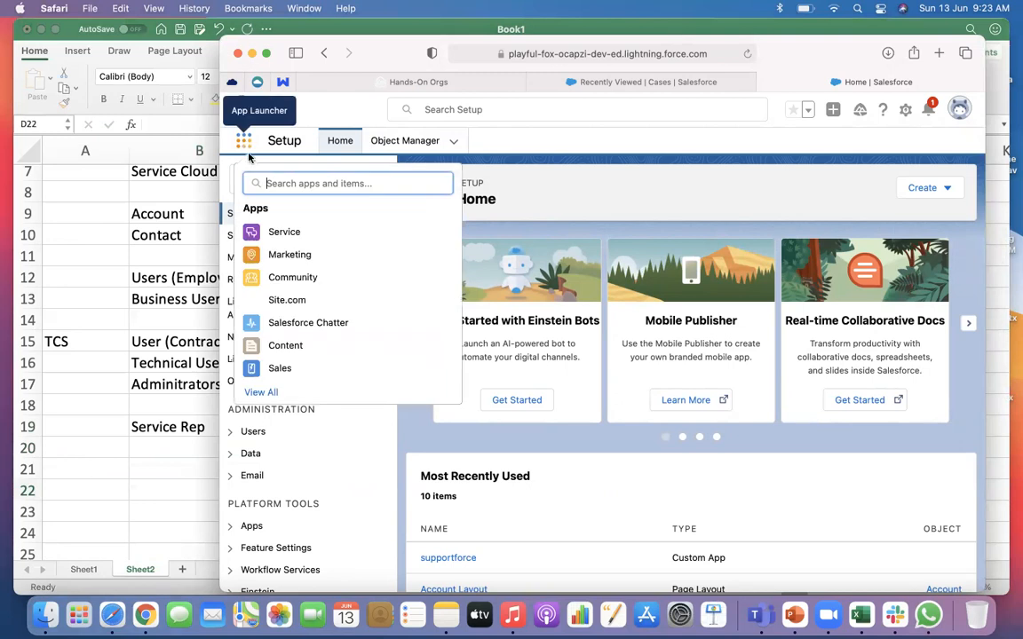
pyautogui.click(284, 231)
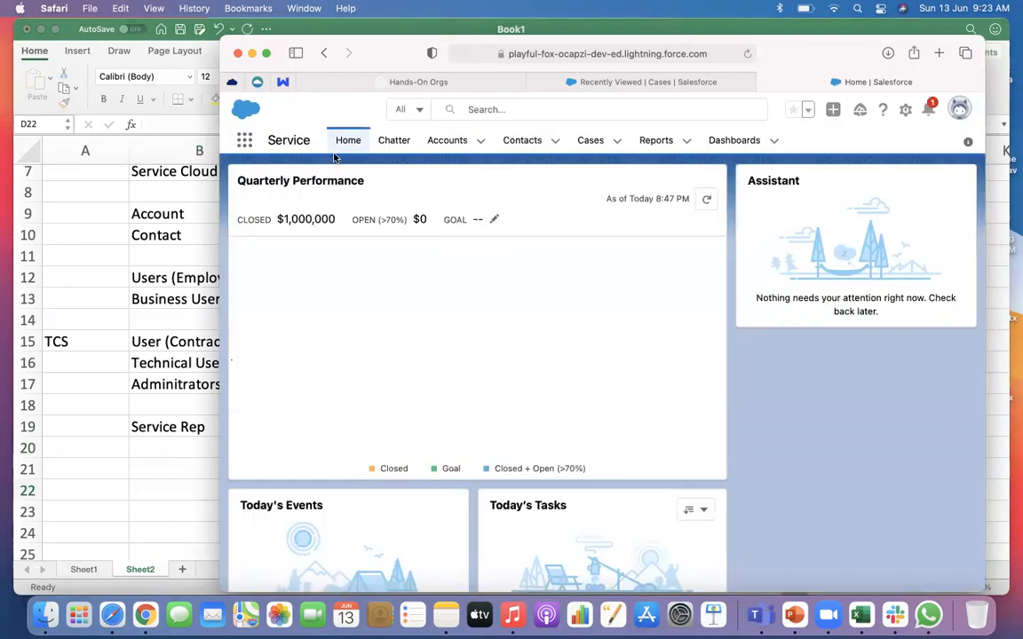
pyautogui.click(617, 145)
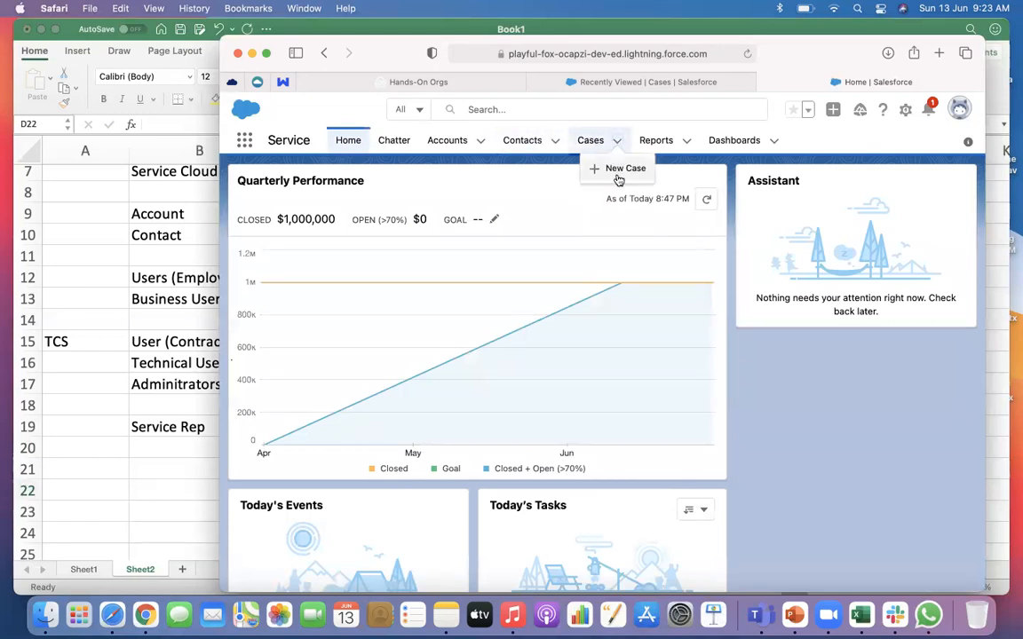
pyautogui.click(616, 175)
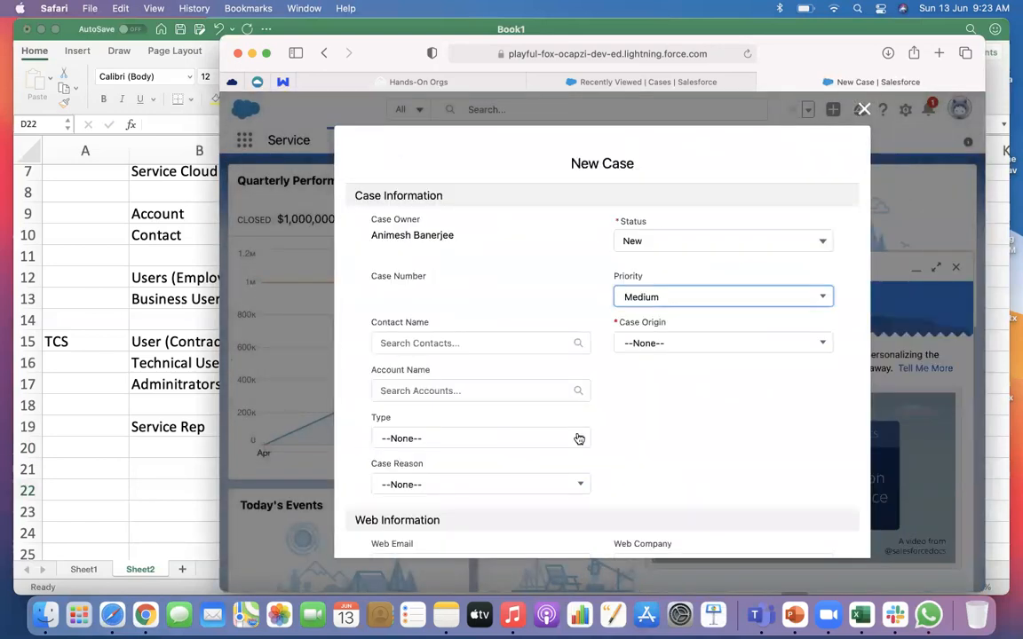
# Step: Assign the contact Mel Gibson and the account Government of India to the new case
pyautogui.click(396, 341)
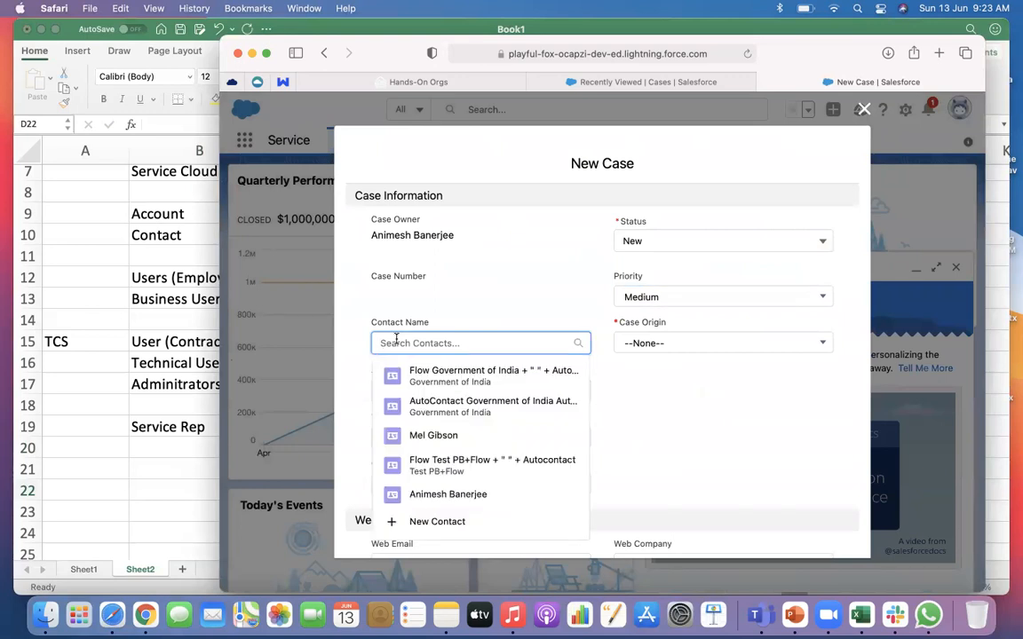
pyautogui.click(426, 437)
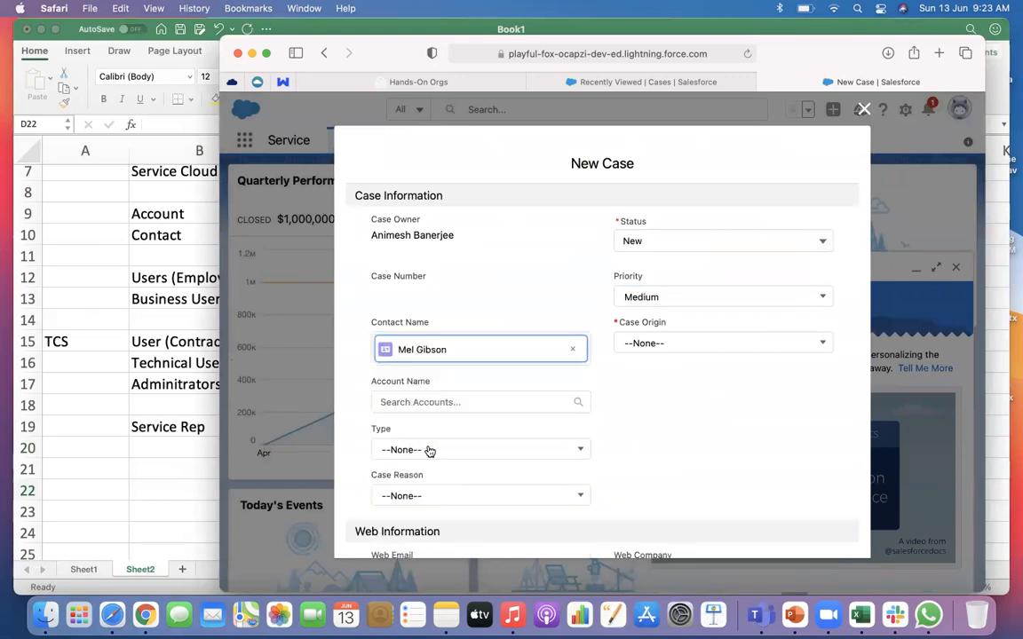
pyautogui.click(424, 397)
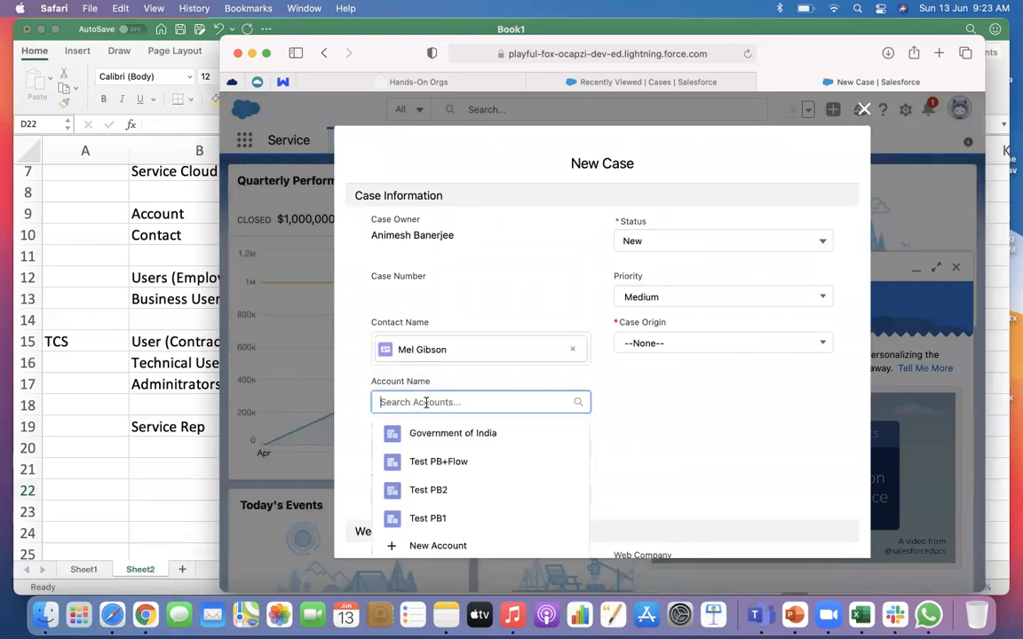
pyautogui.click(441, 436)
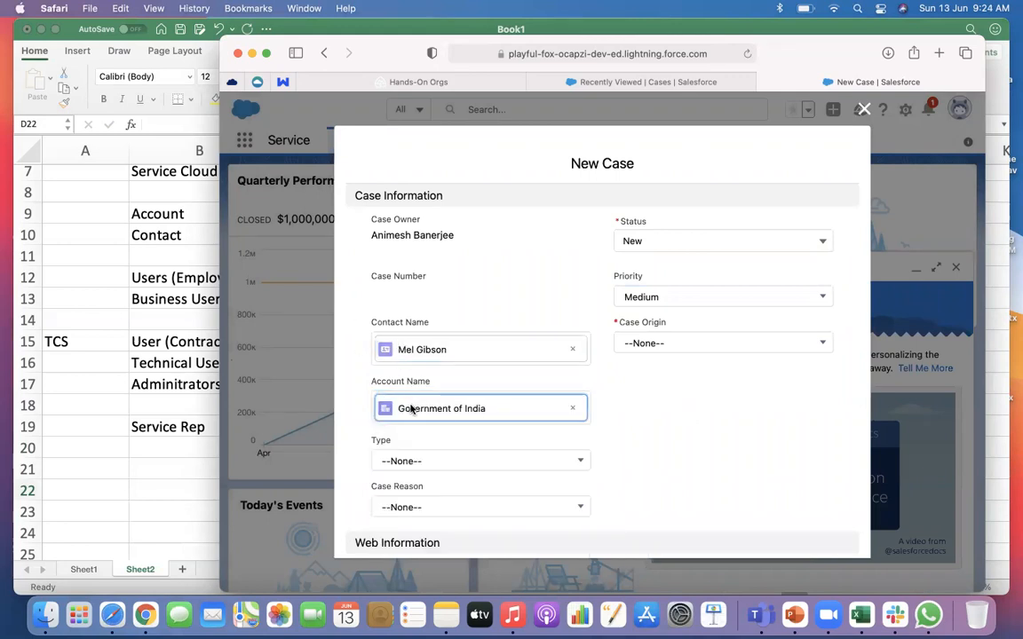
# Step: Keep the case status as New, set the case origin to Phone and save the case
pyautogui.click(663, 237)
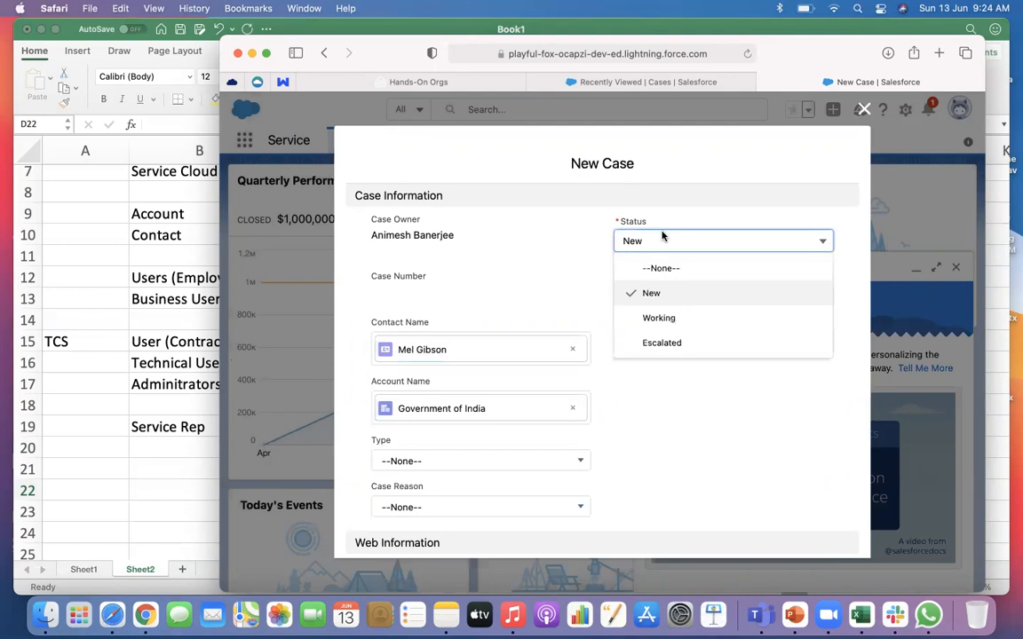
pyautogui.click(653, 295)
pyautogui.scroll(-2, 680, 391)
pyautogui.click(649, 270)
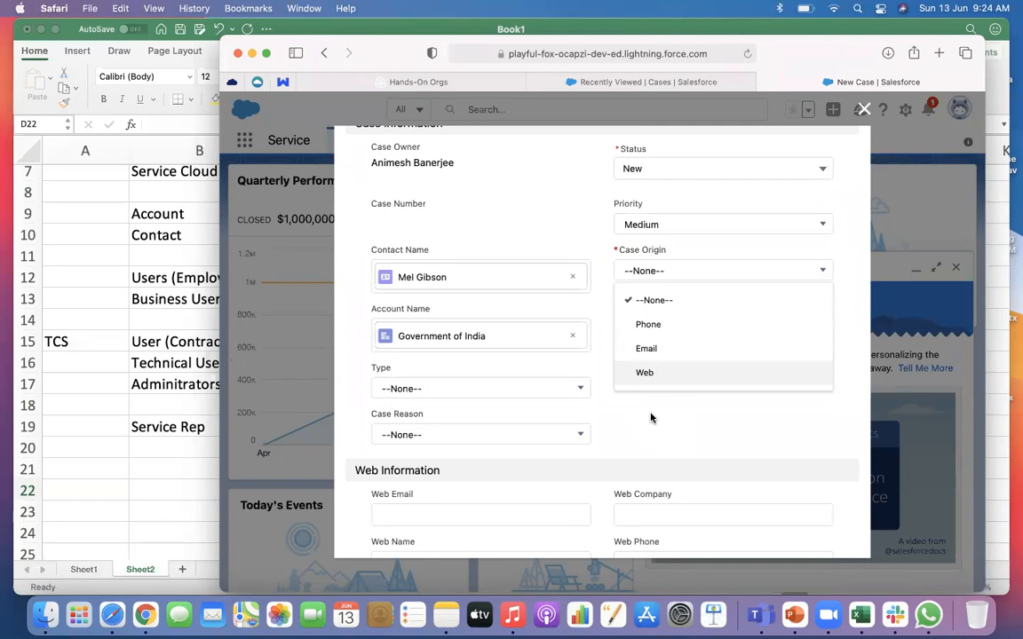
pyautogui.click(649, 325)
pyautogui.scroll(-3, 645, 374)
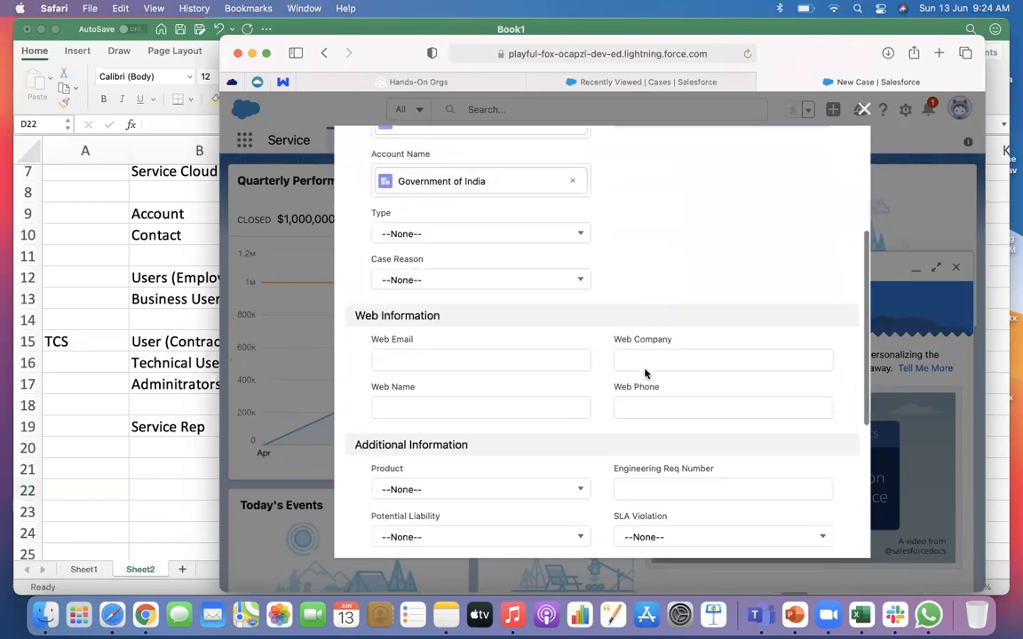
pyautogui.scroll(-5, 645, 371)
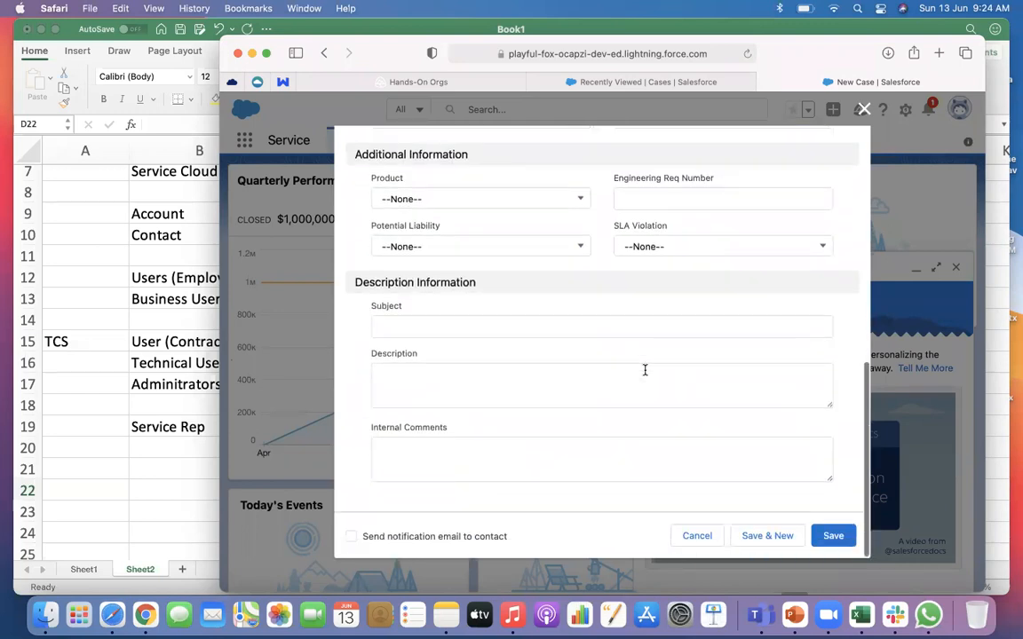
pyautogui.click(832, 537)
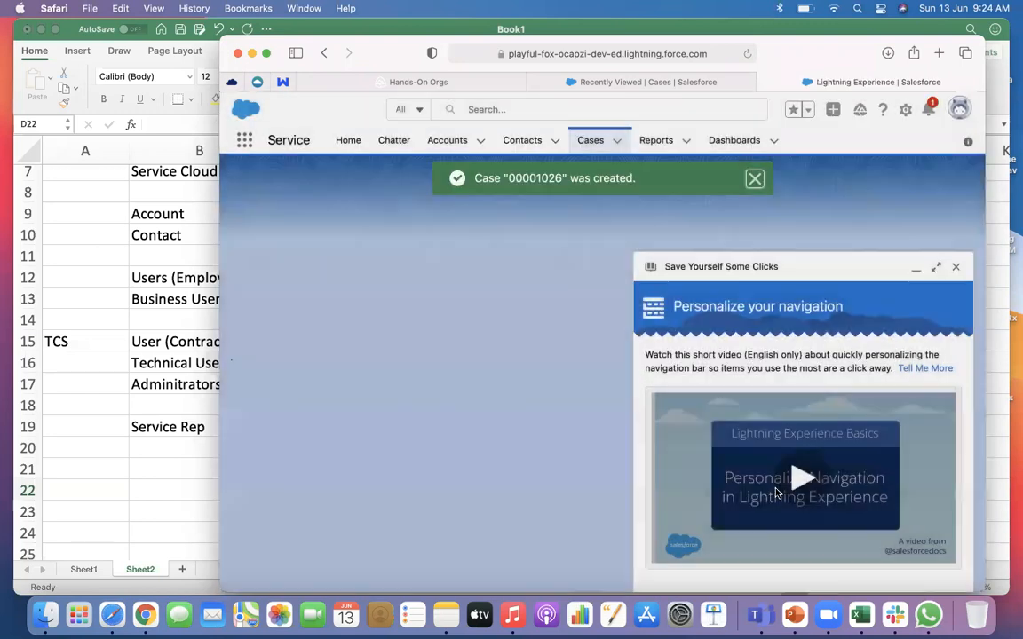
# Step: Dismiss the navigation video prompt and enter "10 Shoes missing" as the new case's subject
pyautogui.click(955, 266)
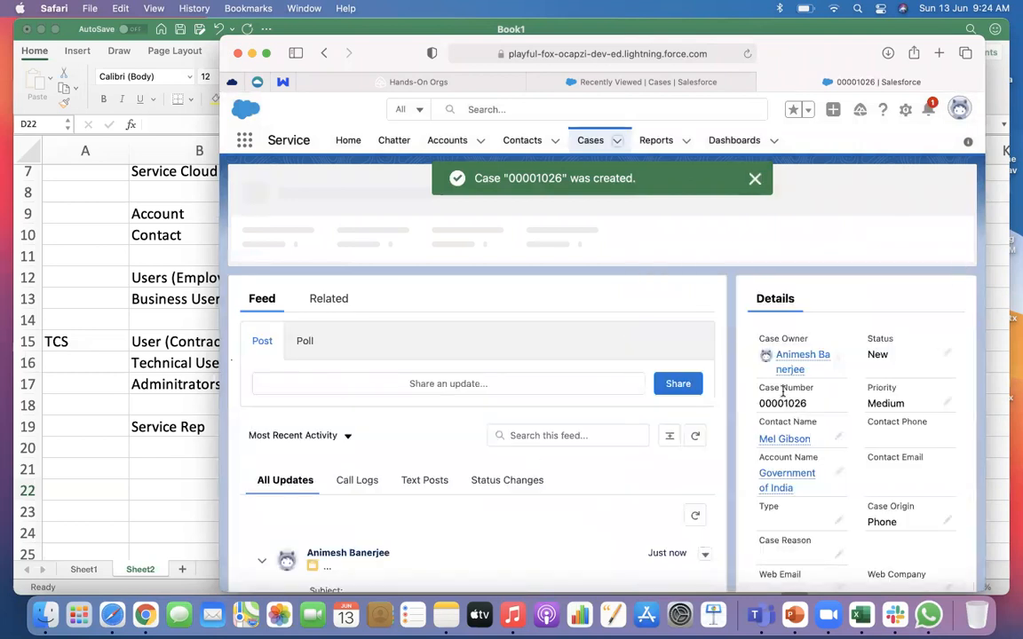
pyautogui.scroll(-10, 783, 392)
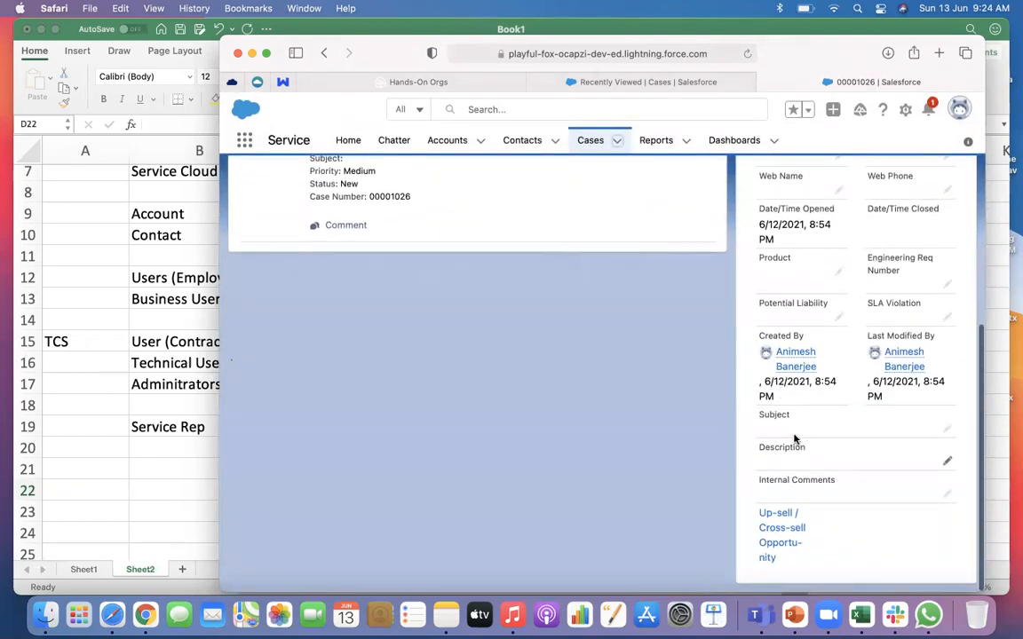
pyautogui.click(947, 428)
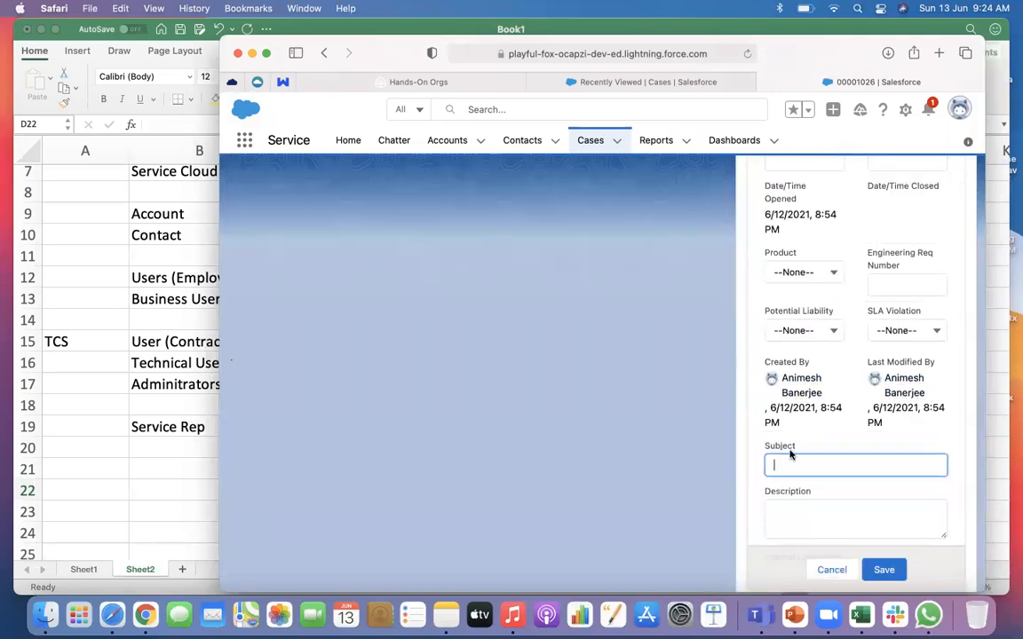
pyautogui.write('Shoe')
pyautogui.press('BackSpace')
pyautogui.press('BackSpace')
pyautogui.press('BackSpace')
pyautogui.press('BackSpace')
pyautogui.press('BackSpace')
pyautogui.write('10 Sho')
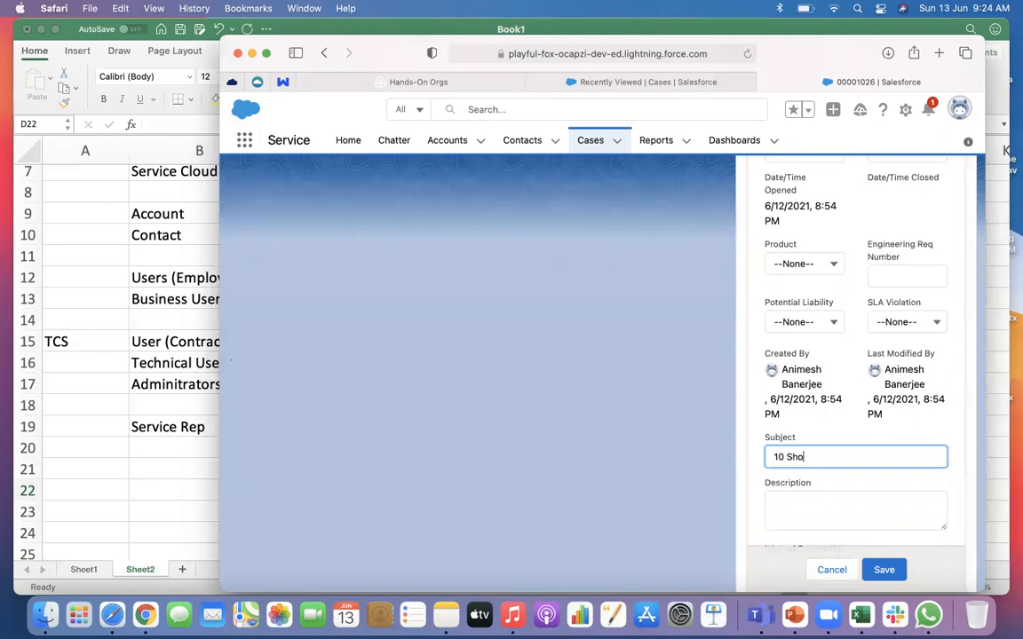
pyautogui.write('es missing')
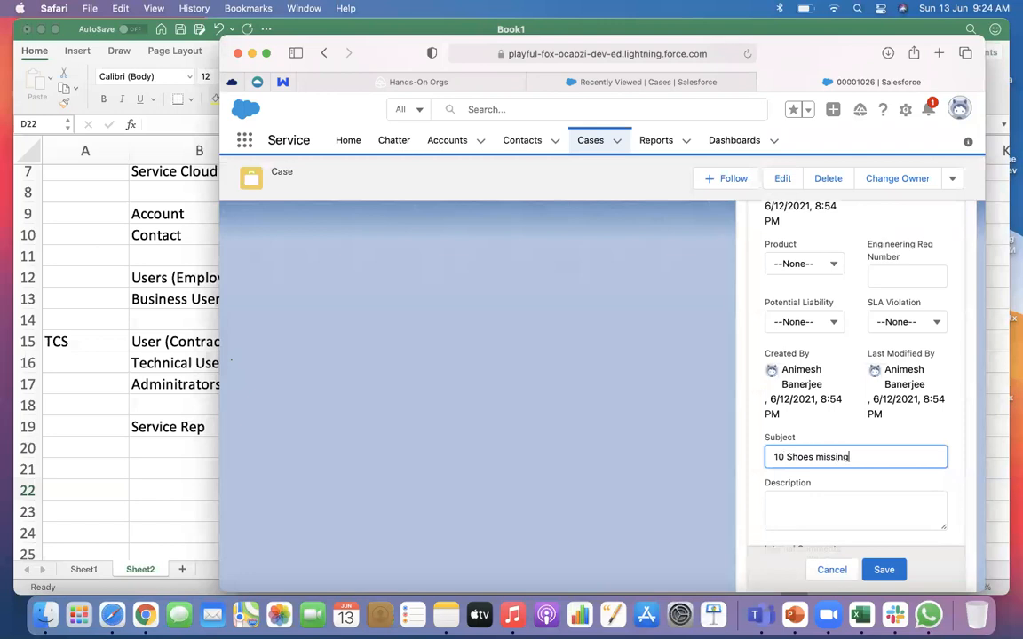
# Step: Enter "10 shoes missing in package" as the case description and save the changes
pyautogui.click(838, 499)
pyautogui.scroll(-2, 834, 501)
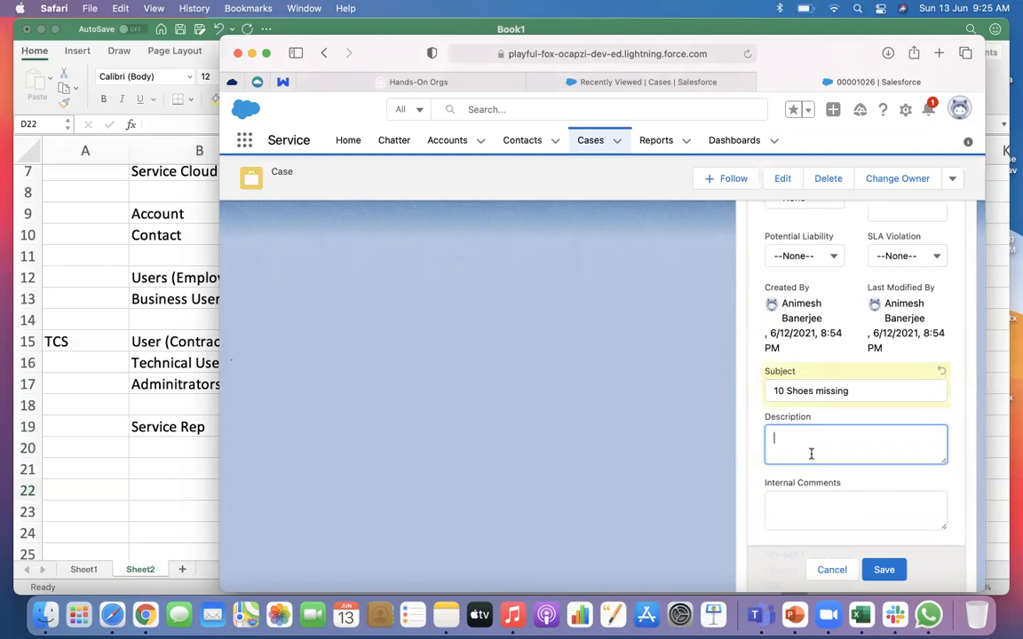
pyautogui.write('10 shoes missing in package')
pyautogui.click(888, 571)
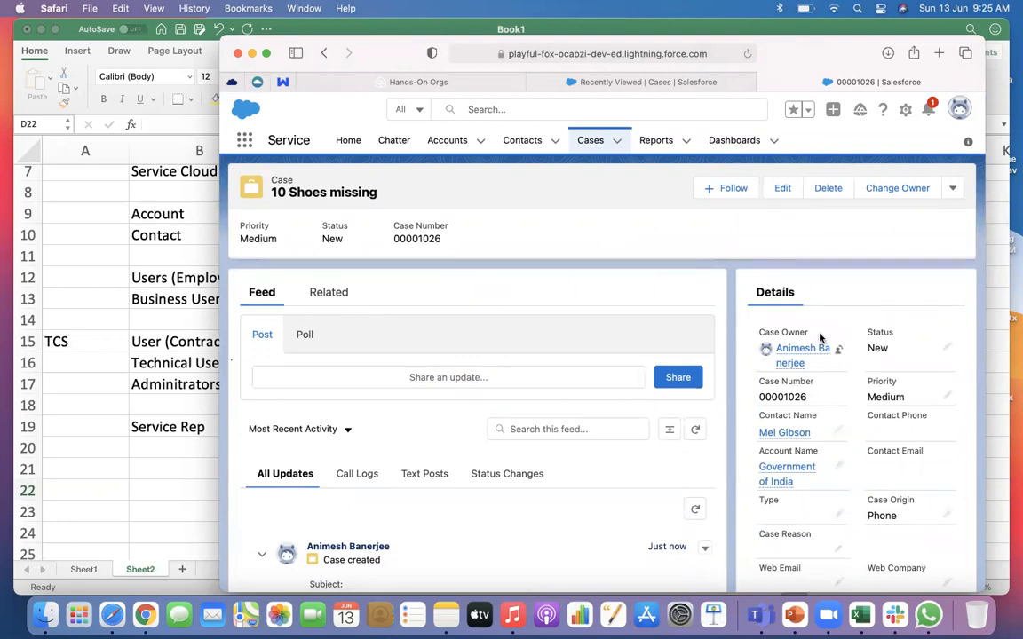
# Step: Review the saved case's details and its additional actions
pyautogui.scroll(-2, 754, 316)
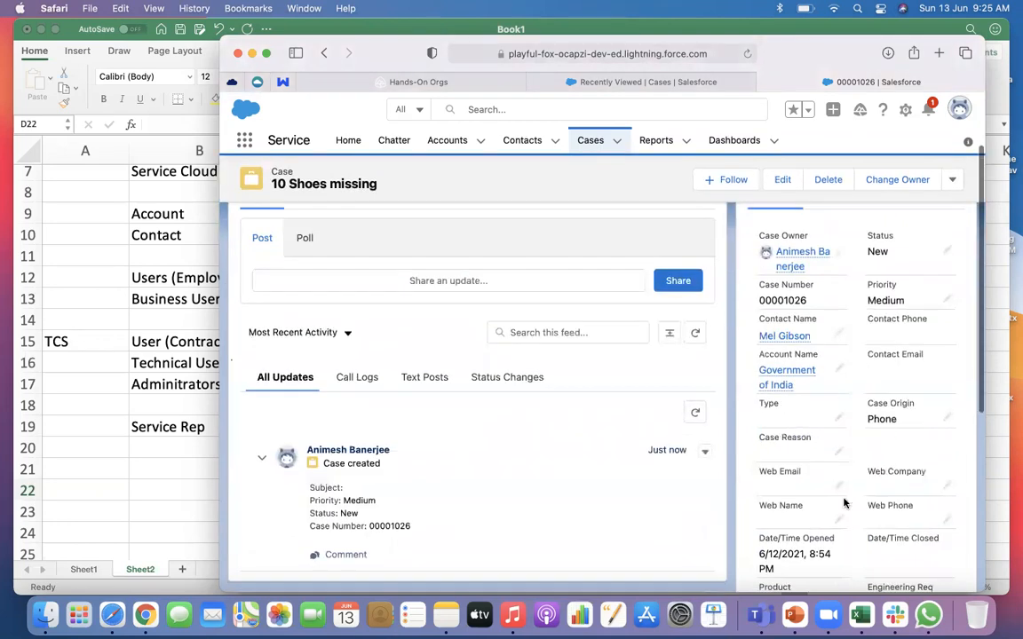
pyautogui.scroll(-1, 844, 504)
pyautogui.scroll(-3, 844, 499)
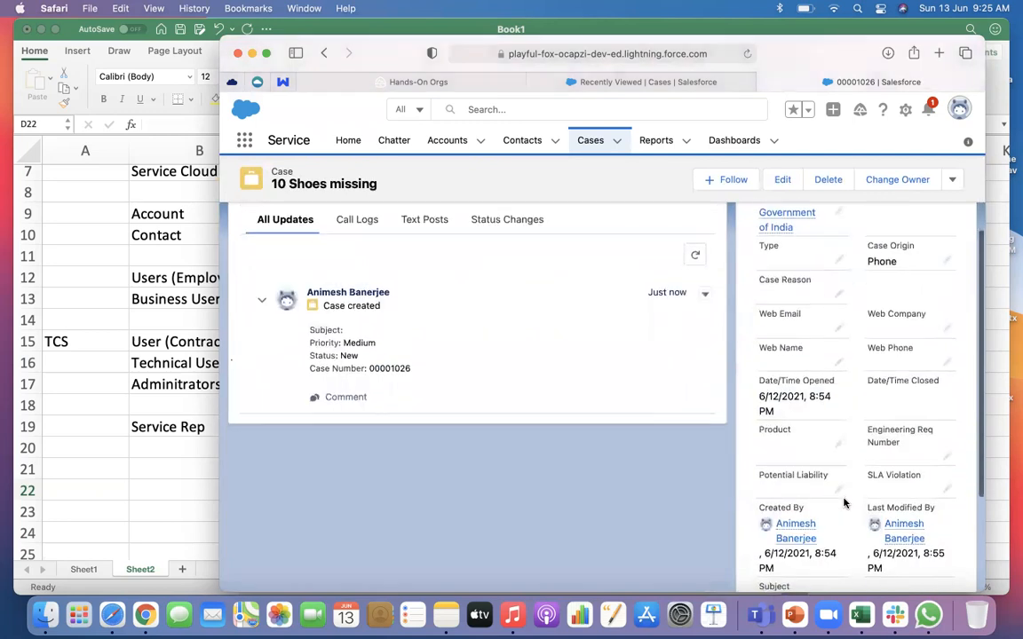
pyautogui.scroll(6, 751, 293)
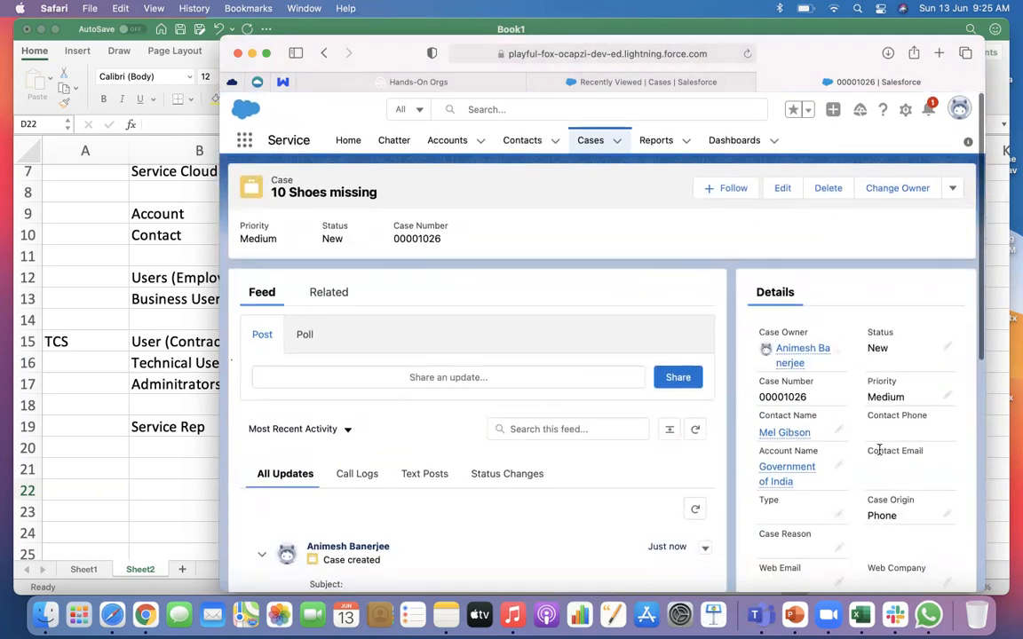
pyautogui.click(951, 194)
pyautogui.click(661, 235)
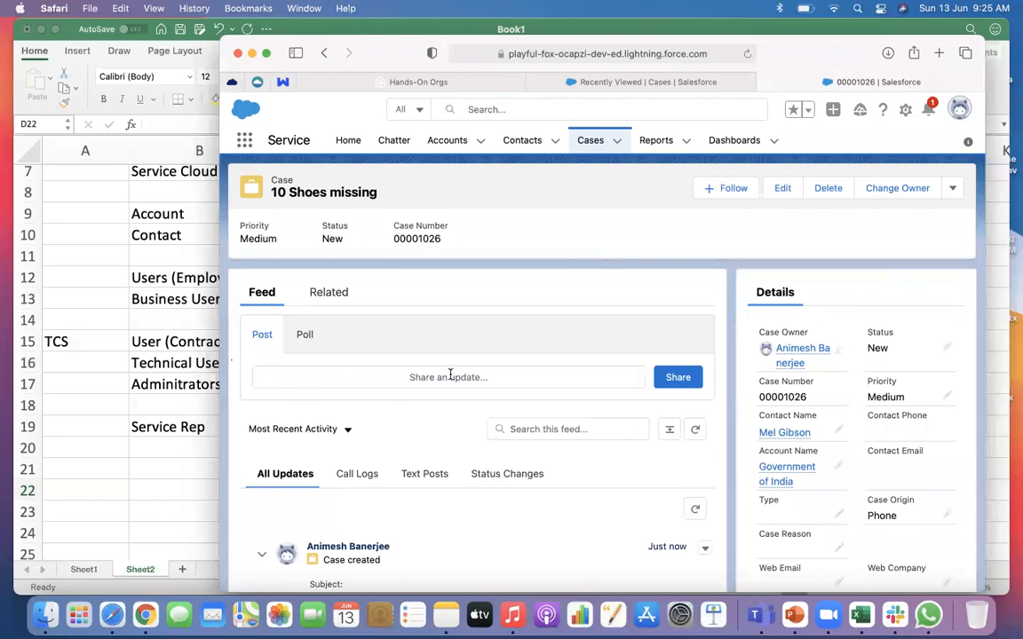
# Step: Post an update to the case feed mentioning the case owner with the text "Please checked the shipping area"
pyautogui.click(671, 380)
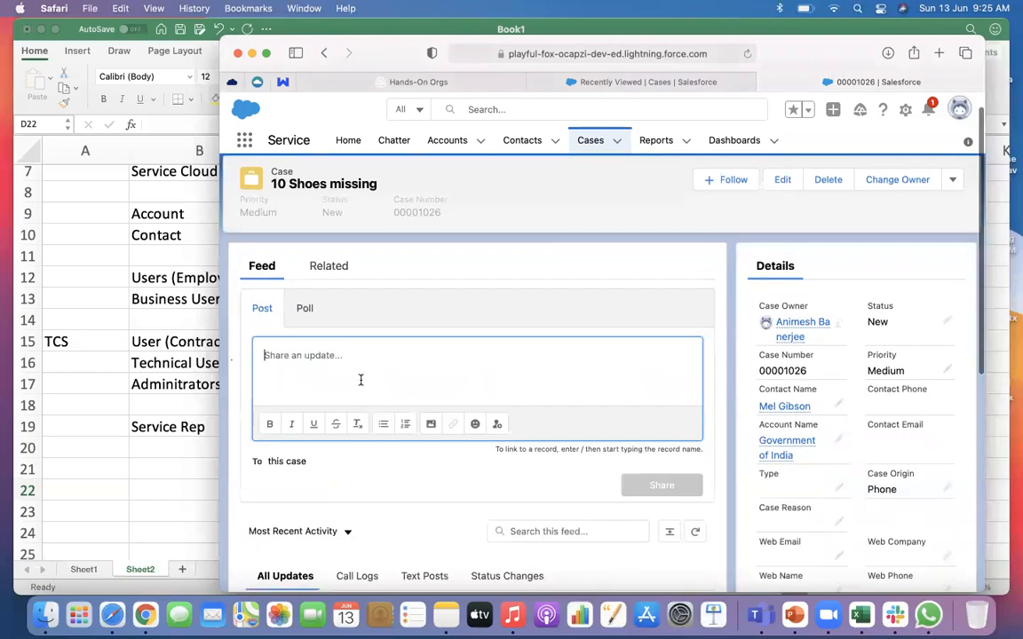
pyautogui.write('@ani')
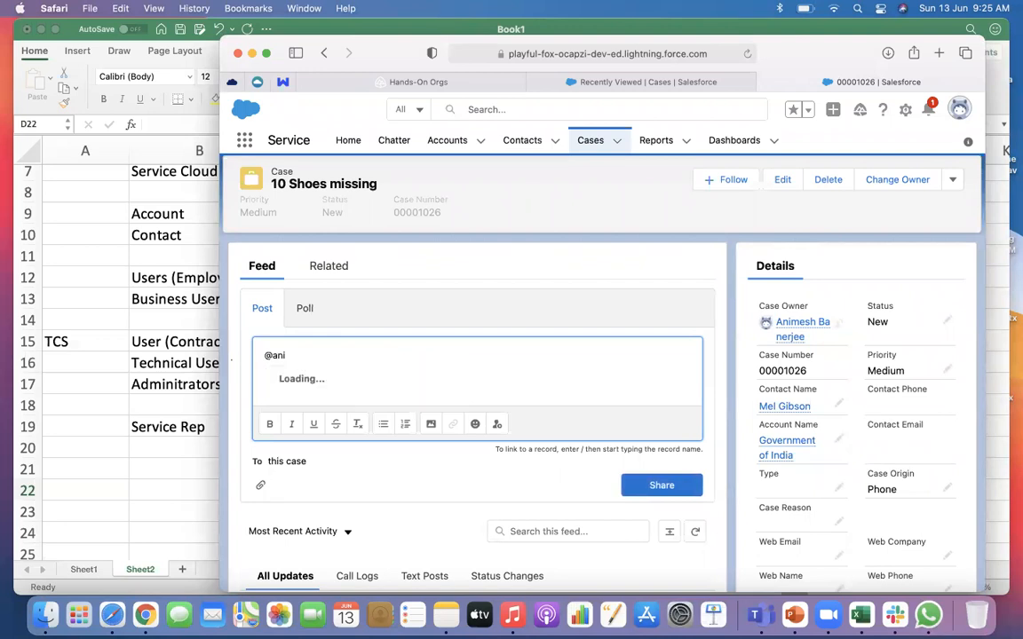
pyautogui.click(339, 403)
pyautogui.write('Please ')
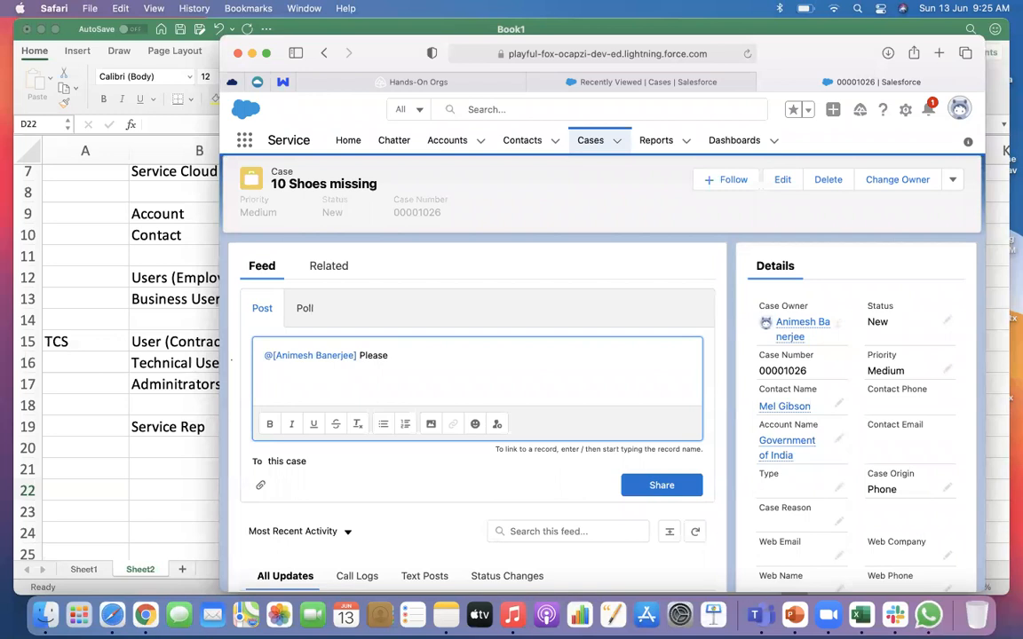
pyautogui.write('checked the shipping area')
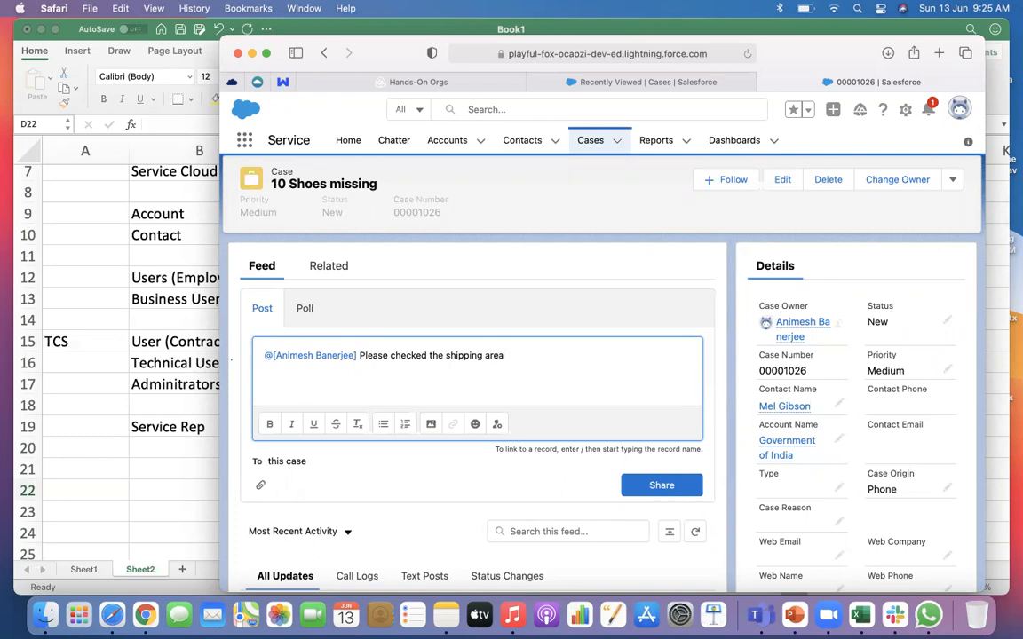
pyautogui.click(662, 485)
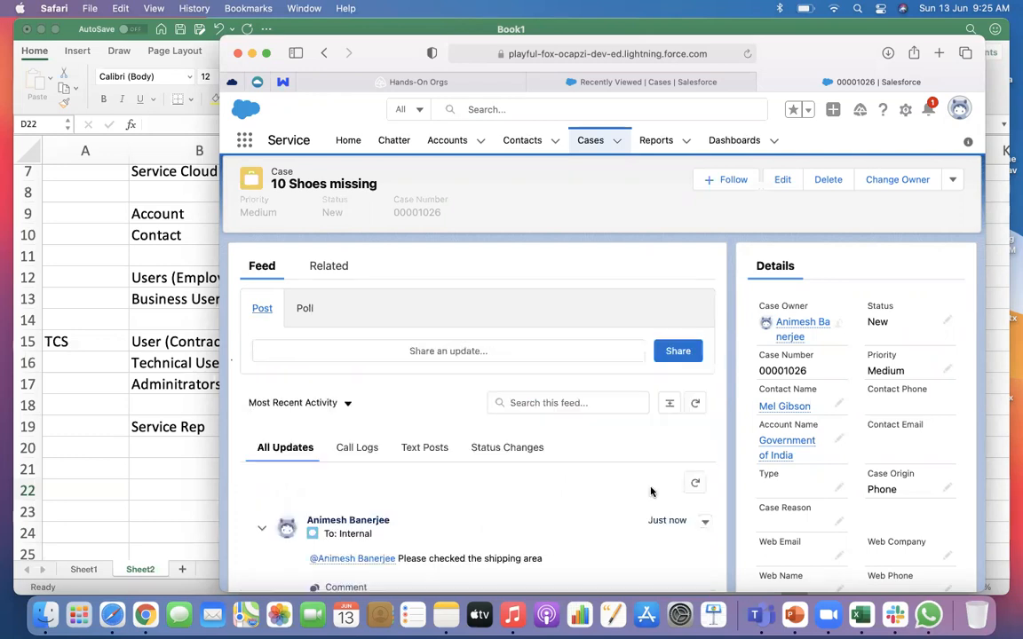
# Step: Check the posted update in the case feed and view the case's related lists
pyautogui.scroll(-2, 656, 486)
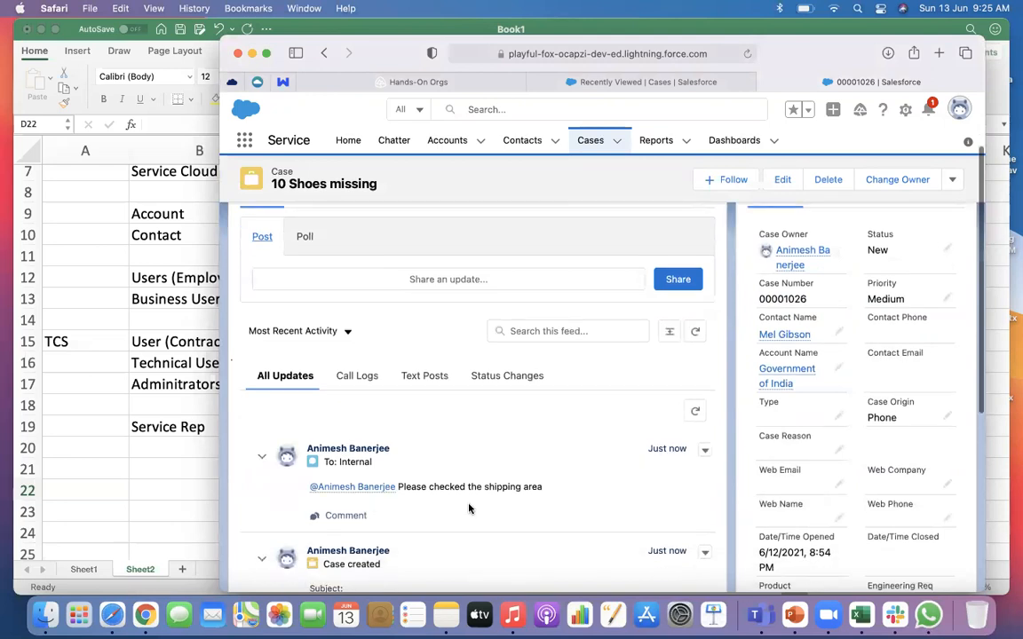
pyautogui.scroll(3, 471, 507)
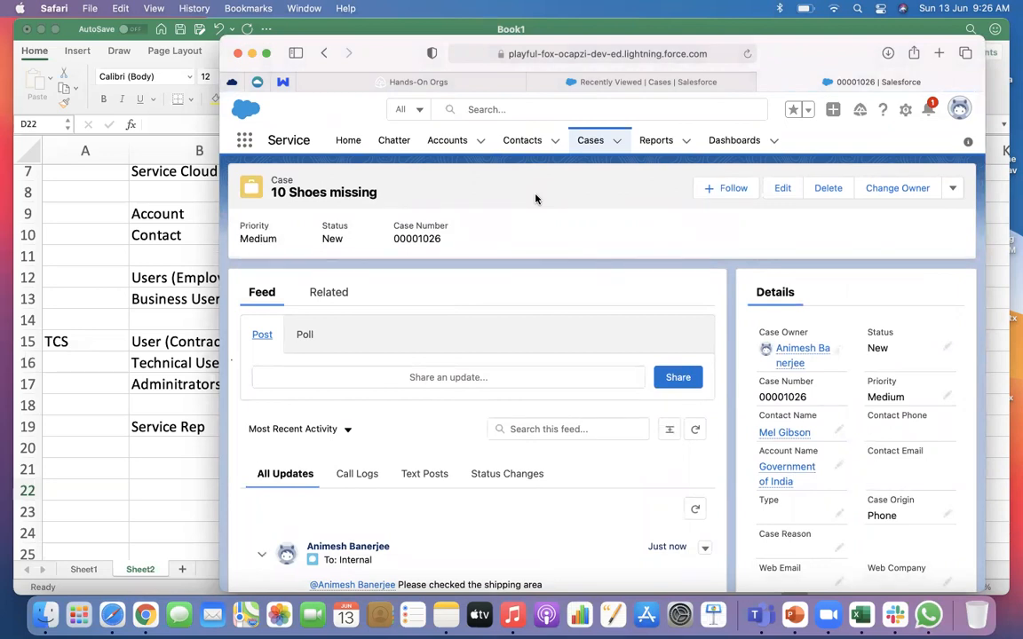
pyautogui.click(315, 291)
pyautogui.scroll(-1, 481, 303)
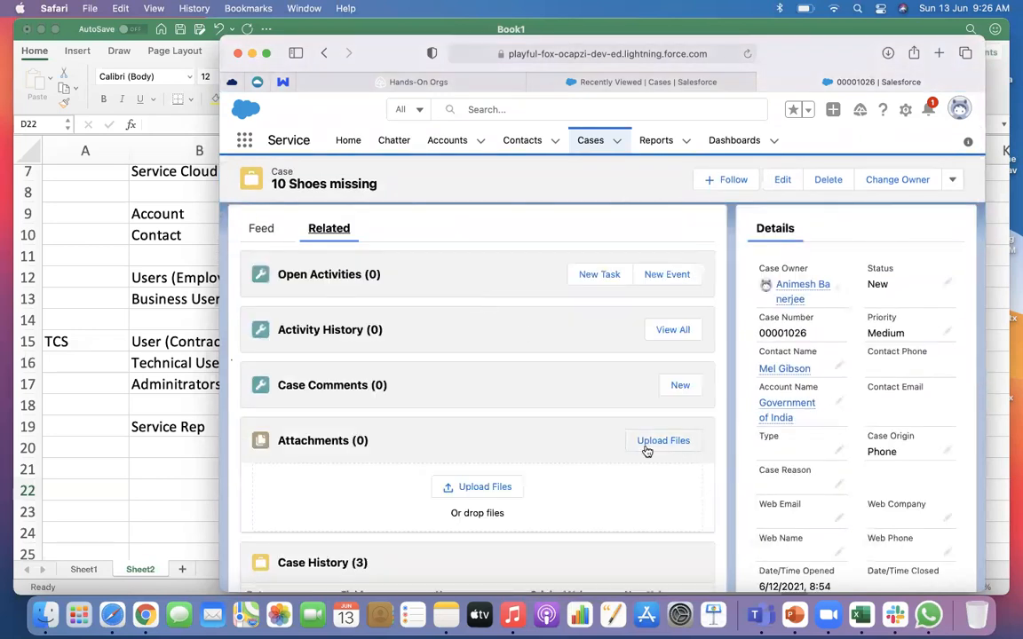
# Step: Review the case's attachments, case history list and additional actions
pyautogui.scroll(-2, 583, 395)
pyautogui.scroll(-3, 598, 288)
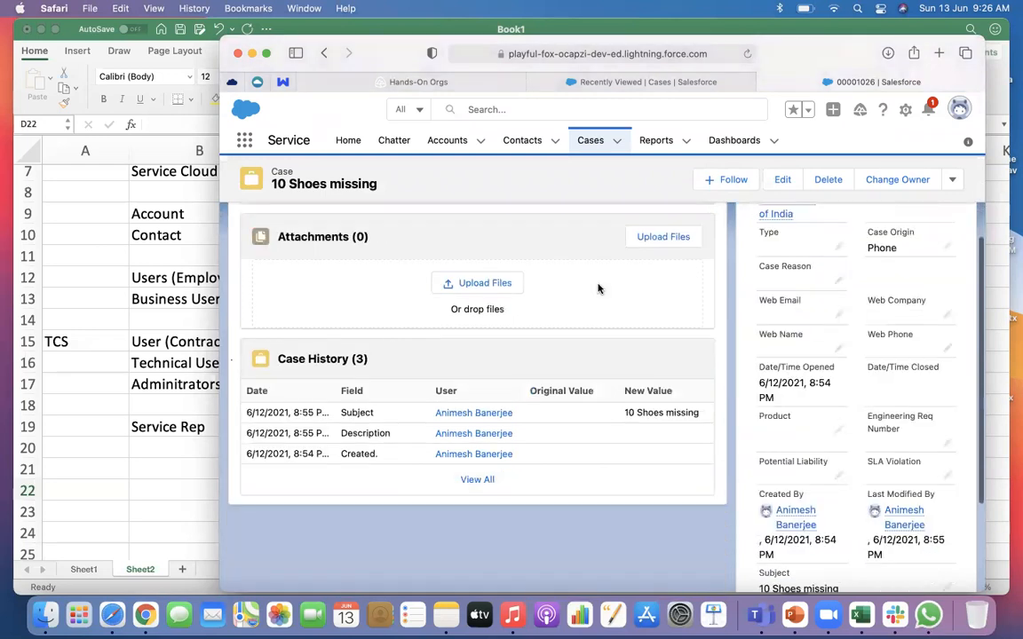
pyautogui.scroll(6, 386, 414)
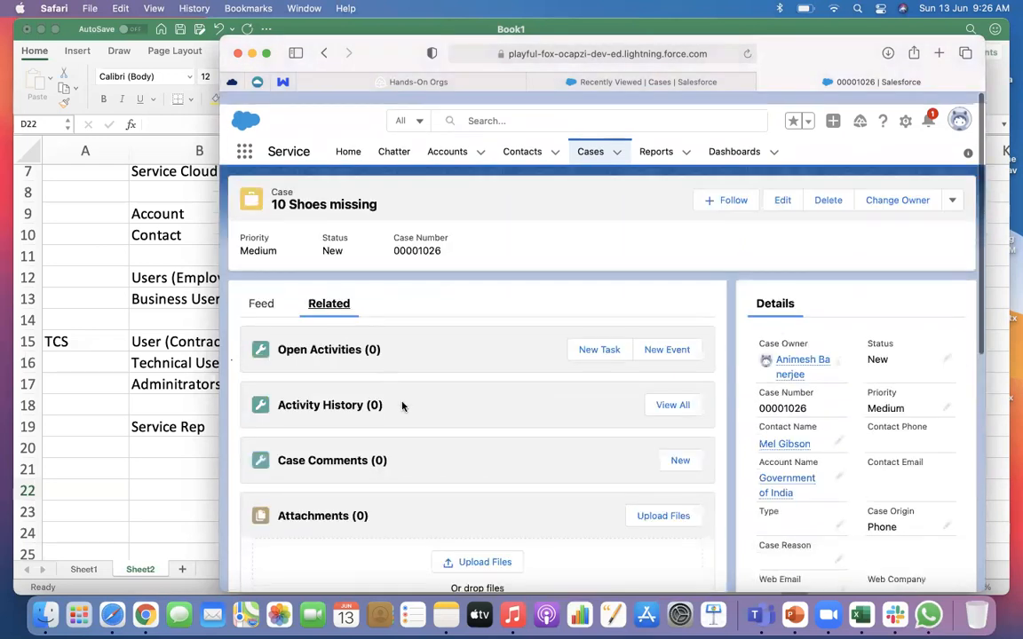
pyautogui.click(954, 192)
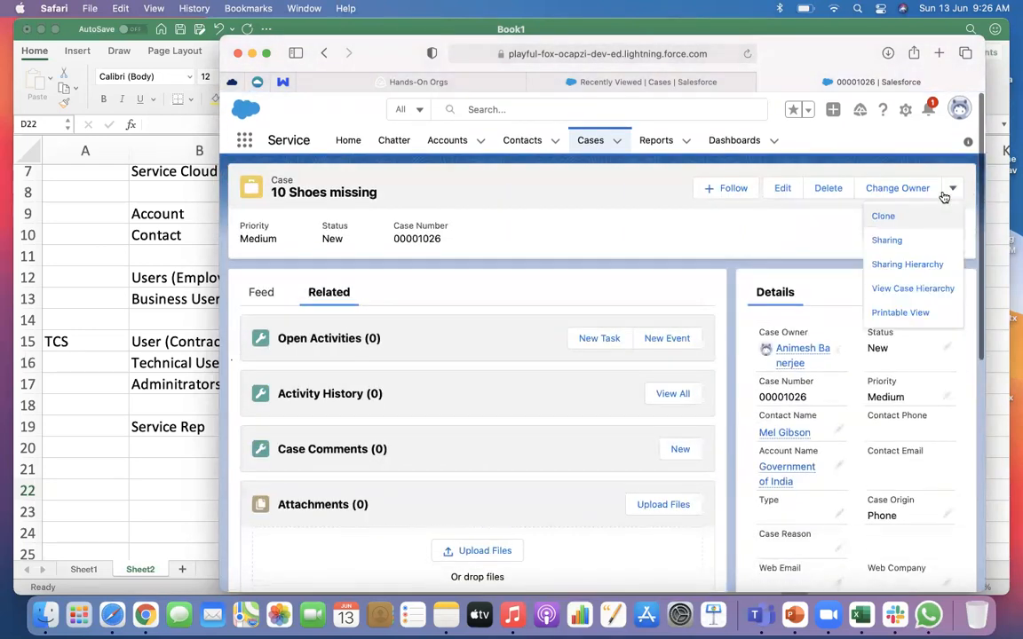
# Step: Edit the "10 Shoes missing" case, set its status to Working and save the record
pyautogui.click(780, 214)
pyautogui.click(780, 196)
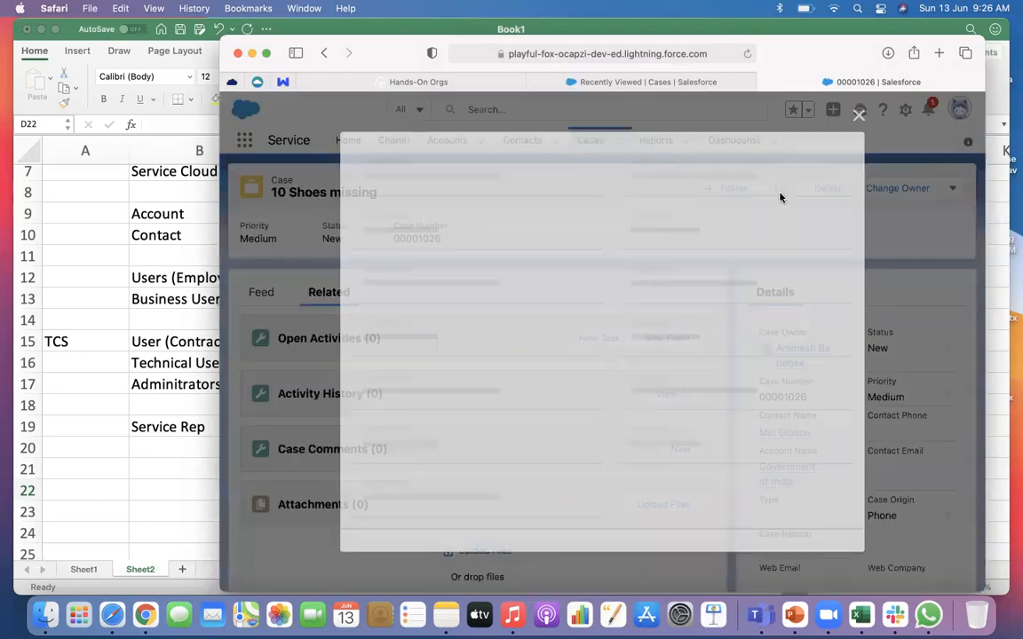
pyautogui.click(667, 220)
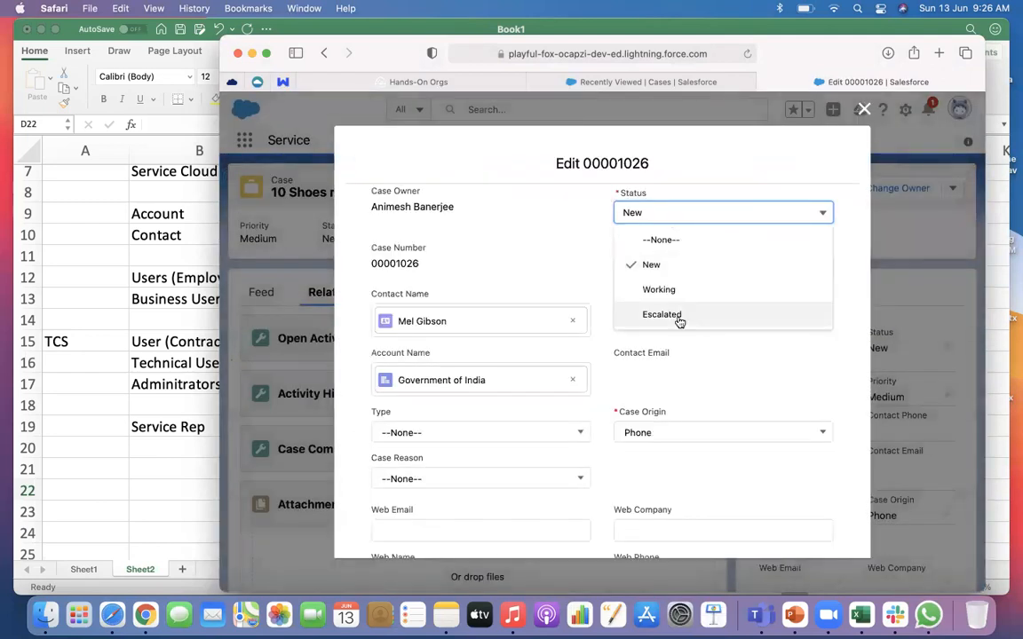
pyautogui.click(654, 297)
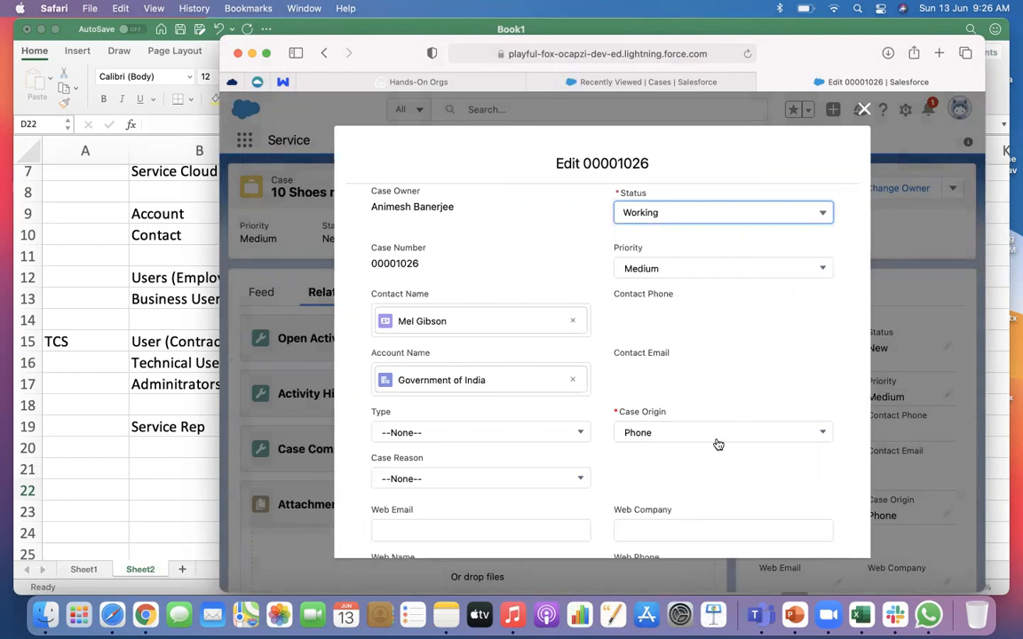
pyautogui.scroll(-10, 721, 480)
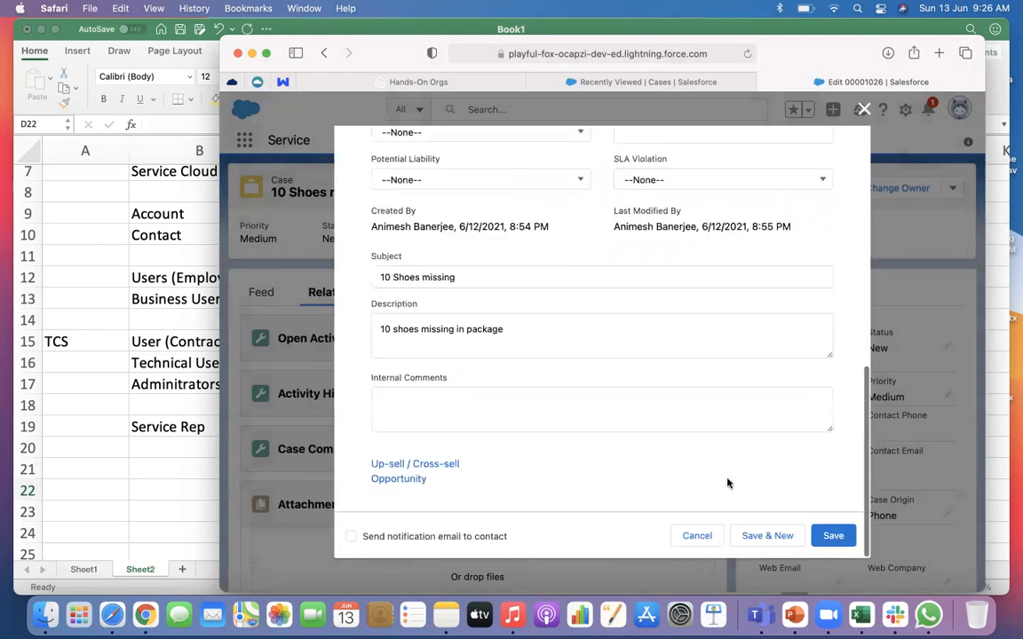
pyautogui.click(834, 540)
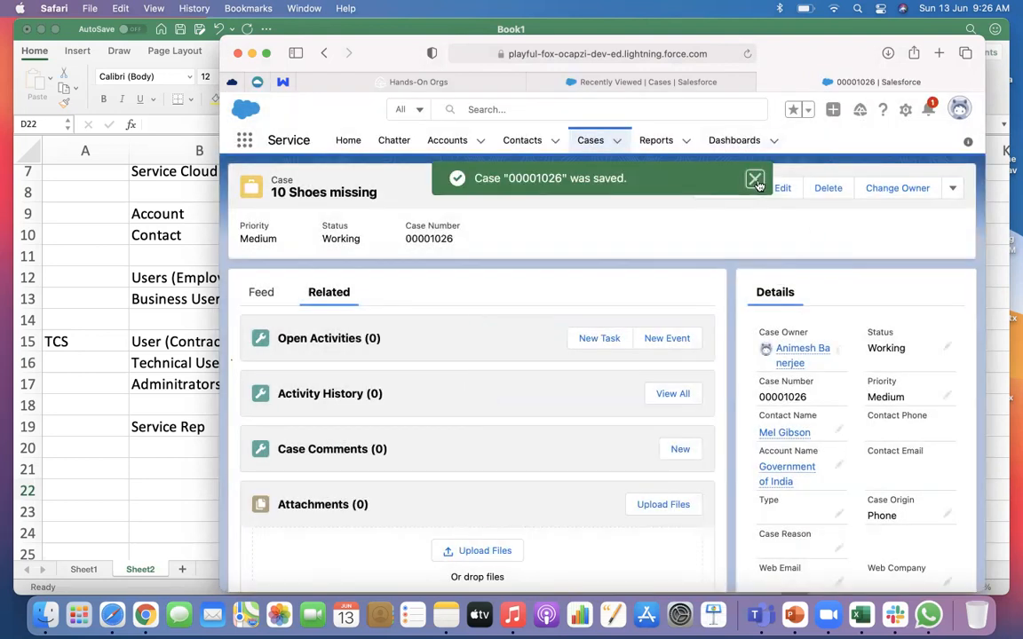
# Step: Edit the case again to change its status to Escalated and save it
pyautogui.click(786, 191)
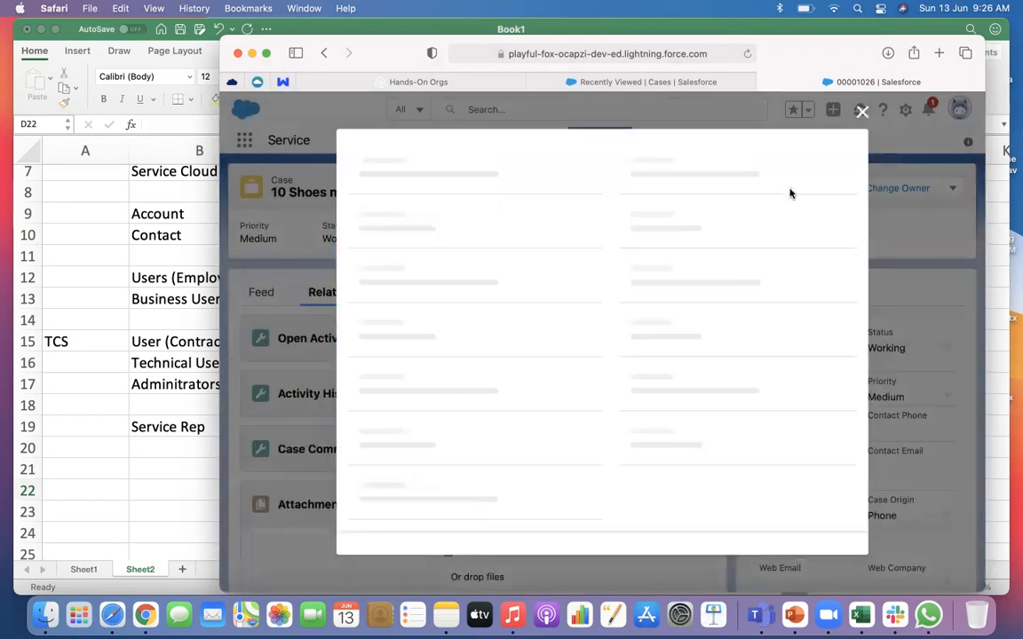
pyautogui.click(737, 213)
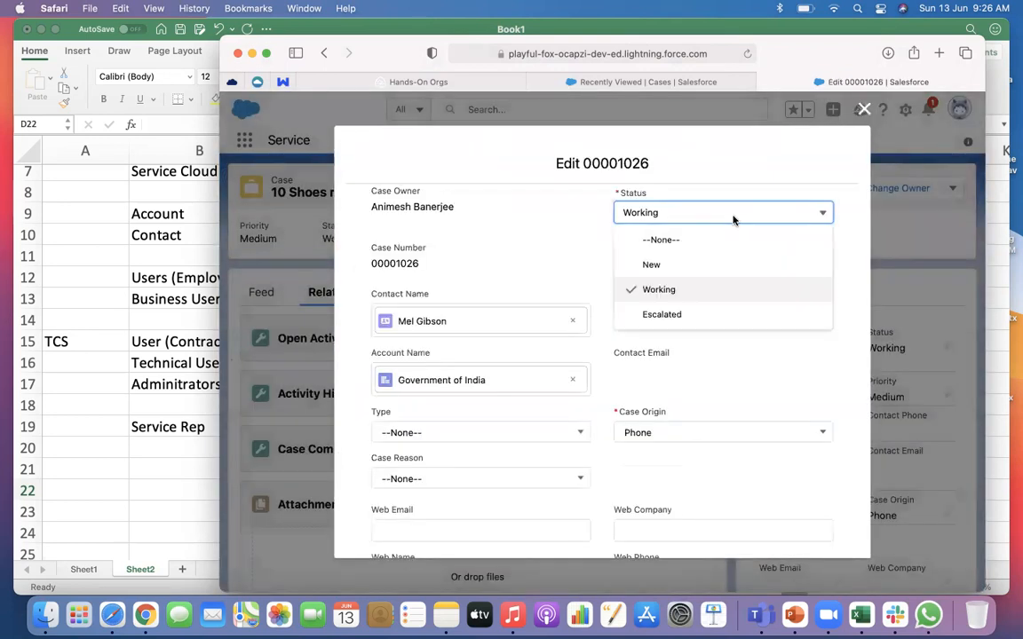
pyautogui.click(681, 325)
pyautogui.scroll(-10, 684, 338)
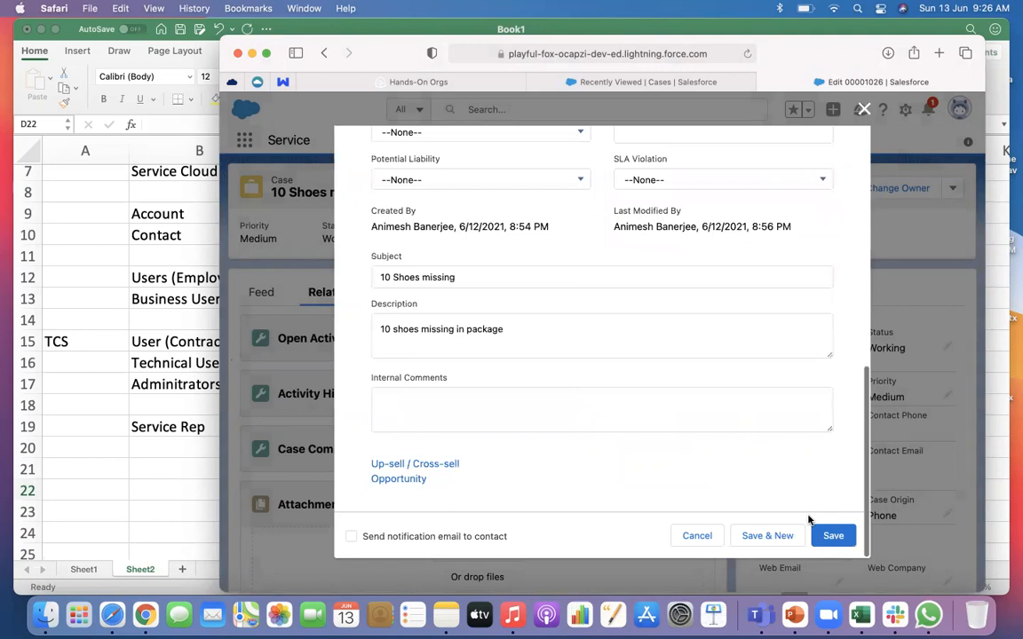
pyautogui.click(833, 537)
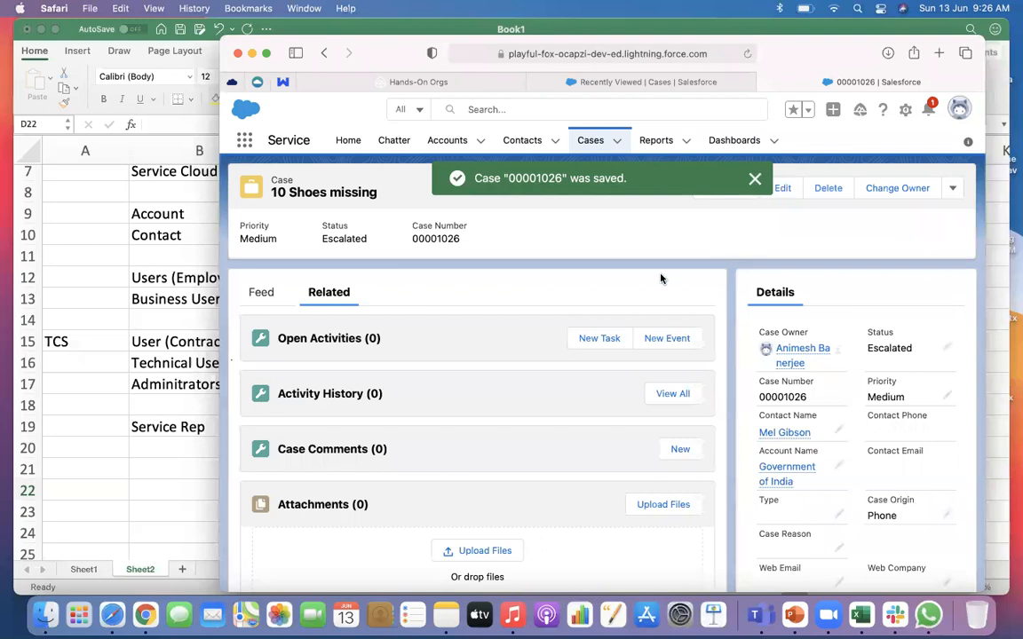
# Step: Check the case feed for the status updates and bring the Excel sheet to the front
pyautogui.click(269, 293)
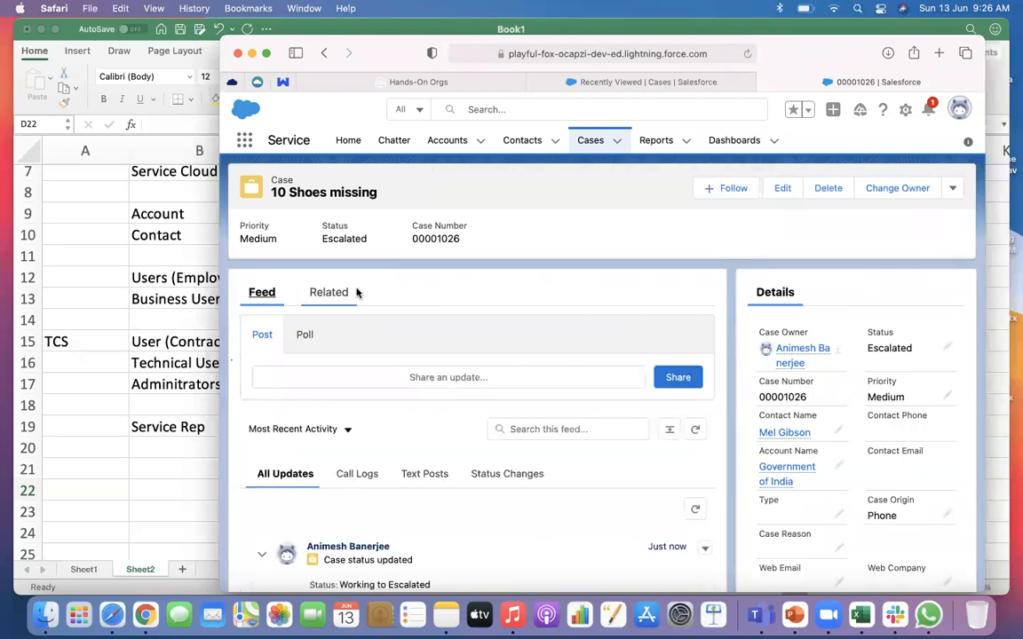
pyautogui.scroll(-5, 337, 296)
pyautogui.scroll(5, 358, 293)
pyautogui.click(952, 188)
pyautogui.click(720, 236)
pyautogui.click(183, 453)
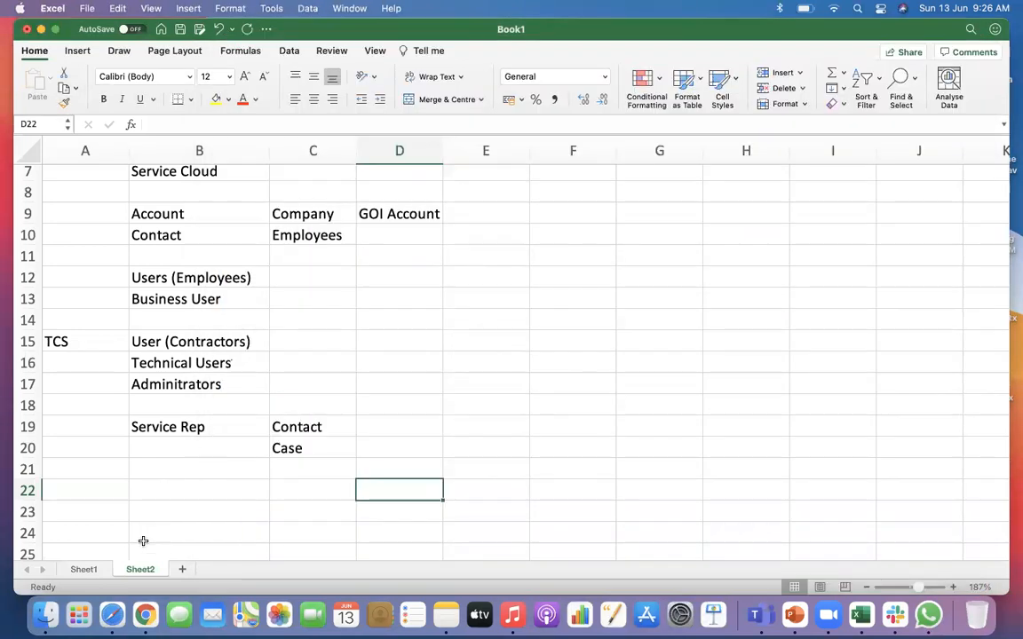
# Step: Switch back to Safari and try a web search for "reebok" in a new browser tab
pyautogui.click(111, 614)
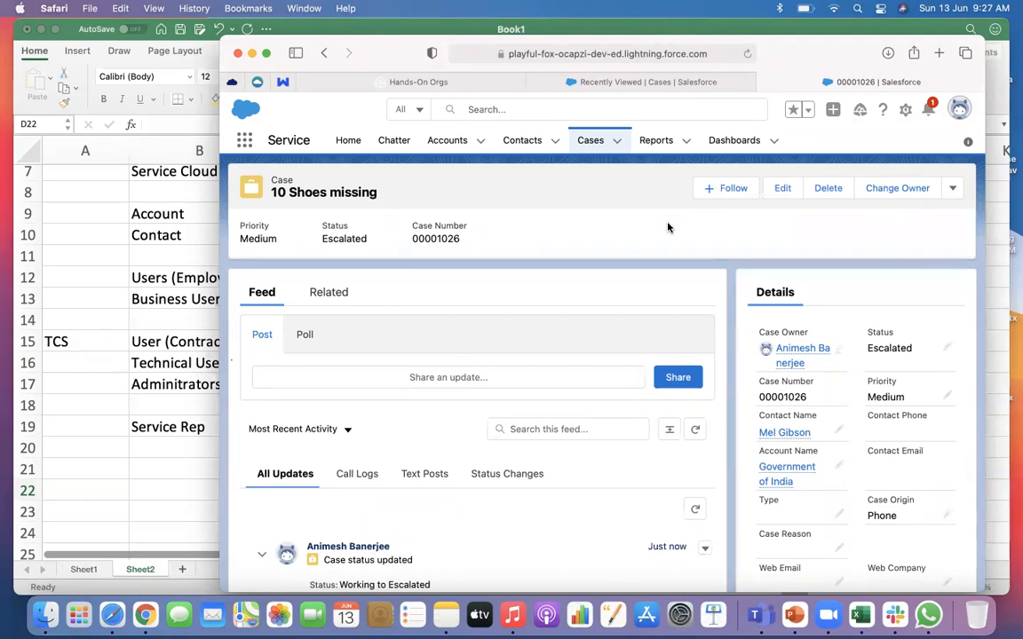
pyautogui.click(939, 55)
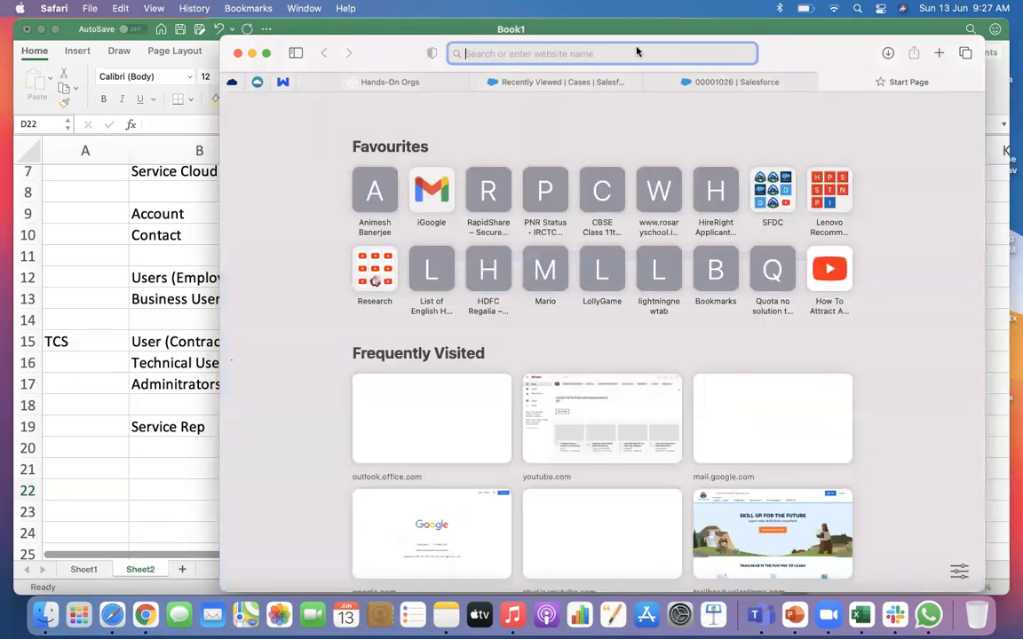
pyautogui.write('reebo')
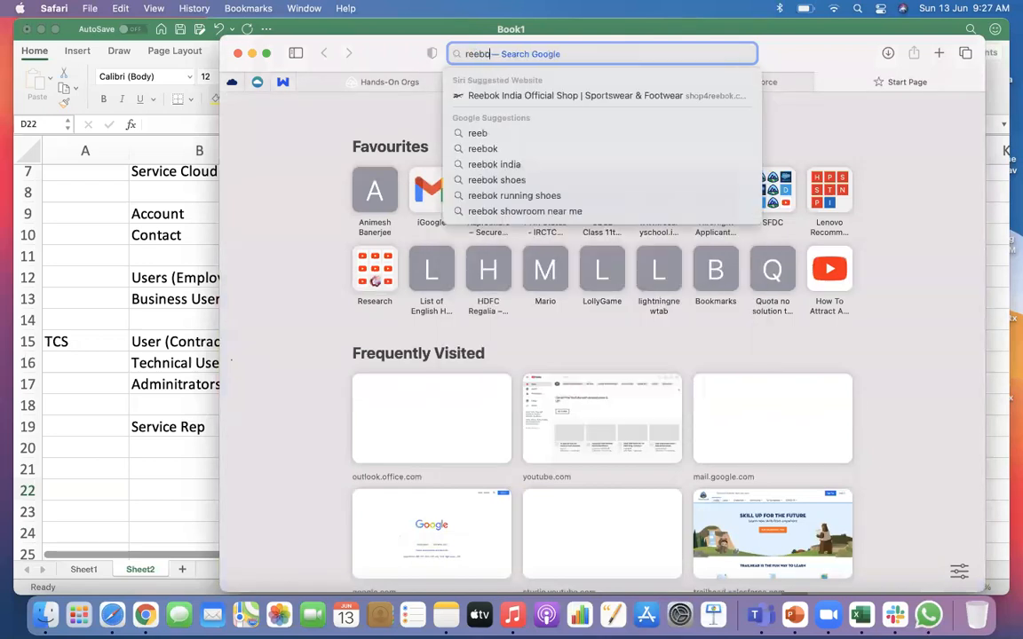
pyautogui.write('k')
pyautogui.press('Return')
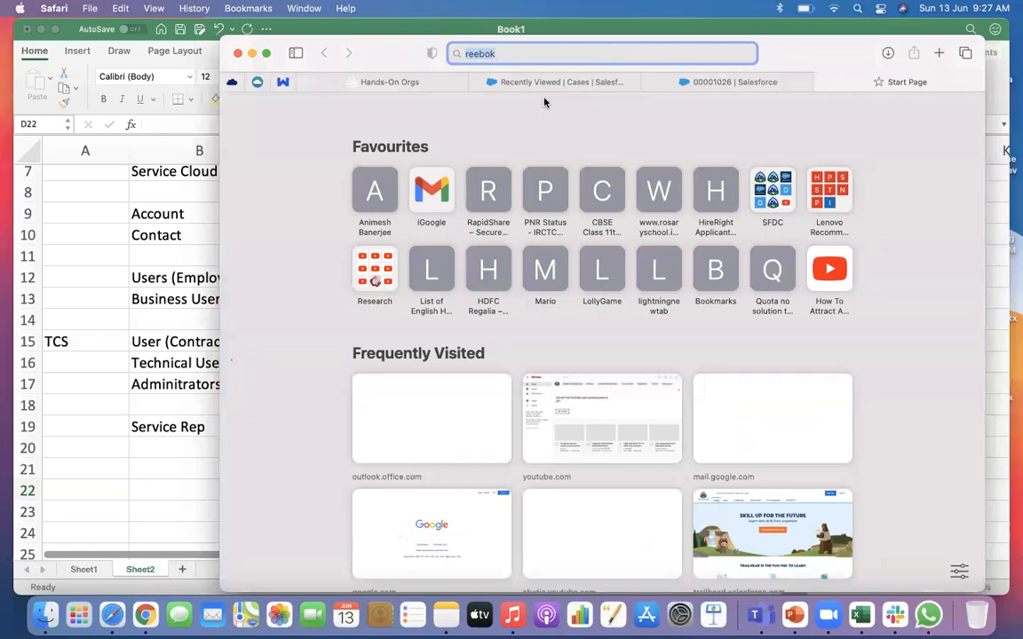
pyautogui.moveTo(787, 55); pyautogui.dragTo(785, 128)
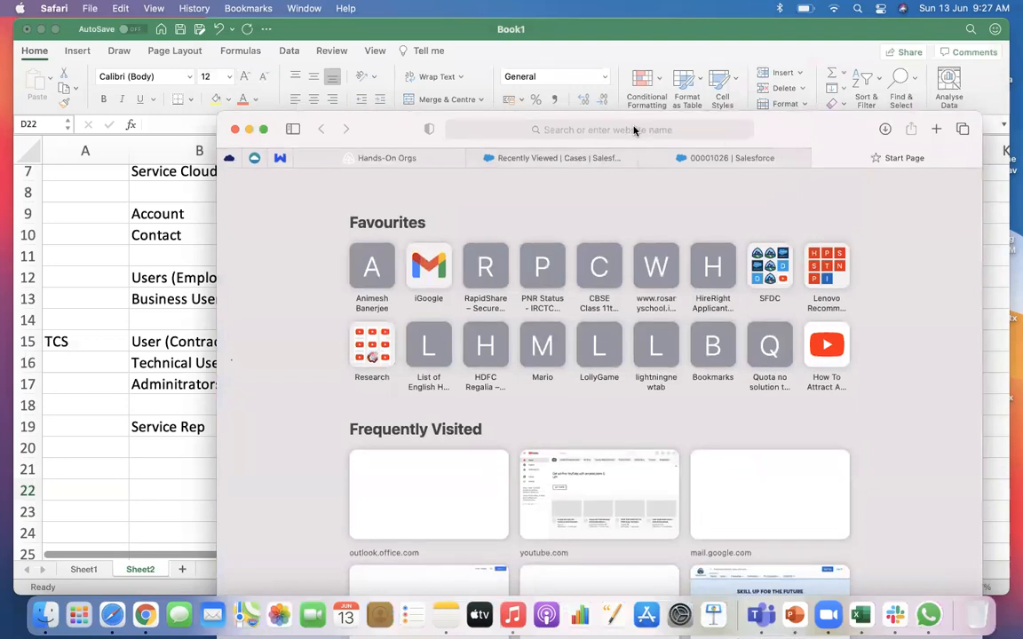
# Step: Go to google.com and search for "reebok"
pyautogui.click(620, 128)
pyautogui.write('google.com')
pyautogui.press('Return')
pyautogui.write('reebok')
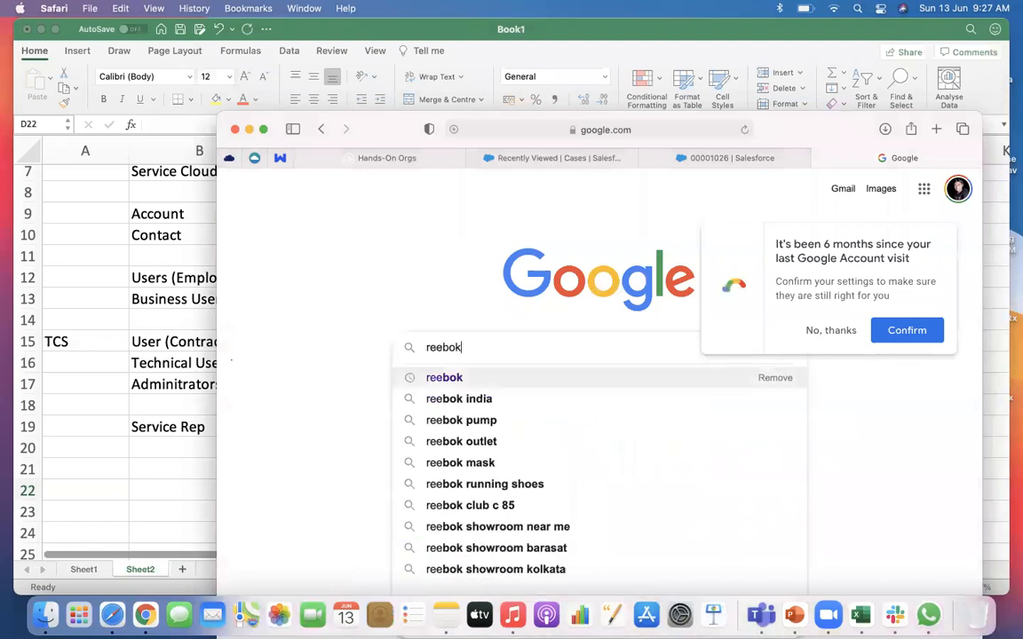
pyautogui.press('Return')
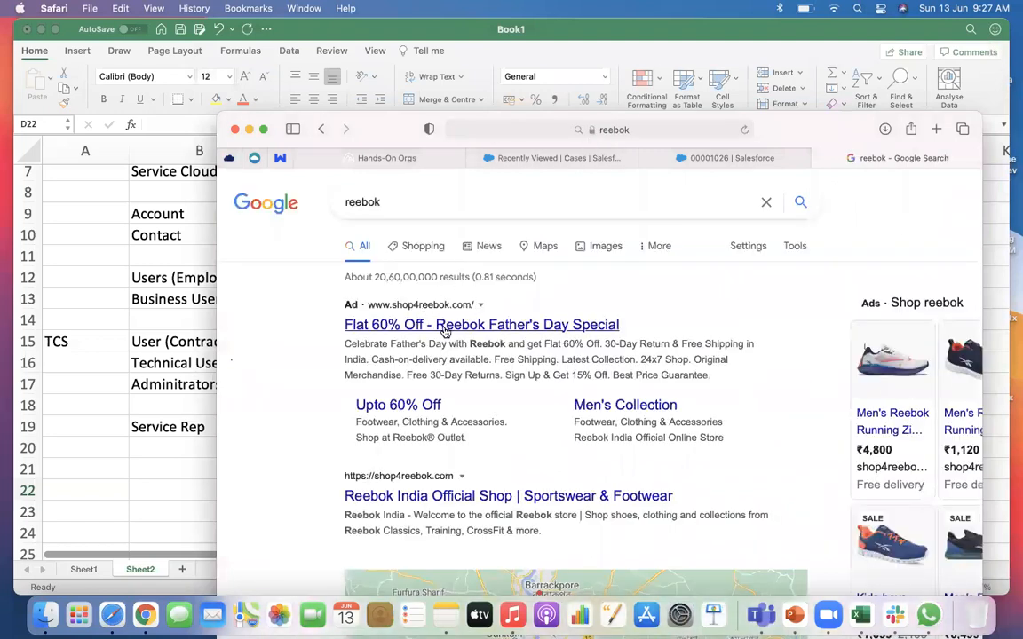
# Step: Open the Reebok US official website from the search results and dismiss the delivery location prompt
pyautogui.scroll(-2, 444, 330)
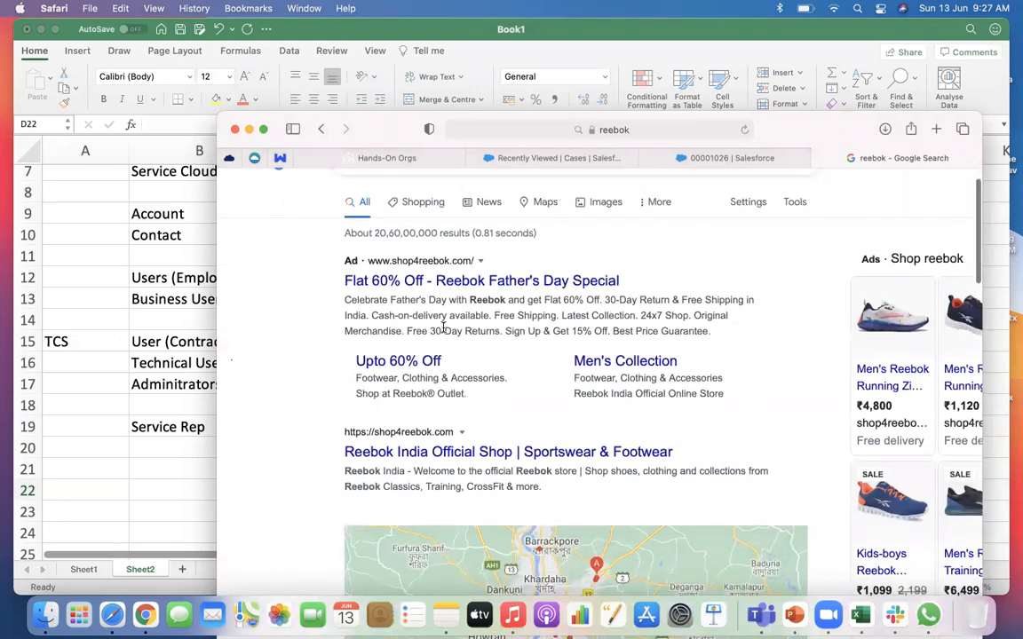
pyautogui.scroll(-10, 444, 330)
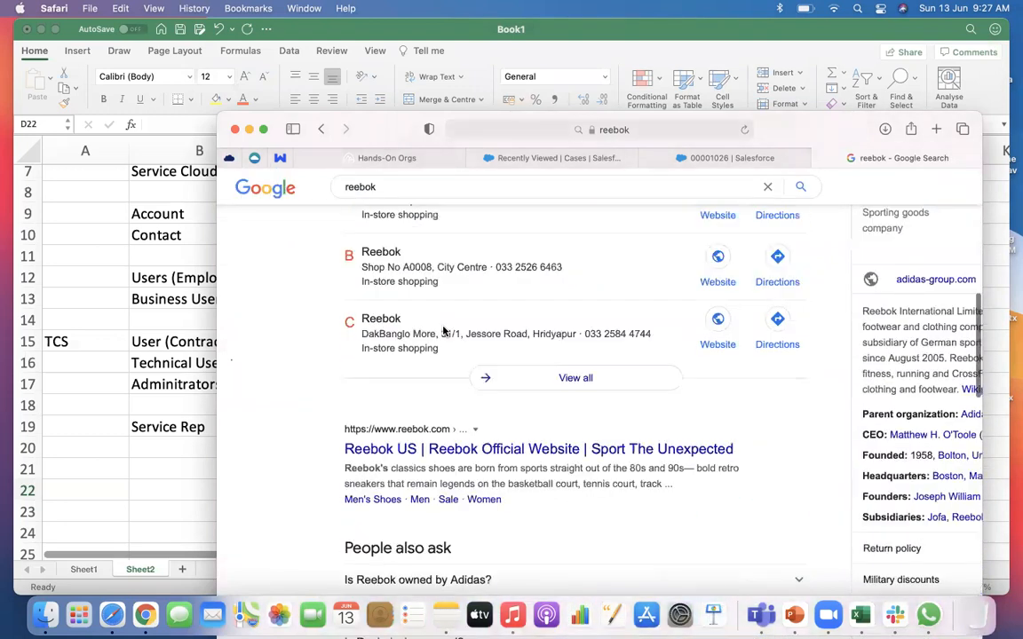
pyautogui.click(436, 409)
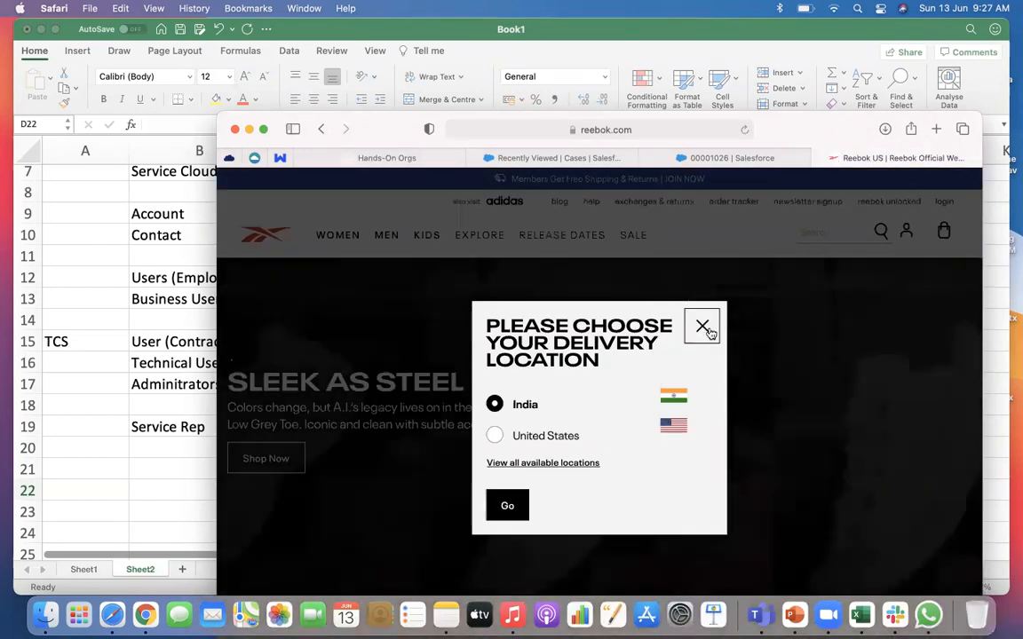
pyautogui.click(706, 332)
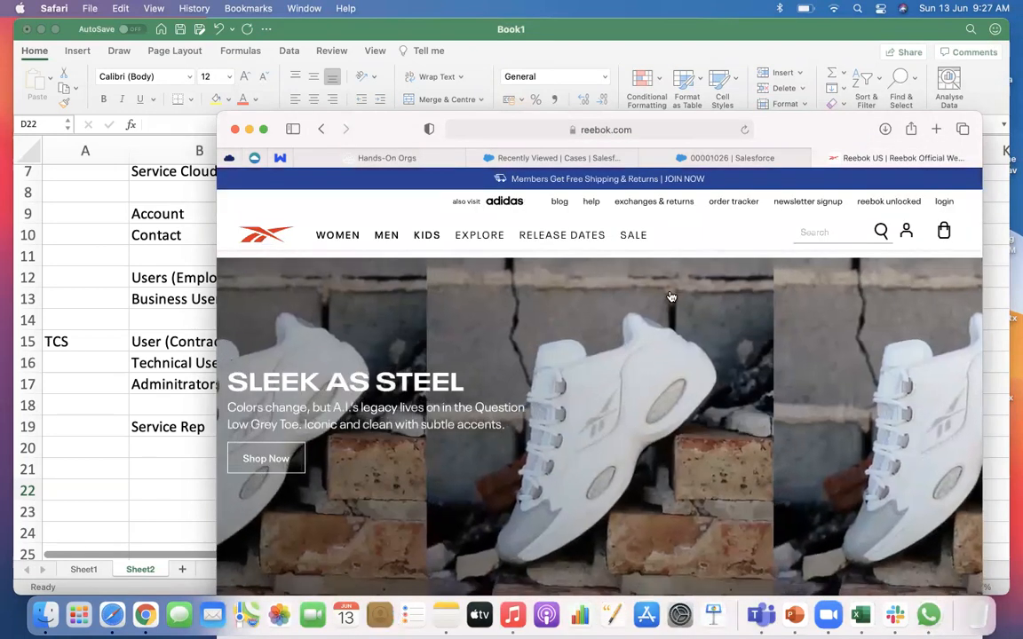
# Step: Look over the Reebok home page and open its order tracker
pyautogui.scroll(-3, 666, 297)
pyautogui.scroll(3, 667, 296)
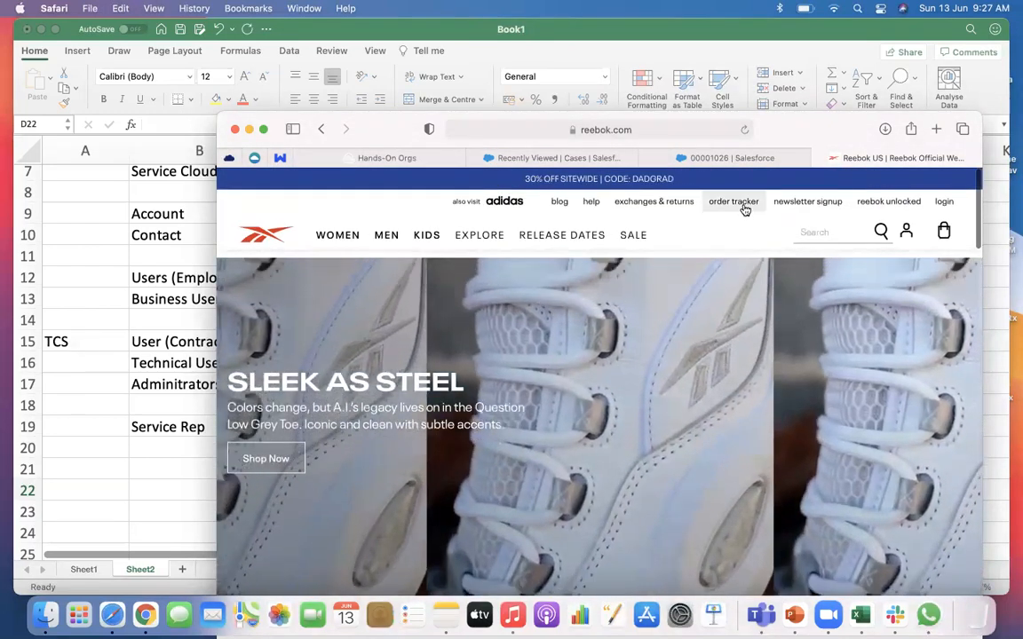
pyautogui.click(744, 205)
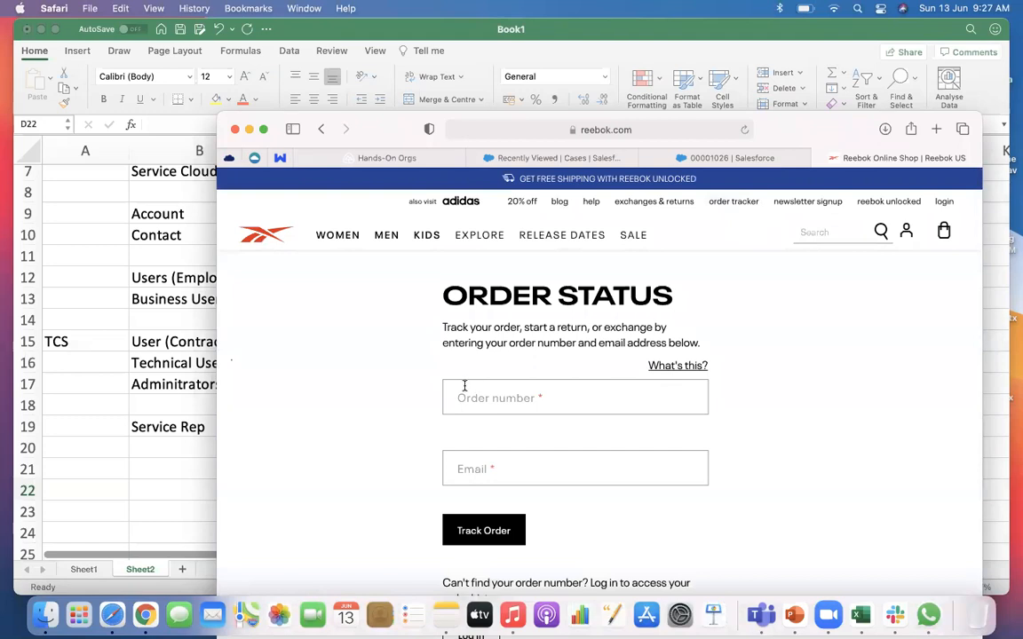
# Step: Open Reebok's Contact Us page from the Support links and dismiss the Reebok Unlocked membership offer
pyautogui.scroll(-10, 716, 333)
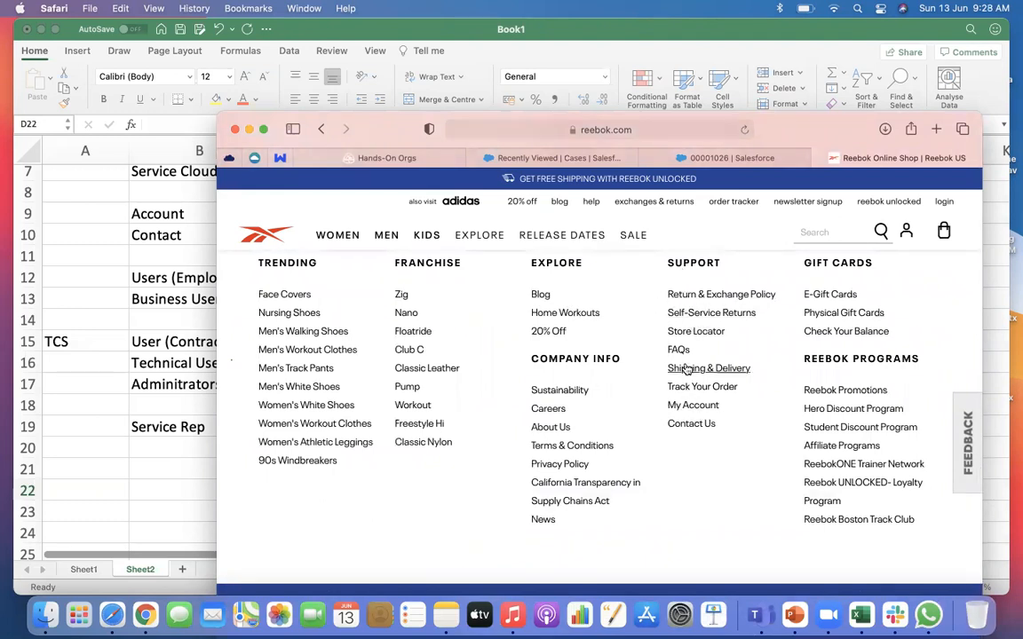
pyautogui.click(682, 431)
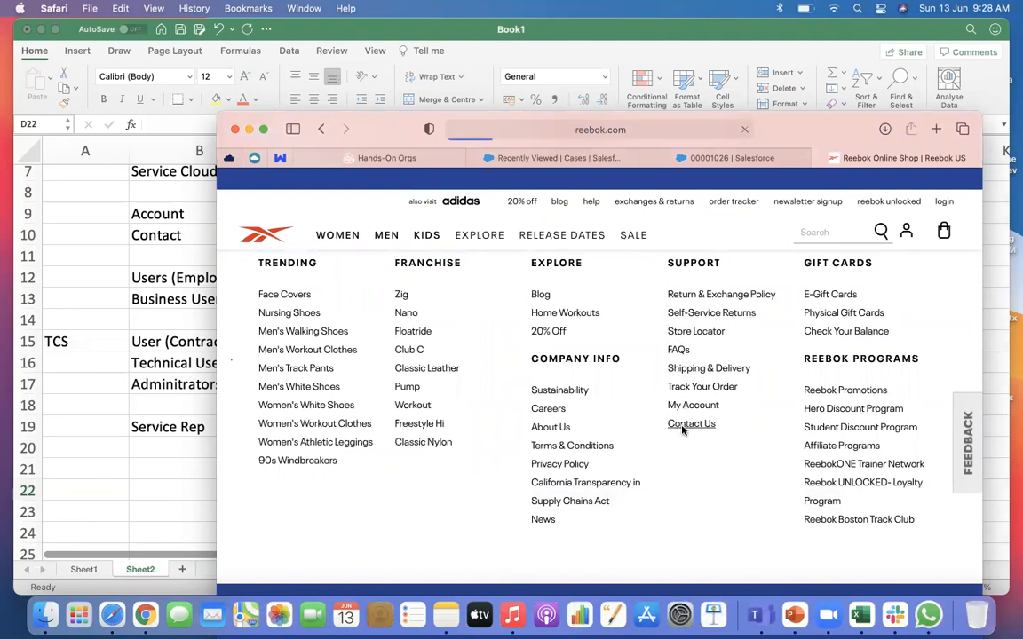
pyautogui.scroll(-5, 682, 430)
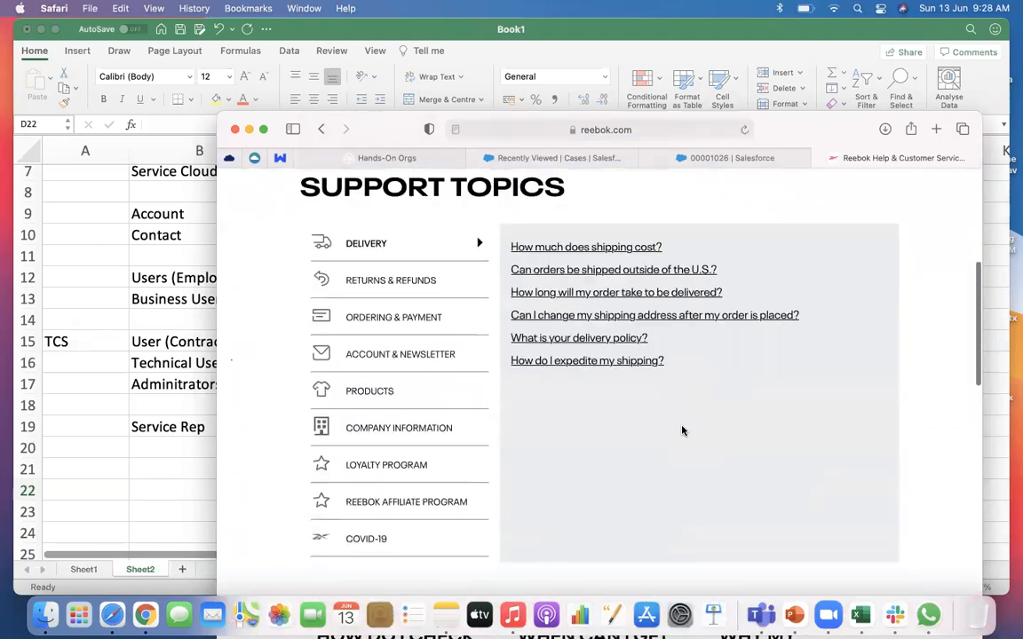
pyautogui.scroll(5, 682, 431)
pyautogui.scroll(-1, 682, 430)
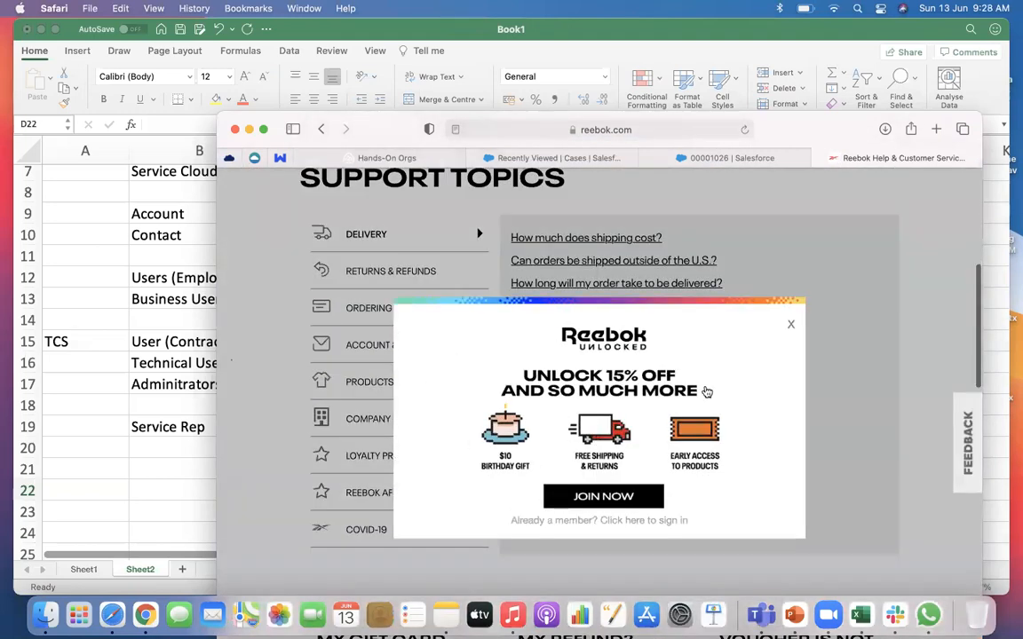
pyautogui.click(788, 327)
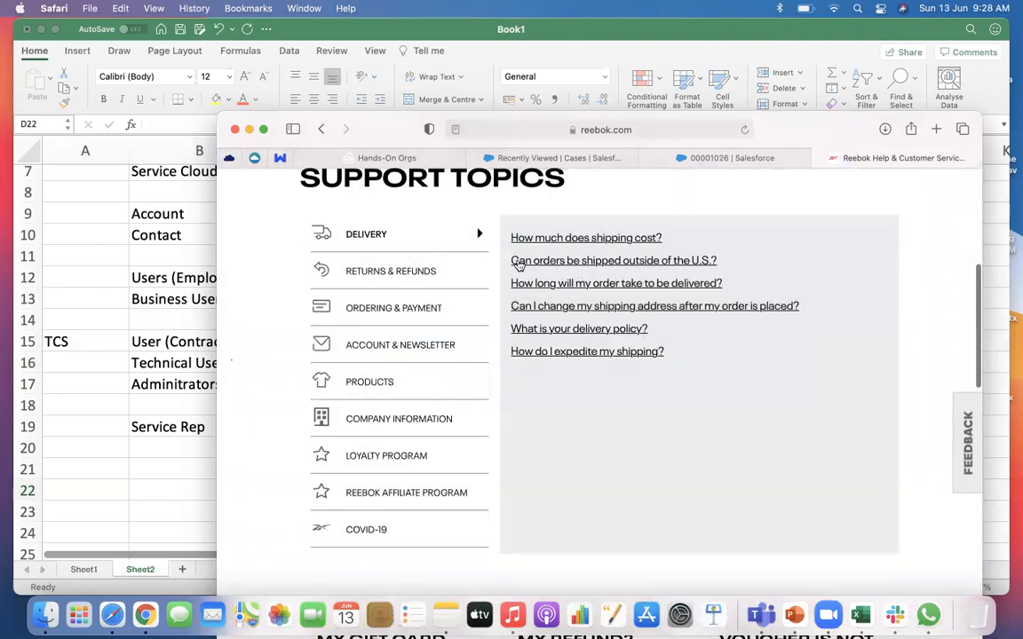
# Step: Examine the help page's order tracking, customer care contact options and frequently asked questions
pyautogui.scroll(-3, 377, 435)
pyautogui.scroll(-10, 377, 435)
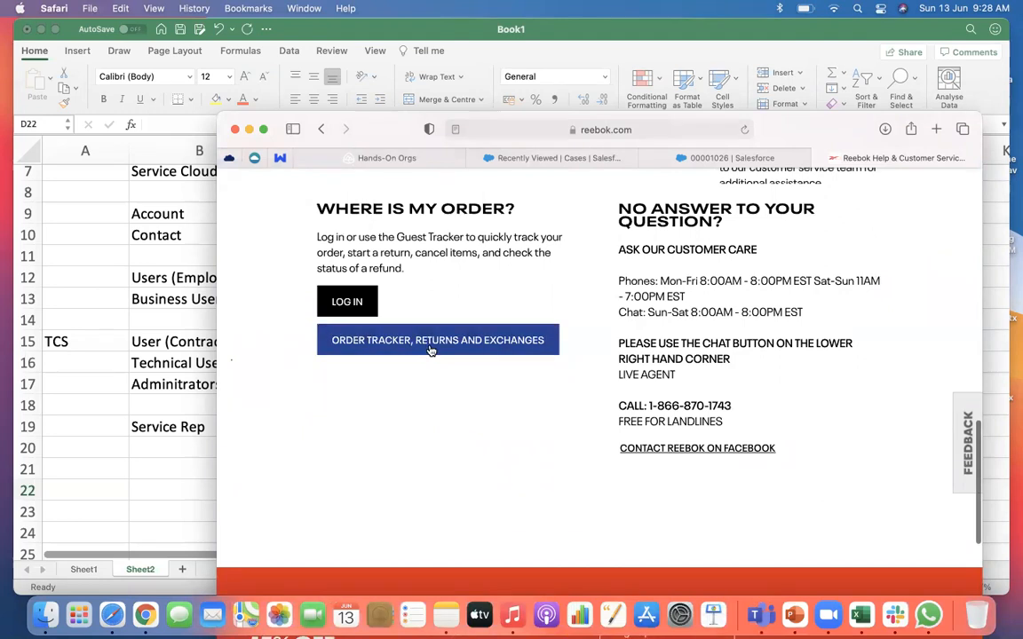
pyautogui.scroll(-5, 439, 412)
pyautogui.scroll(2, 439, 412)
pyautogui.scroll(10, 475, 411)
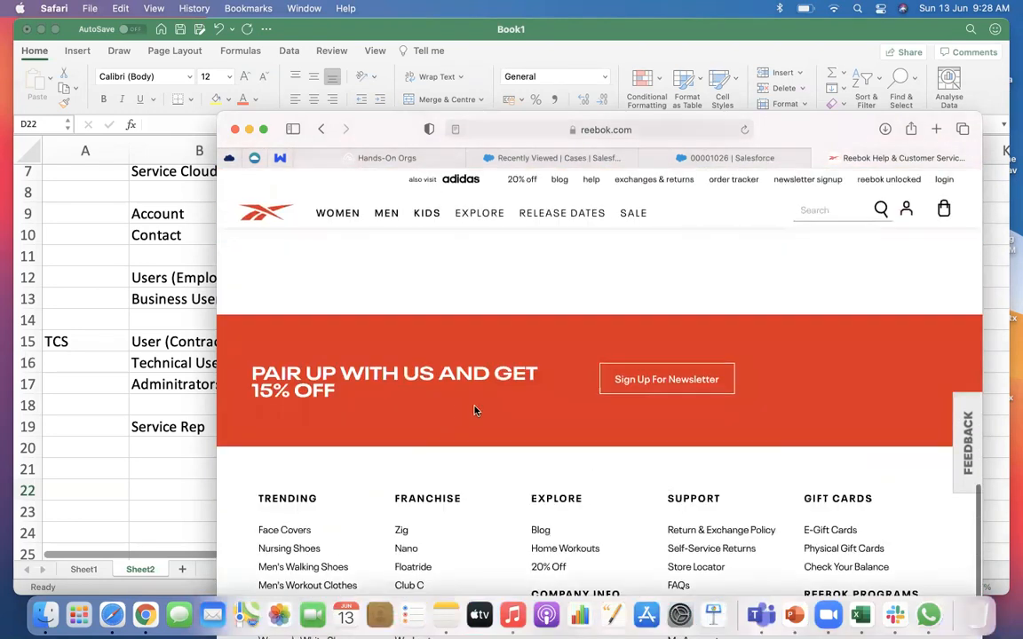
pyautogui.scroll(10, 477, 408)
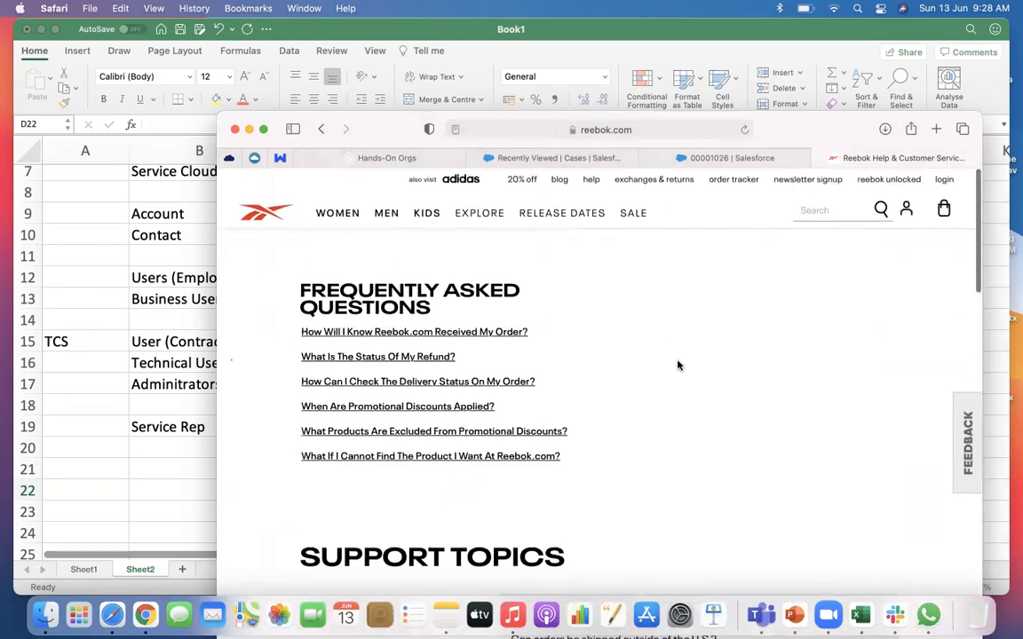
# Step: Look over the frequently asked questions and support topics on Reebok's help page, then close the browser window to return to the Excel sheet
pyautogui.scroll(-5, 714, 372)
pyautogui.scroll(-3, 715, 372)
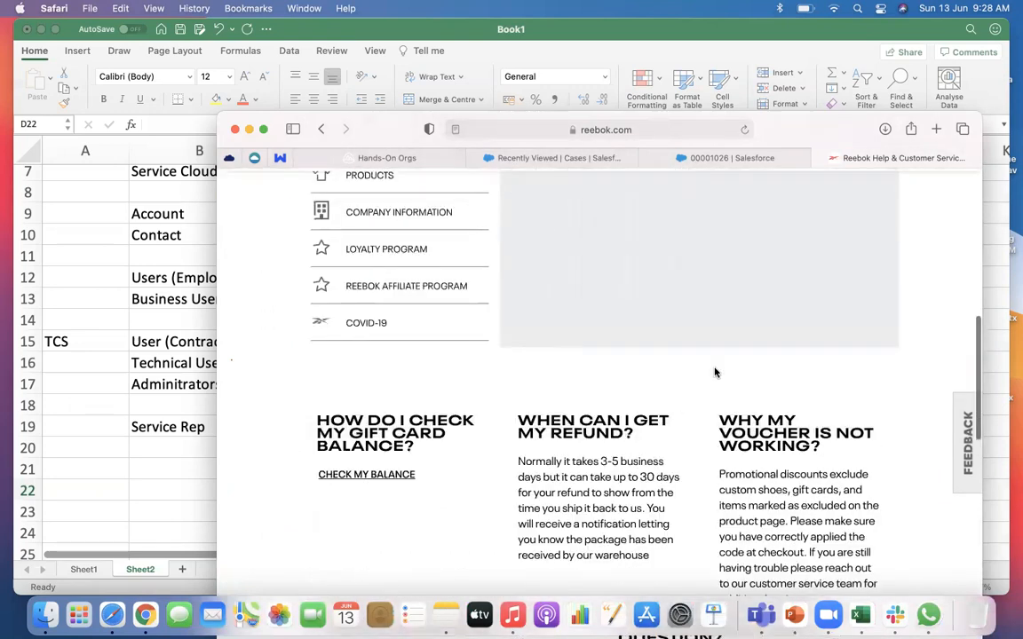
pyautogui.scroll(4, 715, 372)
pyautogui.scroll(3, 714, 372)
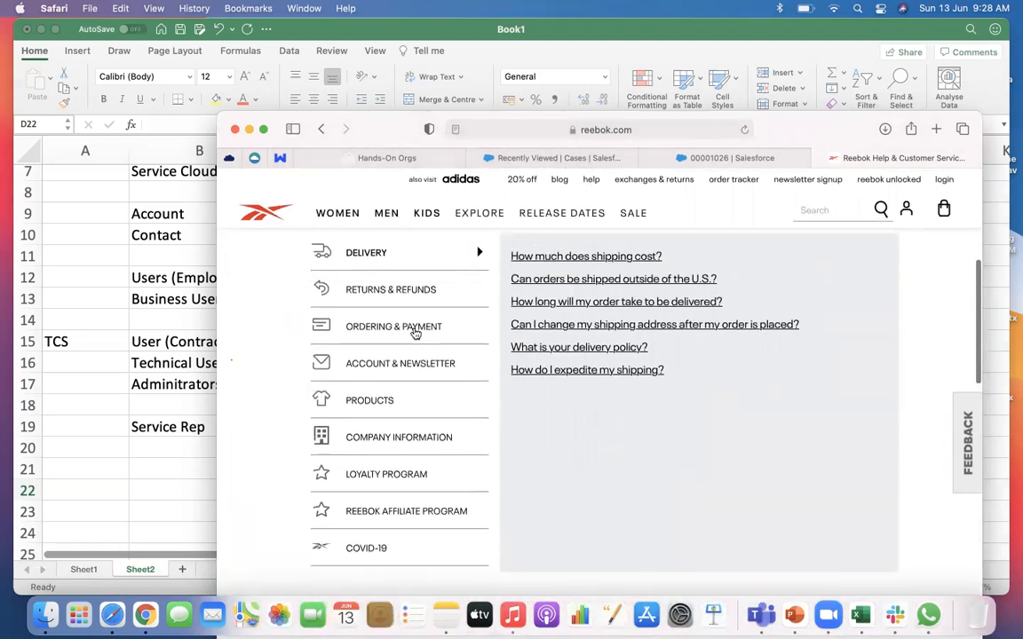
pyautogui.scroll(5, 414, 333)
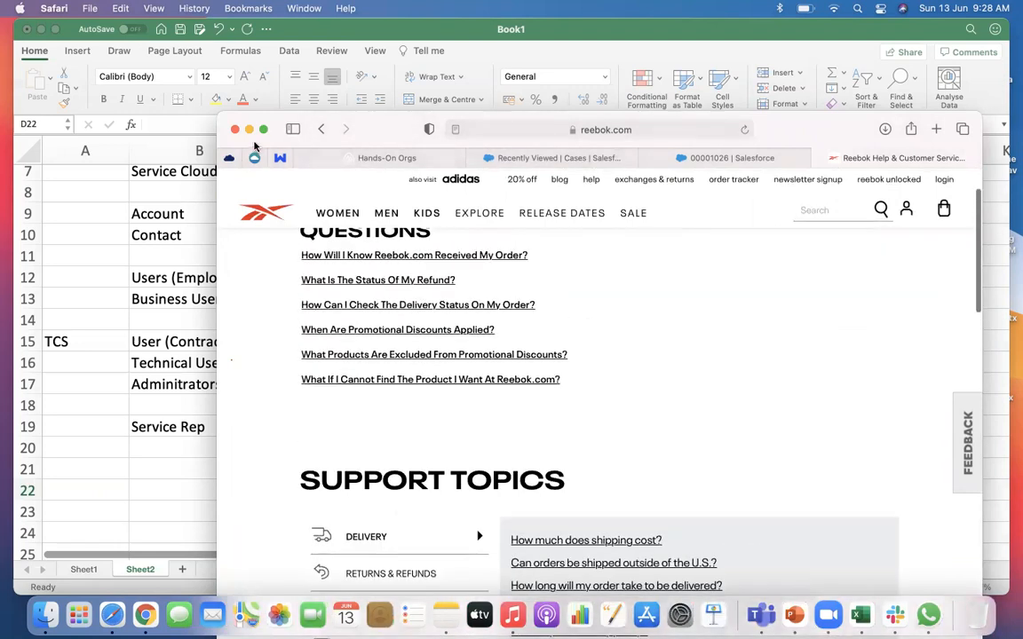
pyautogui.click(235, 130)
pyautogui.click(451, 361)
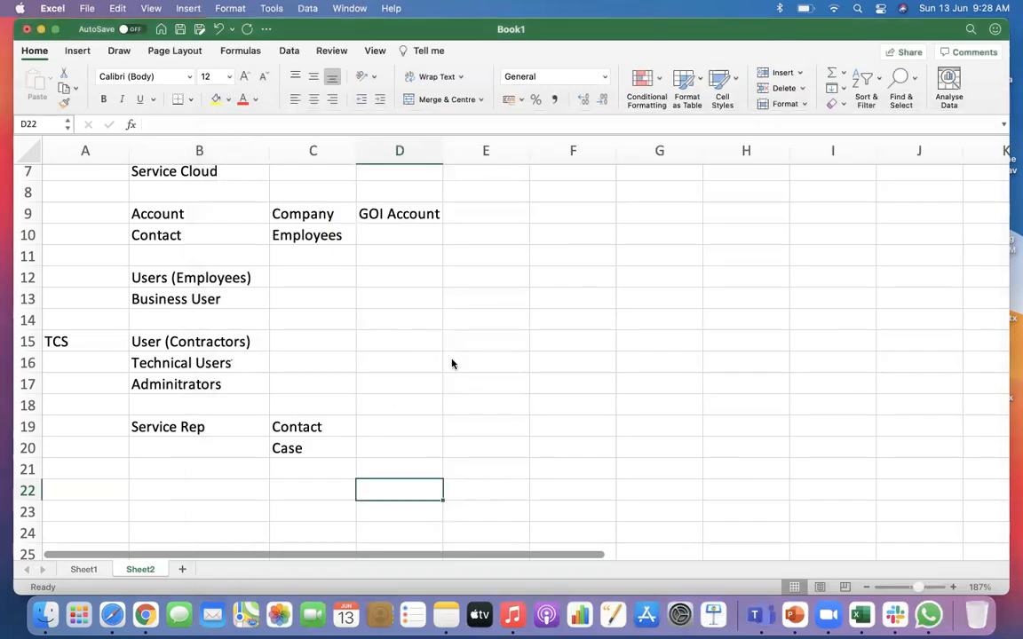
pyautogui.click(309, 444)
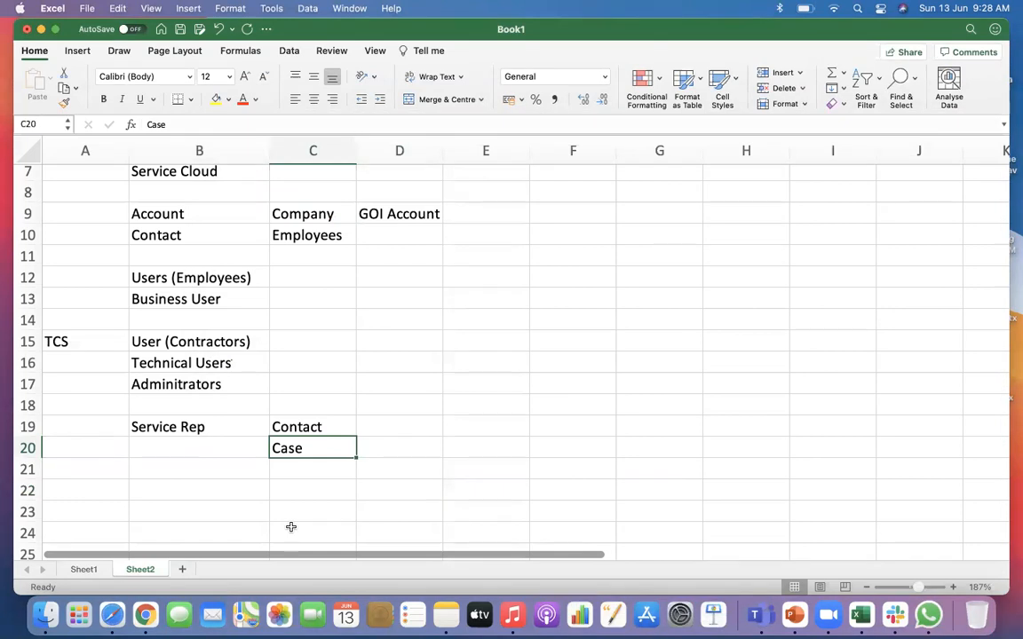
pyautogui.click(112, 614)
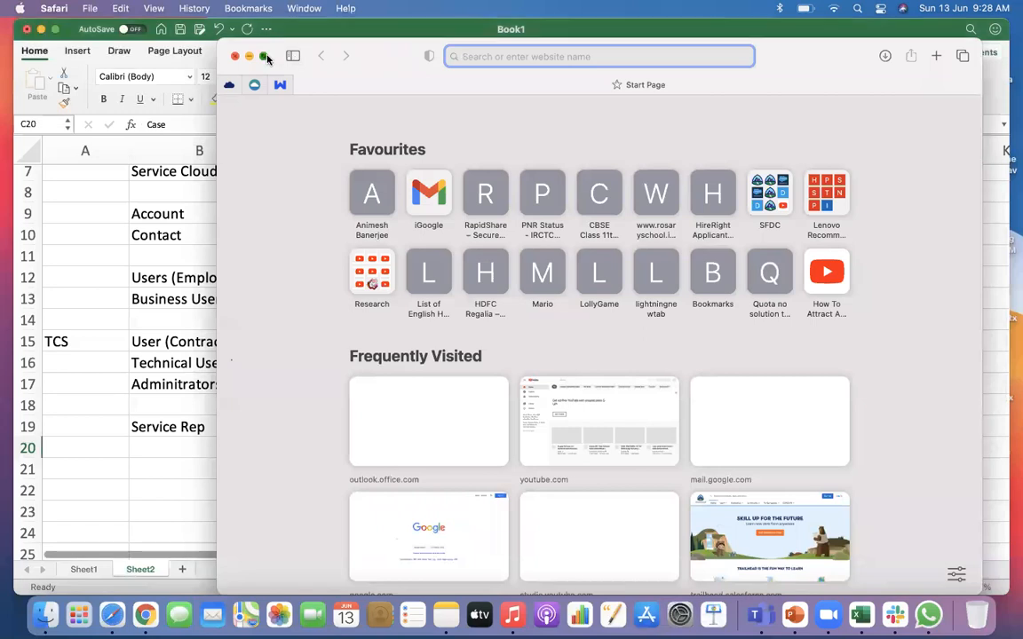
pyautogui.click(264, 55)
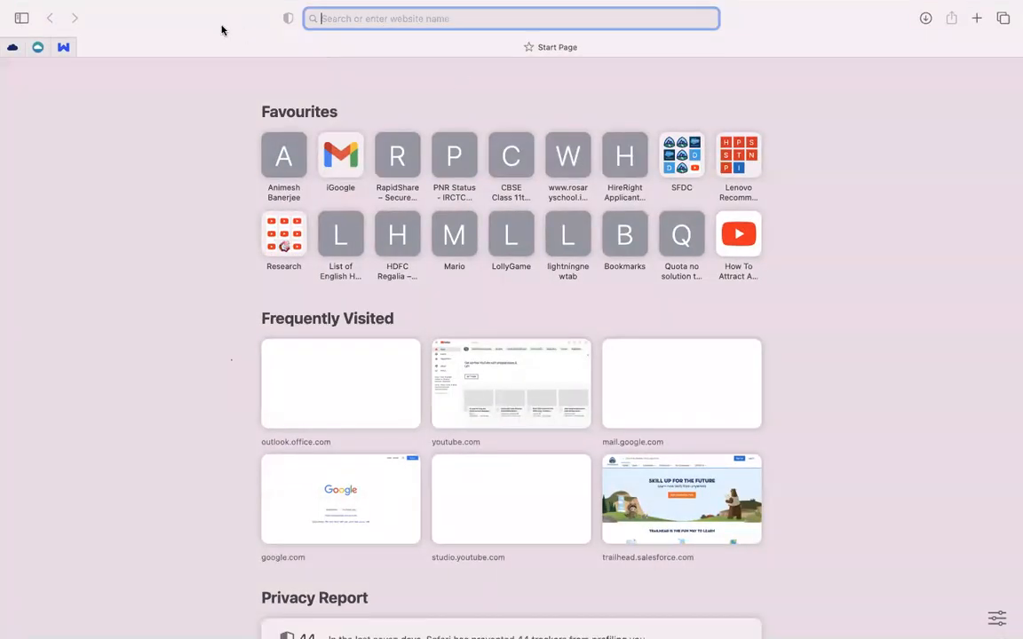
pyautogui.moveTo(4, 4)
pyautogui.click(17, 37)
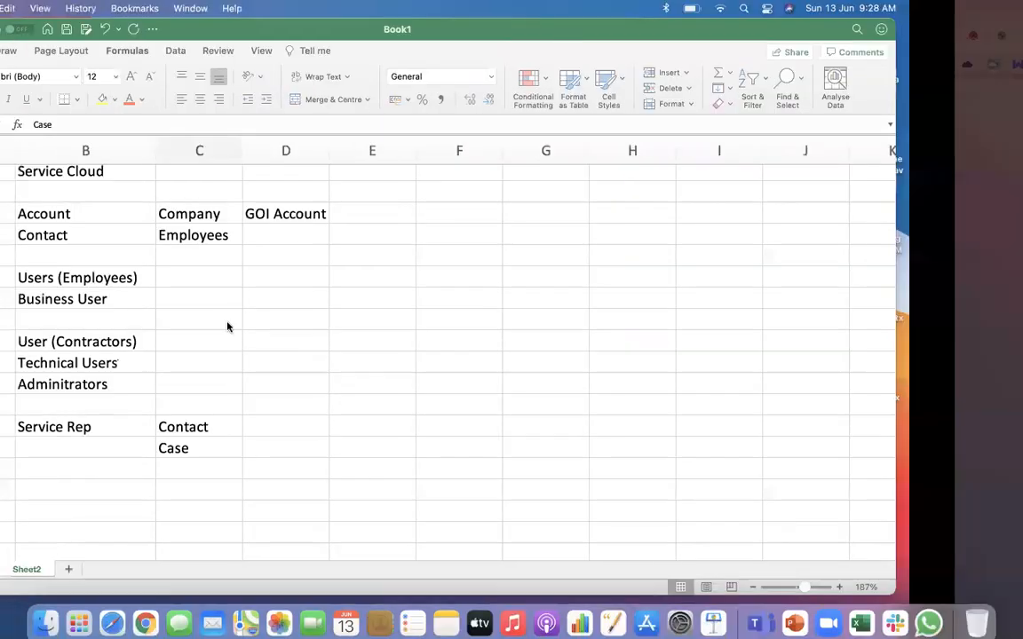
# Step: Add Web-to-Case in C21 and Email-to-Case in C22 below the Case entry, and widen column C to 10.00
pyautogui.click(303, 471)
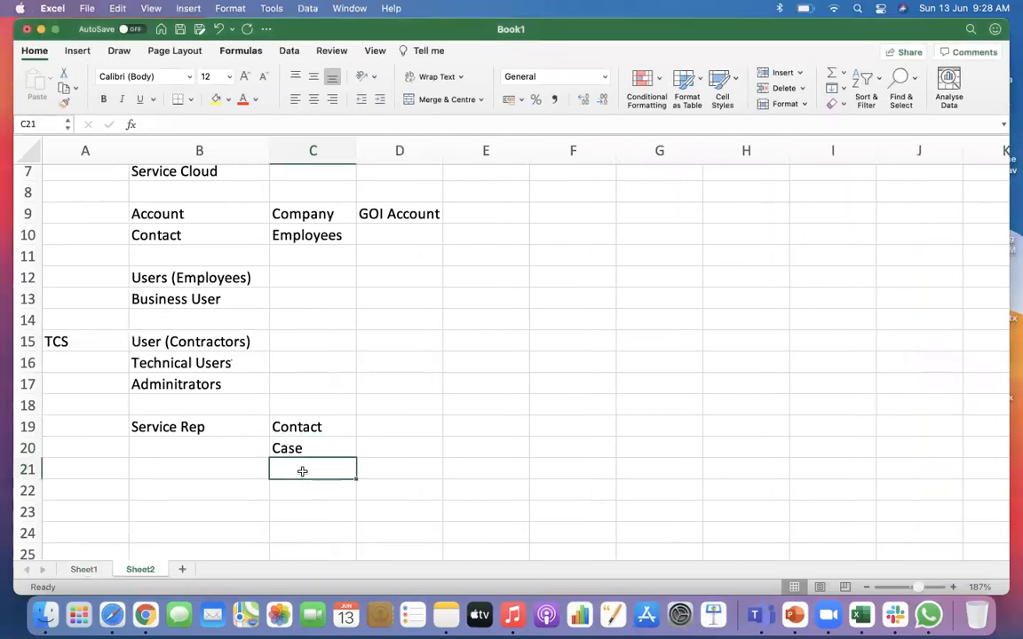
pyautogui.write('Web-to-Case')
pyautogui.click(309, 496)
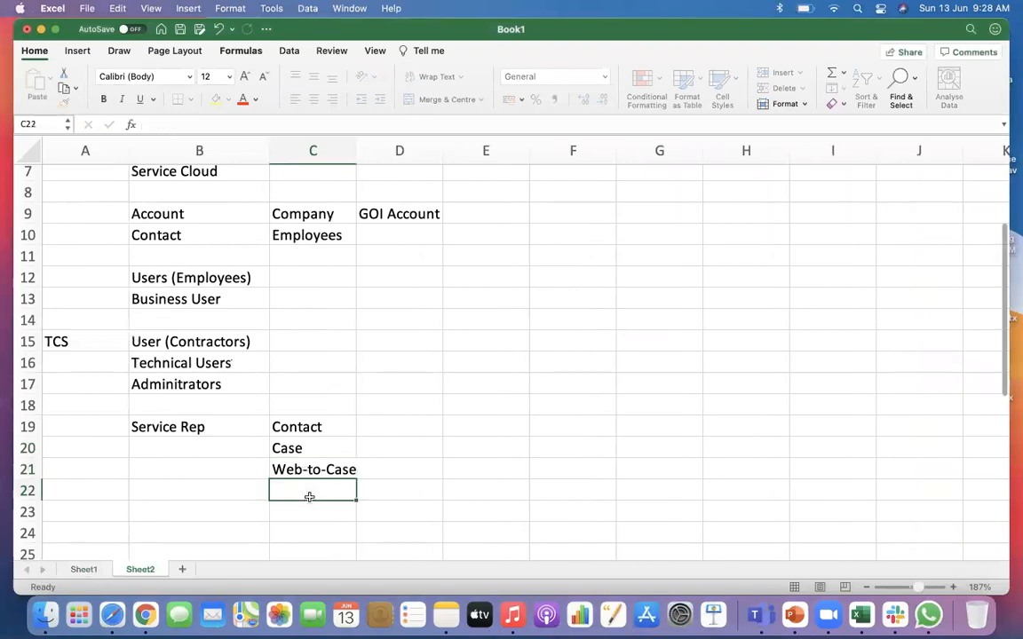
pyautogui.doubleClick(357, 144)
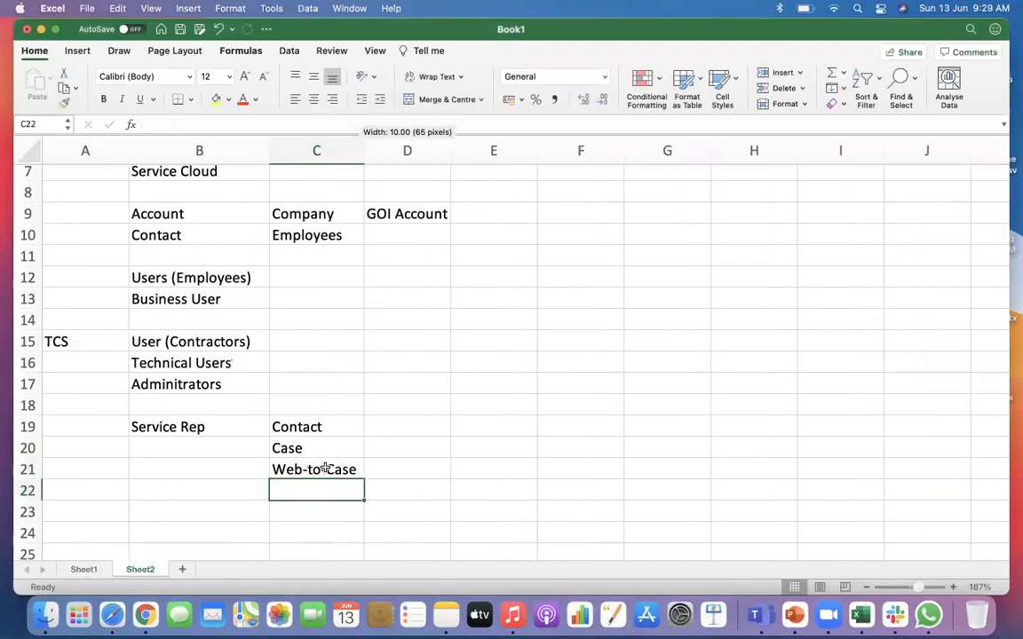
pyautogui.write('Emai')
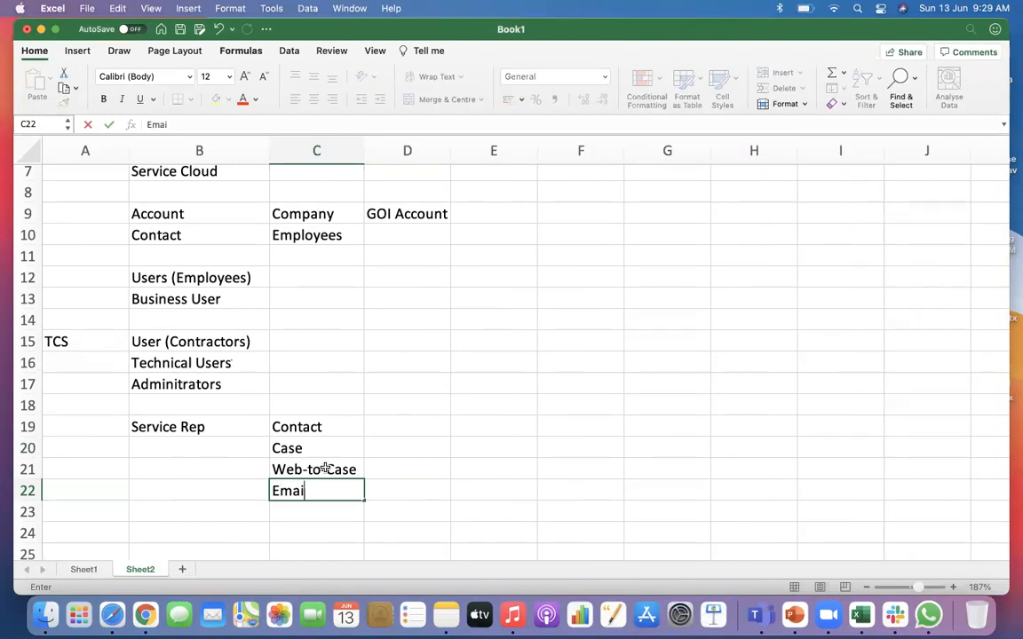
pyautogui.write('l-to-Case')
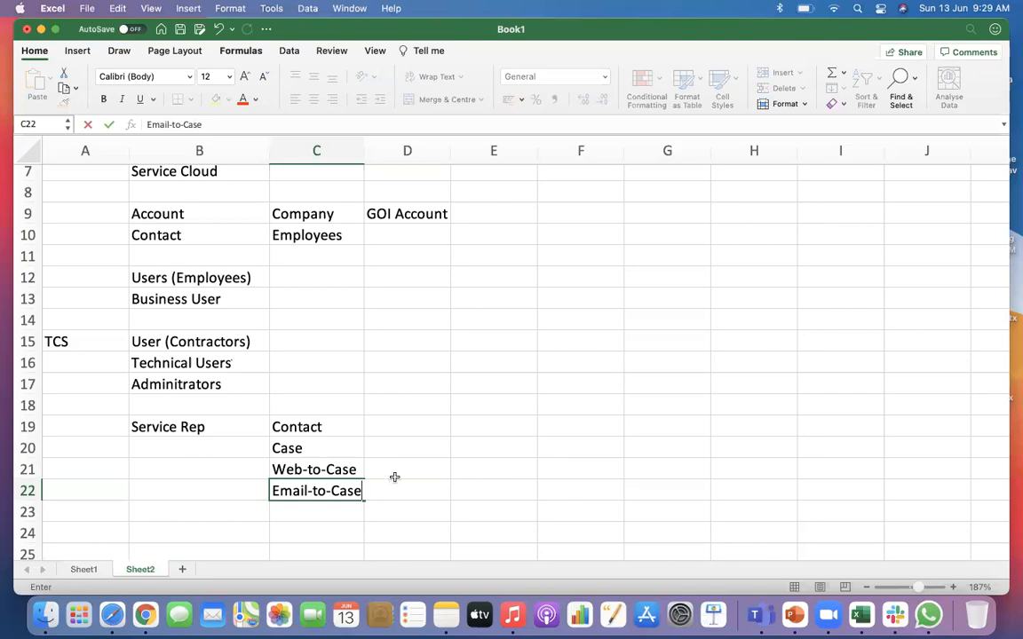
pyautogui.press('Return')
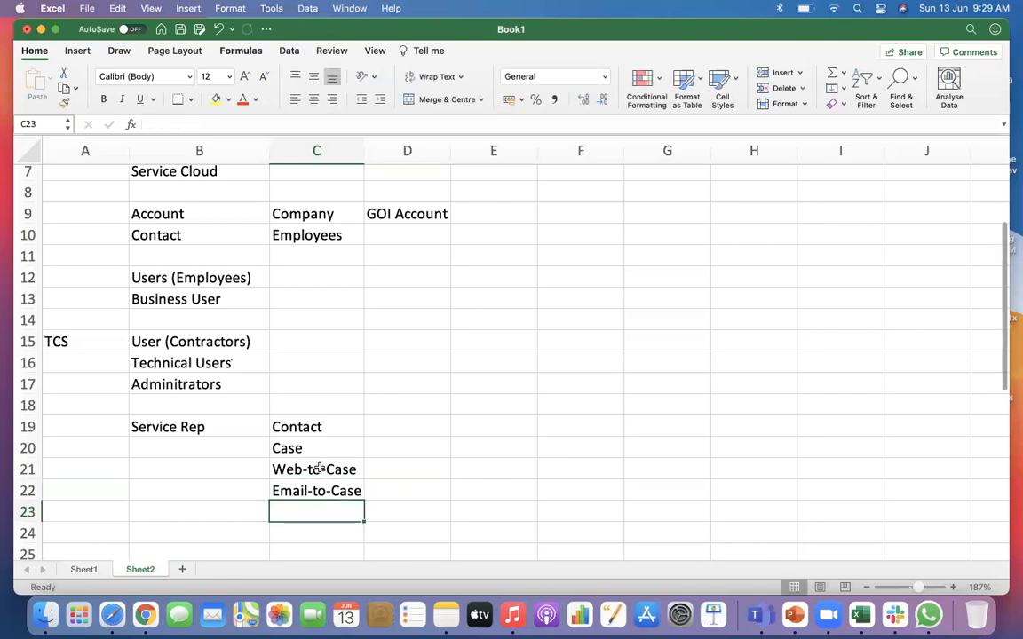
pyautogui.click(318, 470)
pyautogui.click(302, 448)
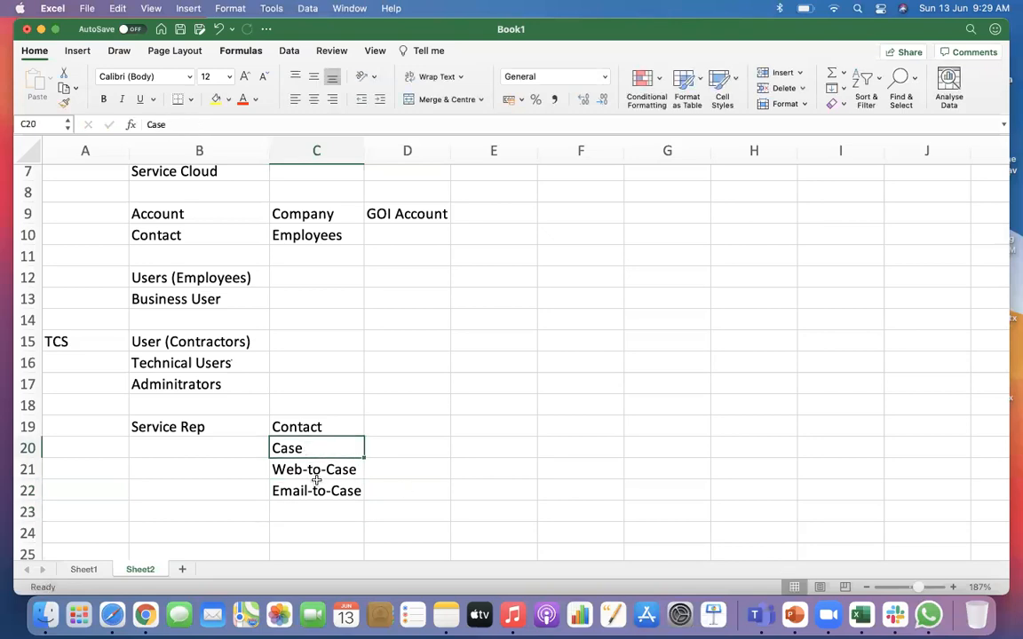
pyautogui.click(313, 472)
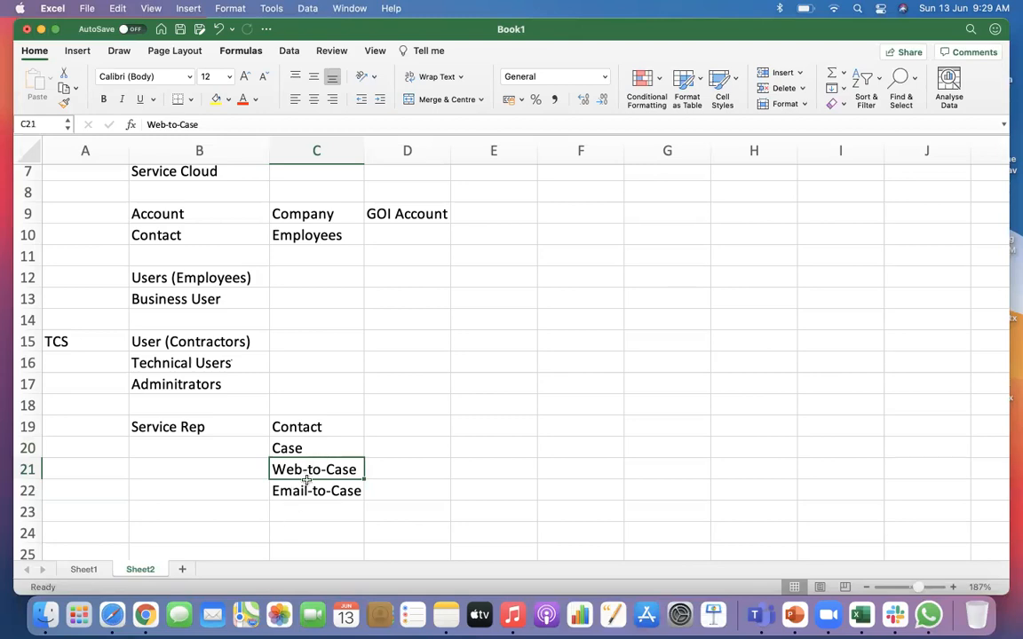
pyautogui.click(281, 489)
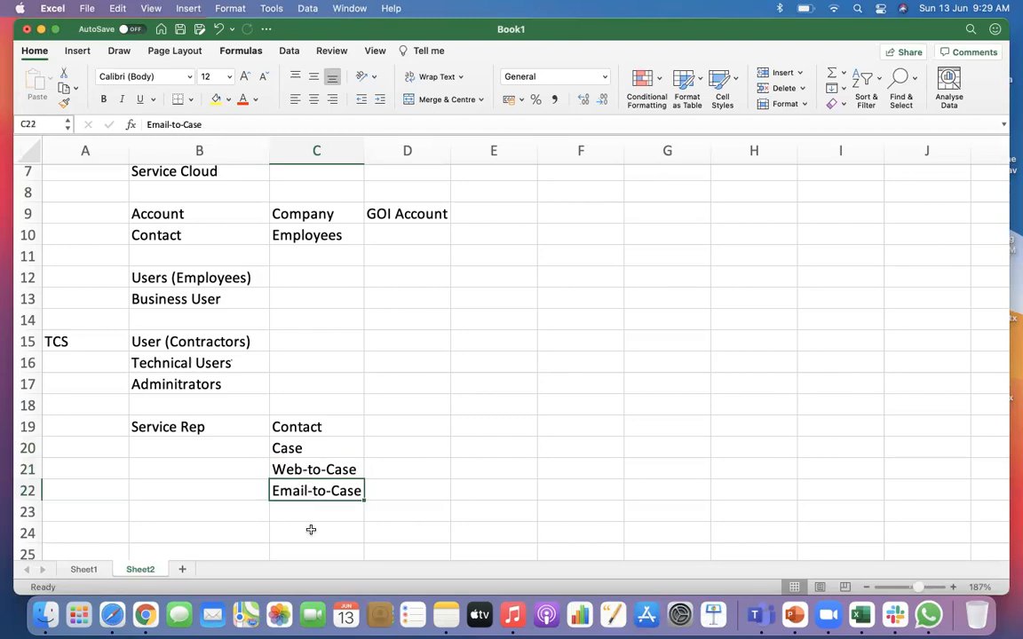
pyautogui.click(112, 614)
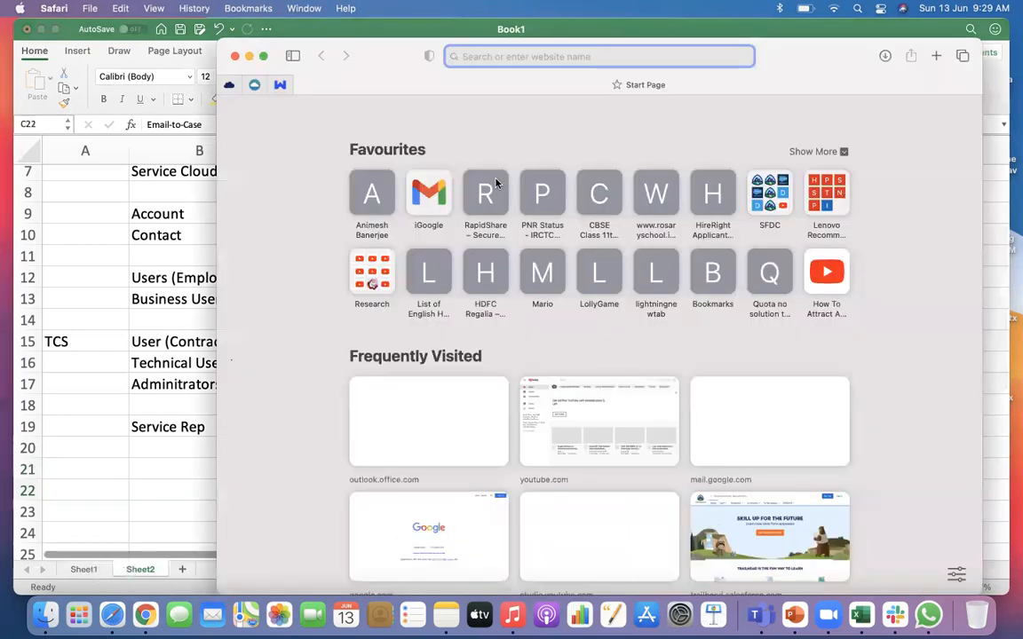
pyautogui.click(234, 56)
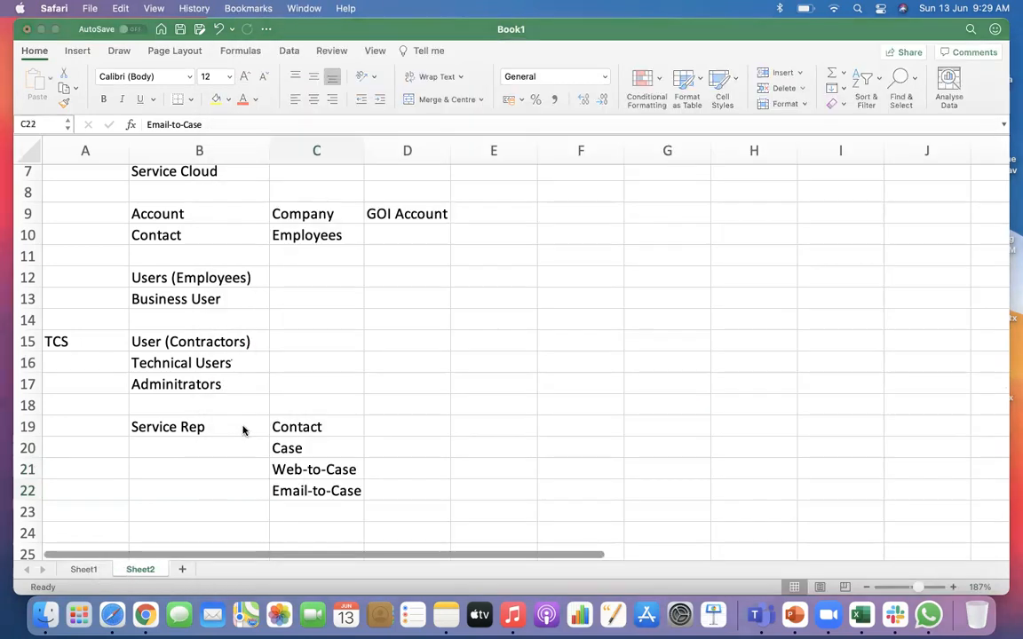
# Step: Switch to Safari, open Trailhead and launch the playful-fox-ocapzi org from Hands-On Orgs in a full-screen window
pyautogui.click(112, 615)
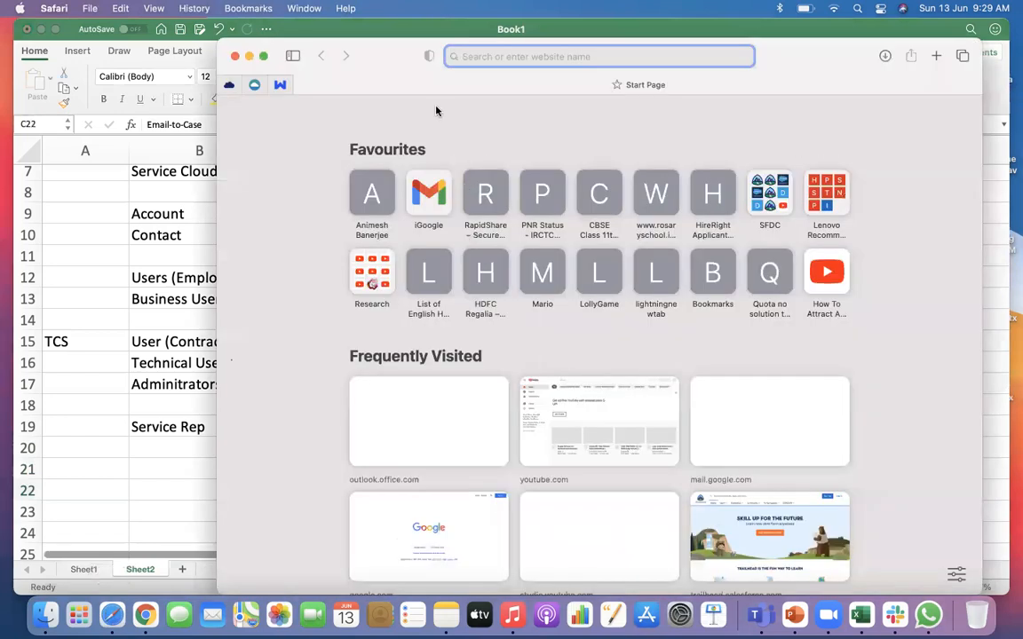
pyautogui.write('tra')
pyautogui.press('Return')
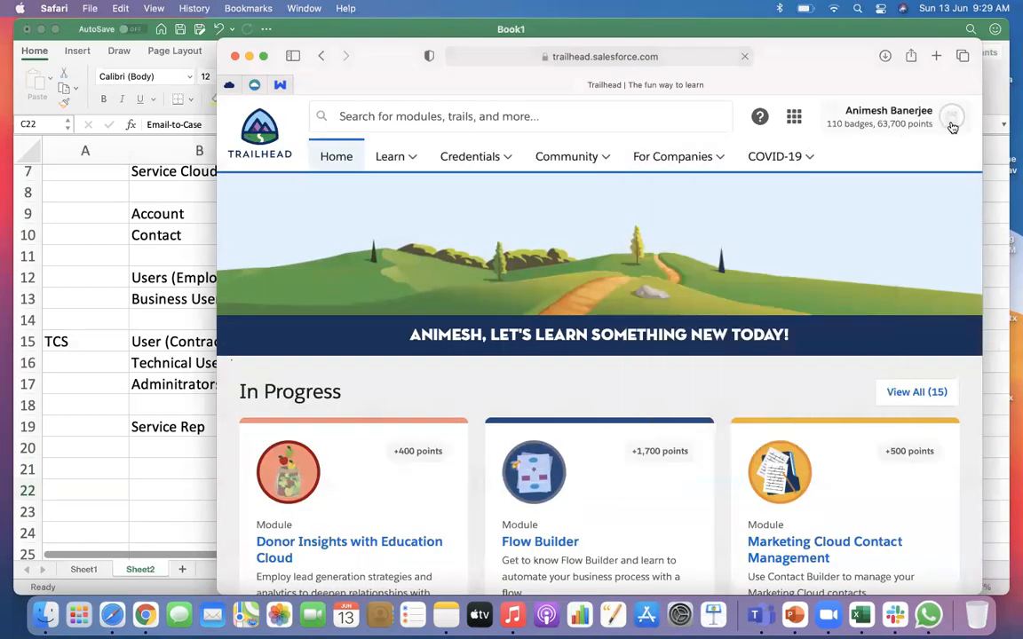
pyautogui.click(947, 124)
pyautogui.click(852, 319)
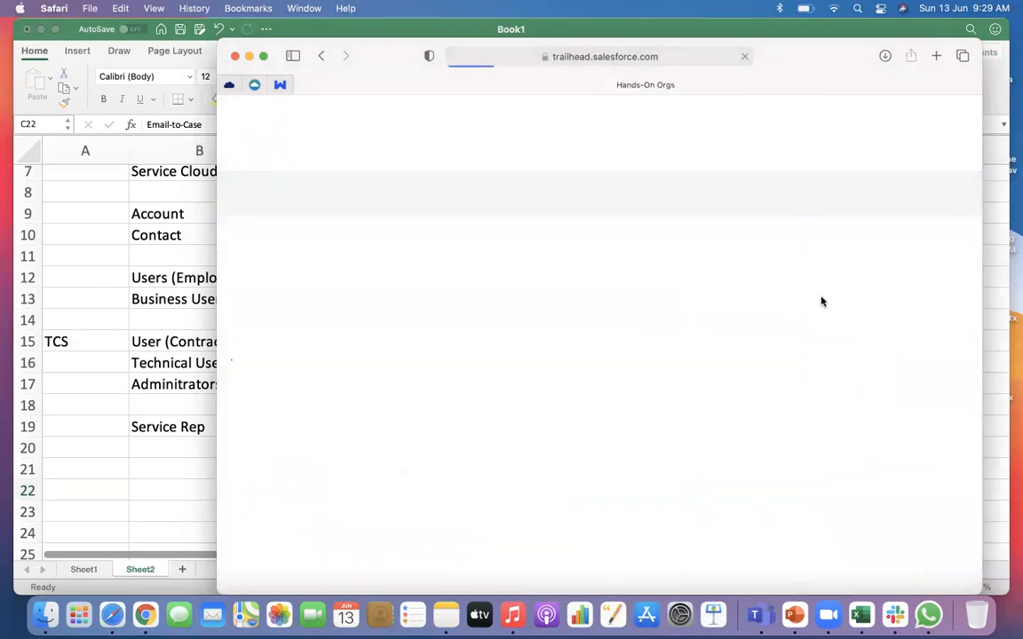
pyautogui.click(900, 353)
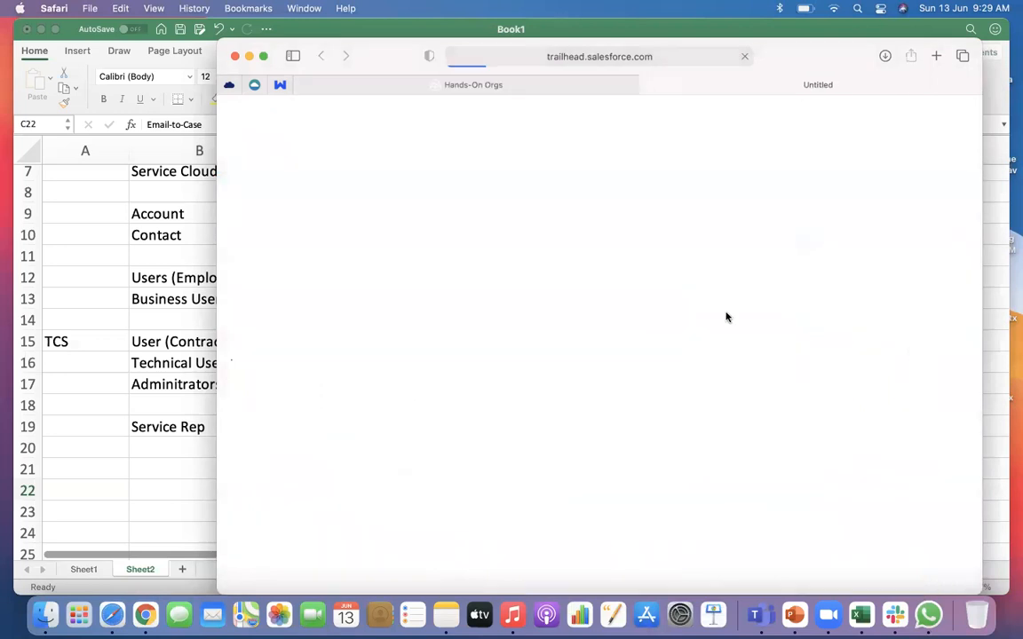
pyautogui.click(262, 57)
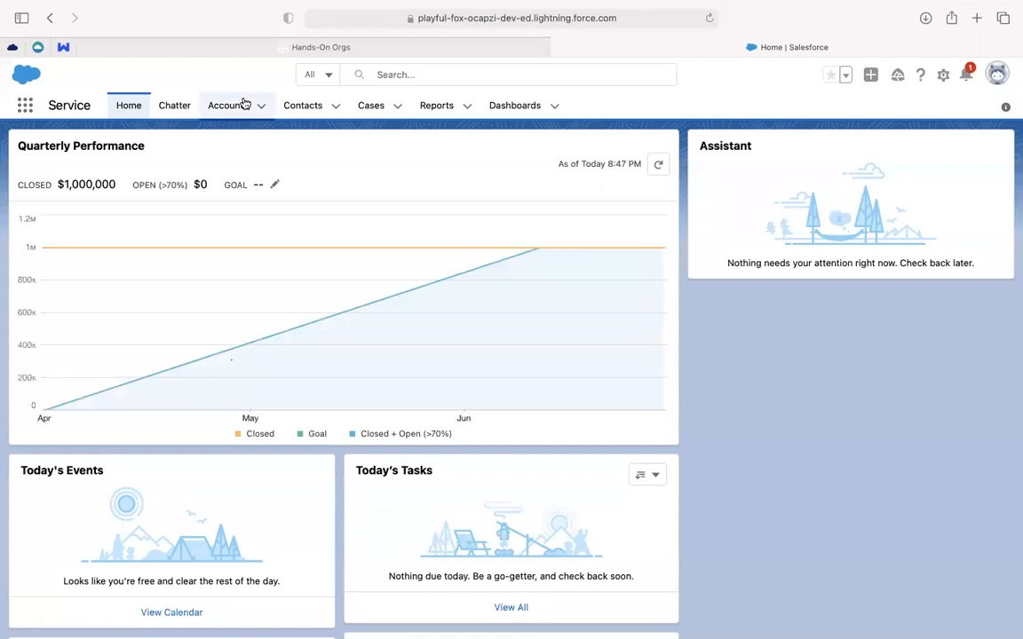
# Step: Open the Web-to-Case settings from Setup in Salesforce Classic and clear the Require reCAPTCHA Verification option
pyautogui.click(943, 75)
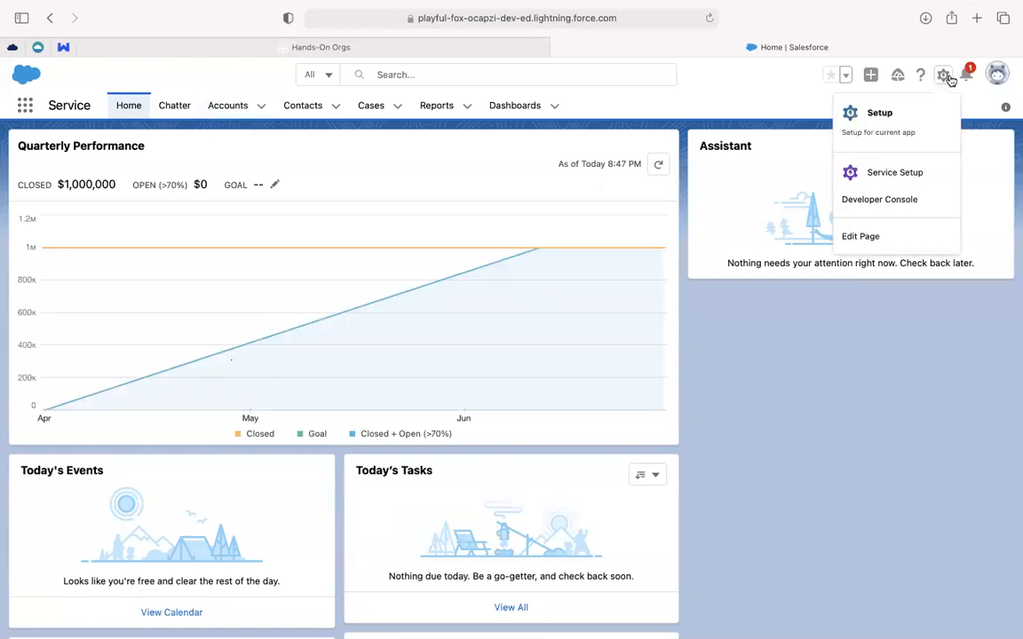
pyautogui.click(896, 114)
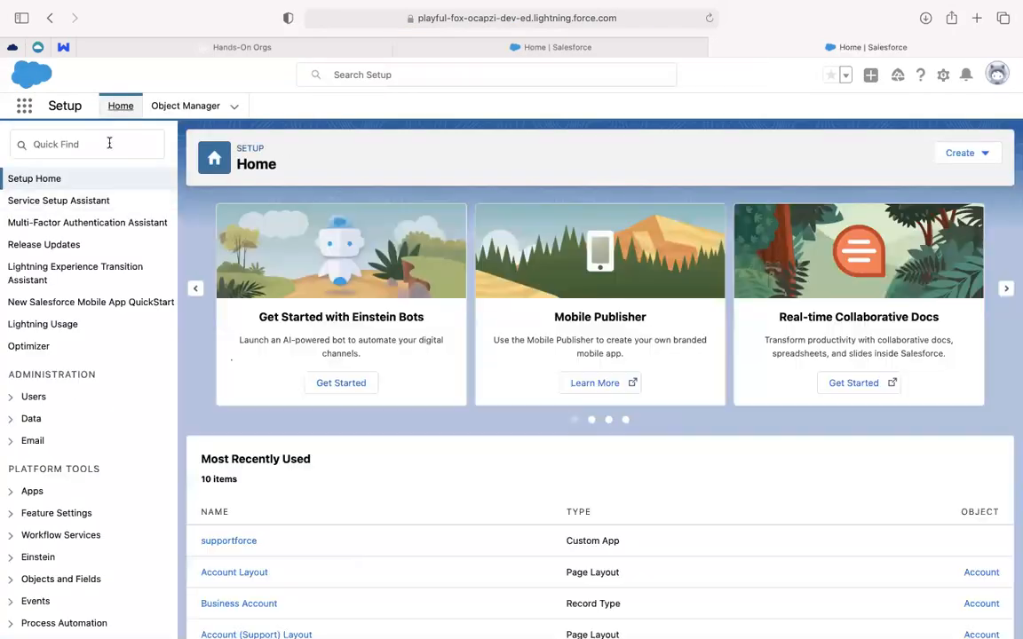
pyautogui.click(106, 141)
pyautogui.write('web')
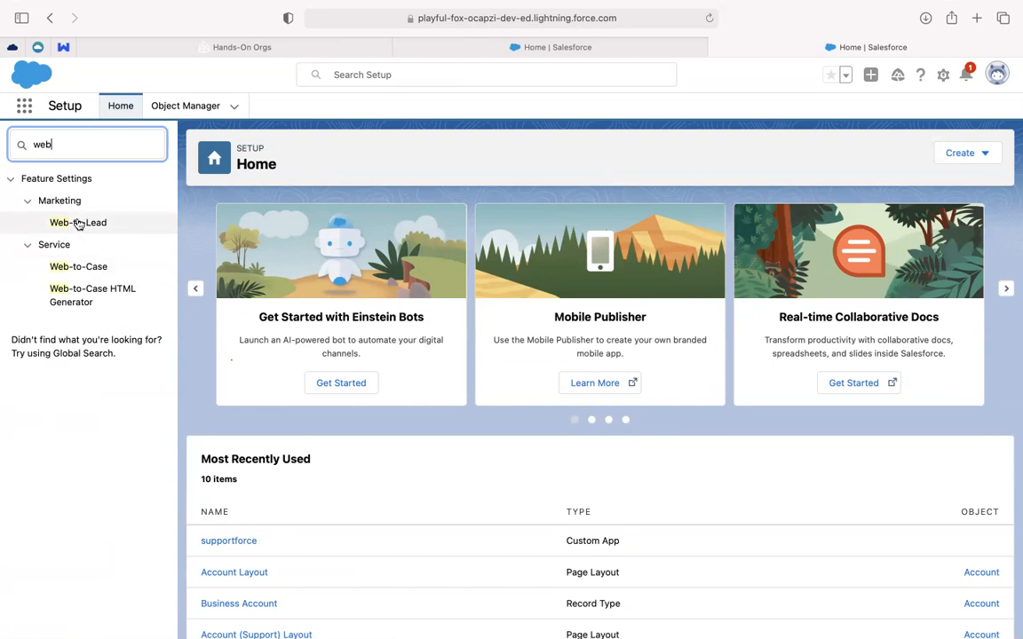
pyautogui.click(75, 268)
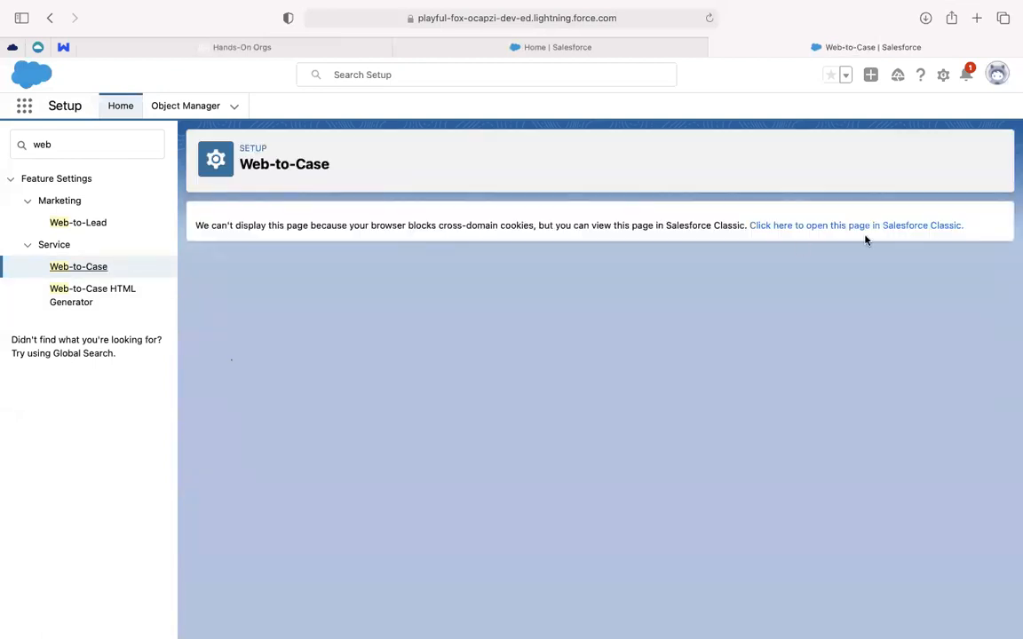
pyautogui.click(861, 228)
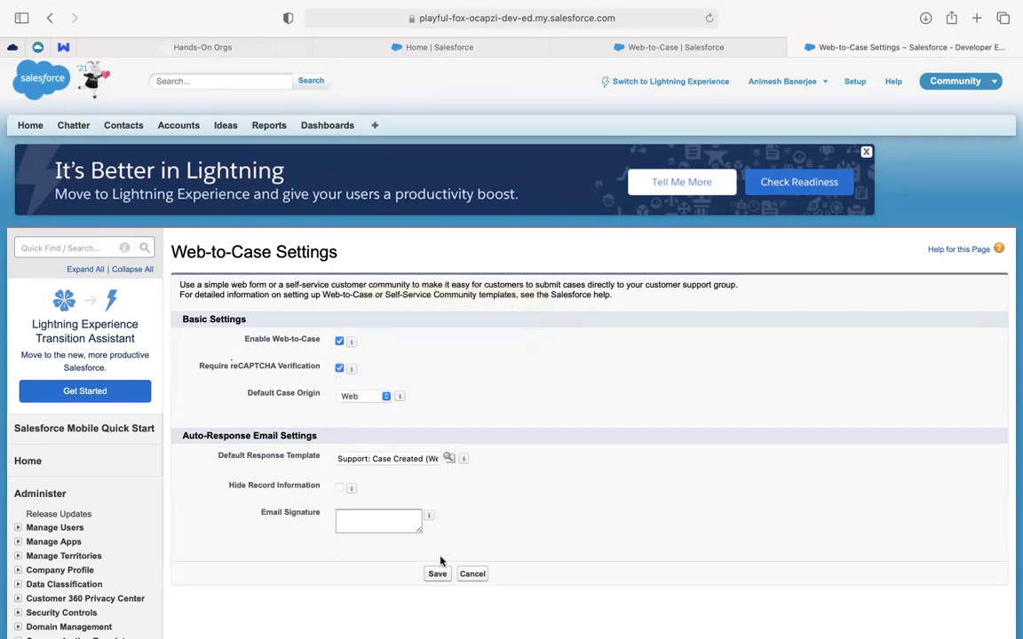
pyautogui.click(340, 367)
# Step: Close the Web-to-Case settings page and open the Web-to-Case HTML Generator in Salesforce Classic
pyautogui.click(795, 47)
pyautogui.click(86, 292)
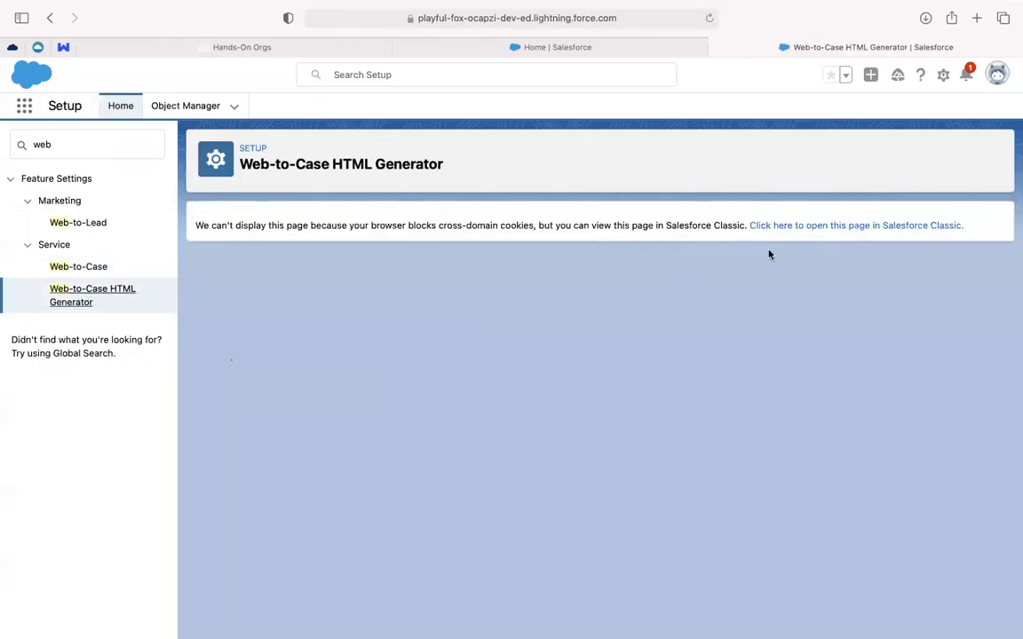
pyautogui.click(792, 227)
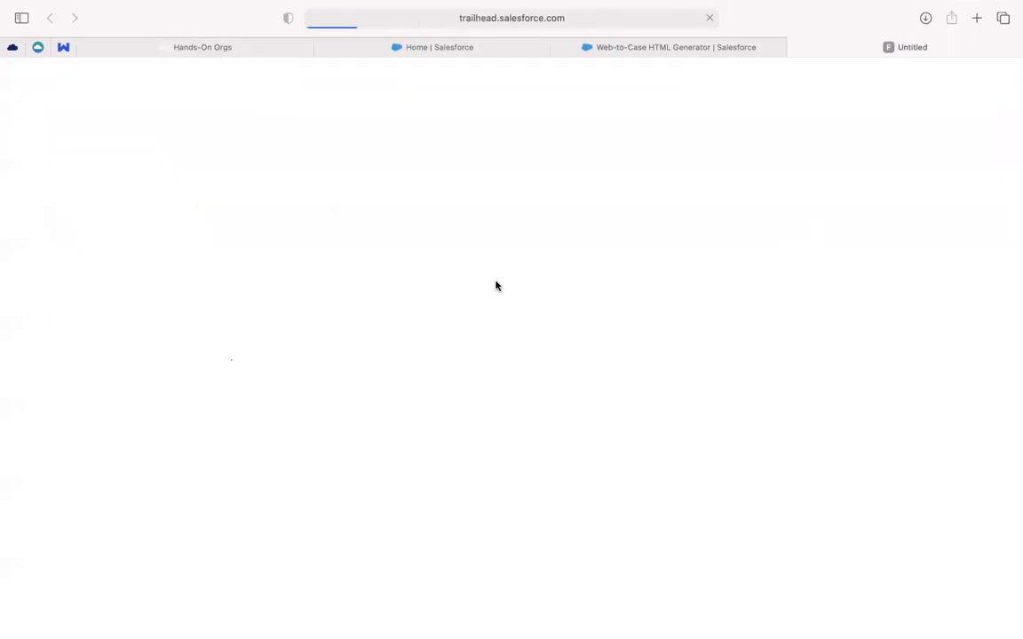
# Step: Generate the case capture form's HTML without reCAPTCHA, using a Reebok address as the return URL, and view the resulting code
pyautogui.scroll(-3, 403, 503)
pyautogui.scroll(-3, 403, 504)
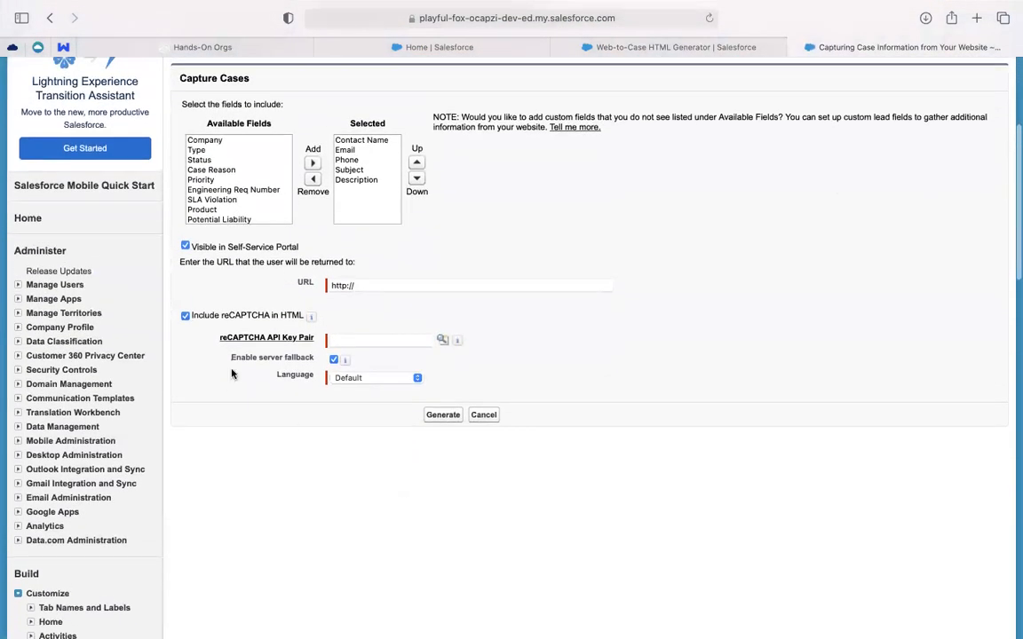
pyautogui.click(185, 316)
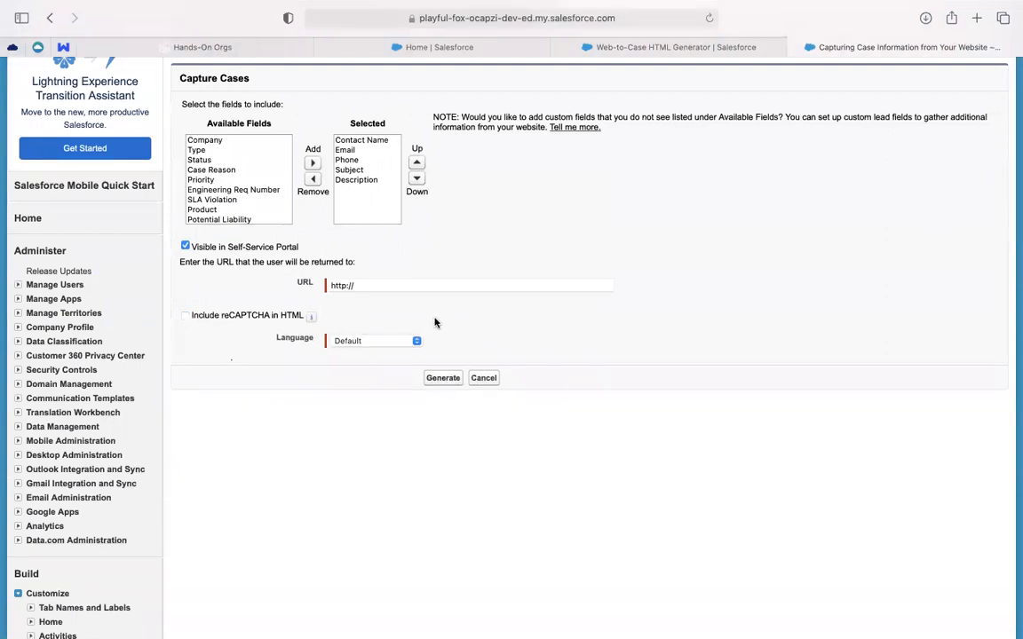
pyautogui.scroll(1, 434, 322)
pyautogui.click(384, 322)
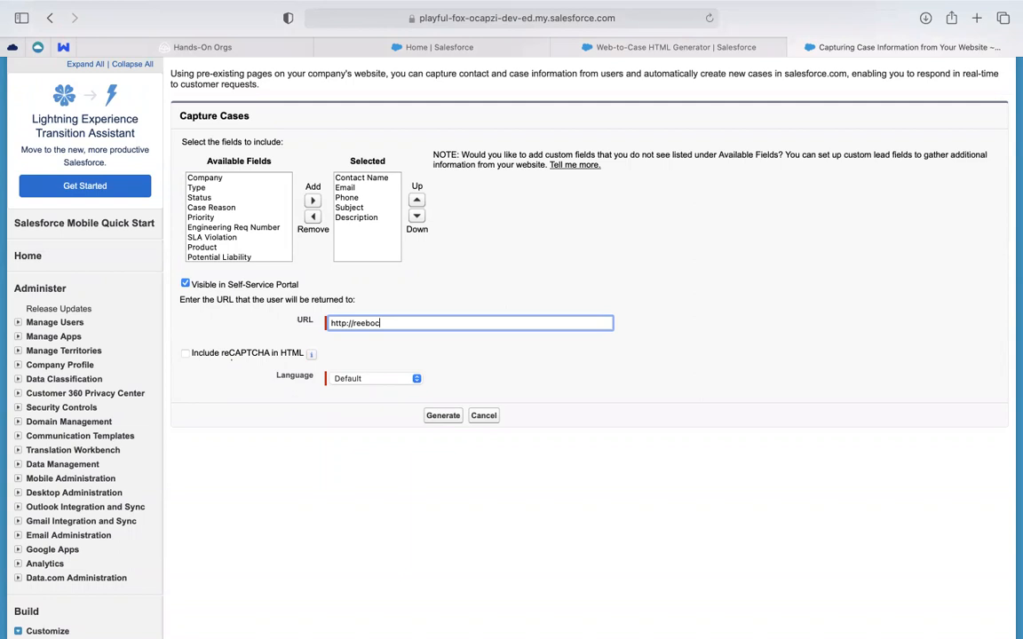
pyautogui.click(443, 418)
pyautogui.click(435, 439)
pyautogui.scroll(-10, 438, 426)
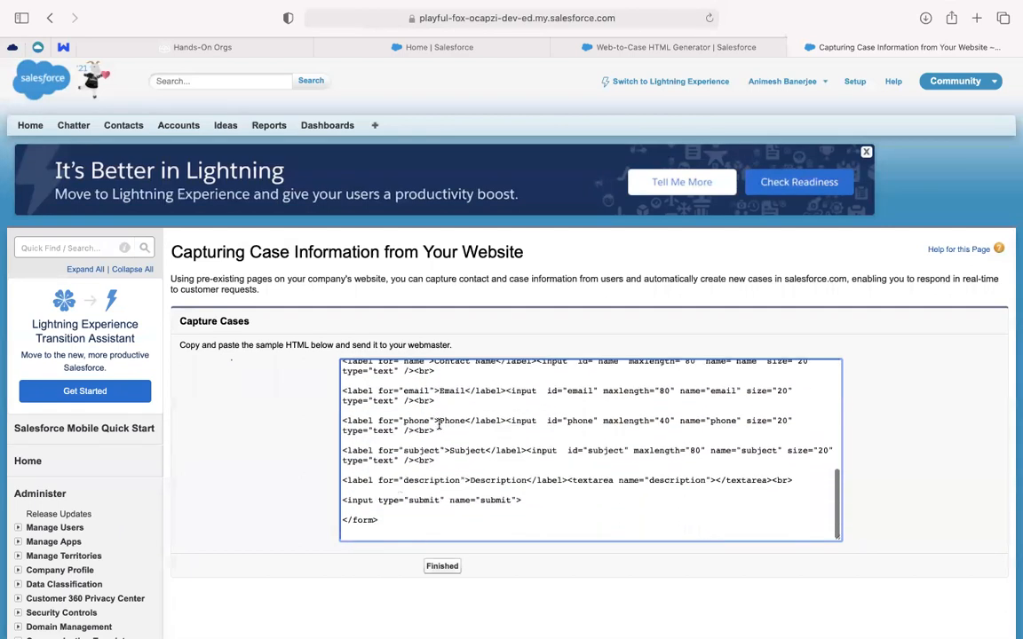
# Step: Review the generated Web-to-Case HTML, from the META element and return URL to the contact, subject and description fields
pyautogui.scroll(-3, 439, 428)
pyautogui.scroll(10, 439, 428)
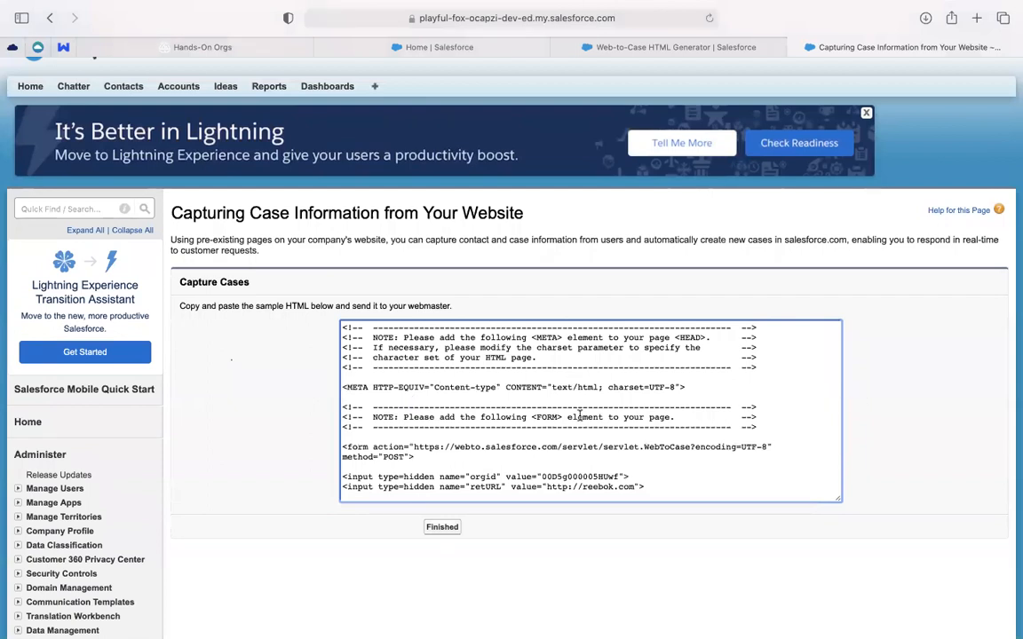
pyautogui.scroll(-10, 579, 416)
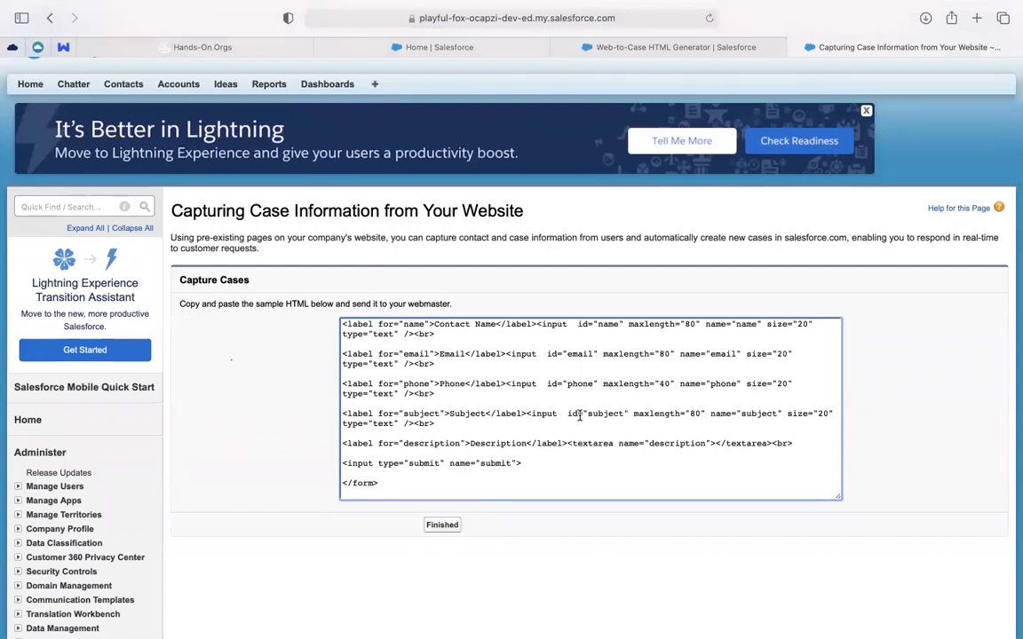
pyautogui.scroll(5, 579, 415)
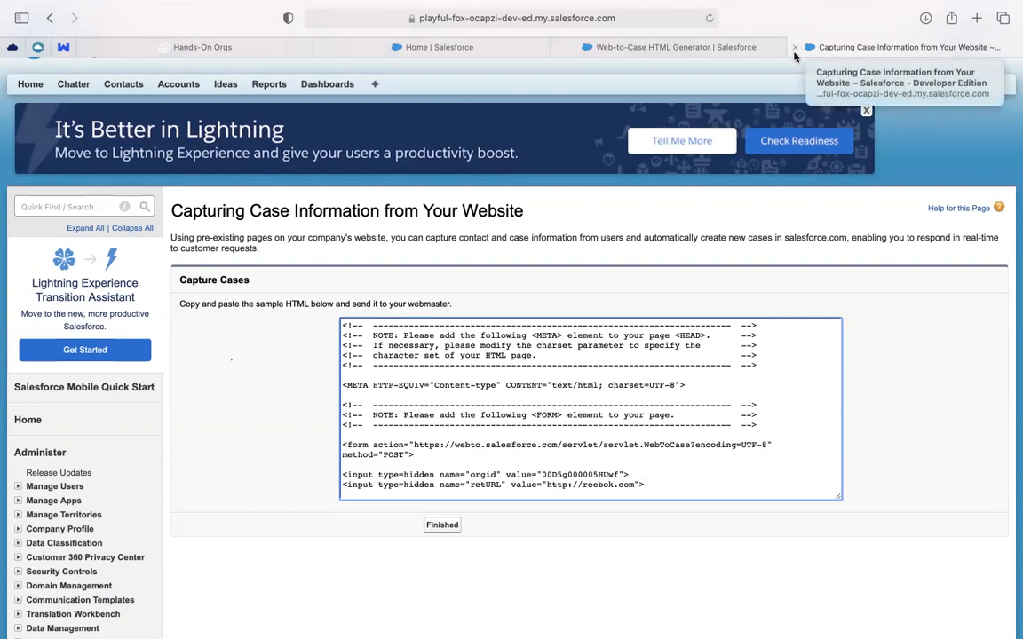
pyautogui.scroll(-10, 433, 400)
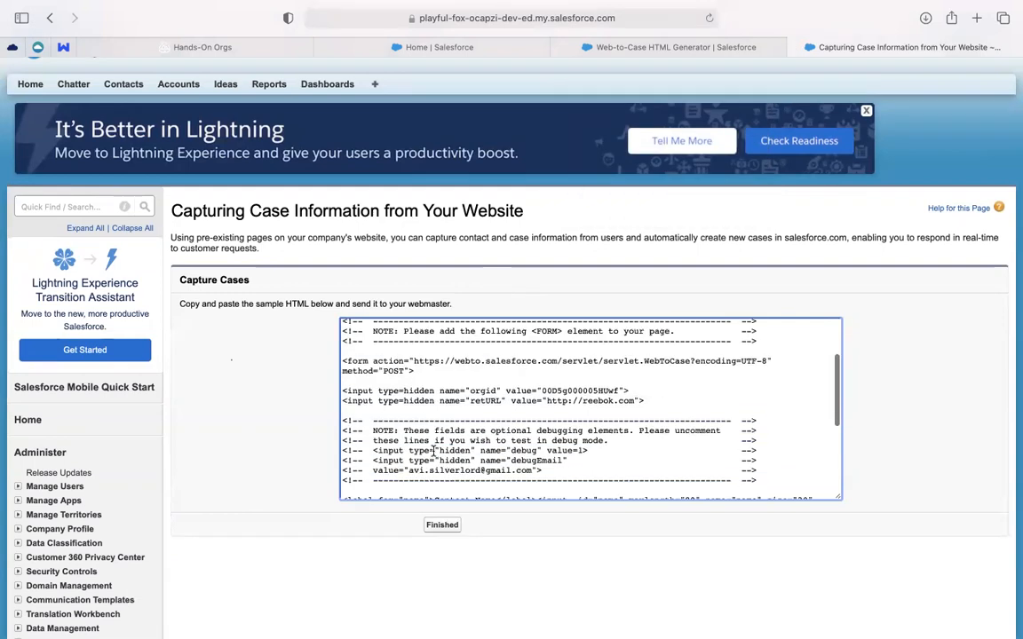
pyautogui.scroll(-5, 433, 450)
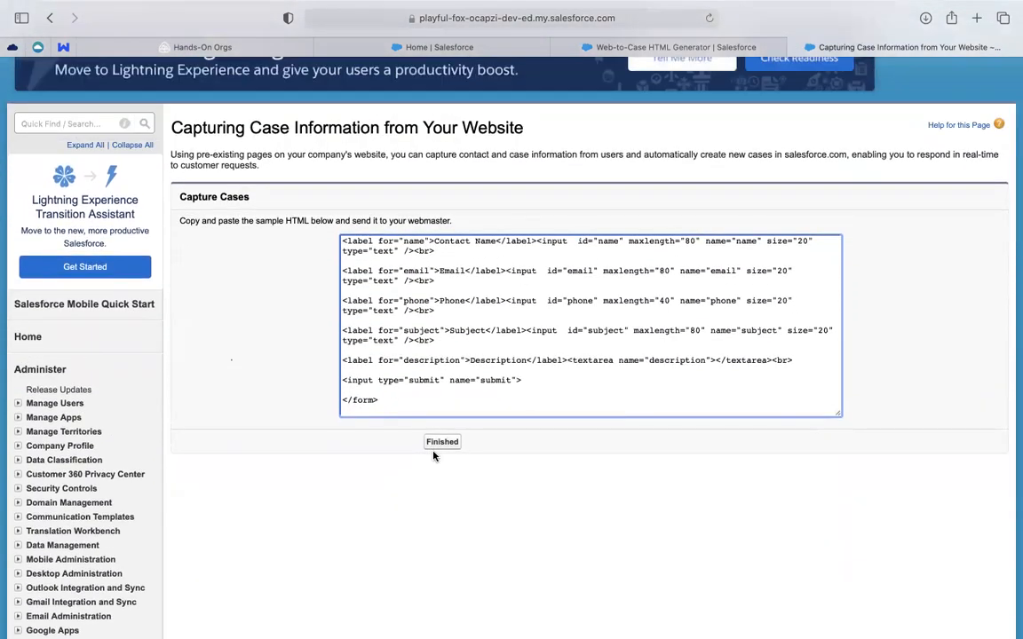
pyautogui.scroll(15, 457, 359)
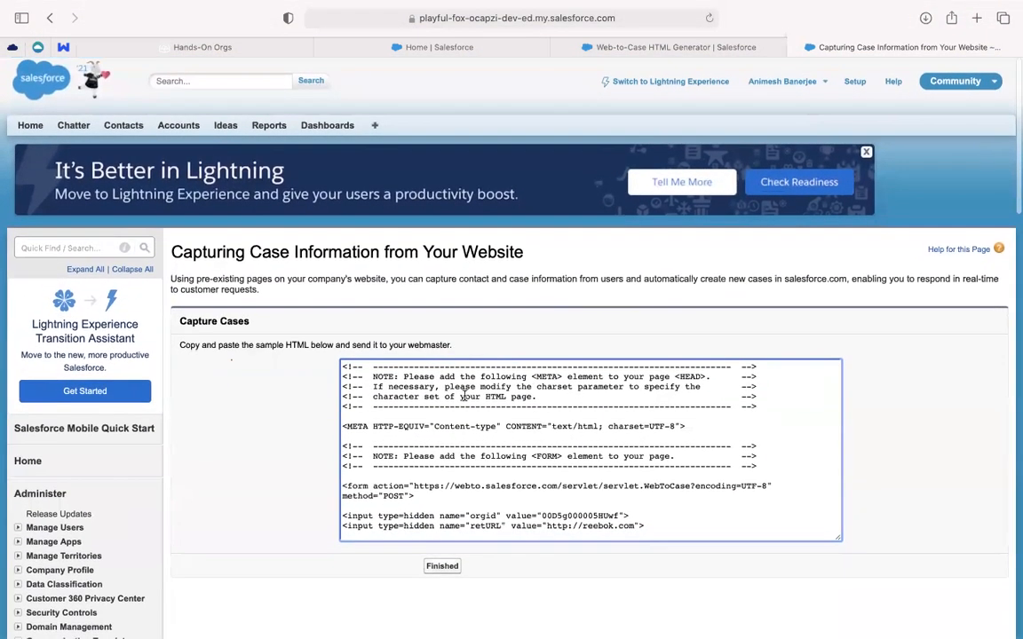
# Step: Close the generated HTML page and the Web-to-Case HTML Generator page, and open Setup from the Service app
pyautogui.click(796, 48)
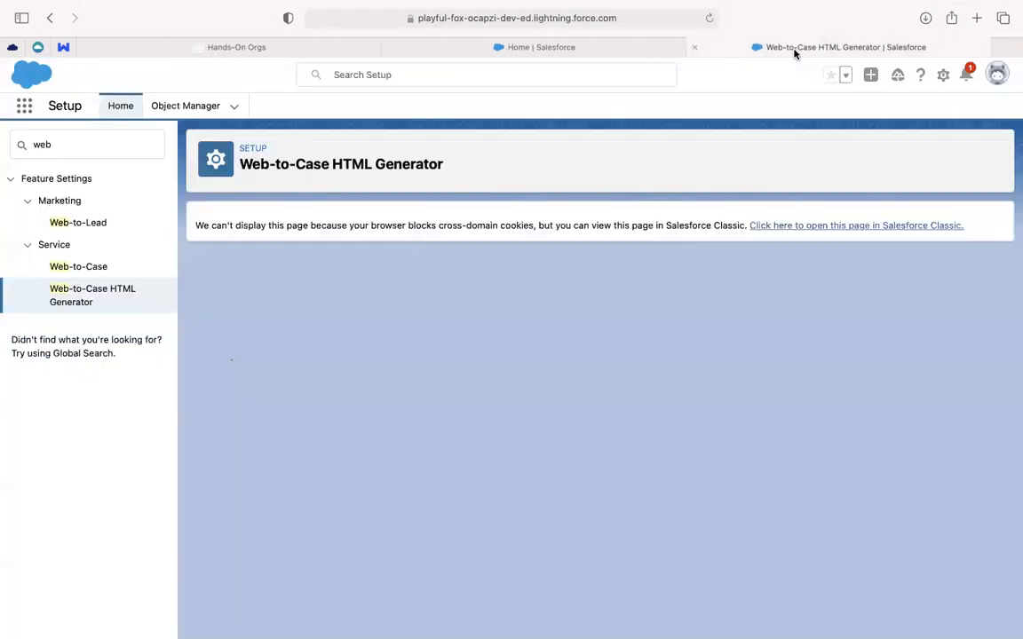
pyautogui.click(716, 48)
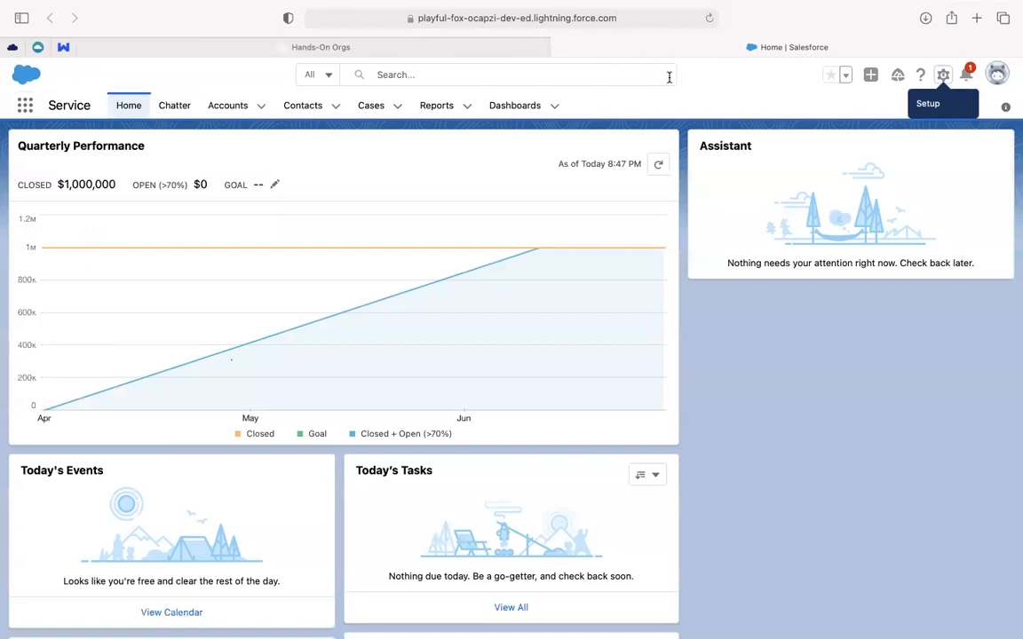
pyautogui.click(942, 75)
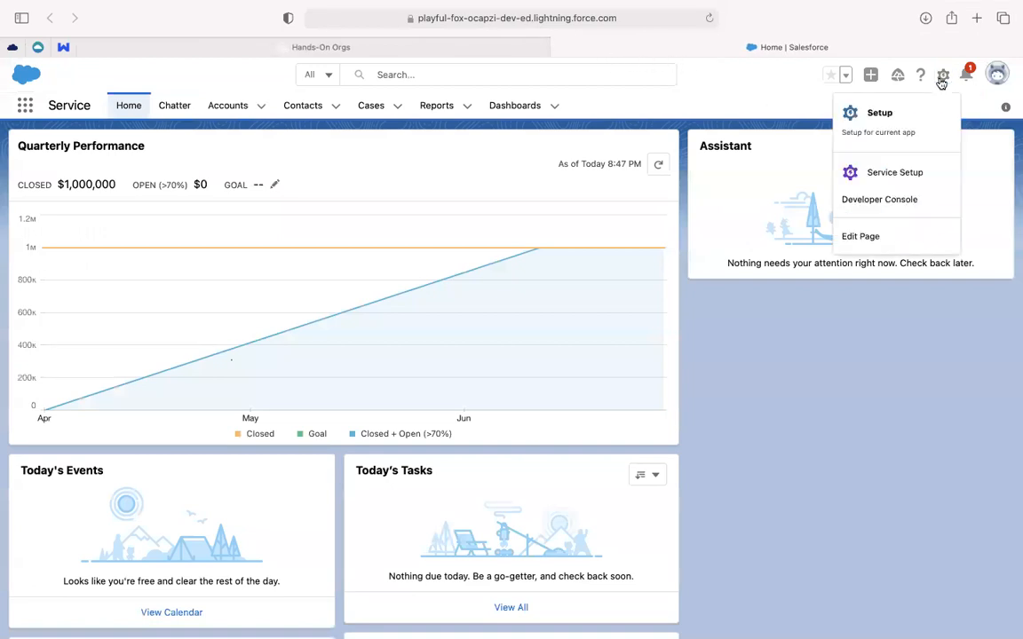
pyautogui.click(907, 119)
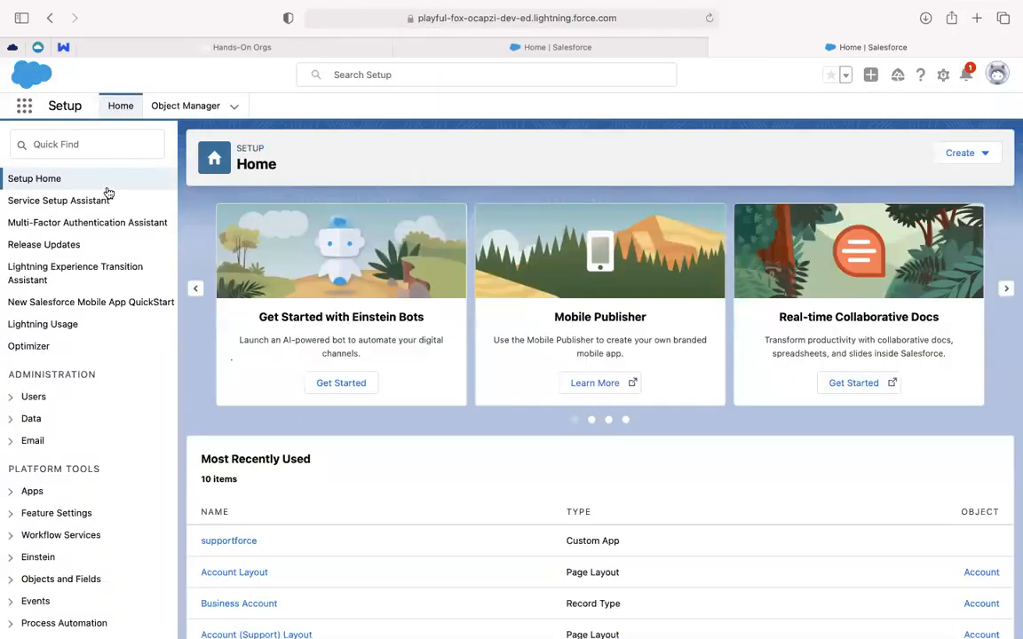
# Step: Find Email-to-Case in Setup, open it in Salesforce Classic and continue past the introduction to its settings
pyautogui.click(71, 147)
pyautogui.write('email')
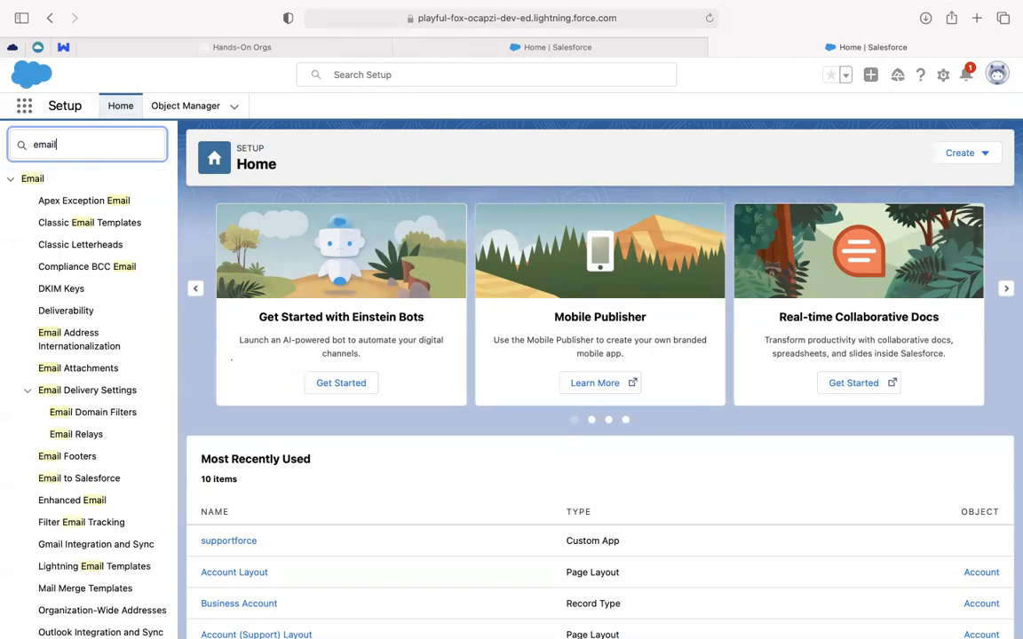
pyautogui.press('BackSpace')
pyautogui.press('BackSpace')
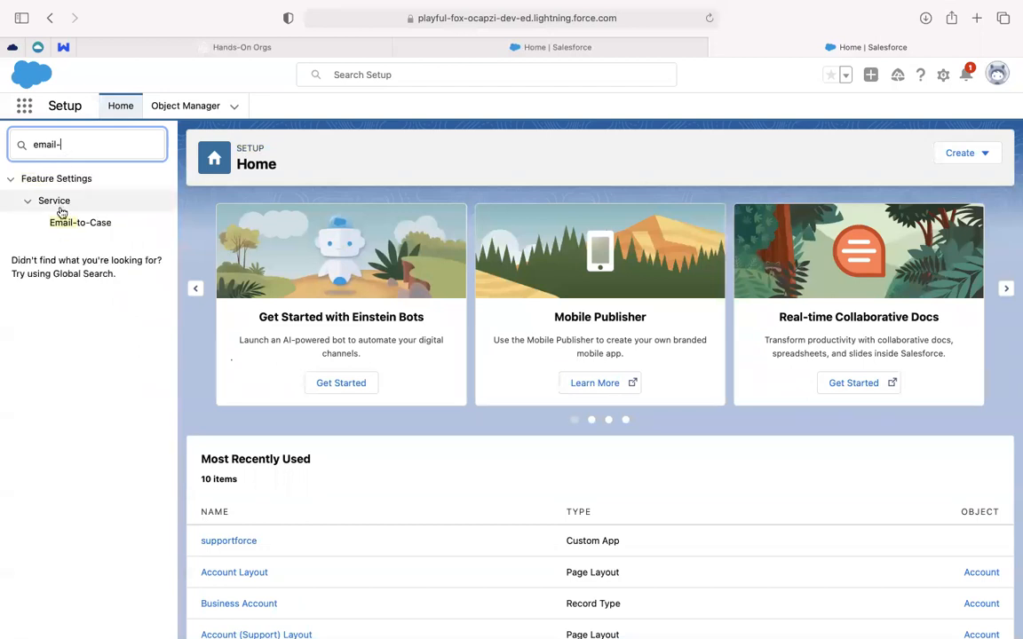
pyautogui.click(68, 223)
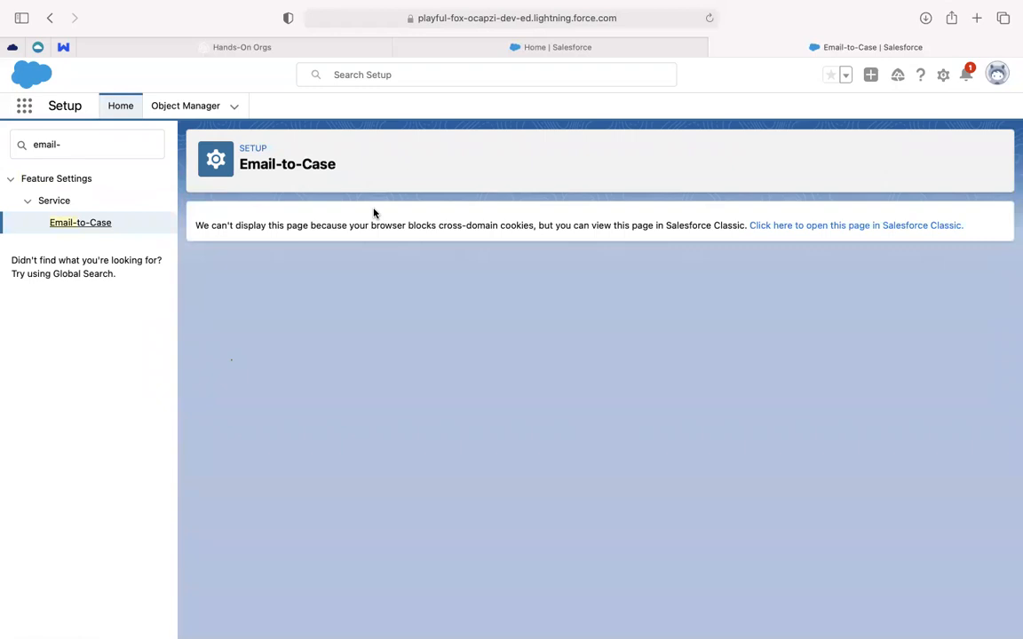
pyautogui.click(793, 226)
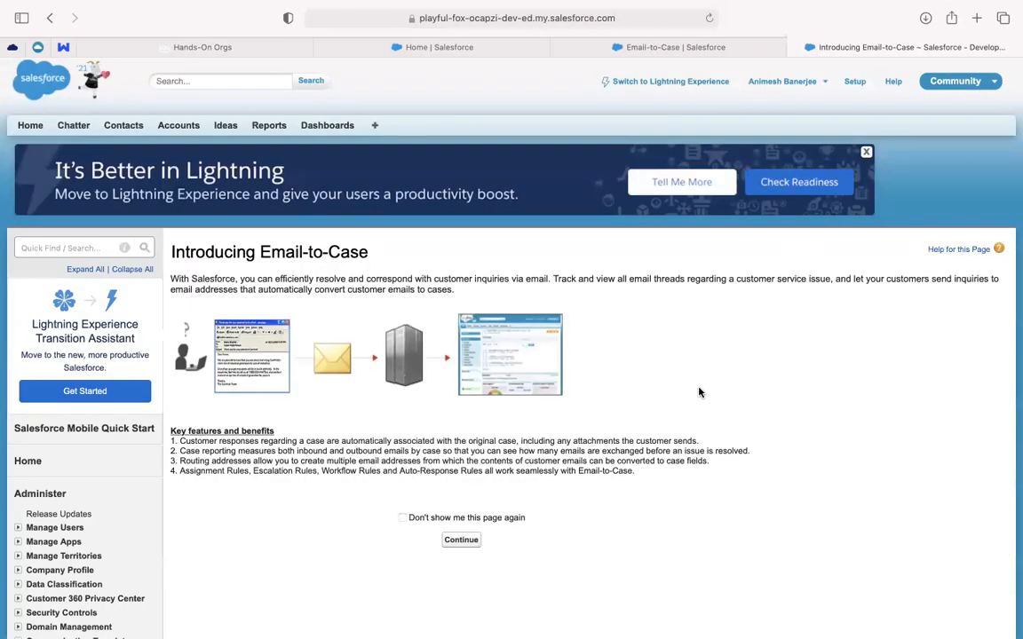
pyautogui.click(463, 540)
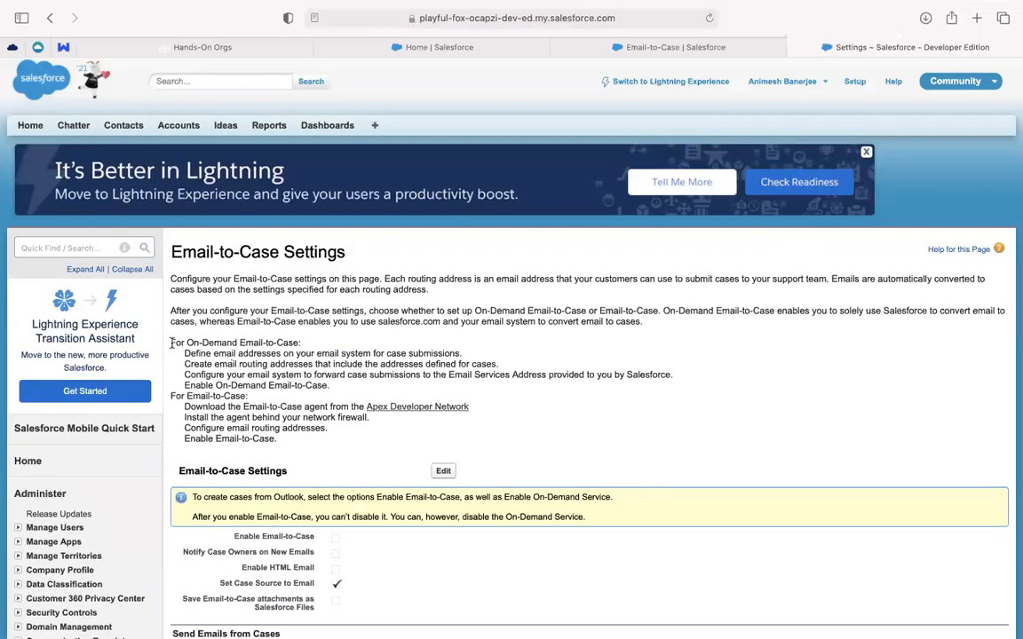
# Step: Examine the On-Demand Email-to-Case setup instructions on the Email-to-Case Settings page
pyautogui.moveTo(169, 346); pyautogui.dragTo(315, 349)
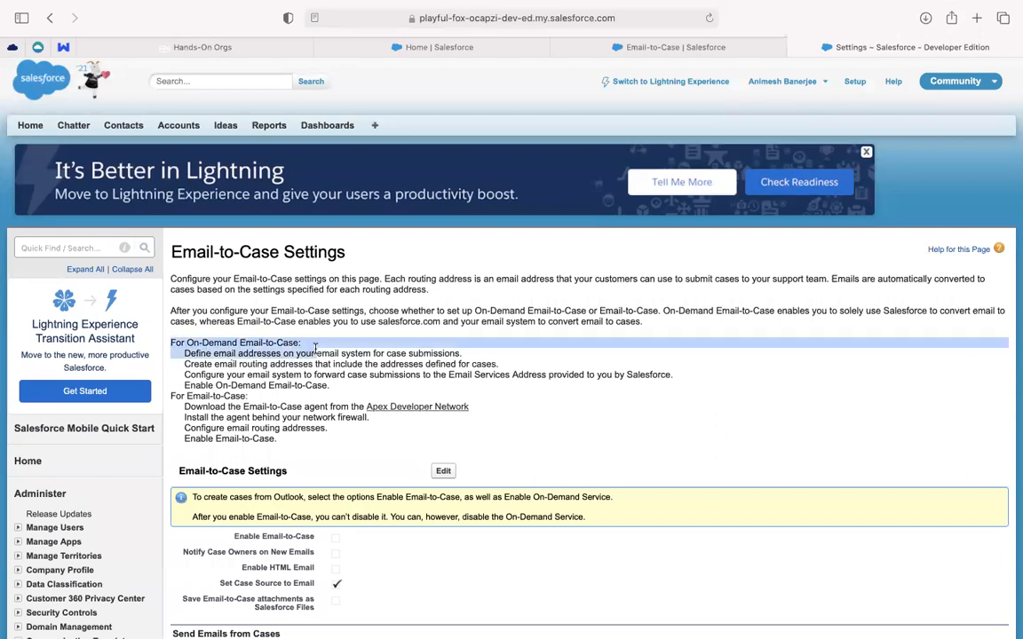
pyautogui.click(315, 349)
pyautogui.moveTo(184, 355); pyautogui.dragTo(462, 354)
pyautogui.click(347, 367)
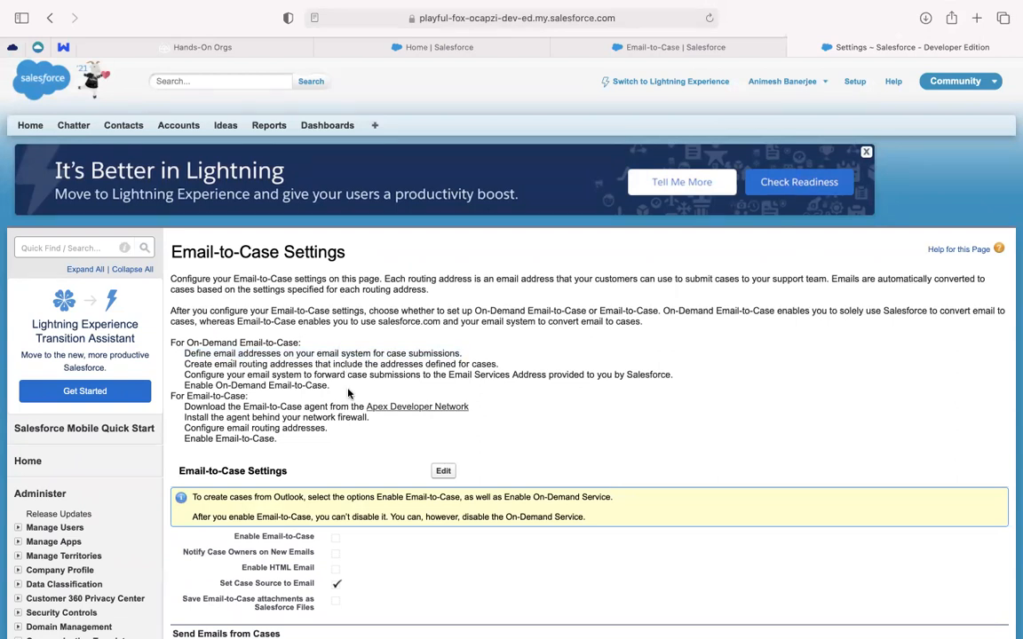
pyautogui.moveTo(348, 393); pyautogui.dragTo(170, 343)
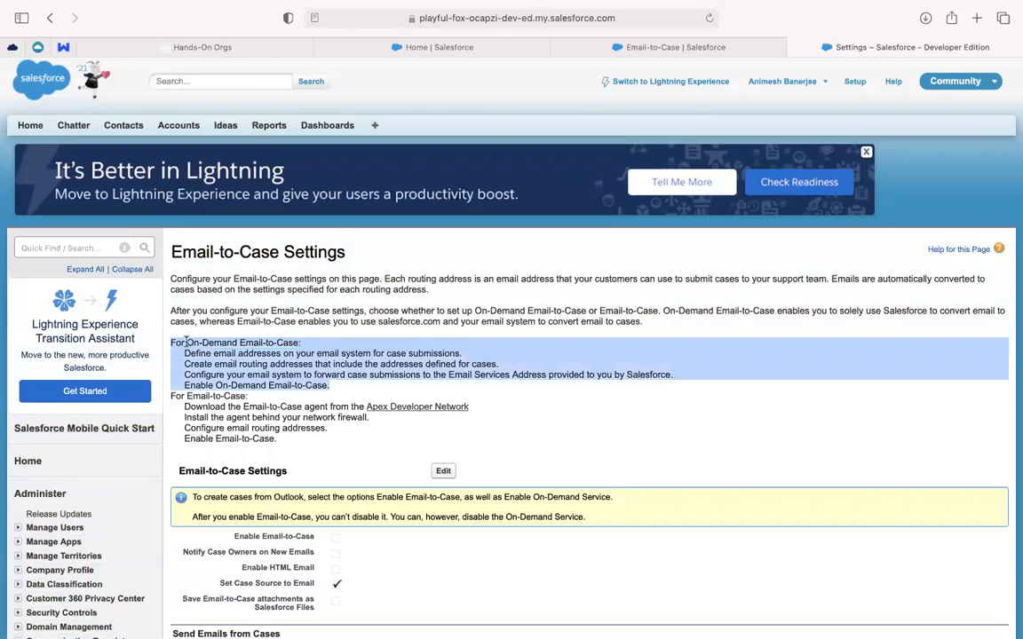
# Step: Compare the standard Email-to-Case instructions with the On-Demand ones and look over the settings underneath
pyautogui.scroll(-2, 306, 347)
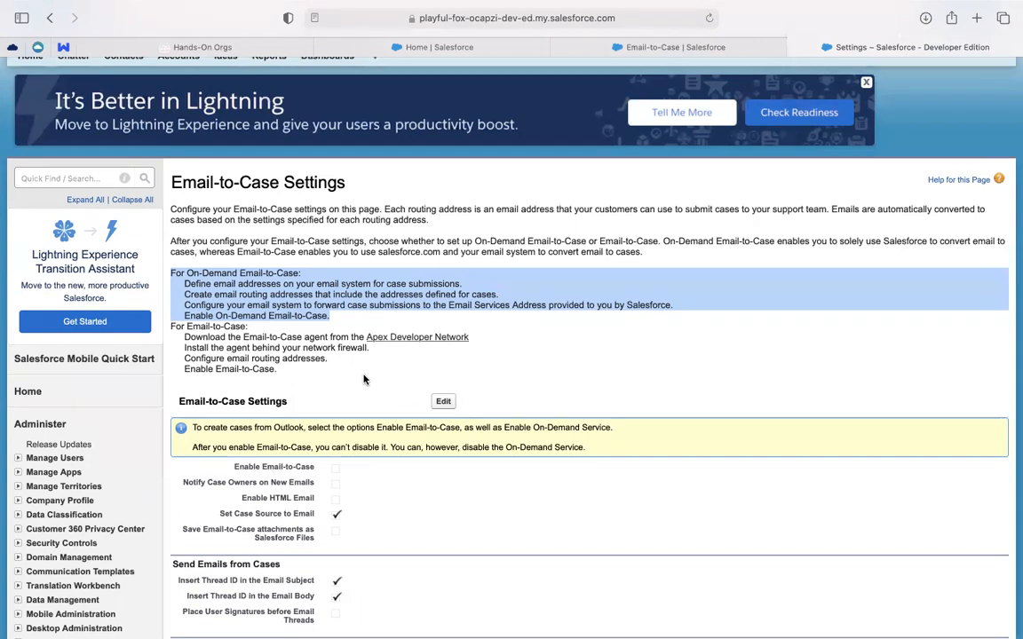
pyautogui.moveTo(279, 370); pyautogui.dragTo(164, 327)
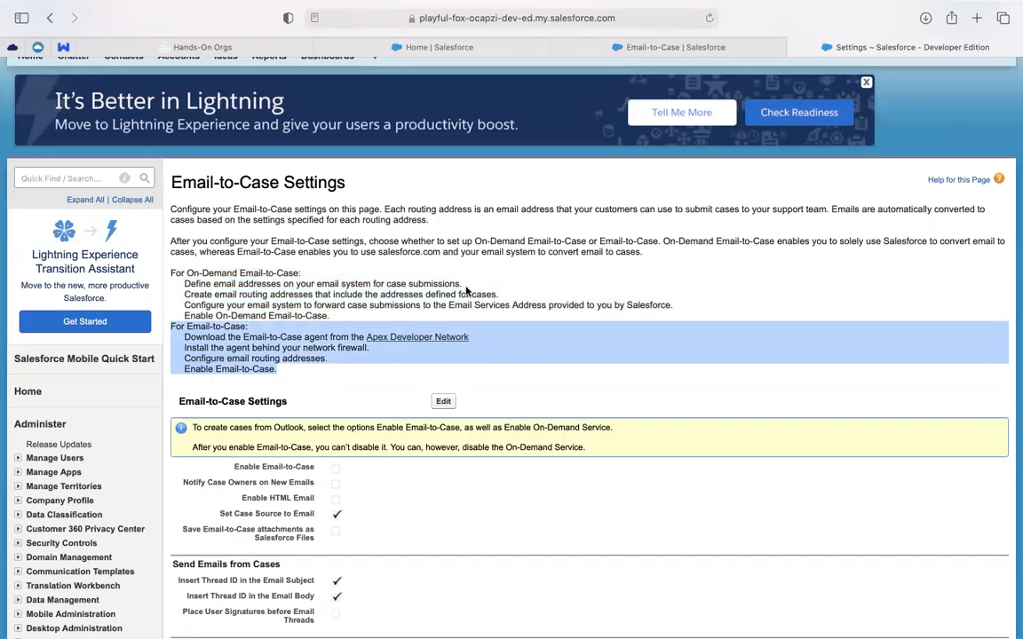
pyautogui.click(249, 343)
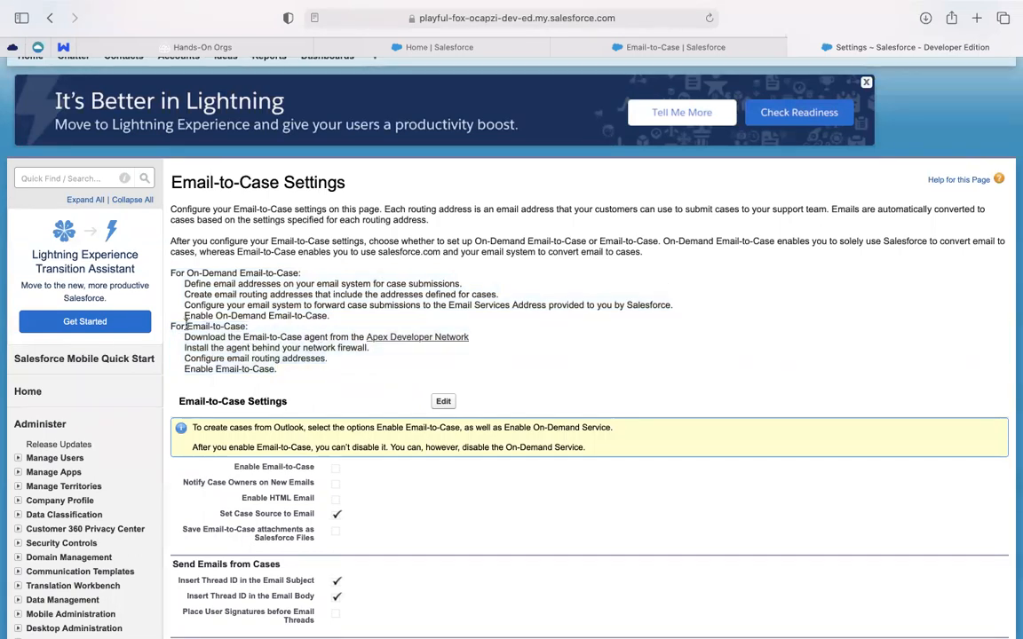
pyautogui.moveTo(187, 325); pyautogui.dragTo(247, 326)
pyautogui.moveTo(188, 273); pyautogui.dragTo(322, 273)
pyautogui.moveTo(329, 316); pyautogui.dragTo(152, 274)
pyautogui.click(194, 323)
pyautogui.moveTo(160, 319); pyautogui.dragTo(281, 378)
pyautogui.click(260, 338)
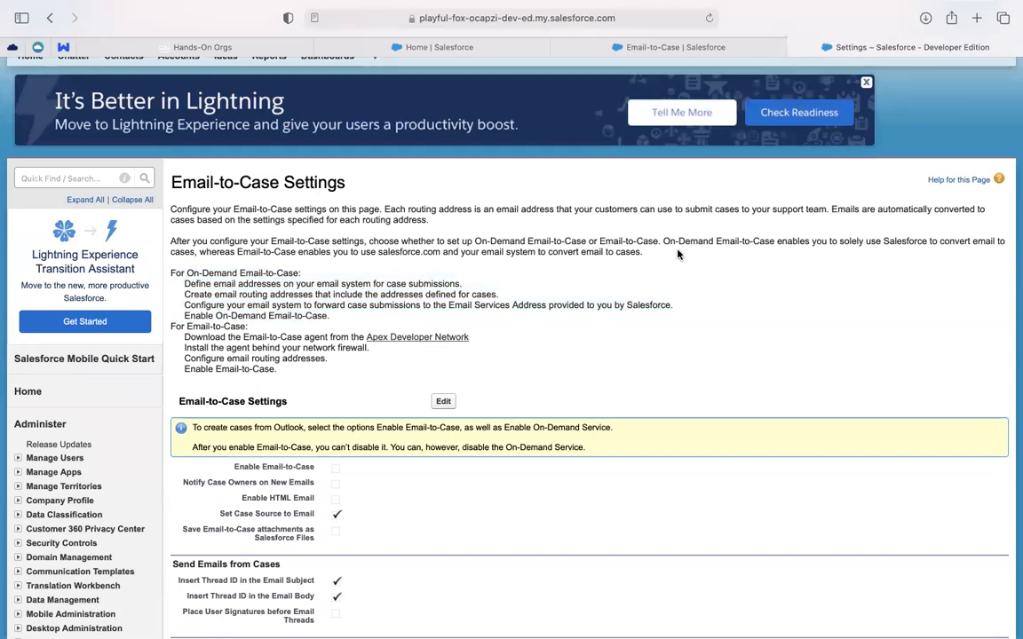
pyautogui.scroll(-1, 678, 255)
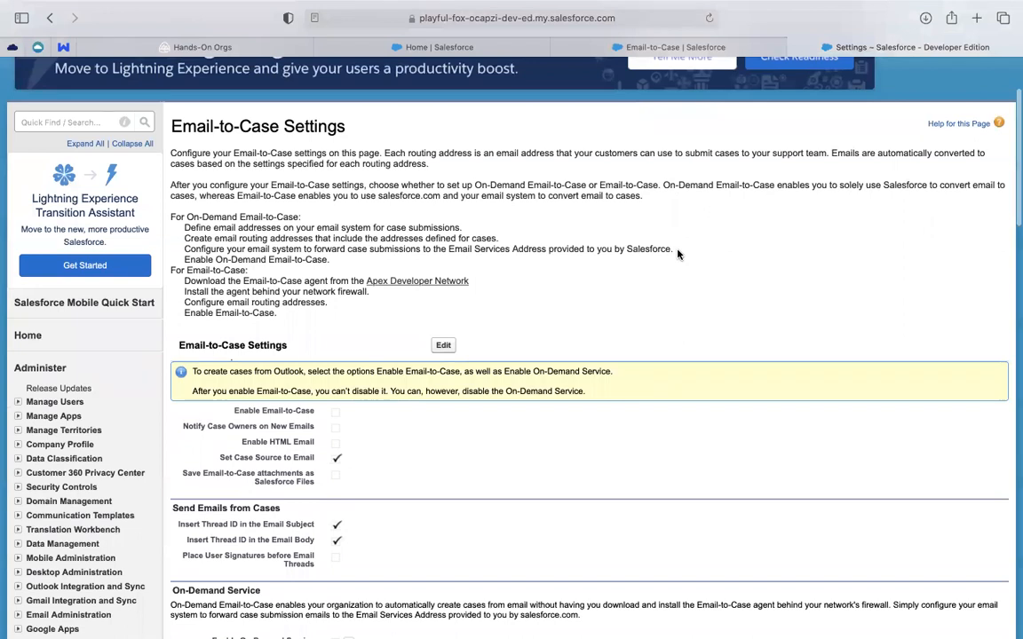
pyautogui.scroll(3, 675, 253)
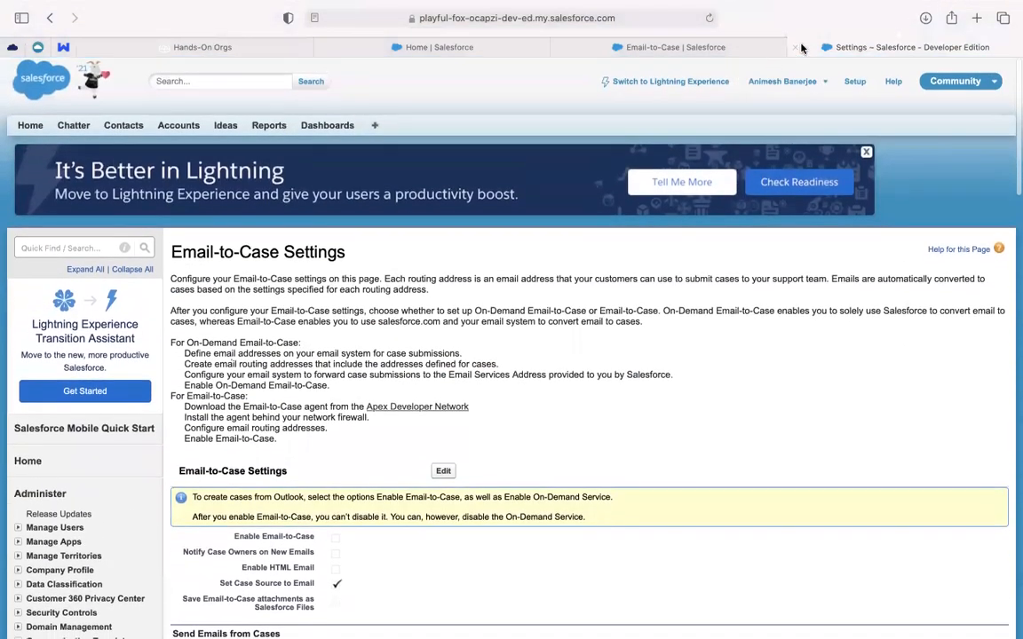
# Step: Close both Email-to-Case pages and open a fresh Setup page from the Service app
pyautogui.click(796, 47)
pyautogui.click(718, 47)
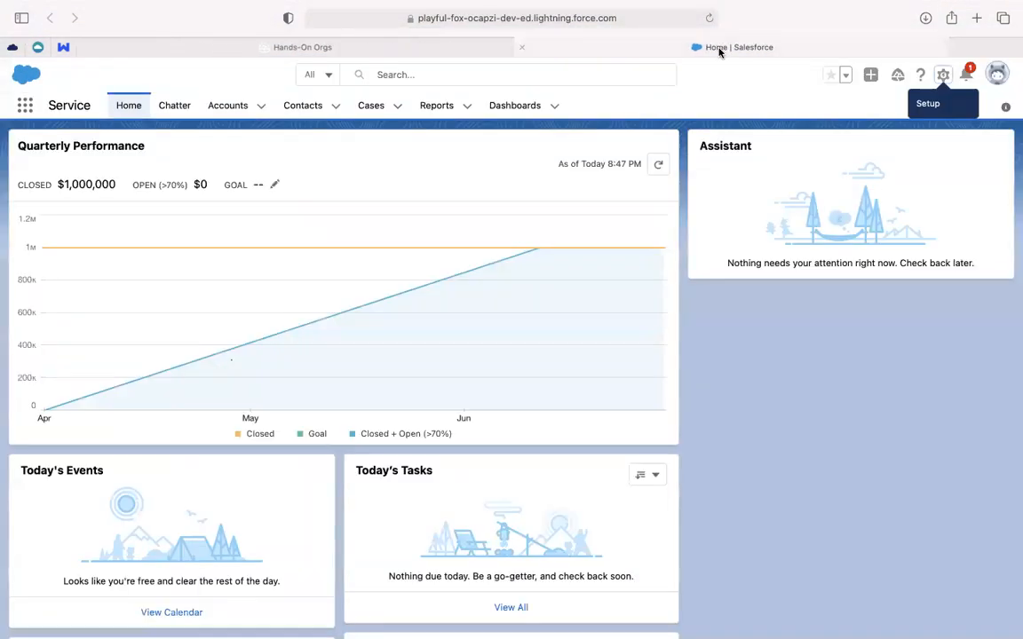
pyautogui.click(366, 42)
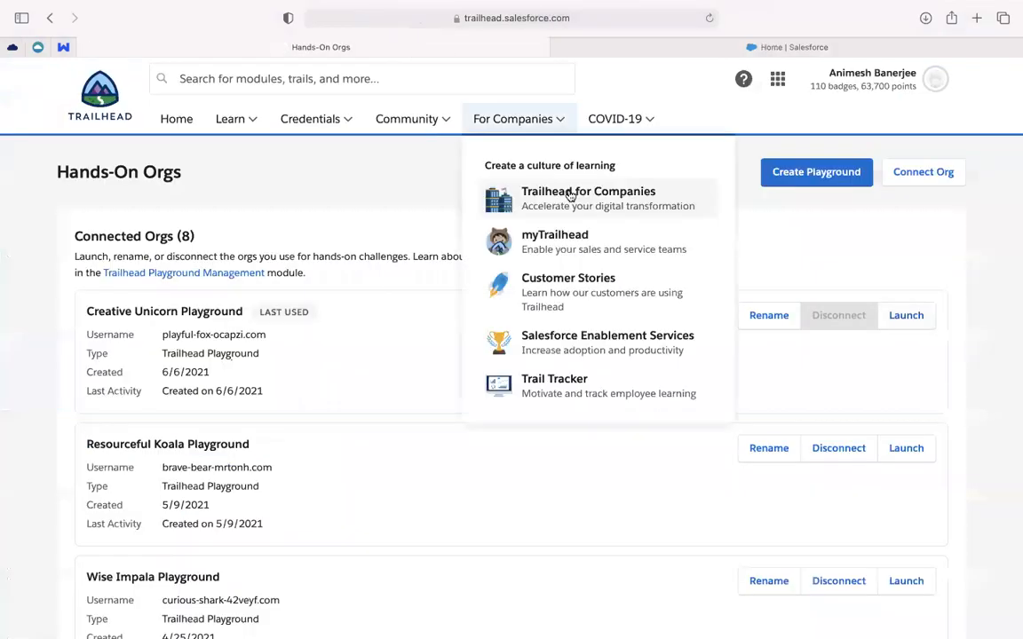
pyautogui.click(675, 52)
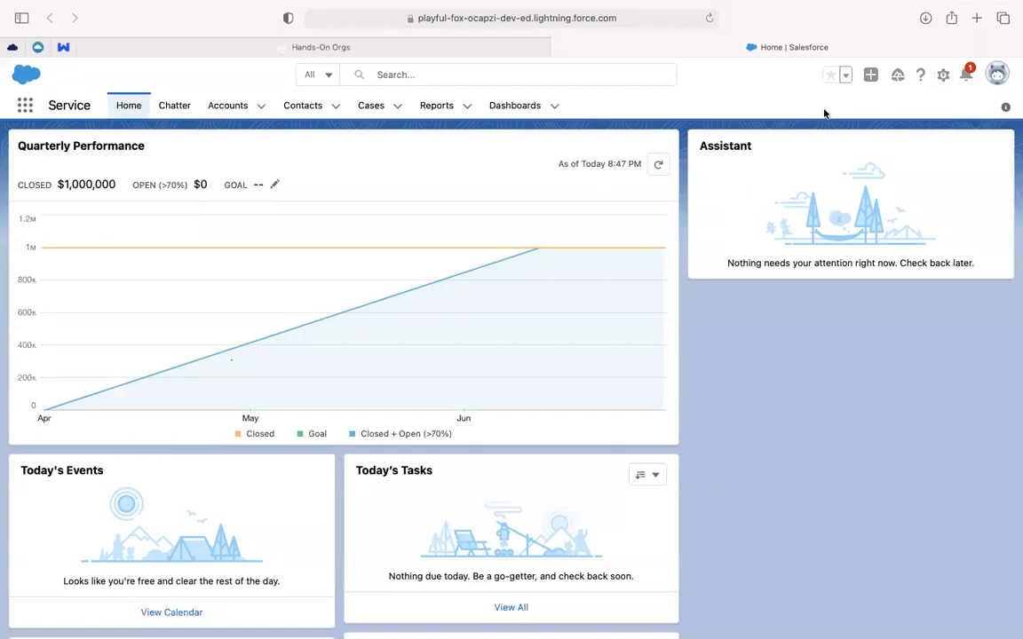
pyautogui.click(943, 78)
pyautogui.click(885, 113)
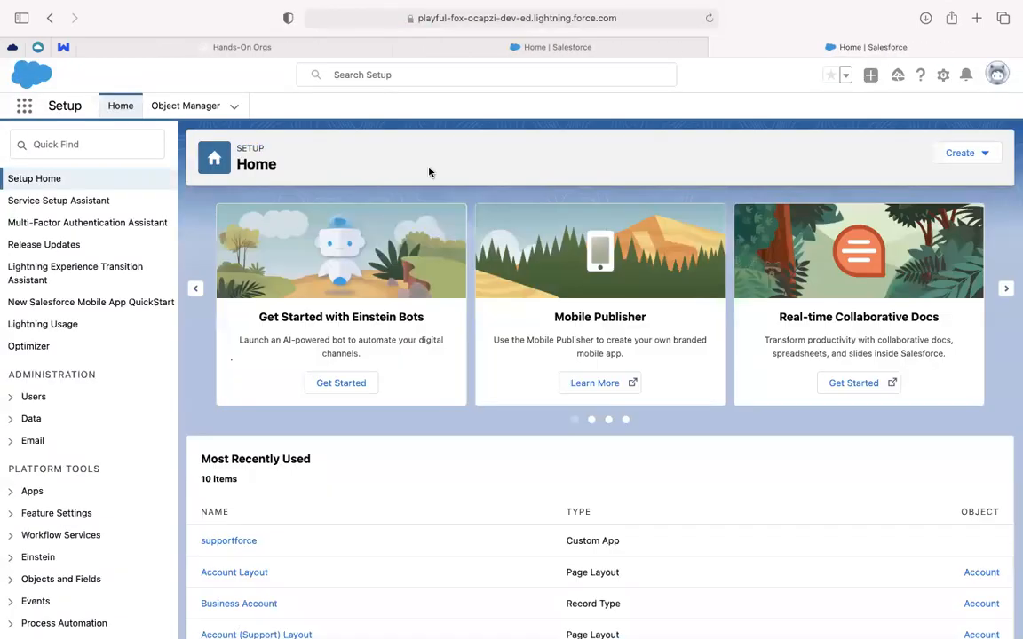
# Step: Open the "10 Shoes missing" case from the Service app's Cases list and check its case owner
pyautogui.click(541, 49)
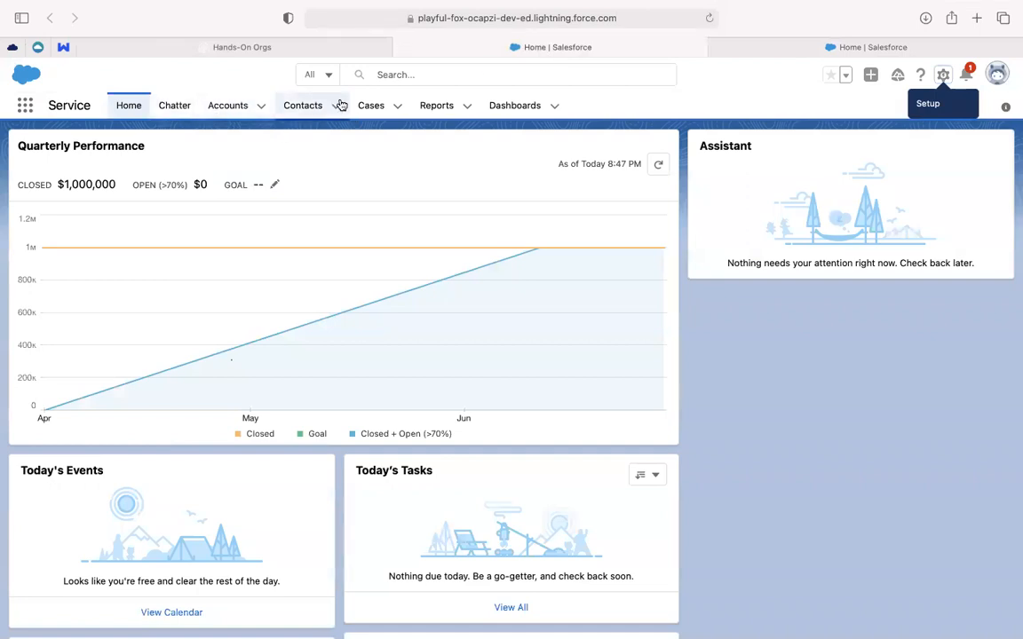
pyautogui.click(371, 107)
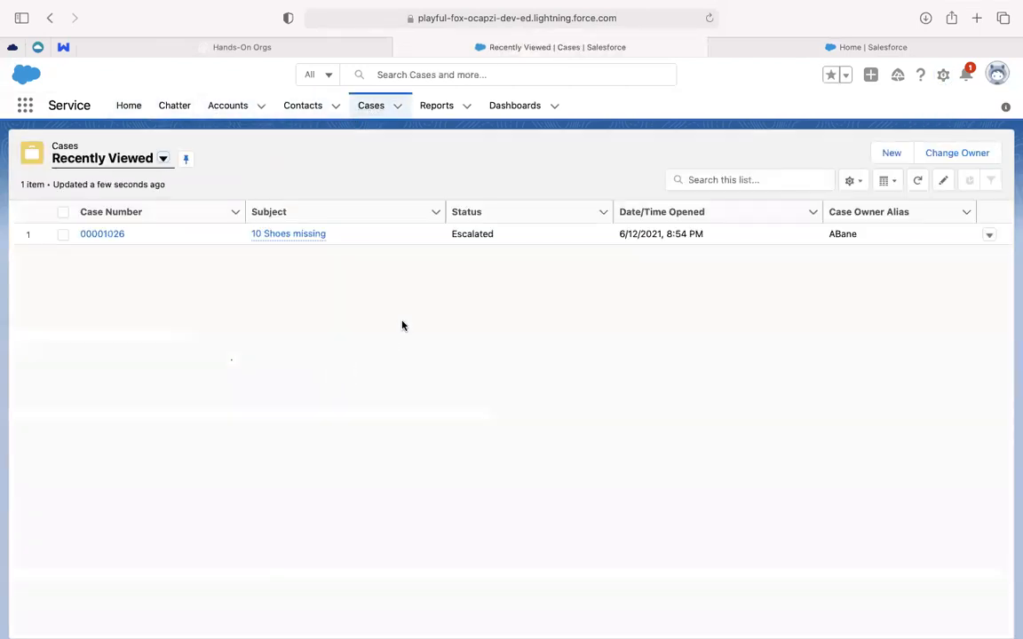
pyautogui.click(119, 235)
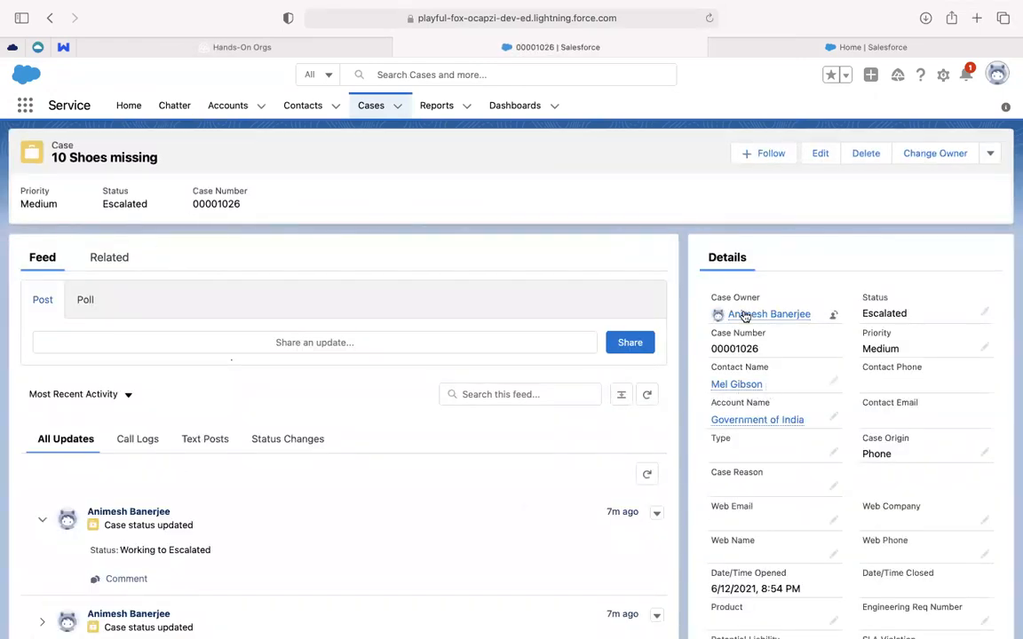
pyautogui.moveTo(744, 320)
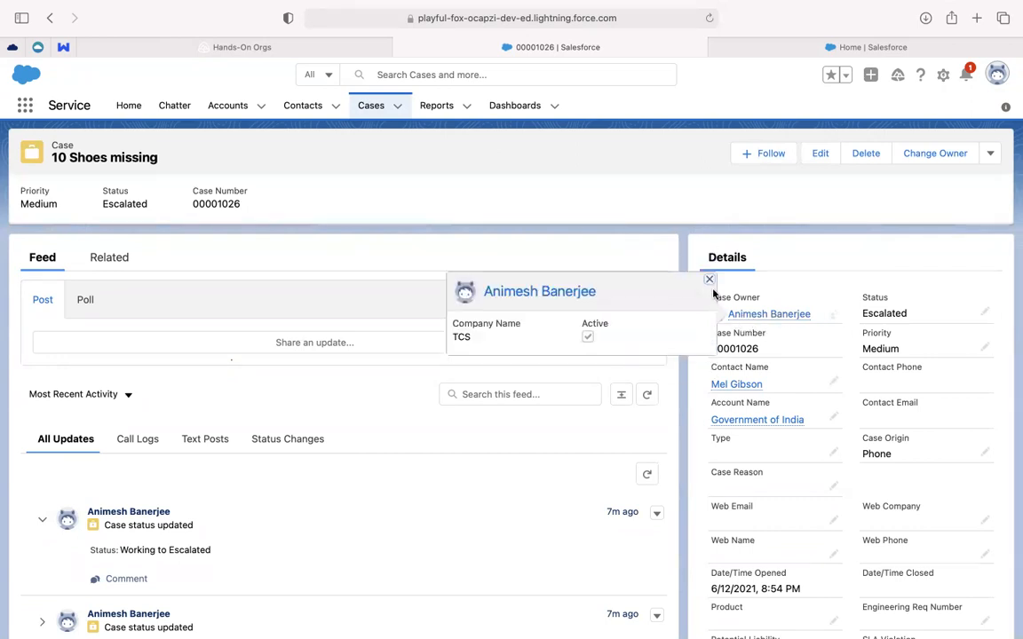
pyautogui.click(709, 281)
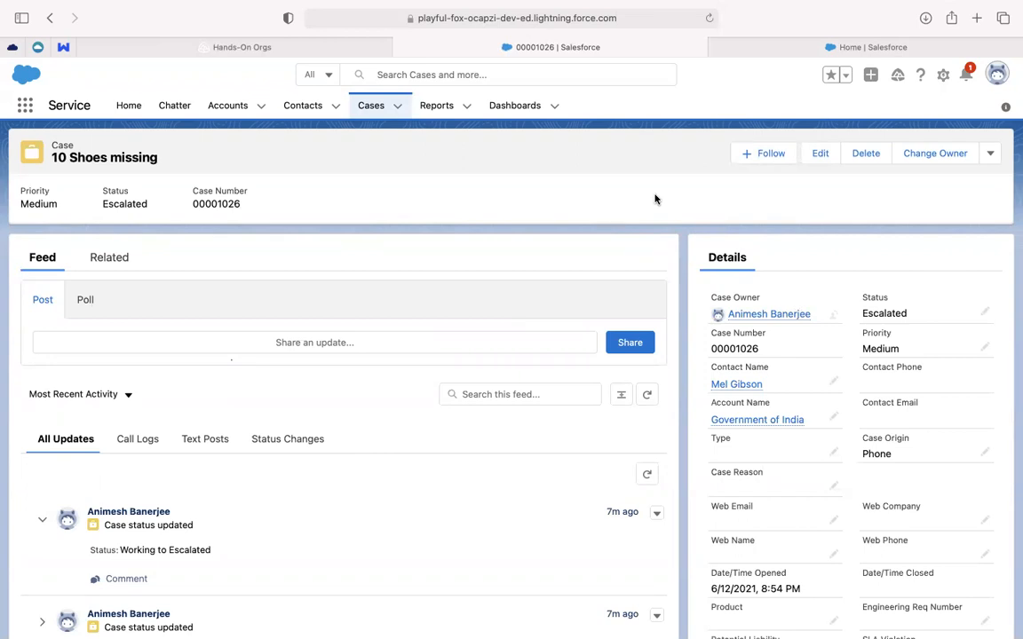
# Step: Switch from the case record to the Setup page and search it for "assignment"
pyautogui.click(776, 48)
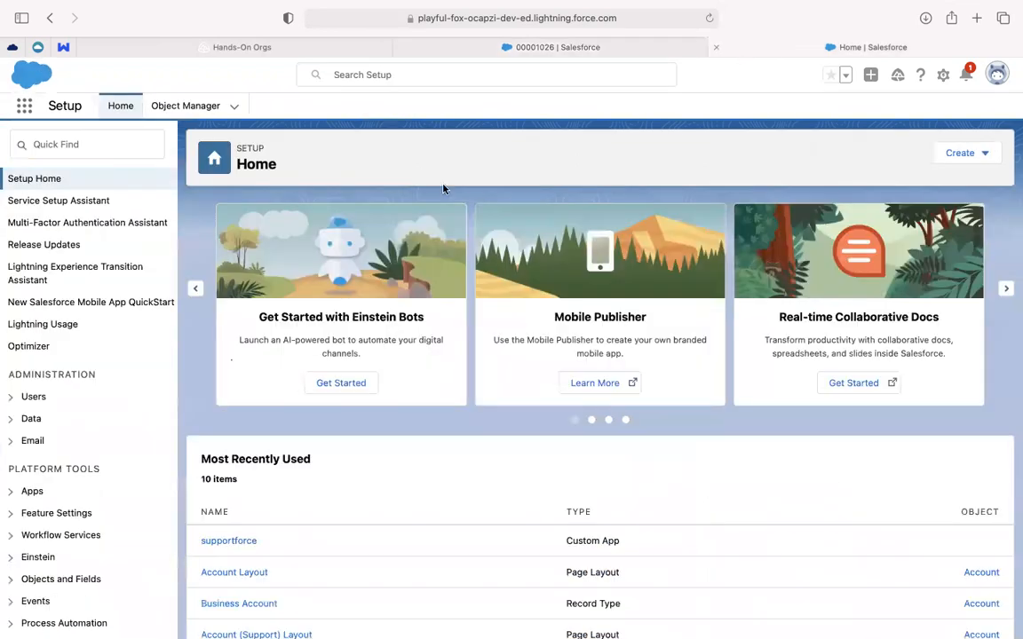
pyautogui.click(68, 149)
pyautogui.write('as')
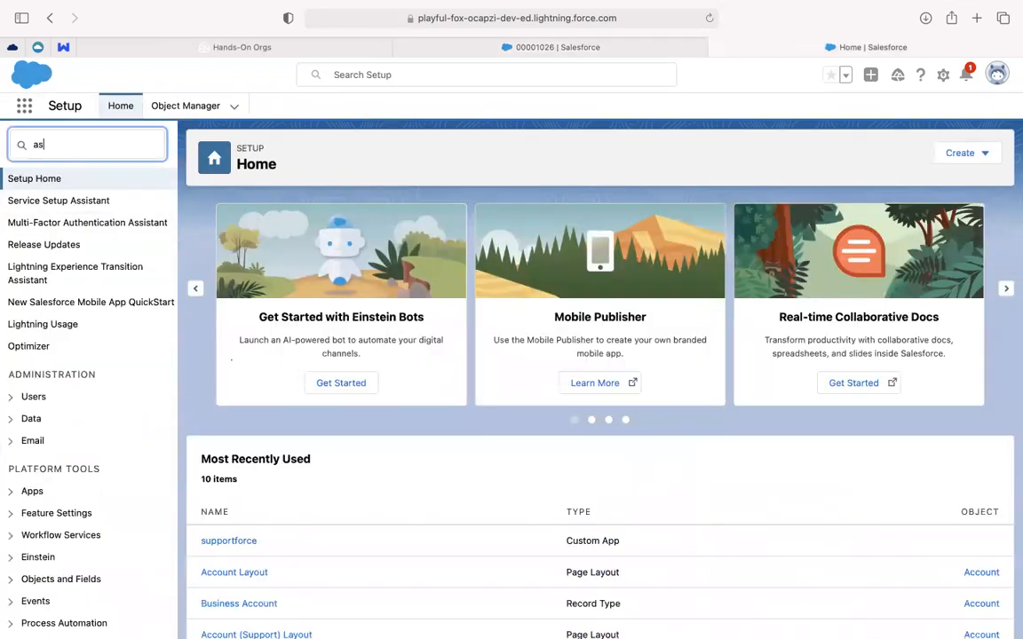
pyautogui.write('so')
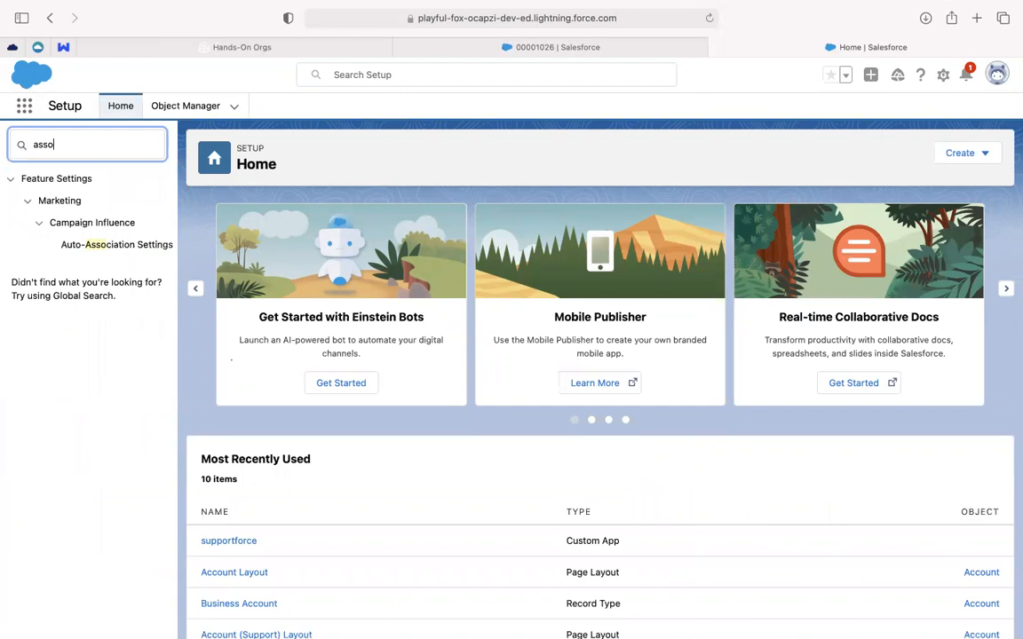
pyautogui.press('BackSpace')
pyautogui.write('ignment')
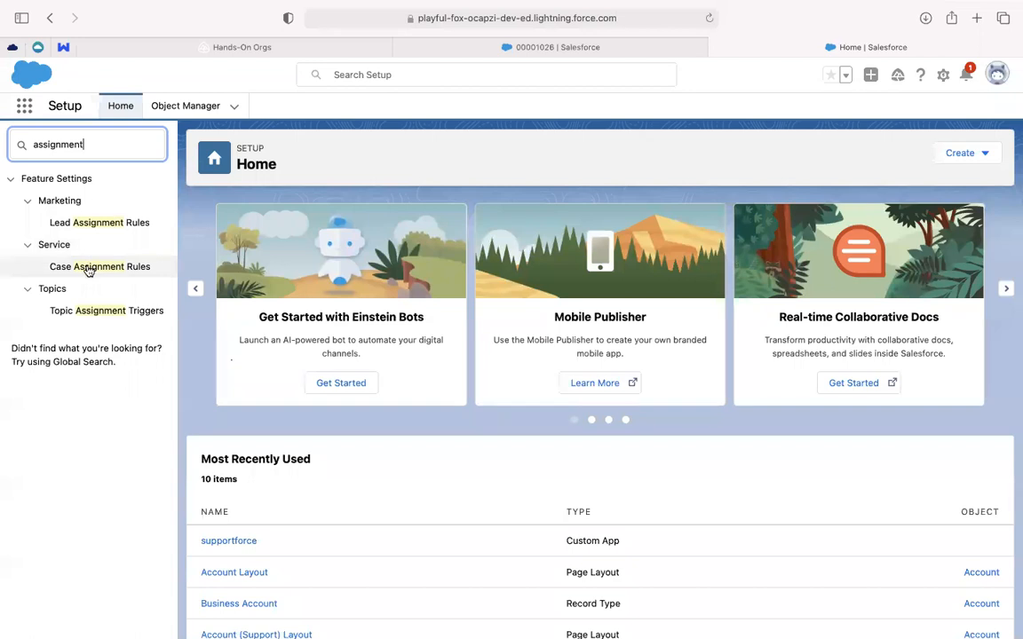
# Step: Open Case Assignment Rules in Salesforce Classic and review the criteria and assignees of the Standard rule's entries
pyautogui.click(138, 265)
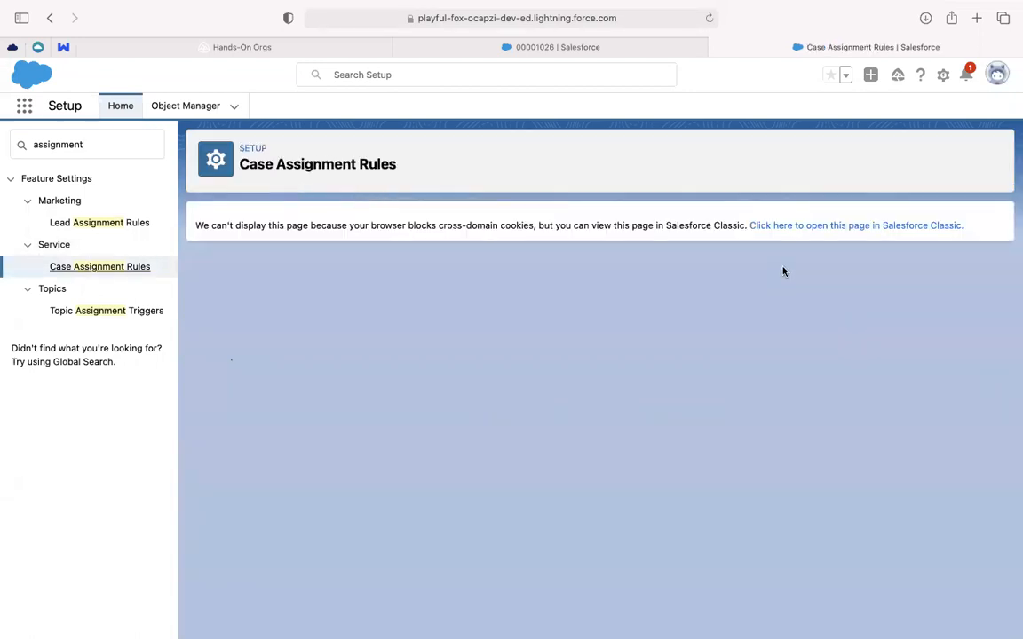
pyautogui.click(812, 226)
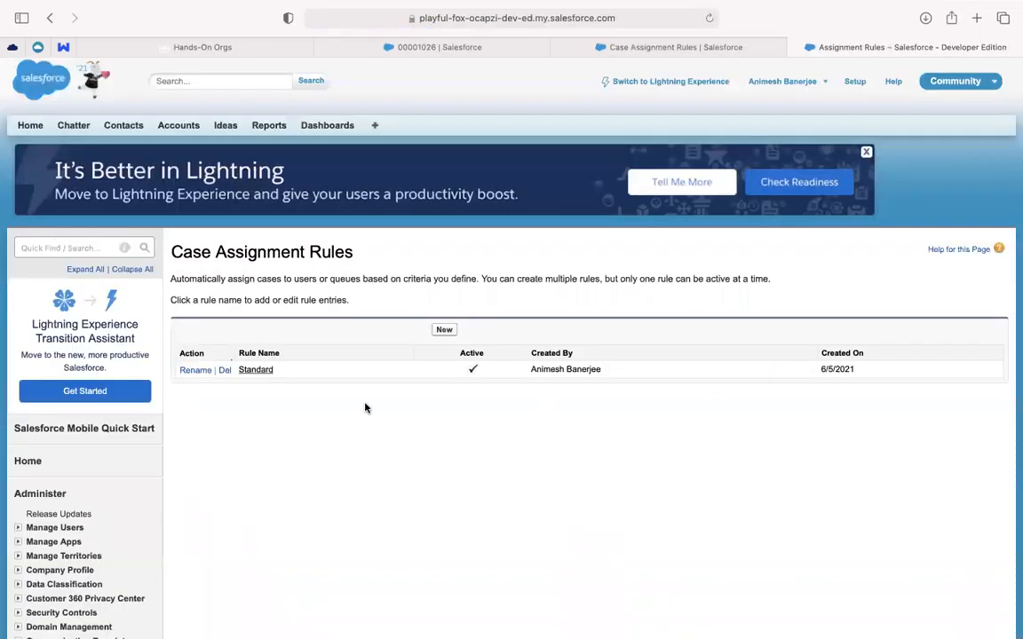
pyautogui.click(257, 371)
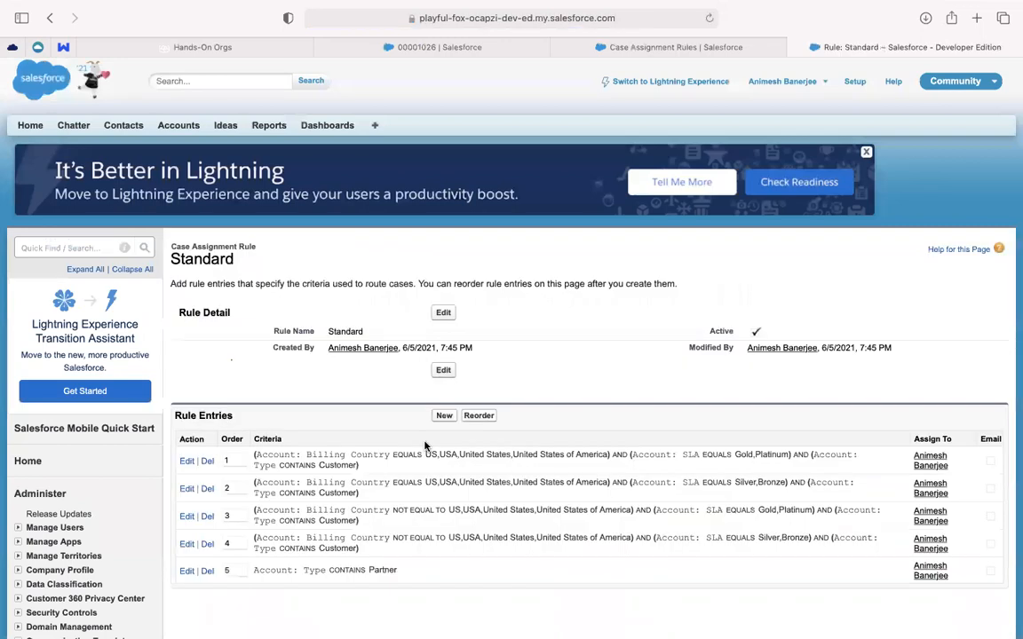
pyautogui.scroll(-4, 424, 446)
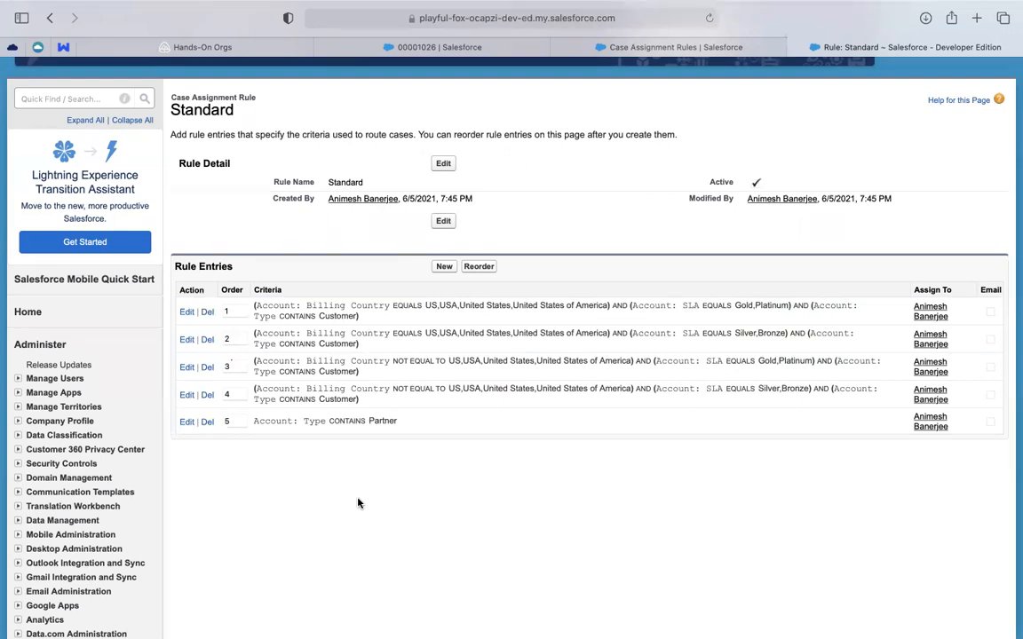
# Step: Close the Classic assignment rule page and search Lightning Setup for "default"
pyautogui.click(52, 100)
pyautogui.write('defa')
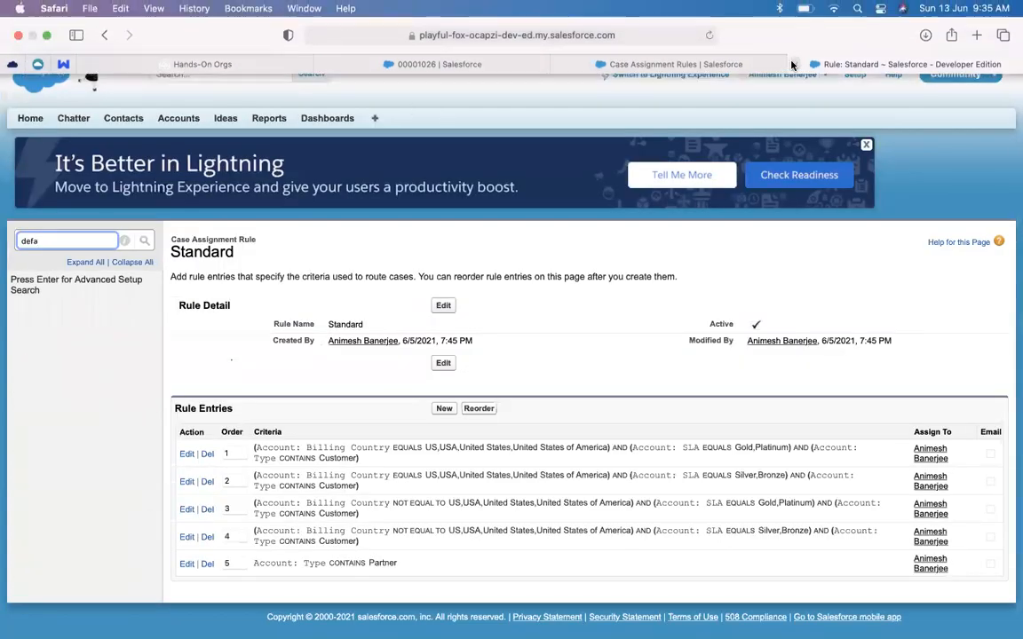
pyautogui.click(793, 65)
pyautogui.click(92, 135)
pyautogui.press('super+a')
pyautogui.write('defa')
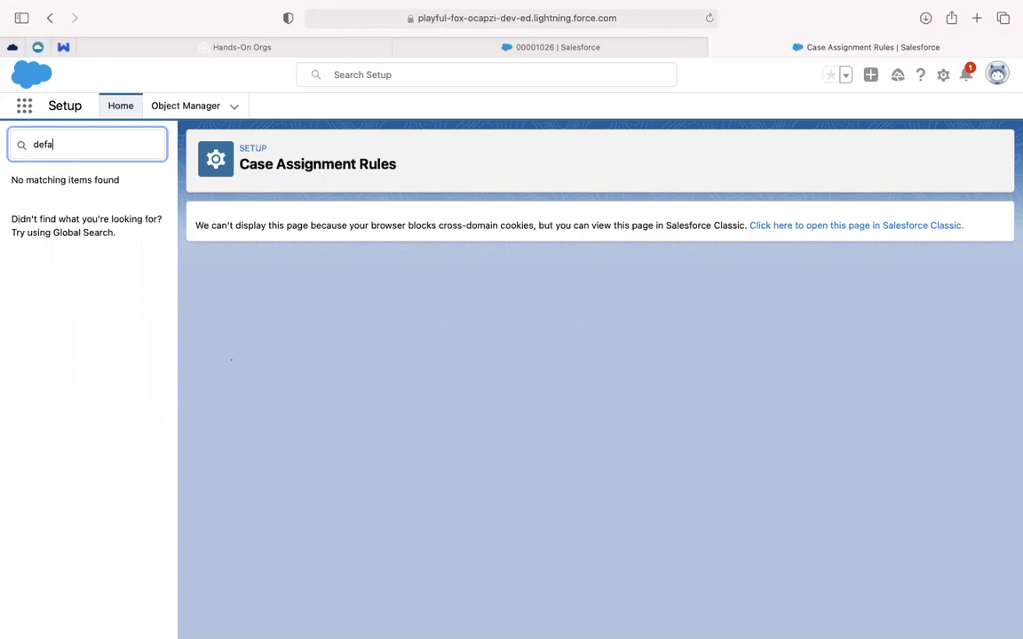
pyautogui.write('ult')
# Step: Search Setup for "email-" to find the Email-to-Case option
pyautogui.press('super+a')
pyautogui.write('ema')
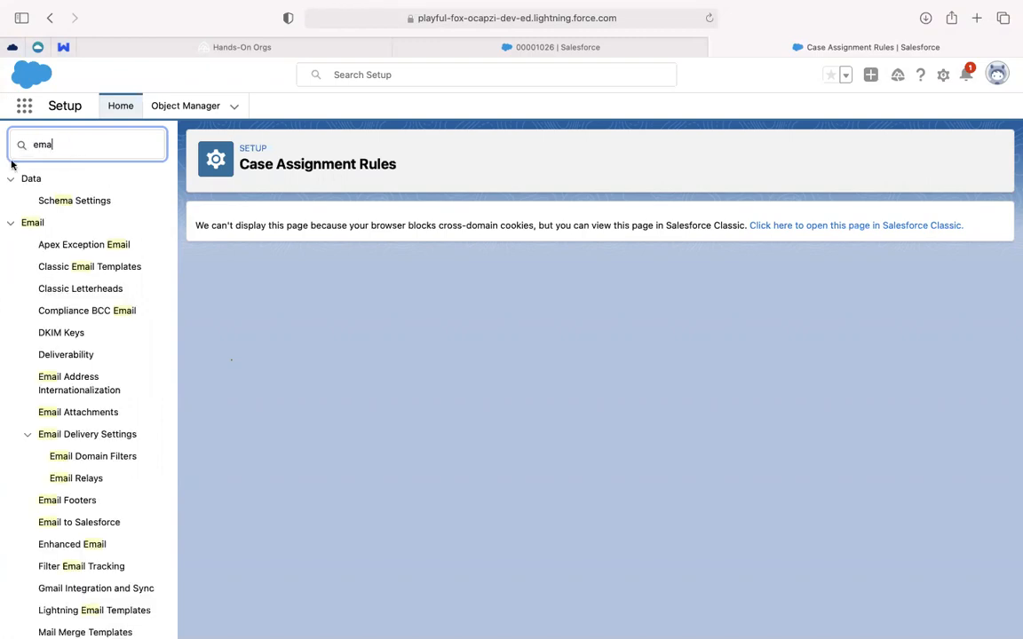
pyautogui.write('il')
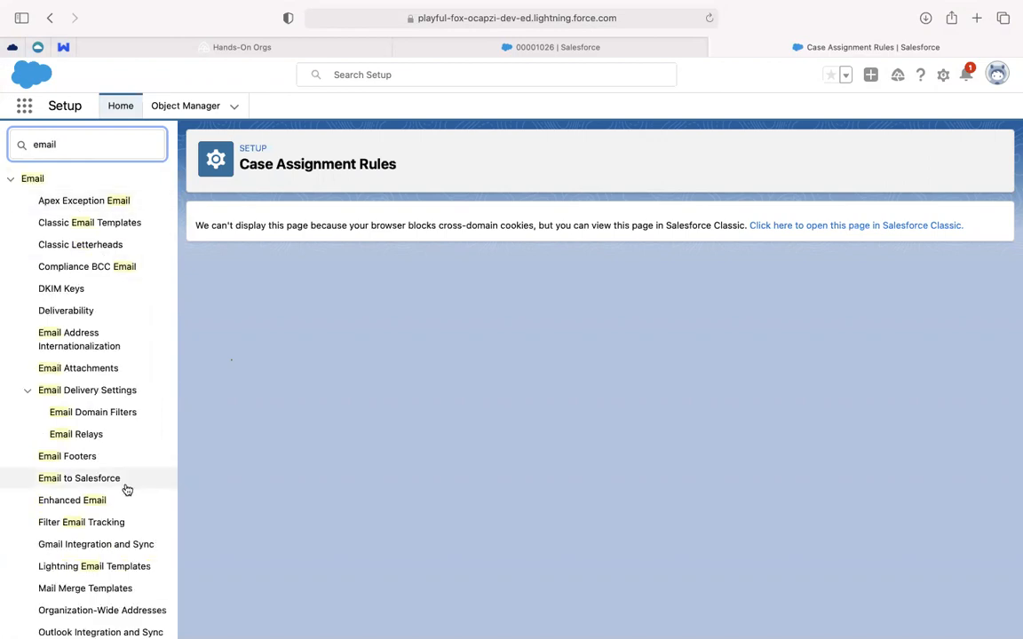
pyautogui.scroll(-5, 105, 490)
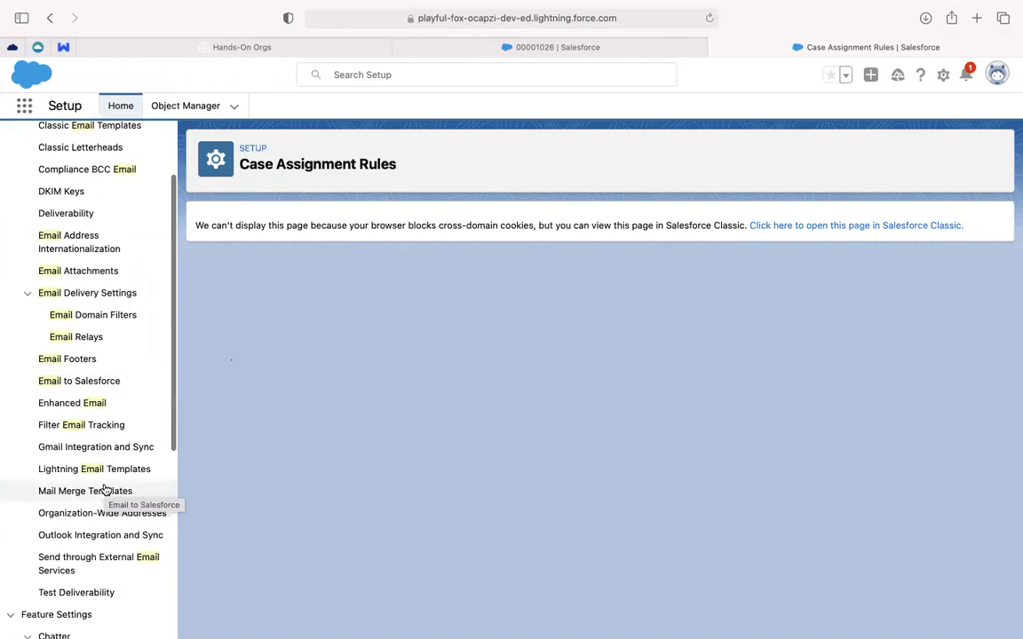
pyautogui.scroll(5, 76, 160)
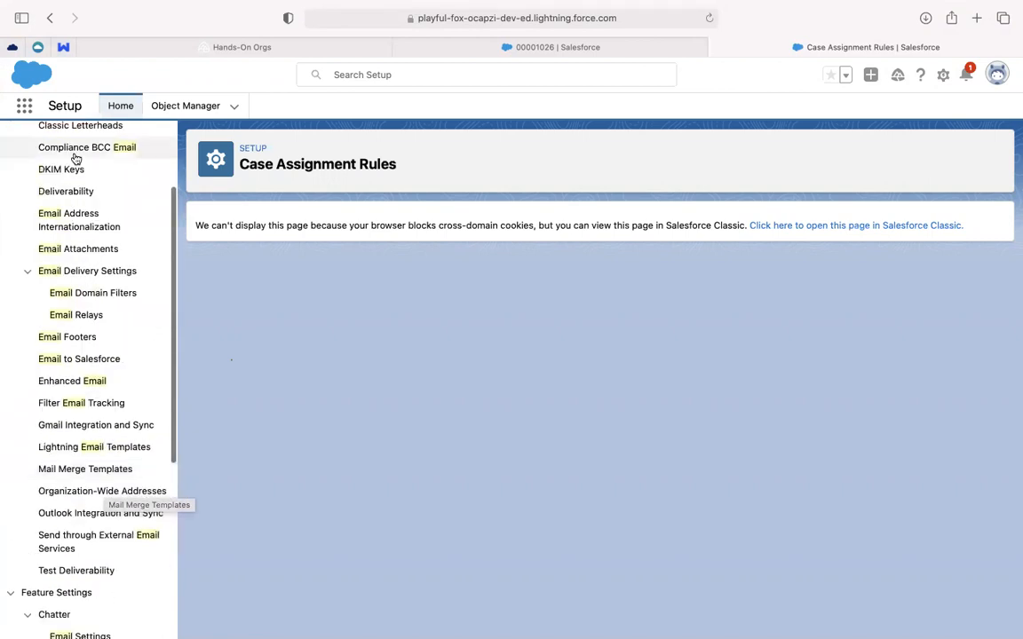
pyautogui.write('to')
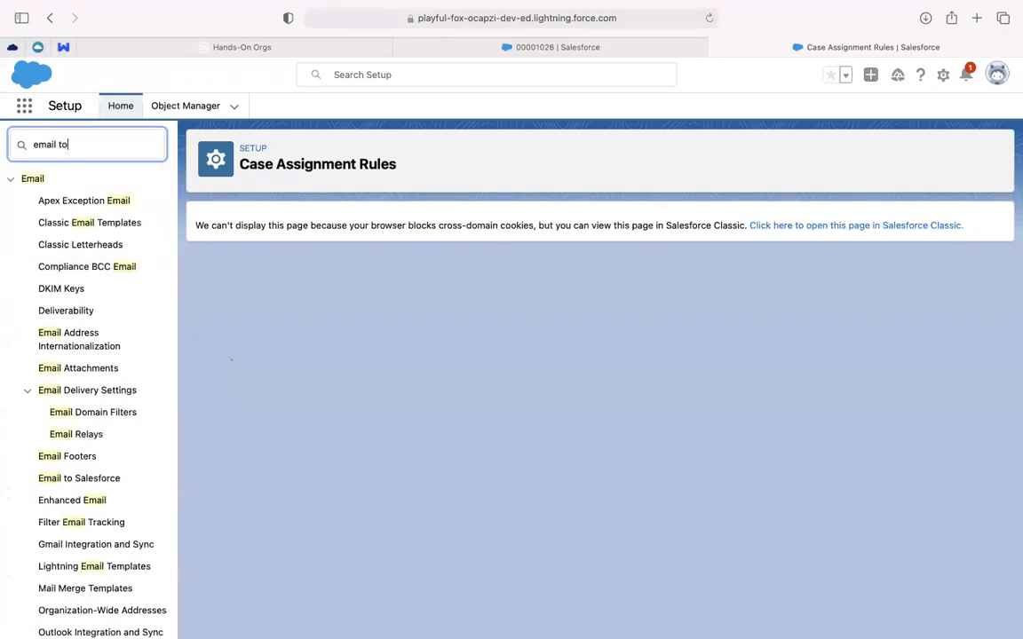
pyautogui.press('BackSpace')
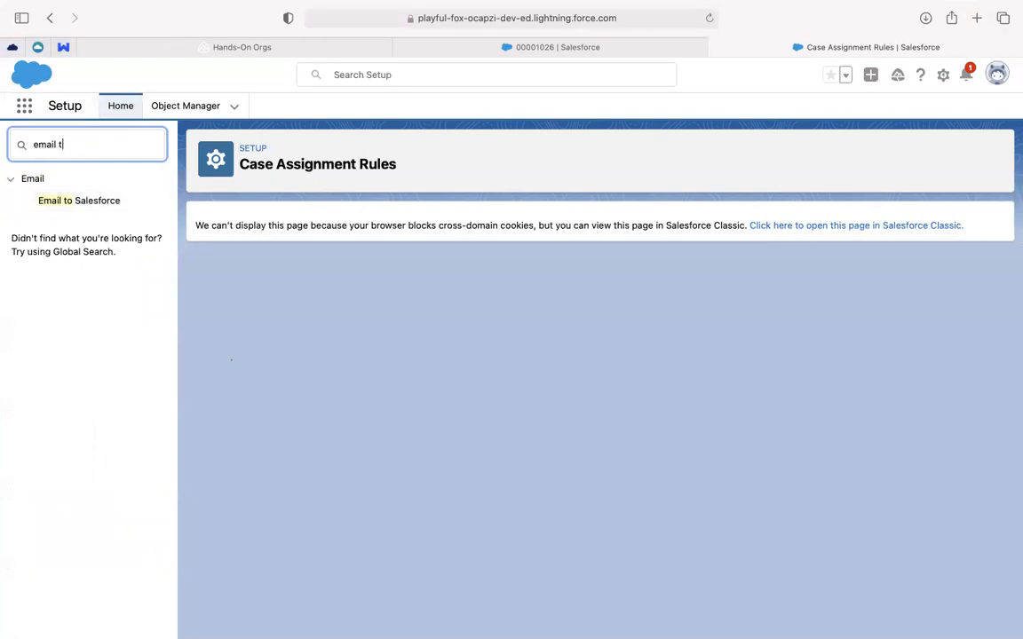
pyautogui.write('-')
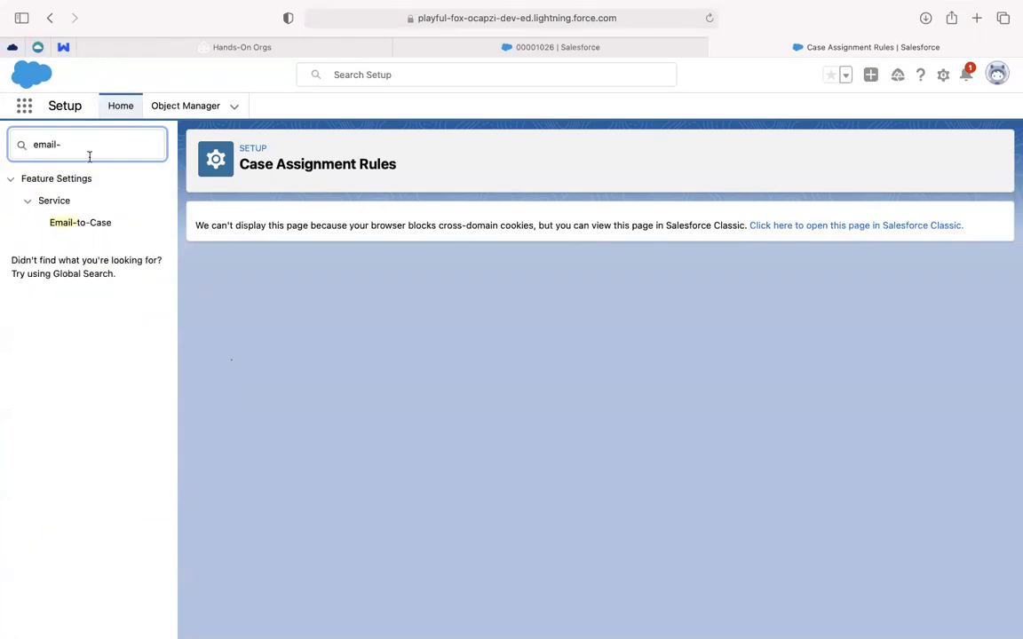
# Step: Open the Email-to-Case settings in Salesforce Classic and look through them down to the routing addresses
pyautogui.click(90, 223)
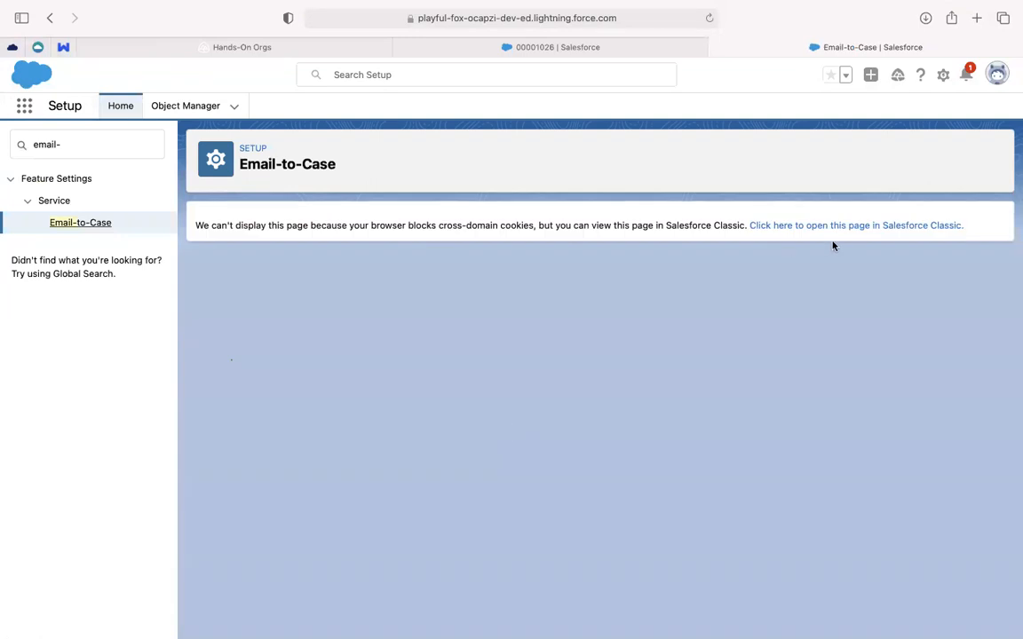
pyautogui.click(838, 227)
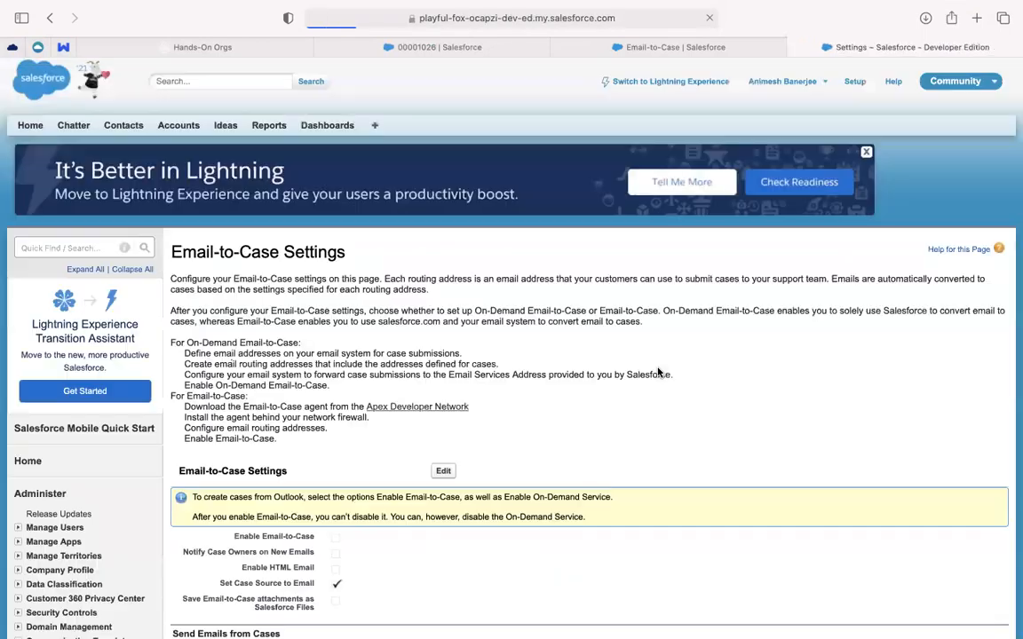
pyautogui.scroll(-4, 658, 372)
pyautogui.scroll(-5, 658, 372)
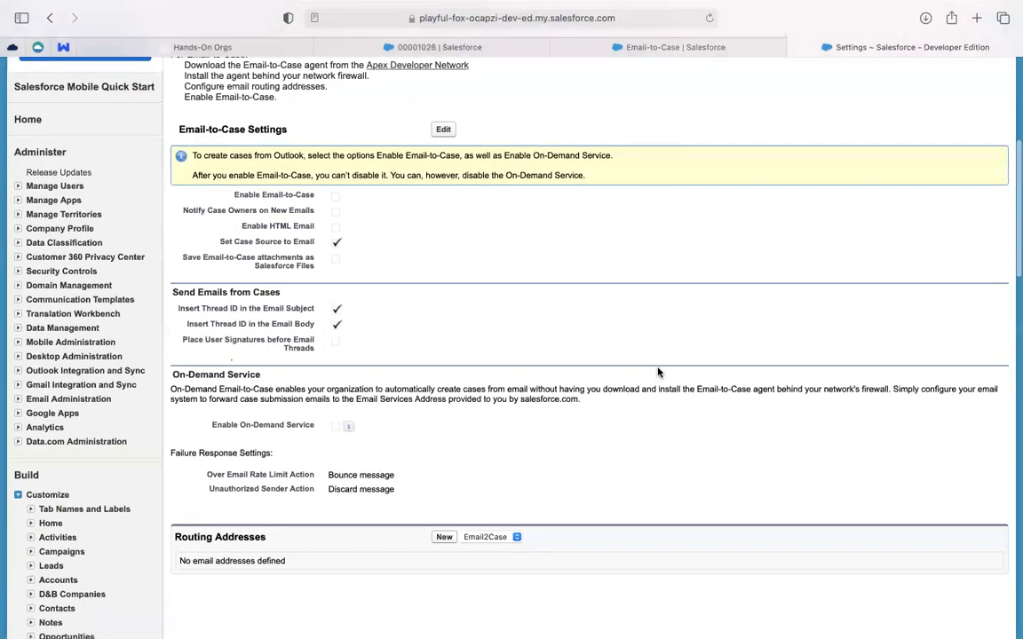
pyautogui.scroll(9, 658, 372)
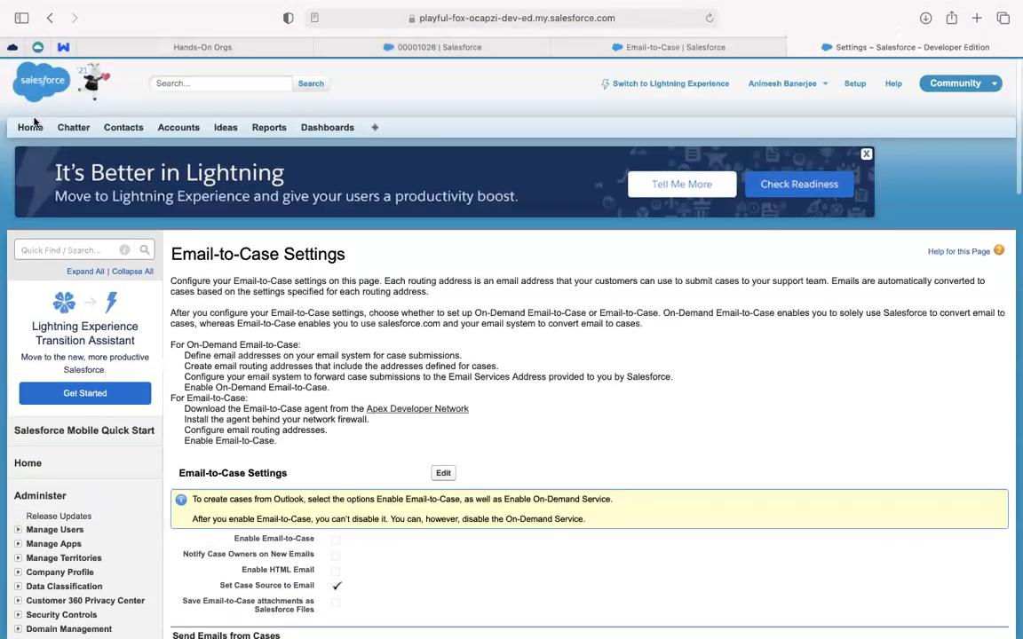
# Step: Return to Lightning Setup and search it for "service"
pyautogui.click(646, 48)
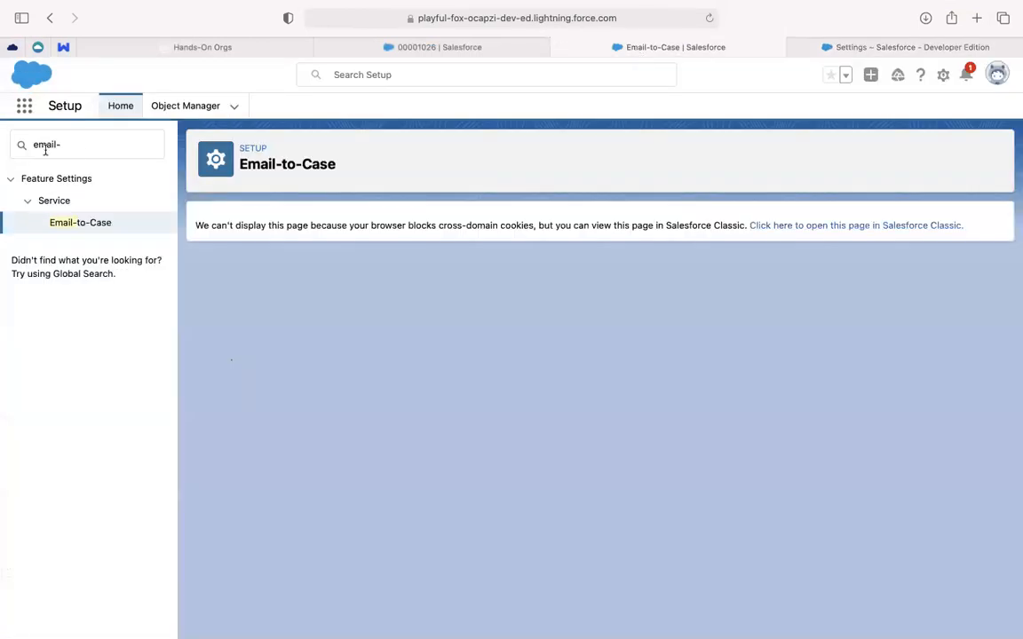
pyautogui.click(50, 201)
pyautogui.click(74, 152)
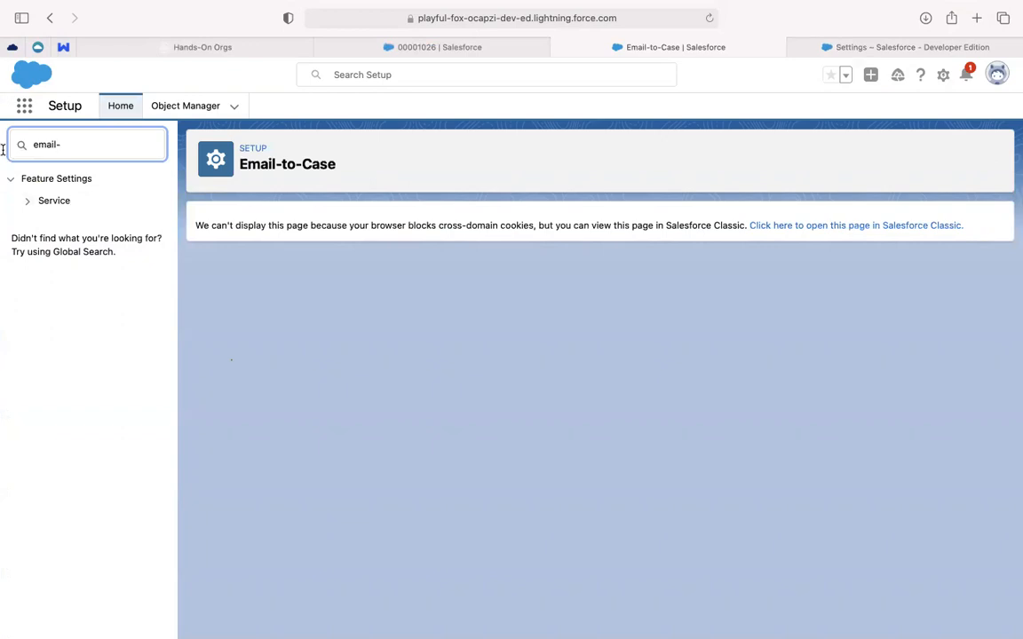
pyautogui.press('BackSpace')
pyautogui.write('sertvice')
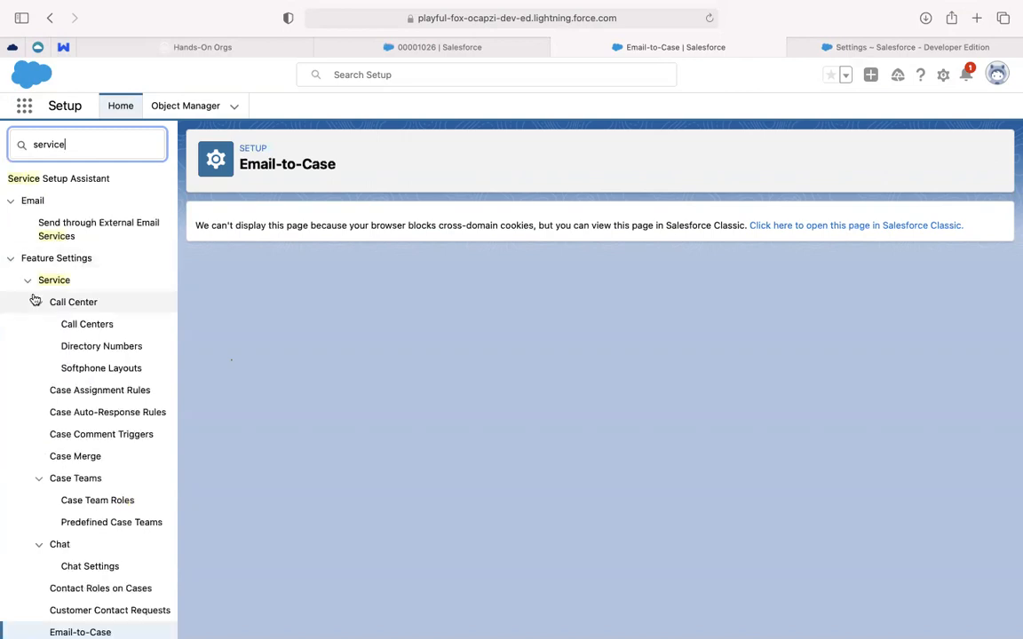
# Step: Open Support Settings from the Service options in Salesforce Classic and check the Default Case Owner field
pyautogui.scroll(-1, 70, 353)
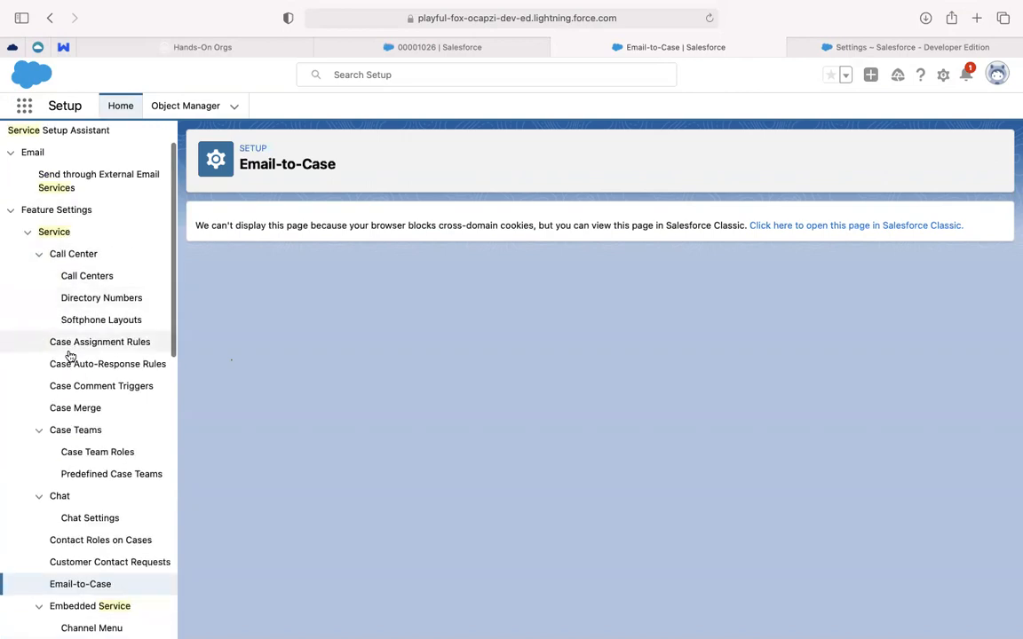
pyautogui.scroll(-1, 58, 345)
pyautogui.scroll(-2, 57, 345)
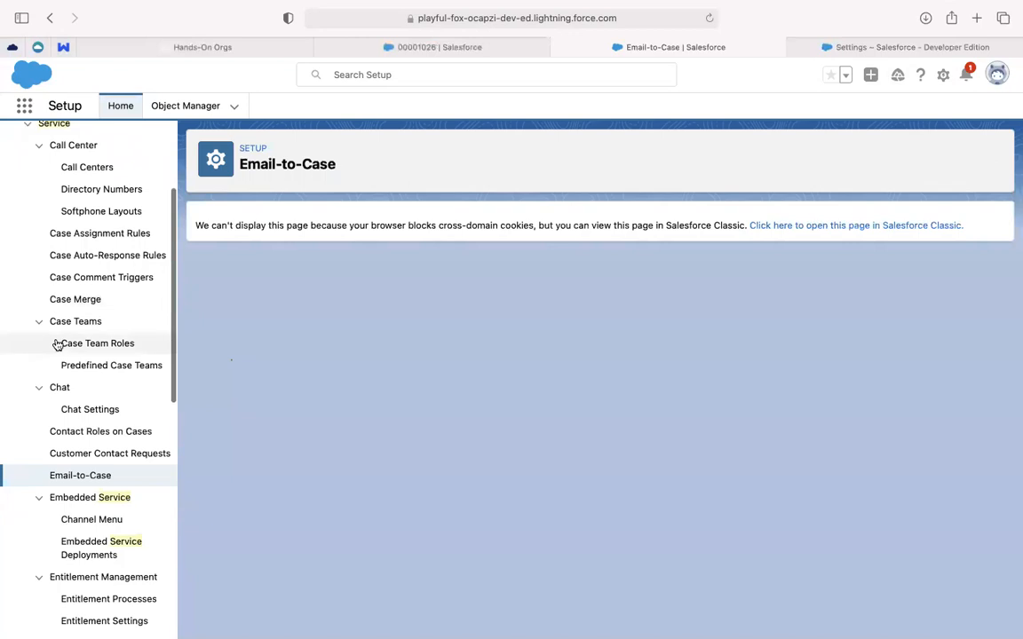
pyautogui.scroll(-10, 56, 345)
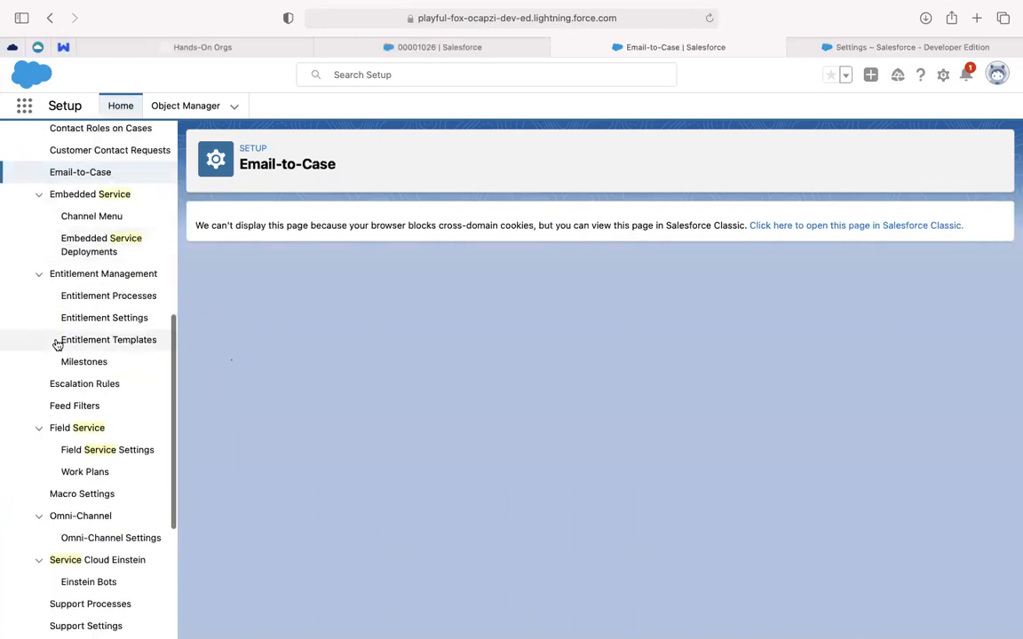
pyautogui.scroll(-1, 57, 346)
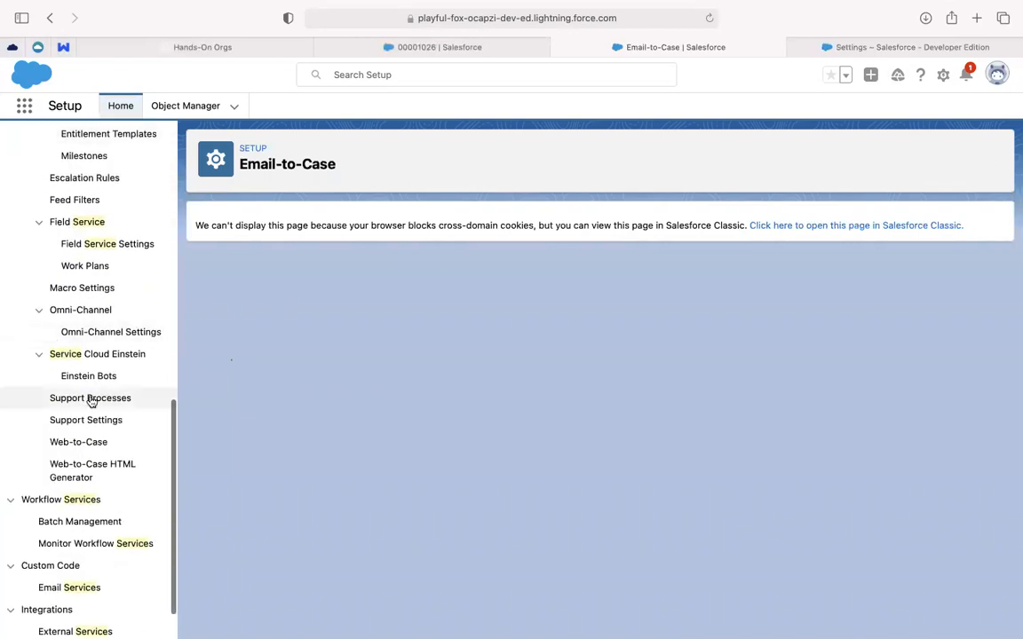
pyautogui.click(78, 421)
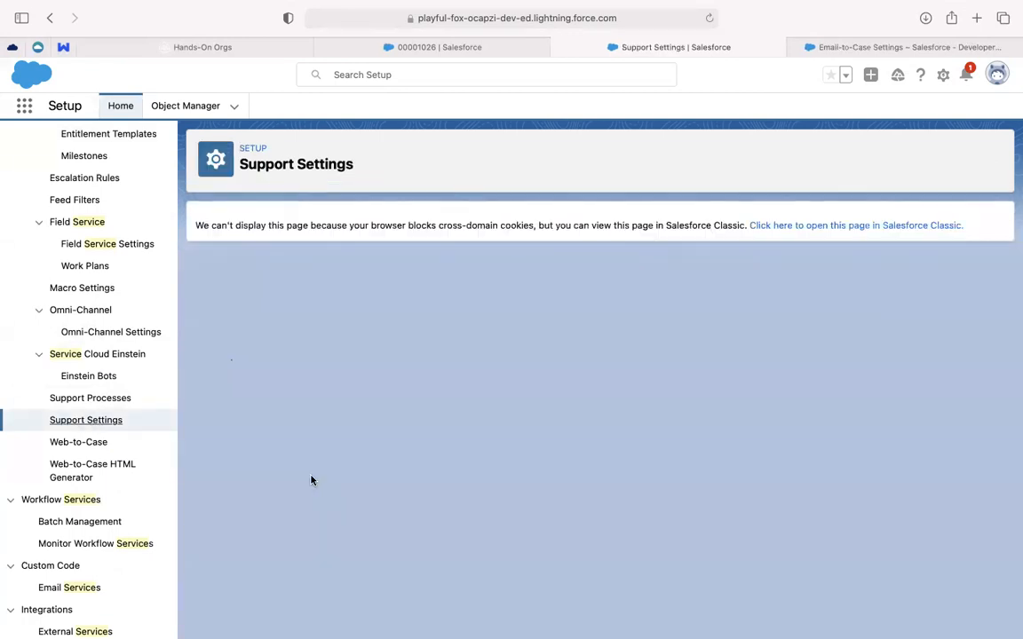
pyautogui.click(872, 226)
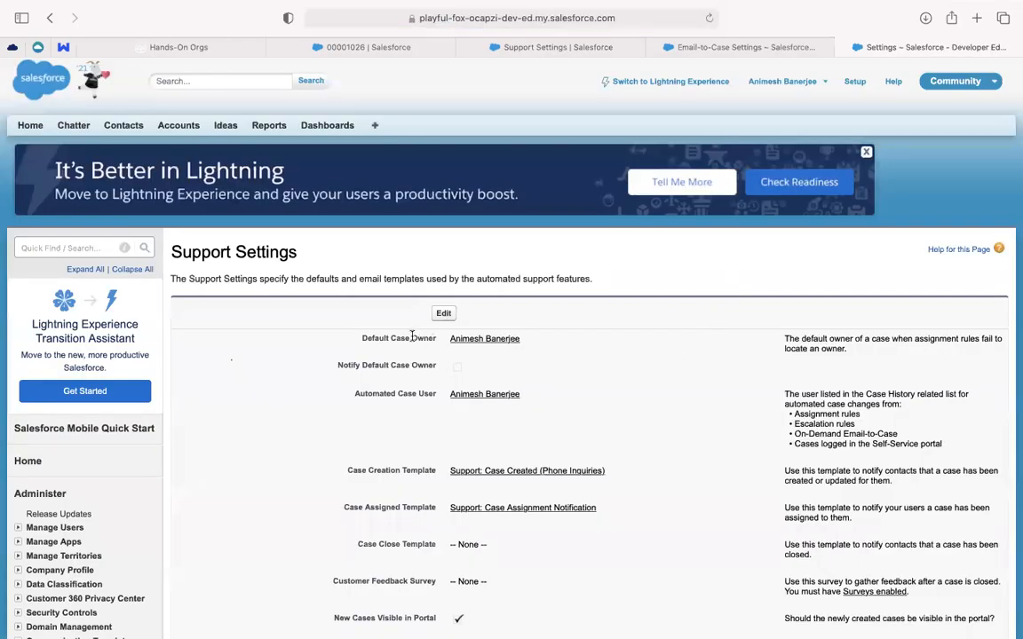
pyautogui.moveTo(362, 338); pyautogui.dragTo(424, 343)
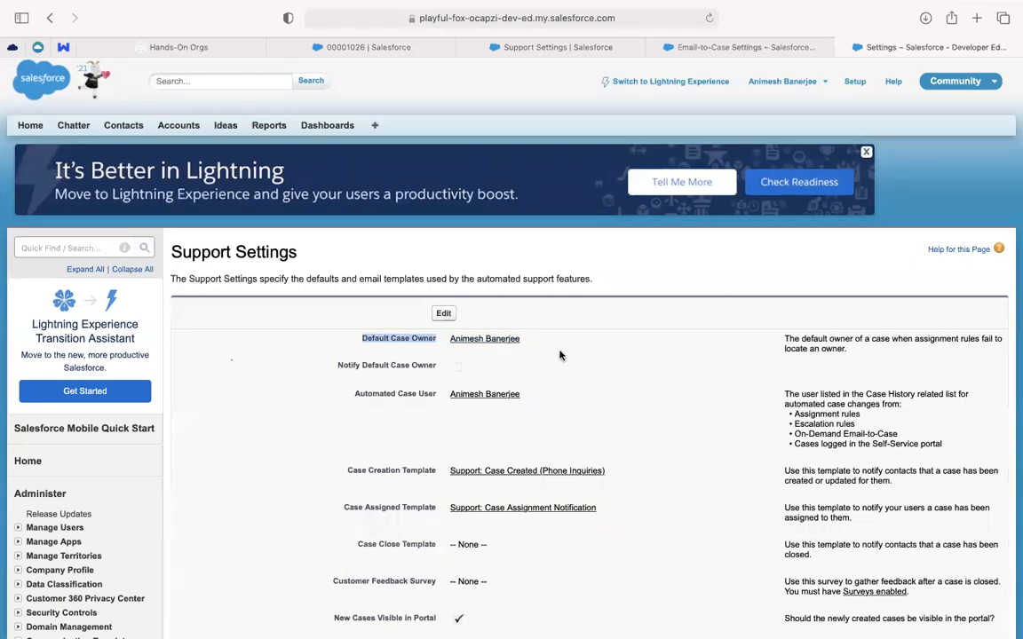
# Step: Close the Email-to-Case Settings page and the Lightning promotion banner, and return to the Support Settings page in Lightning Setup
pyautogui.click(716, 48)
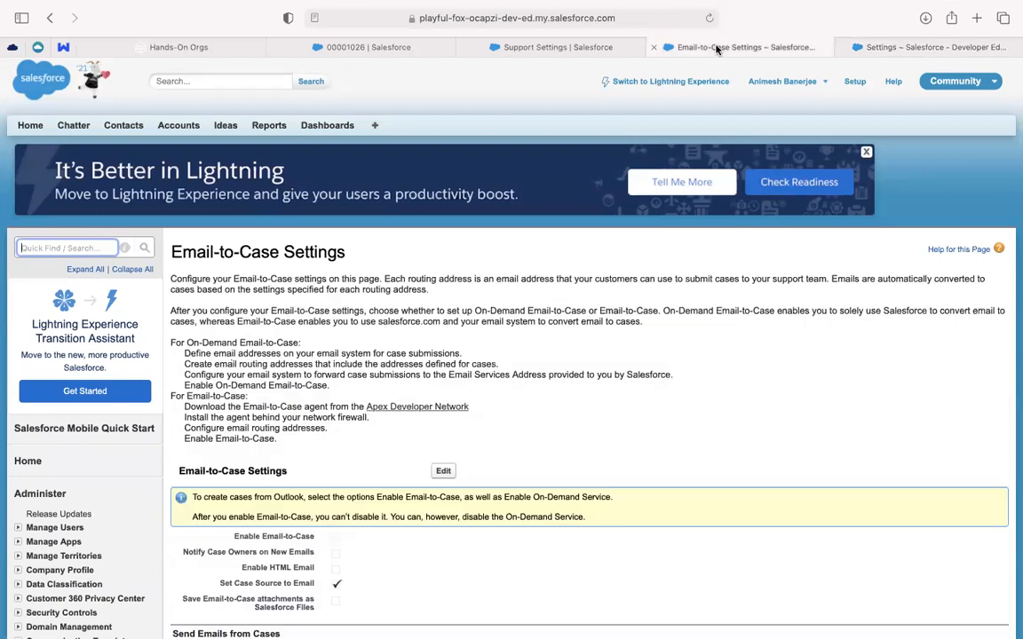
pyautogui.click(653, 48)
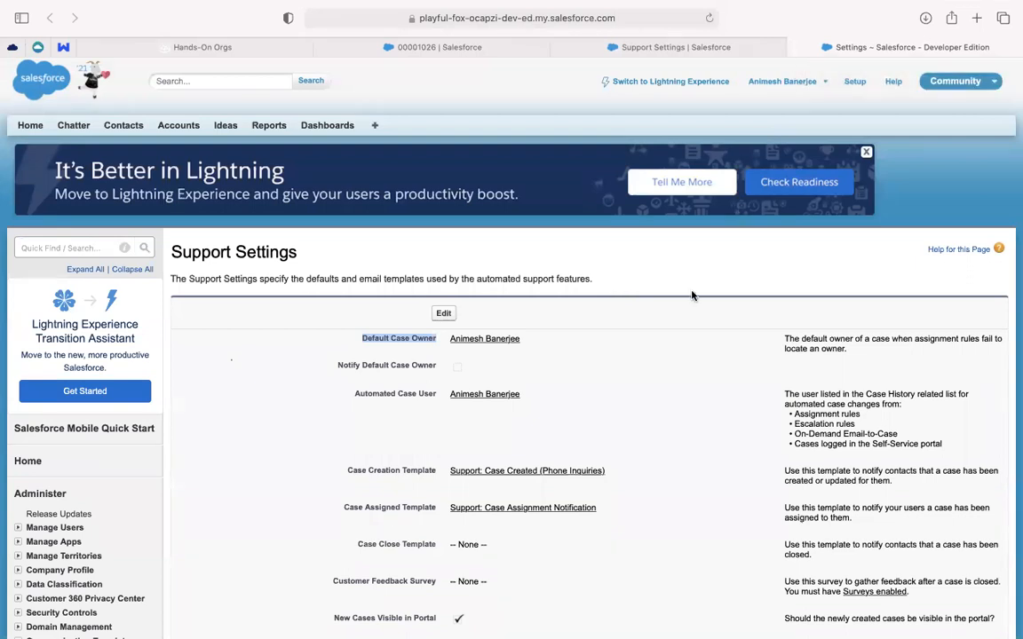
pyautogui.click(866, 151)
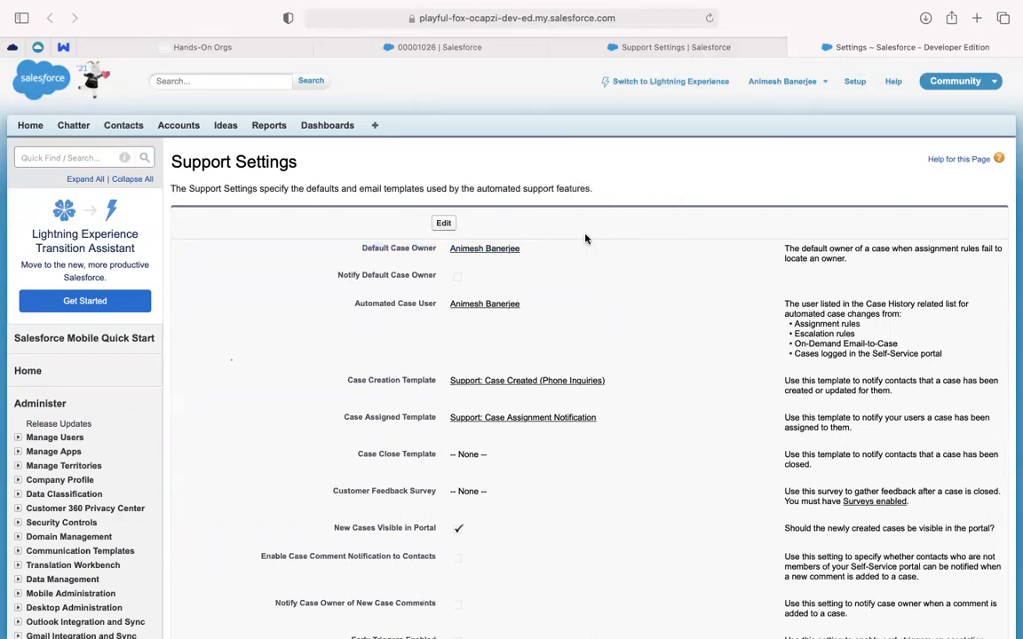
pyautogui.click(702, 48)
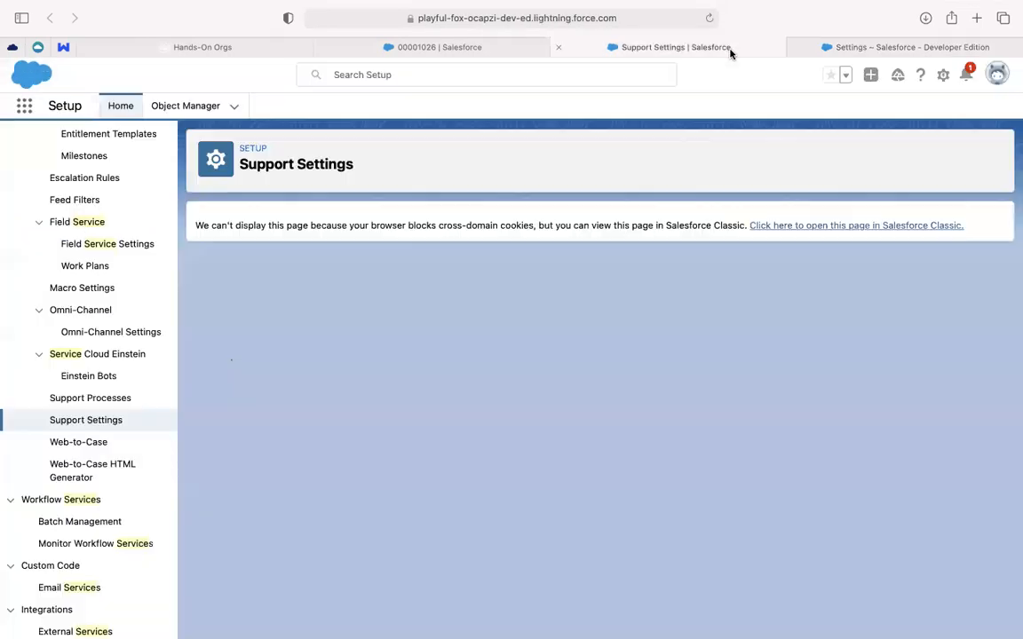
# Step: Close both Support Settings pages, Lightning and Classic, and return to the "10 Shoes missing" case
pyautogui.click(812, 51)
pyautogui.click(675, 48)
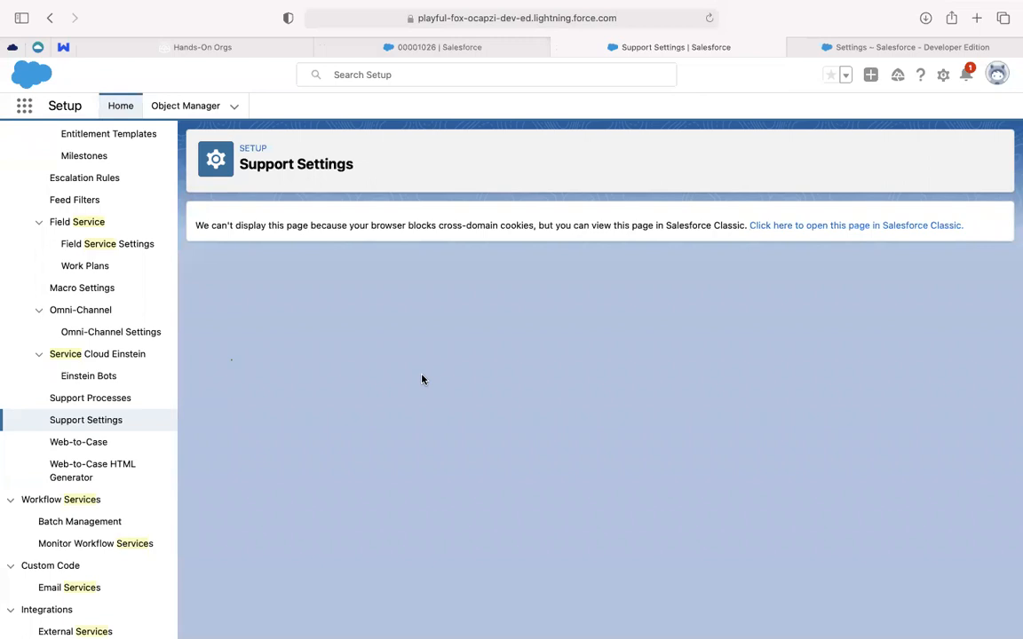
pyautogui.click(558, 49)
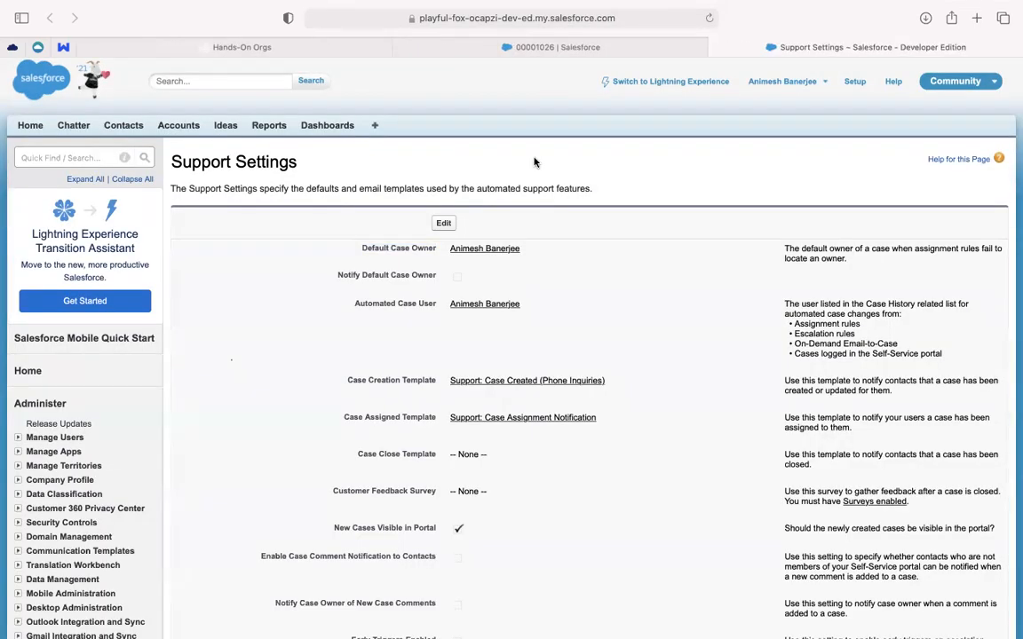
pyautogui.click(586, 48)
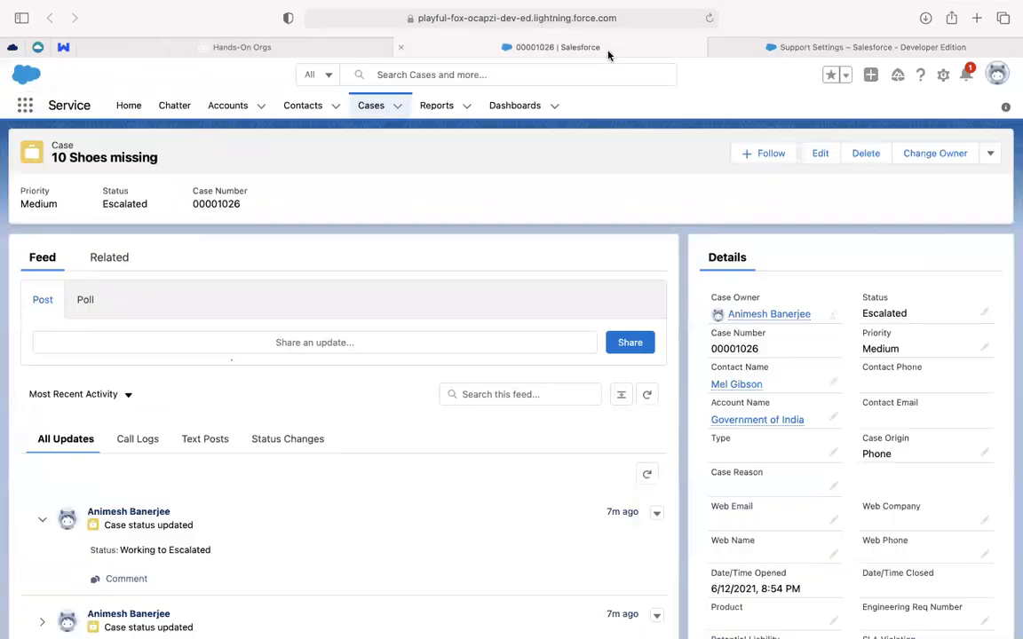
pyautogui.click(754, 47)
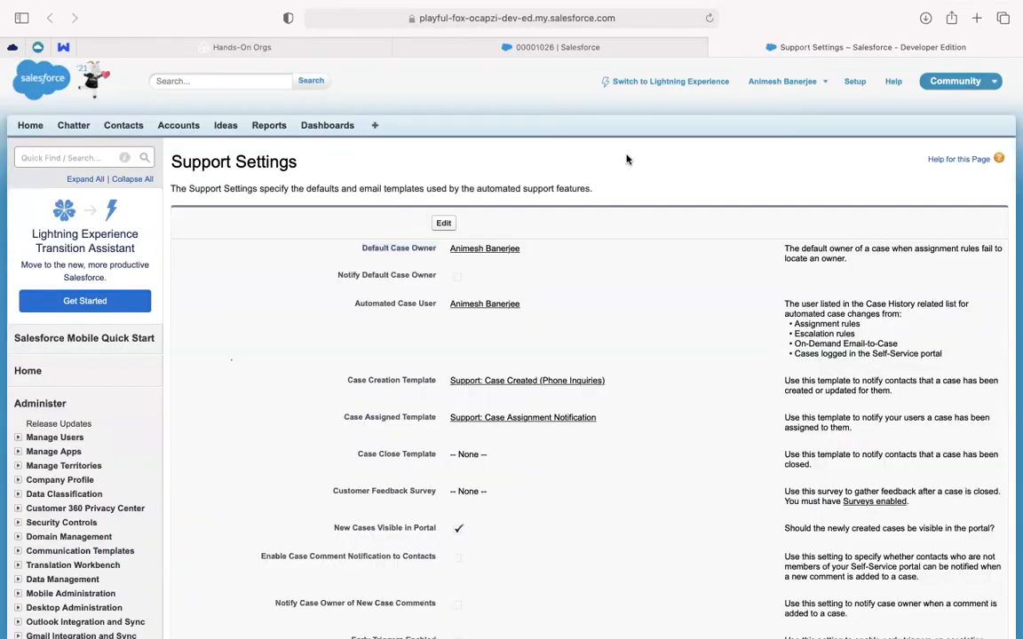
pyautogui.click(89, 158)
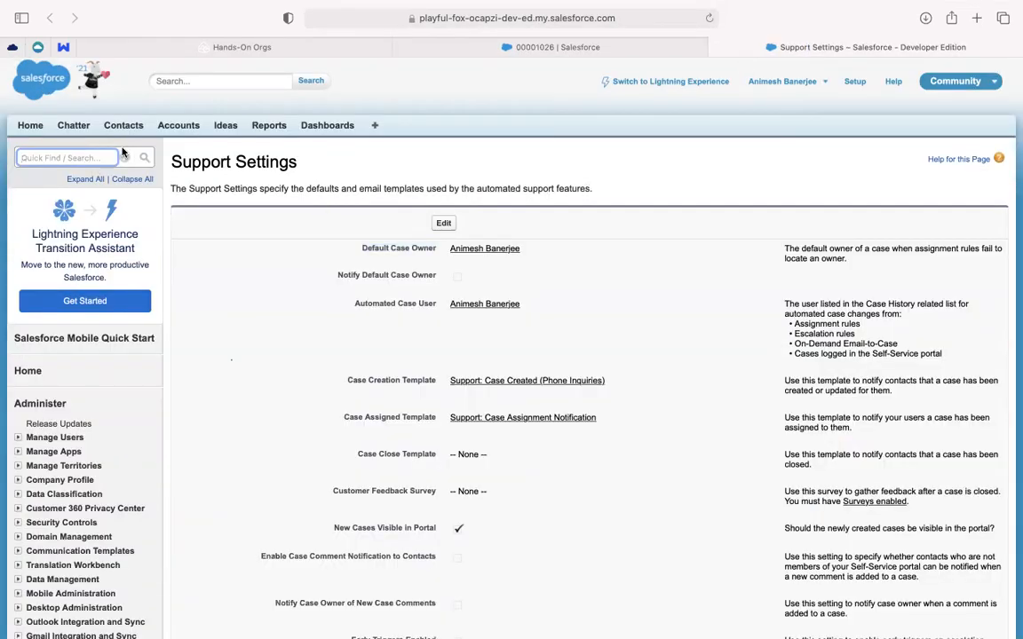
pyautogui.click(719, 50)
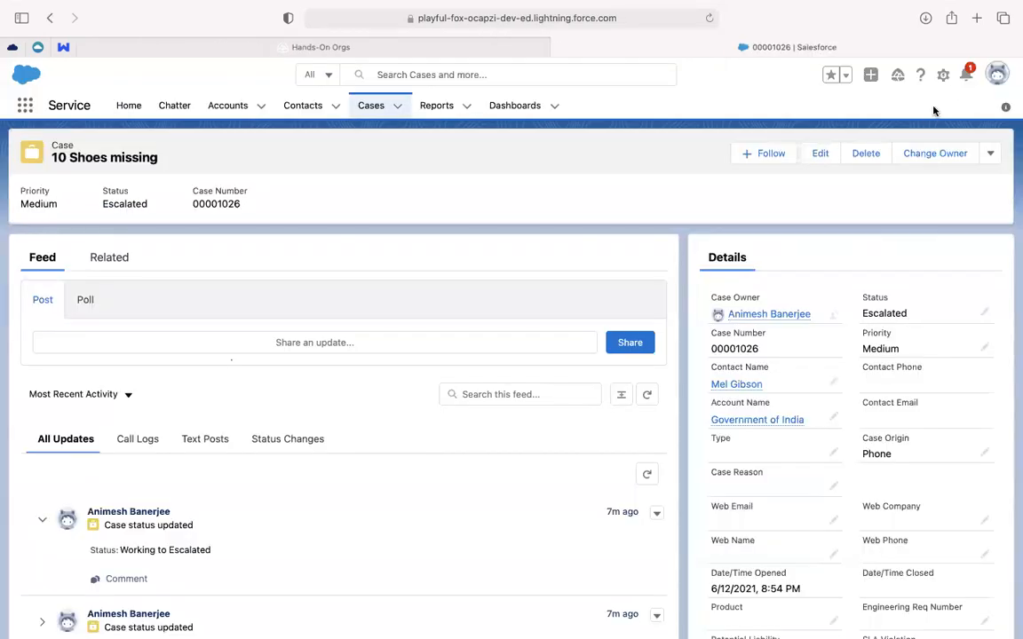
# Step: Open Setup, search it for "auto-r" and open Case Auto-Response Rules in Salesforce Classic
pyautogui.click(944, 75)
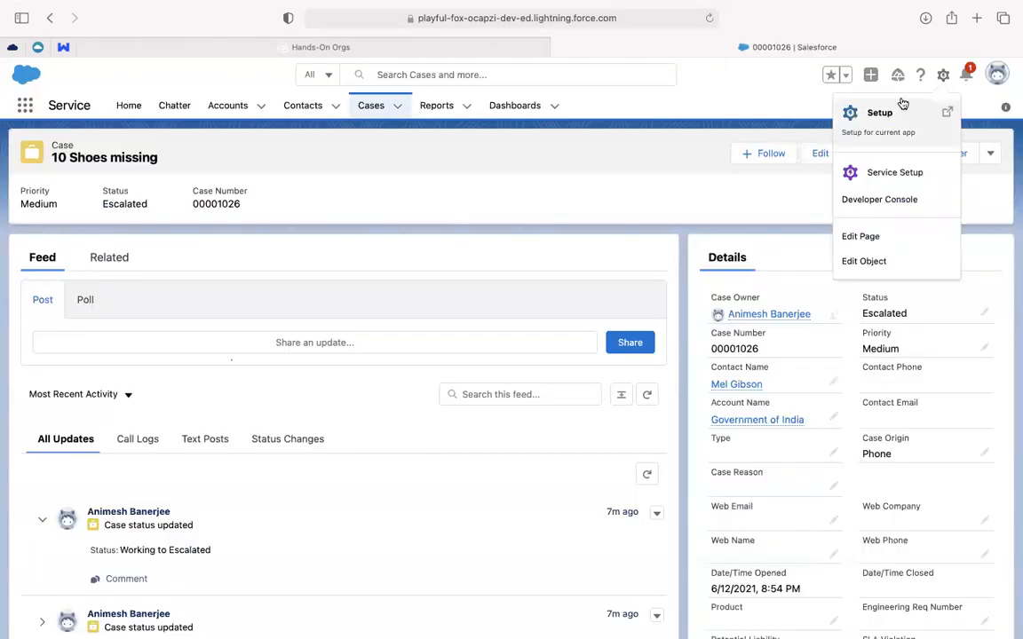
pyautogui.click(863, 117)
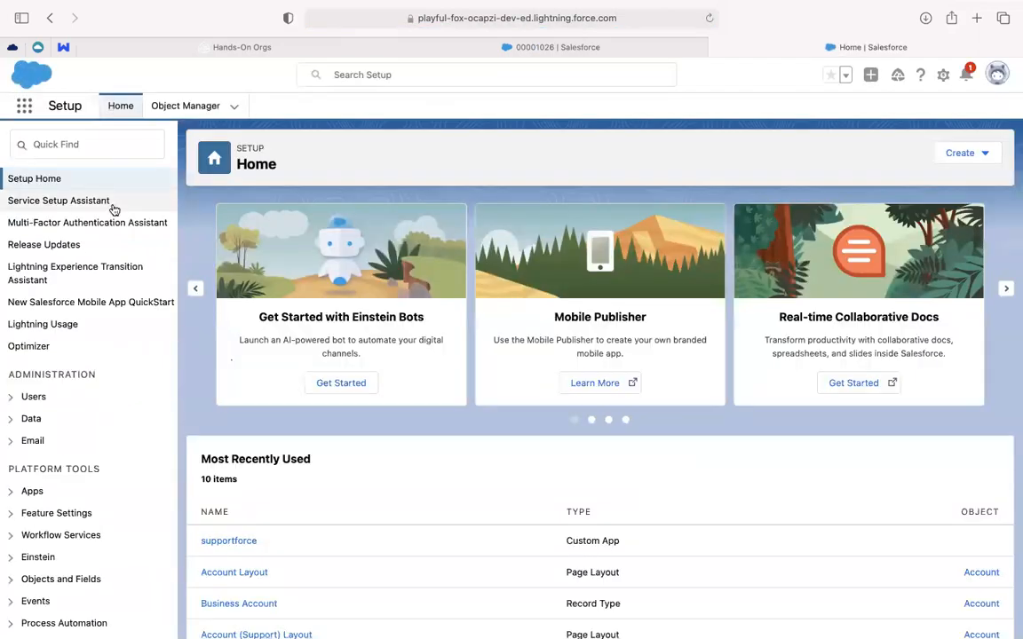
pyautogui.click(97, 147)
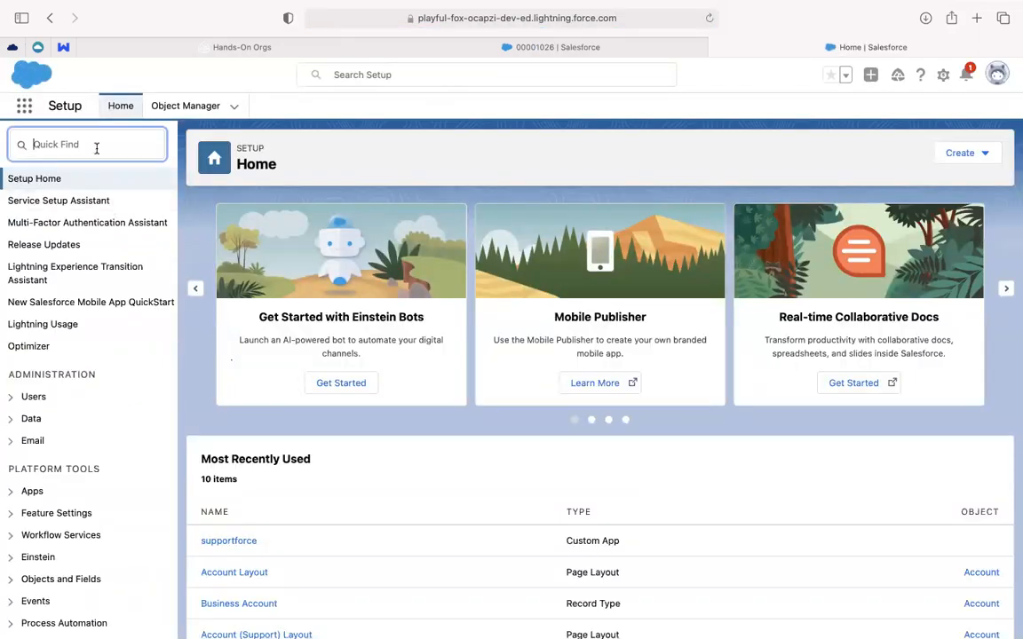
pyautogui.write('au')
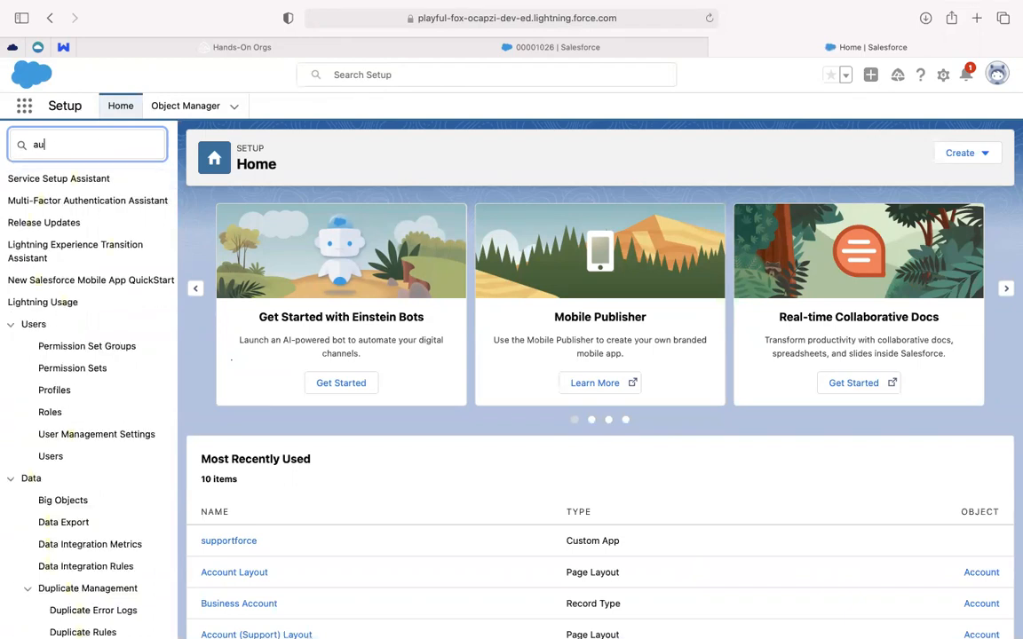
pyautogui.write('to')
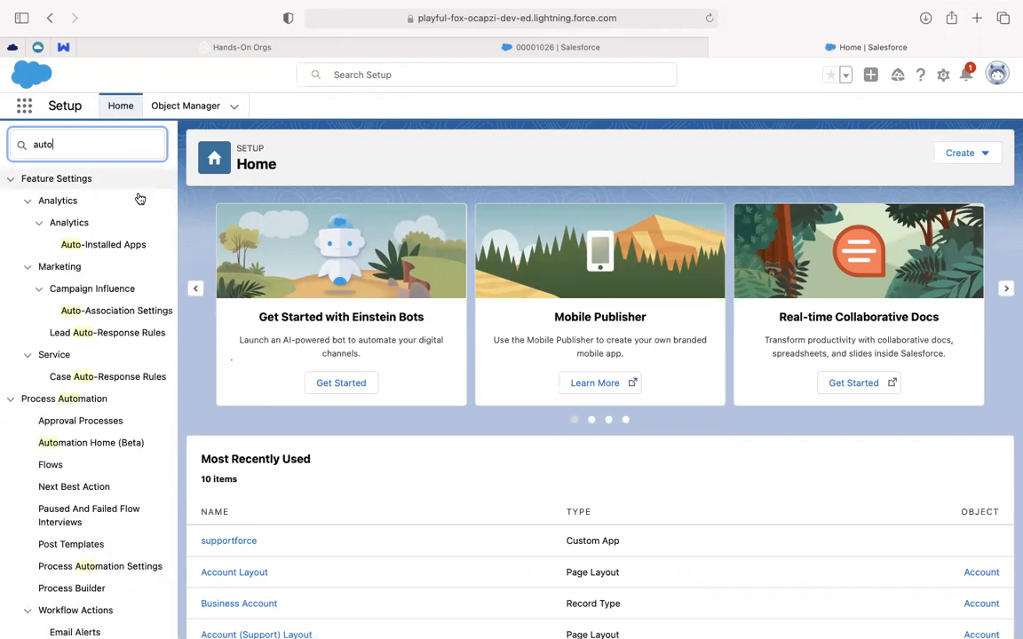
pyautogui.write('res')
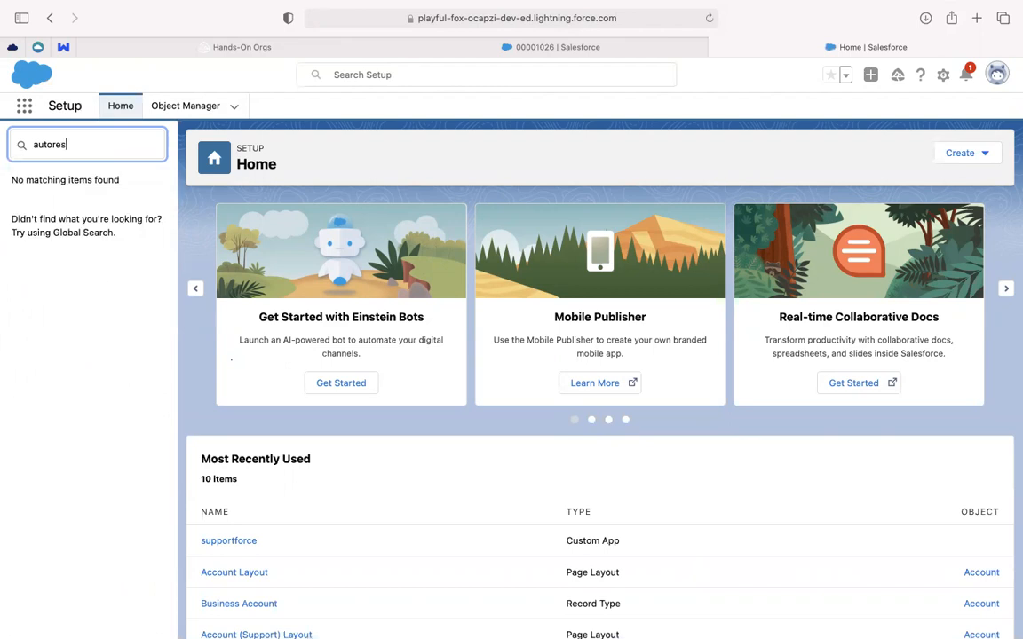
pyautogui.write('-r')
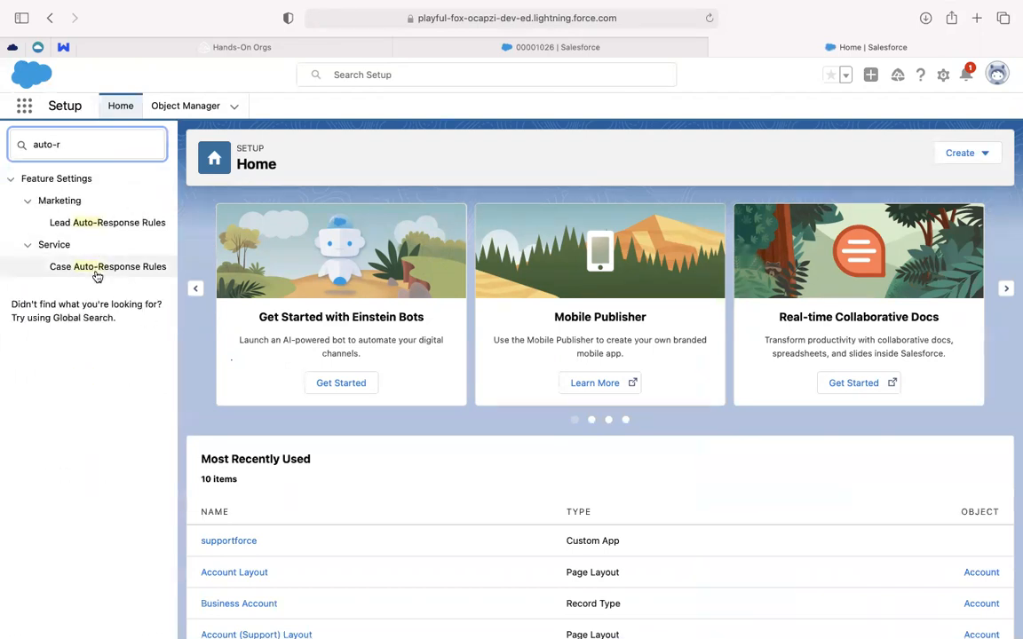
pyautogui.click(94, 267)
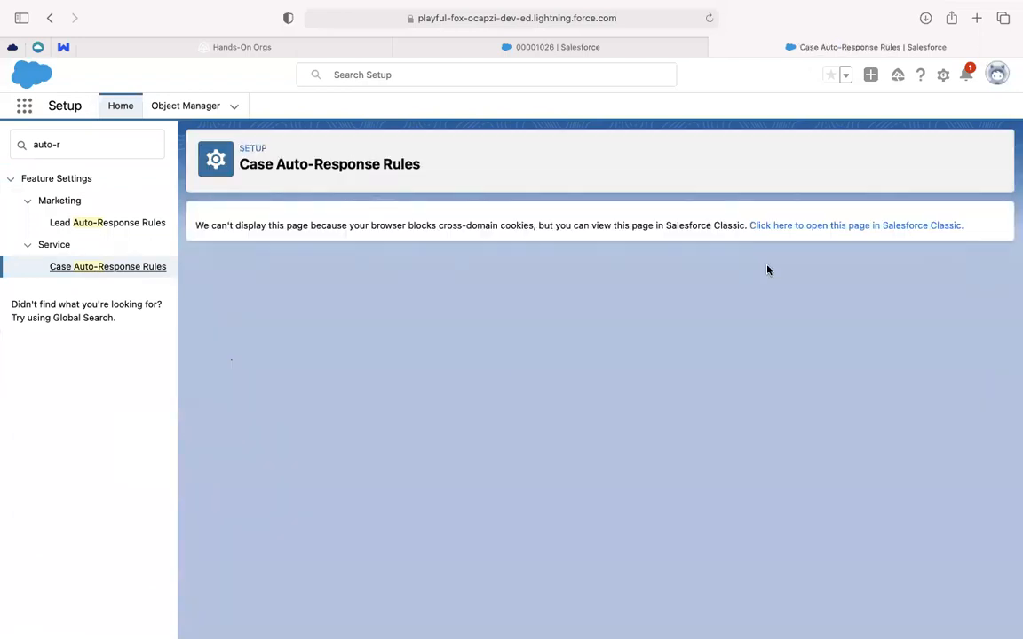
pyautogui.click(836, 225)
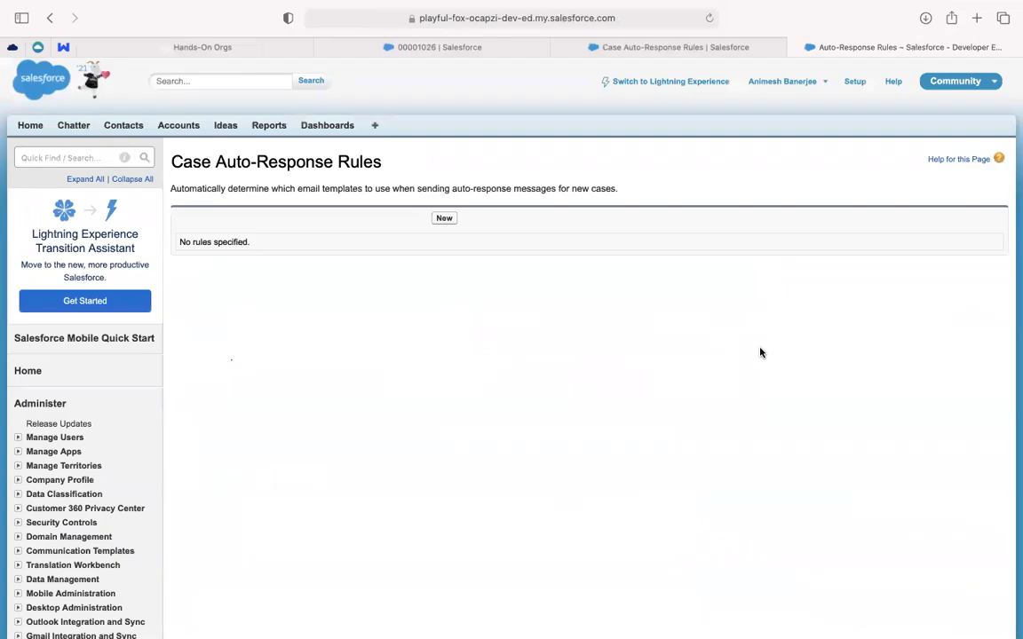
# Step: Create an active case auto-response rule named Response and save it
pyautogui.click(444, 220)
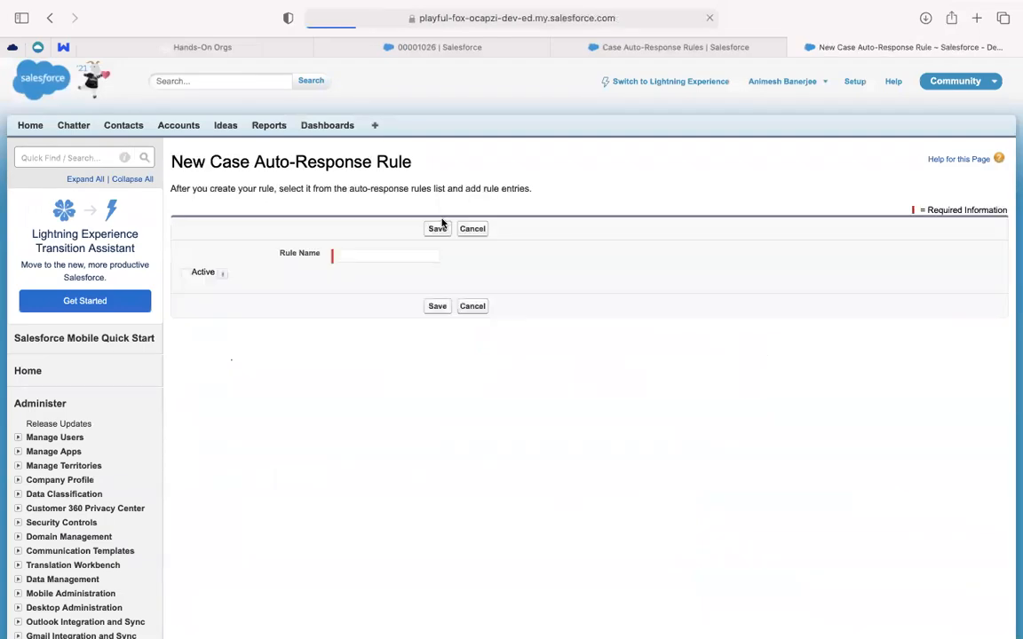
pyautogui.click(366, 254)
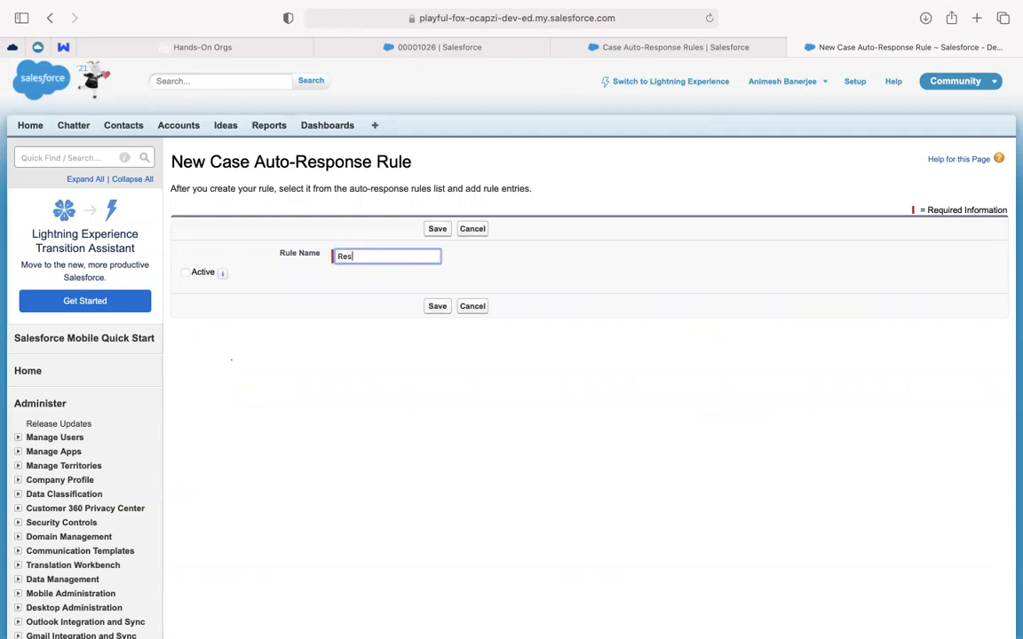
pyautogui.click(185, 273)
pyautogui.click(433, 306)
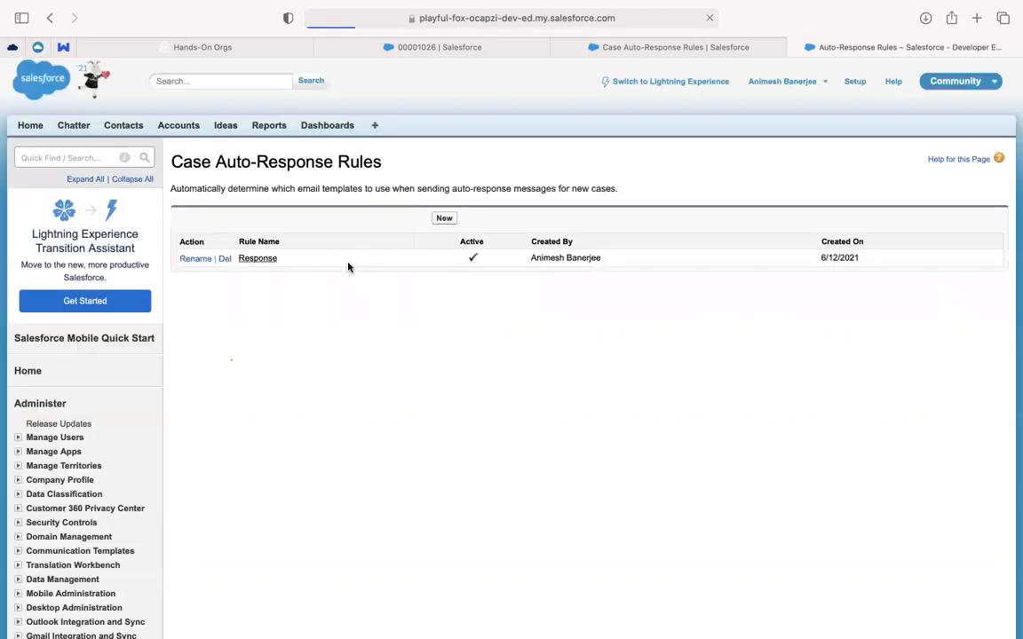
# Step: Start a new rule entry in the Response rule, look through its criteria, sender and email template sections, and cancel it
pyautogui.click(244, 259)
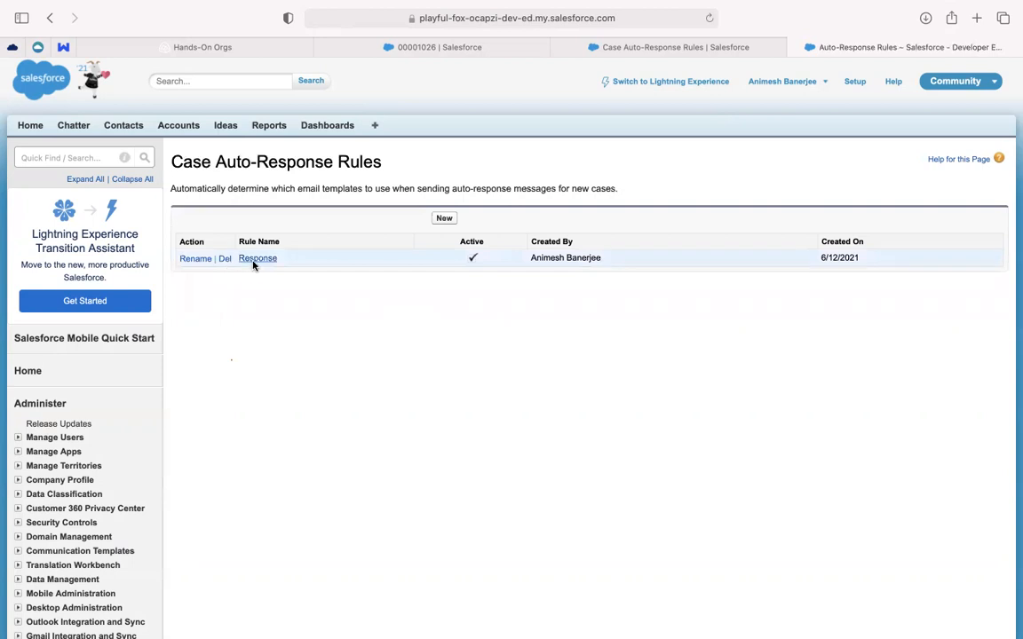
pyautogui.click(444, 326)
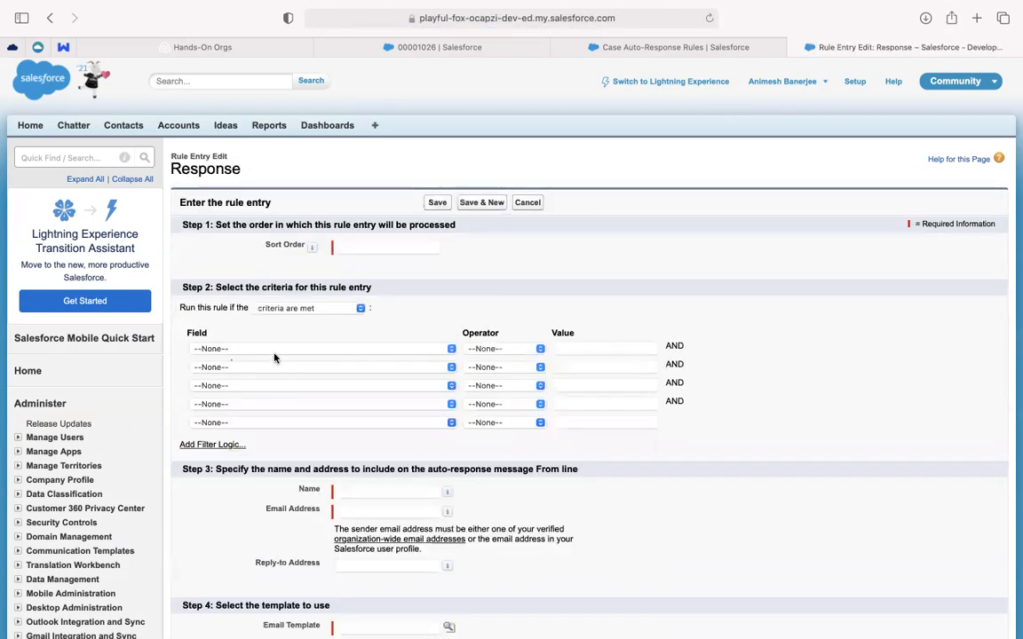
pyautogui.scroll(-1, 337, 299)
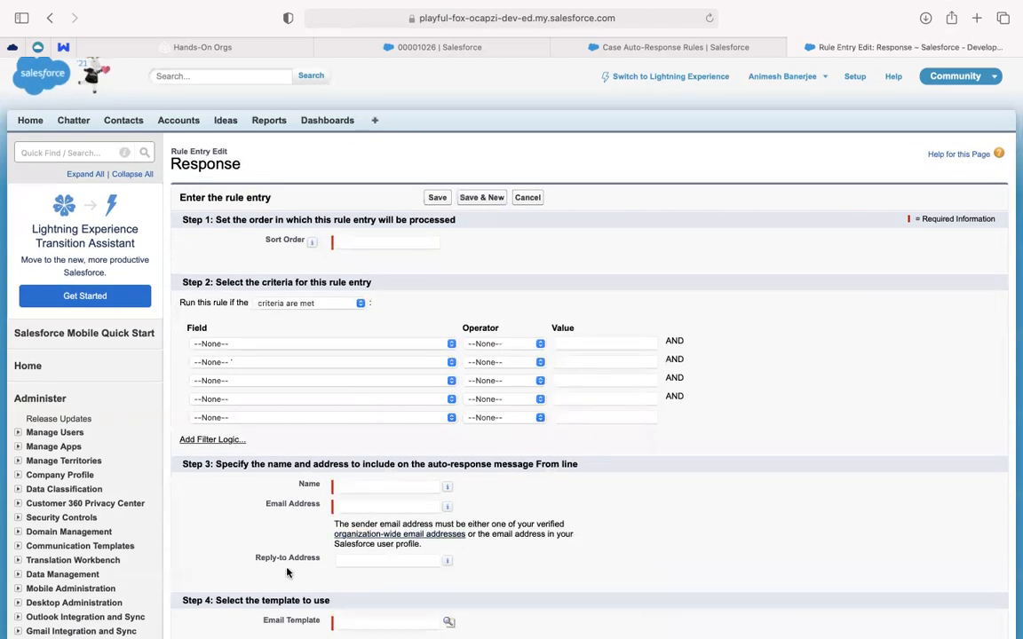
pyautogui.scroll(-5, 255, 512)
pyautogui.click(529, 561)
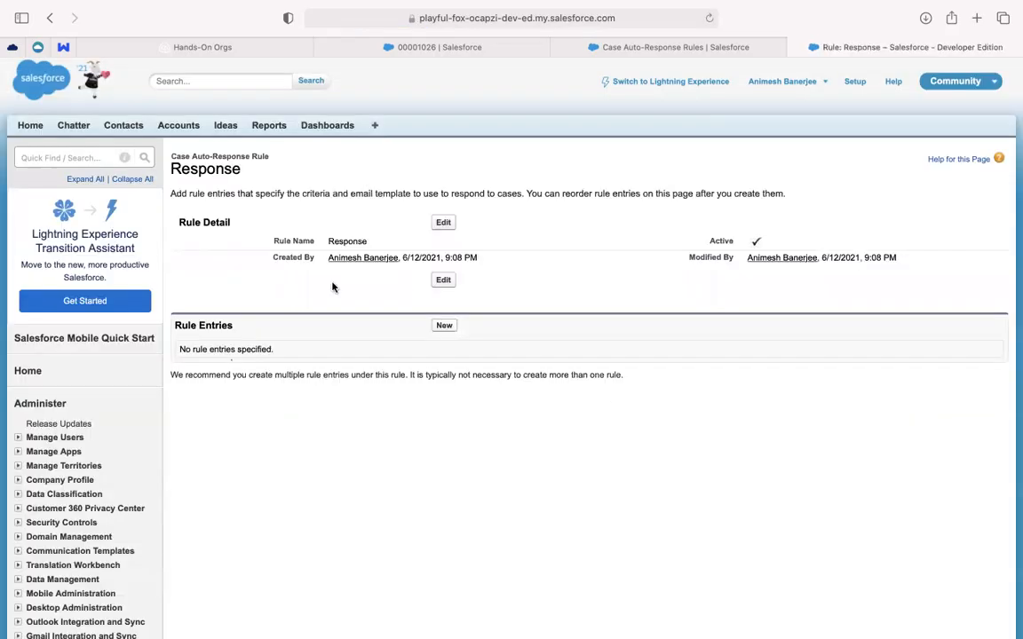
# Step: Search Classic Setup for "es", open the Standard case escalation rule and examine its rule entries
pyautogui.click(75, 157)
pyautogui.write('es')
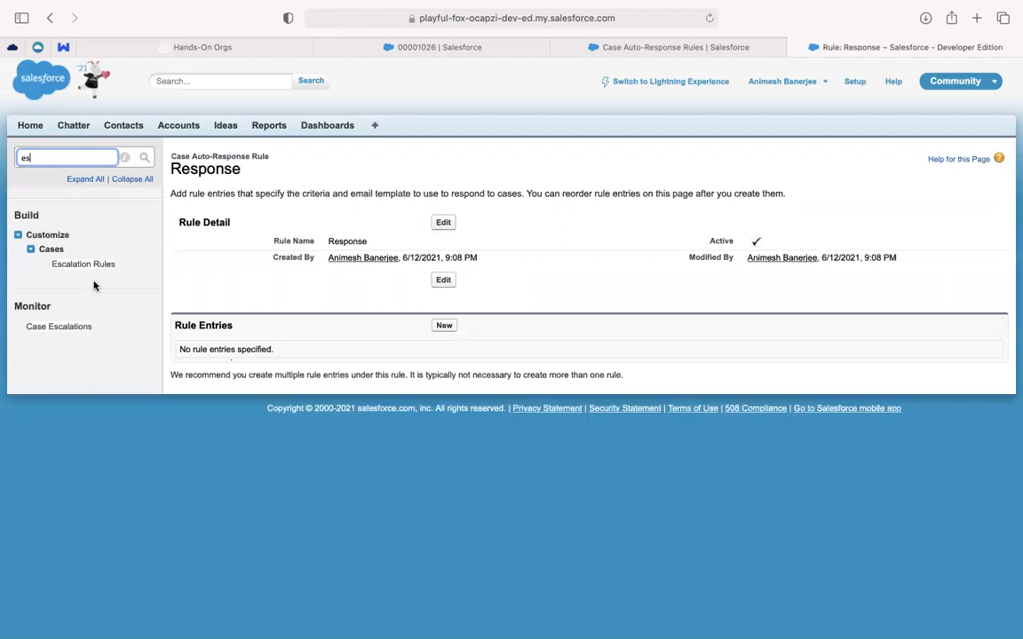
pyautogui.click(86, 266)
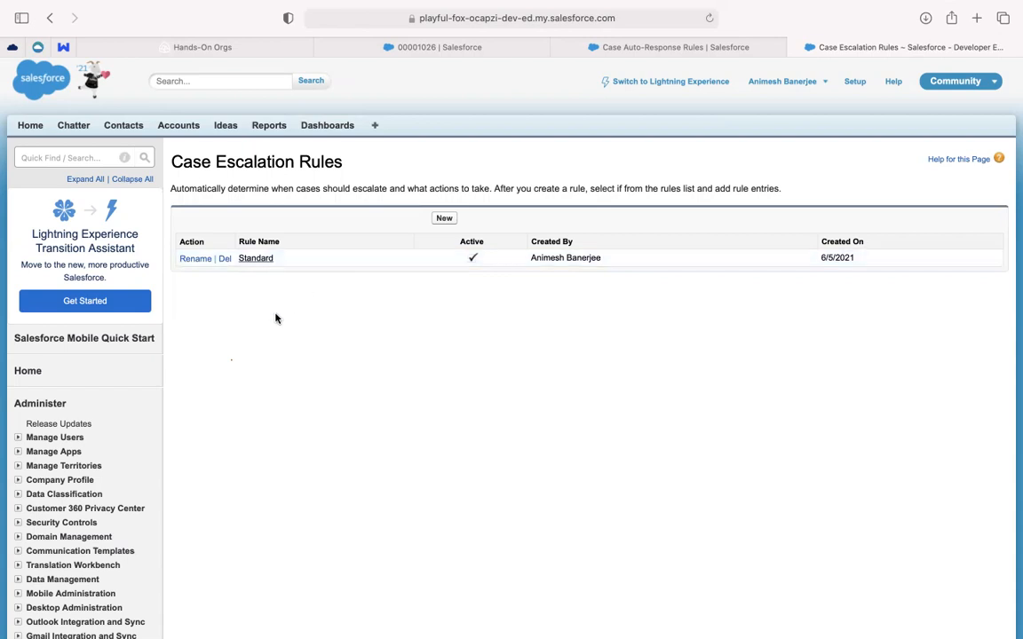
pyautogui.click(270, 260)
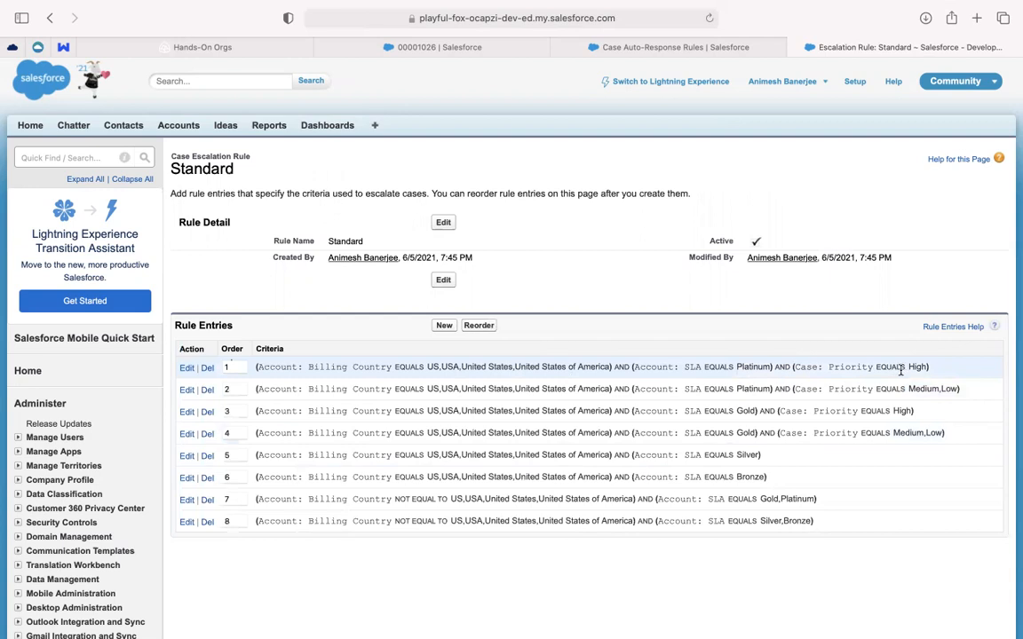
pyautogui.hscroll(1, 920, 369)
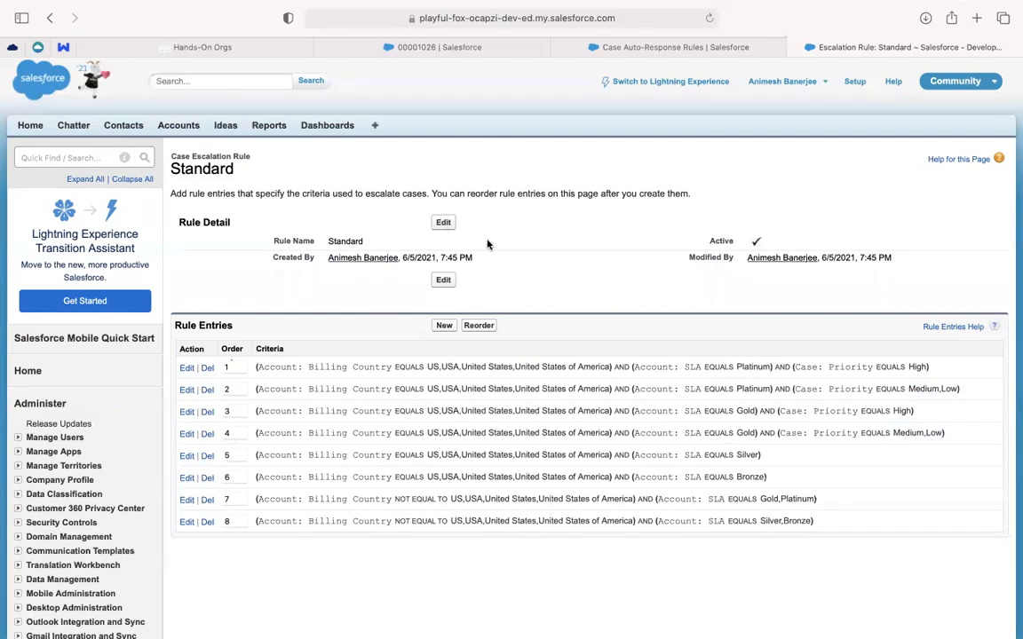
# Step: Close the escalation rule and Case Auto-Response Rules pages, and take the browser with the case out of full screen
pyautogui.click(793, 46)
pyautogui.click(715, 46)
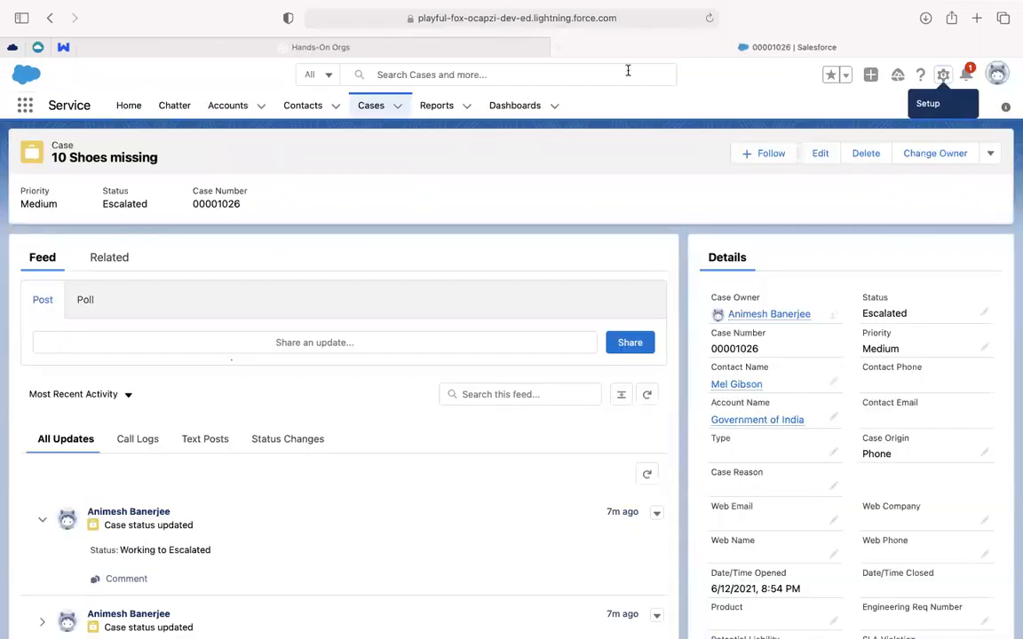
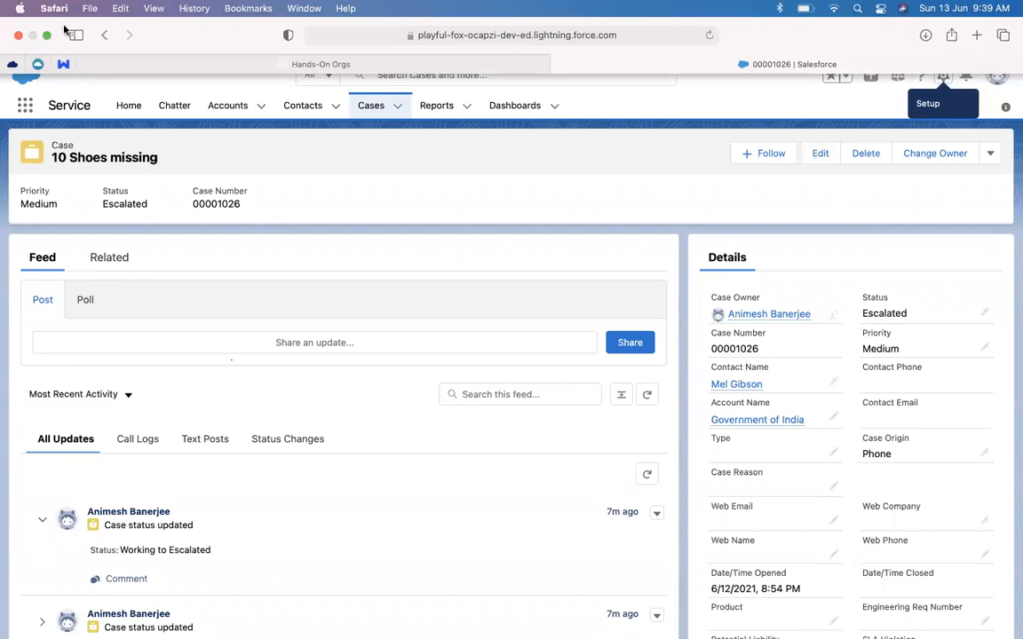
pyautogui.click(46, 36)
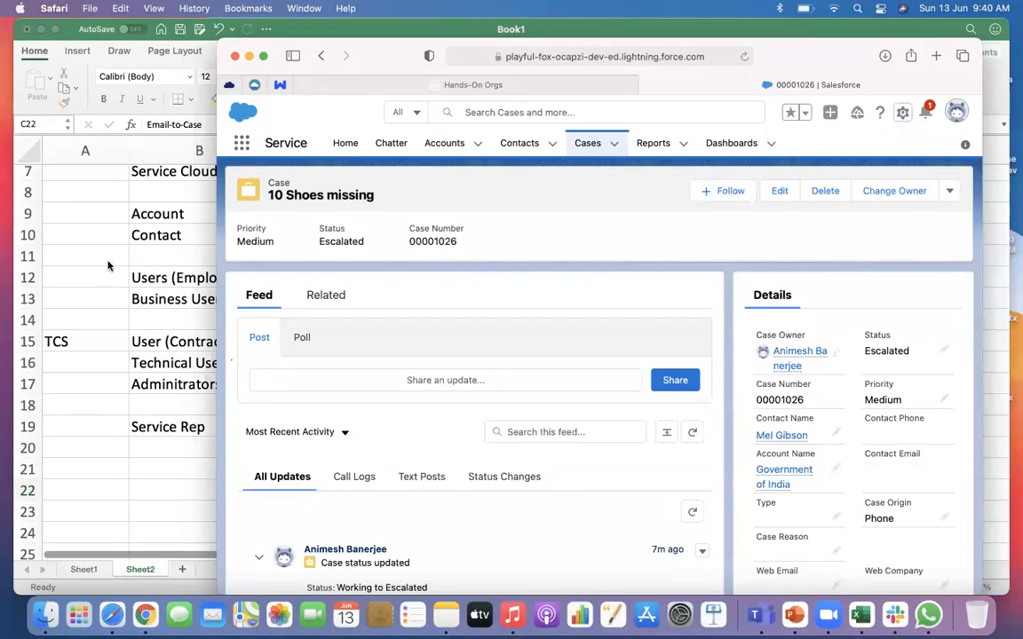
# Step: Switch to the Book1 workbook in Excel and insert a blank row above row 1 of Sheet2
pyautogui.click(107, 265)
pyautogui.scroll(5, 108, 265)
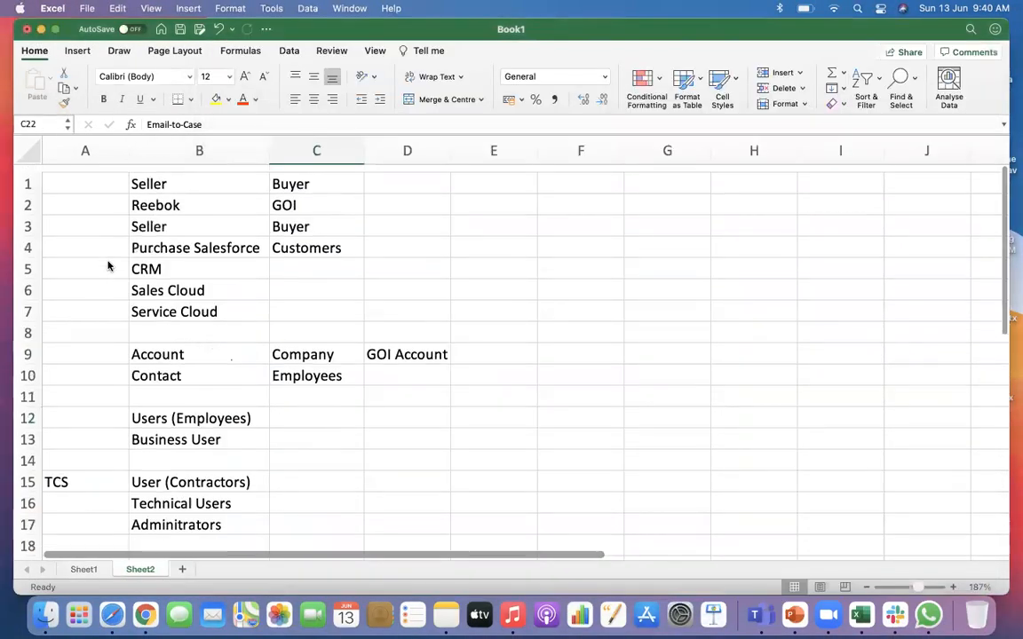
pyautogui.click(18, 177)
pyautogui.rightClick(21, 177)
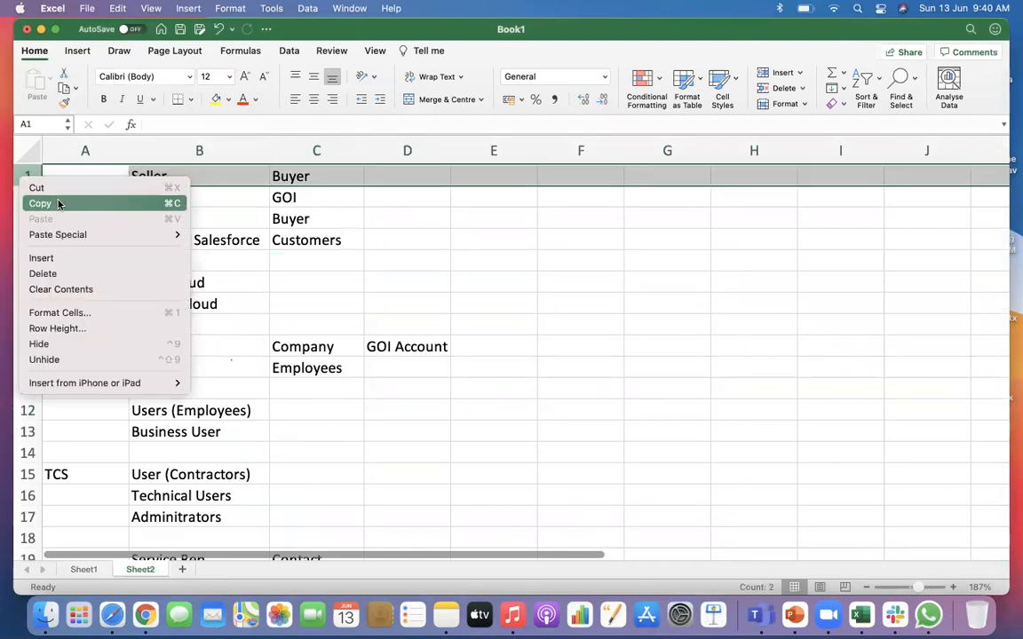
pyautogui.click(56, 259)
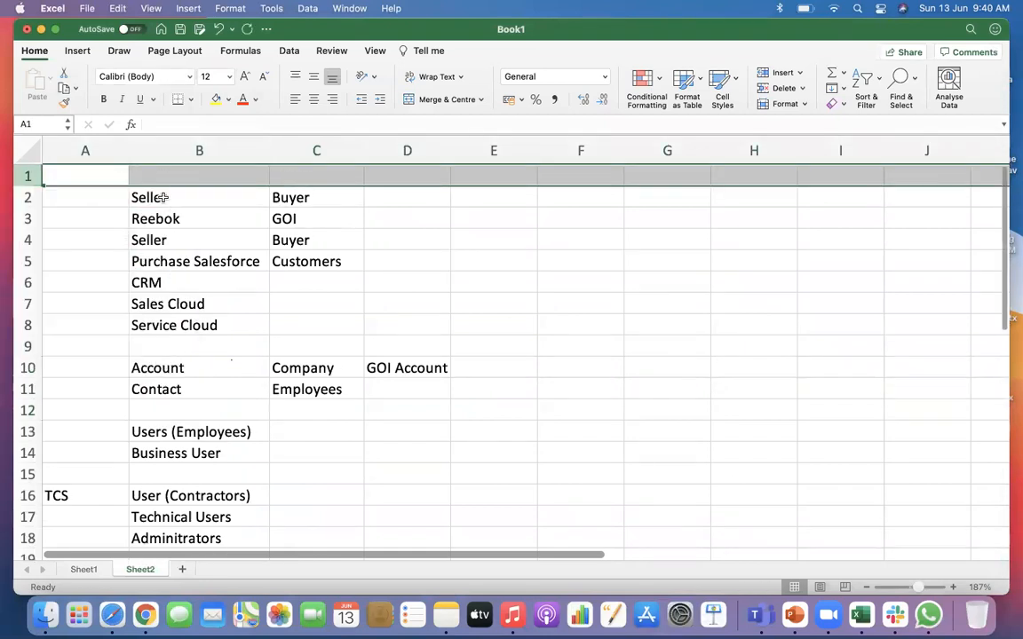
# Step: Enter Customer in B1 and End Customer in C1 of Sheet2, and fit column C's width to its contents
pyautogui.click(157, 176)
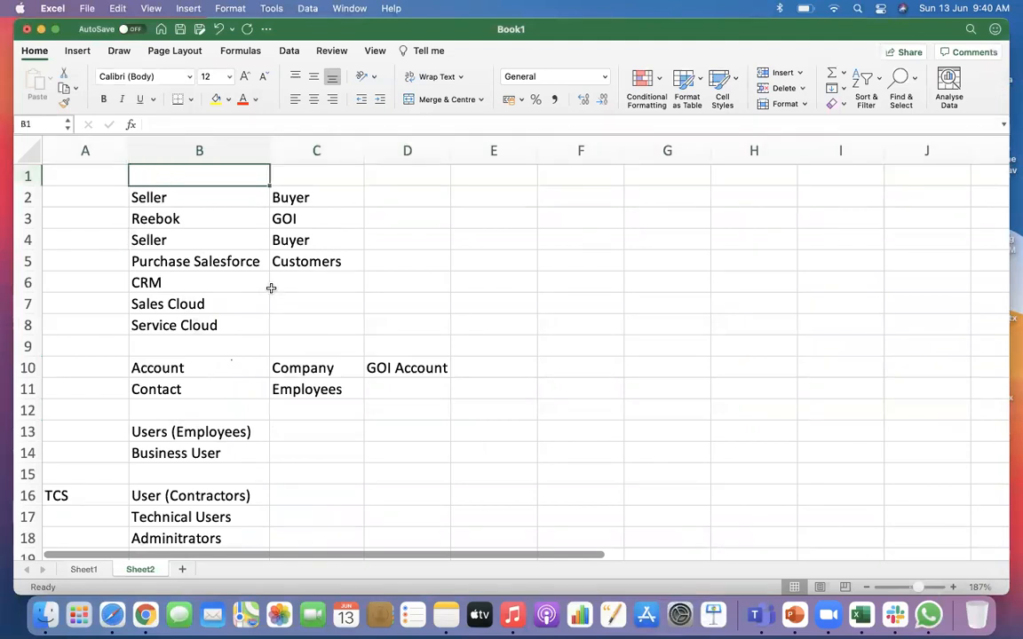
pyautogui.write('Cus')
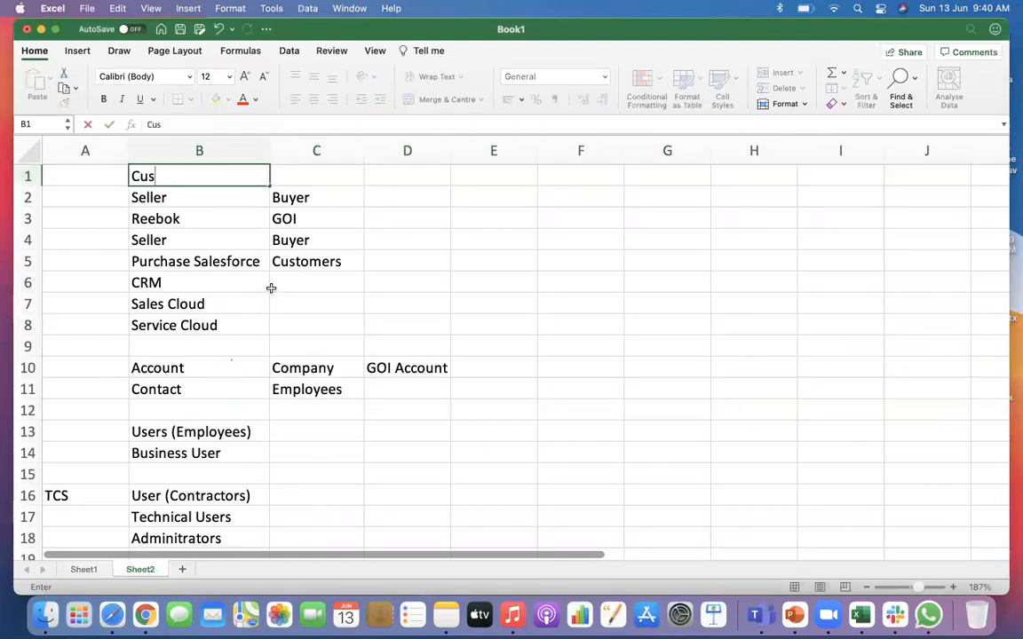
pyautogui.write('tomer')
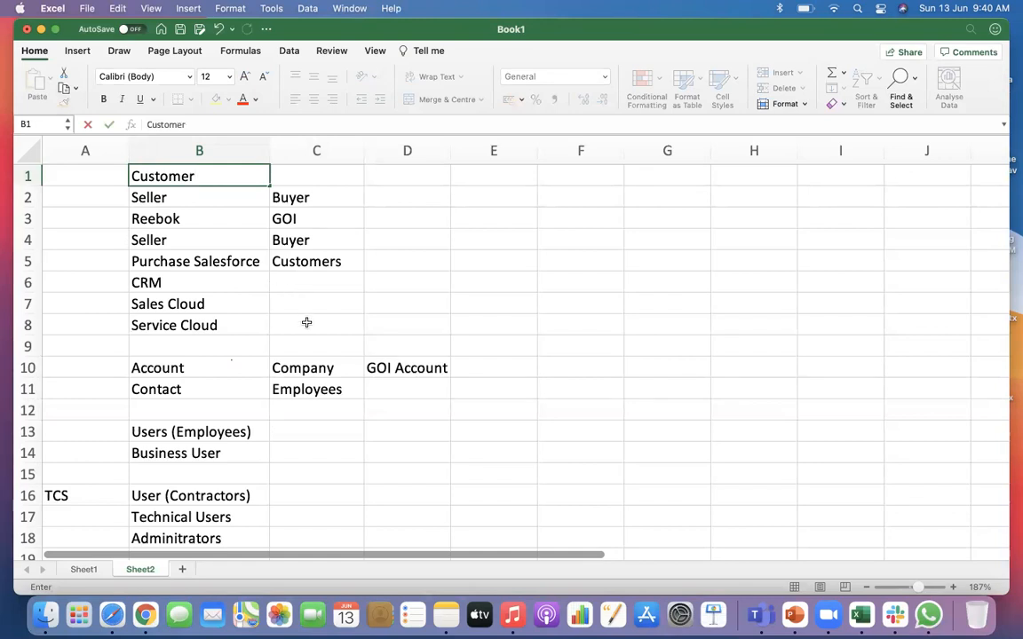
pyautogui.click(257, 286)
pyautogui.click(300, 182)
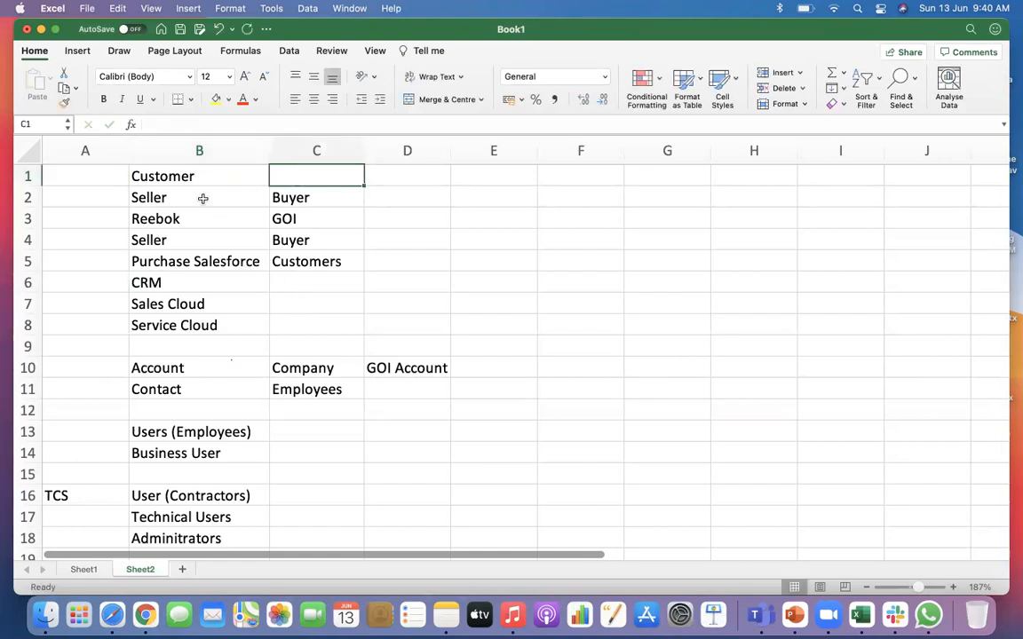
pyautogui.write('End ')
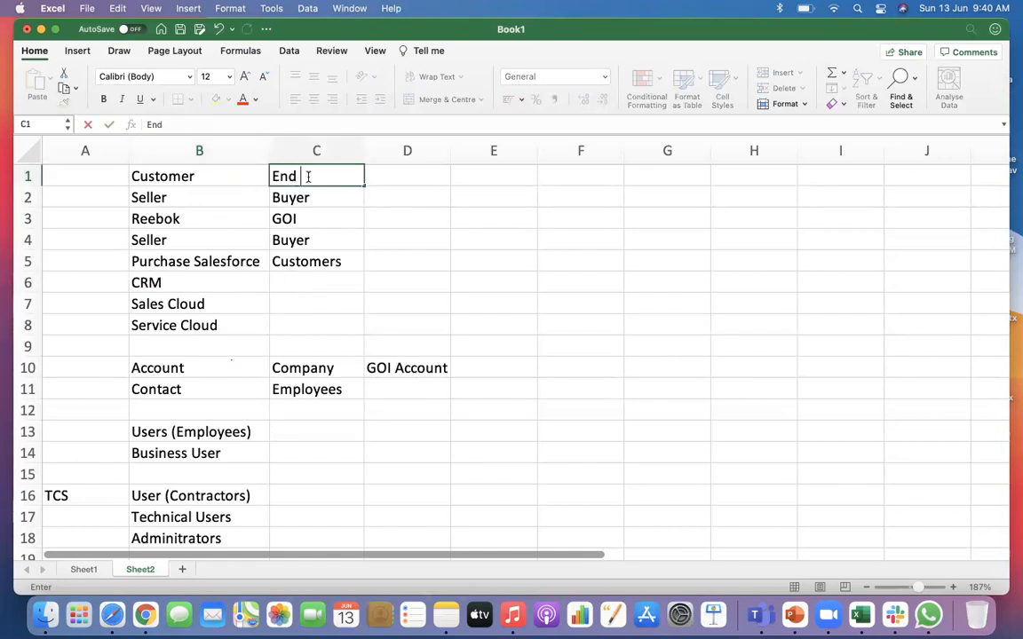
pyautogui.write('Customer')
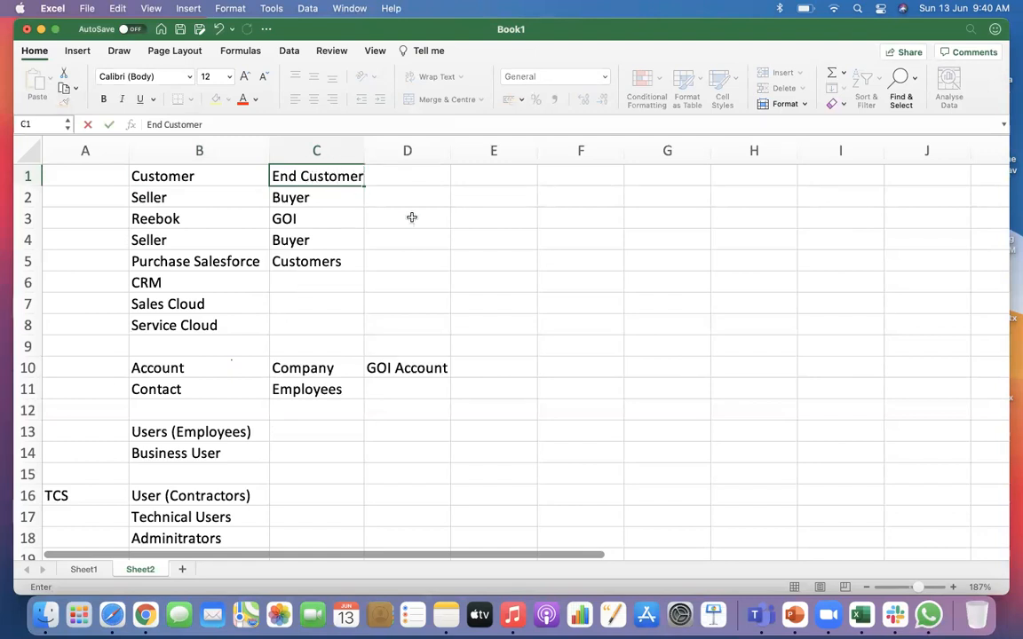
pyautogui.click(411, 217)
pyautogui.doubleClick(364, 151)
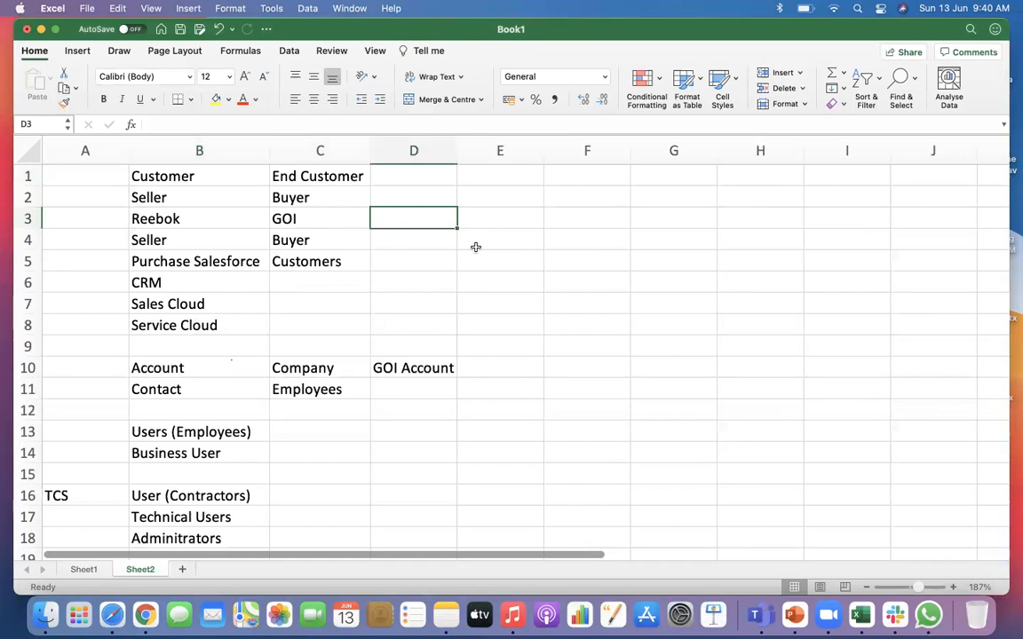
# Step: Compare the Customer and End Customer headings with the Seller and Buyer cells beneath them and the TCS contractor rows
pyautogui.click(190, 170)
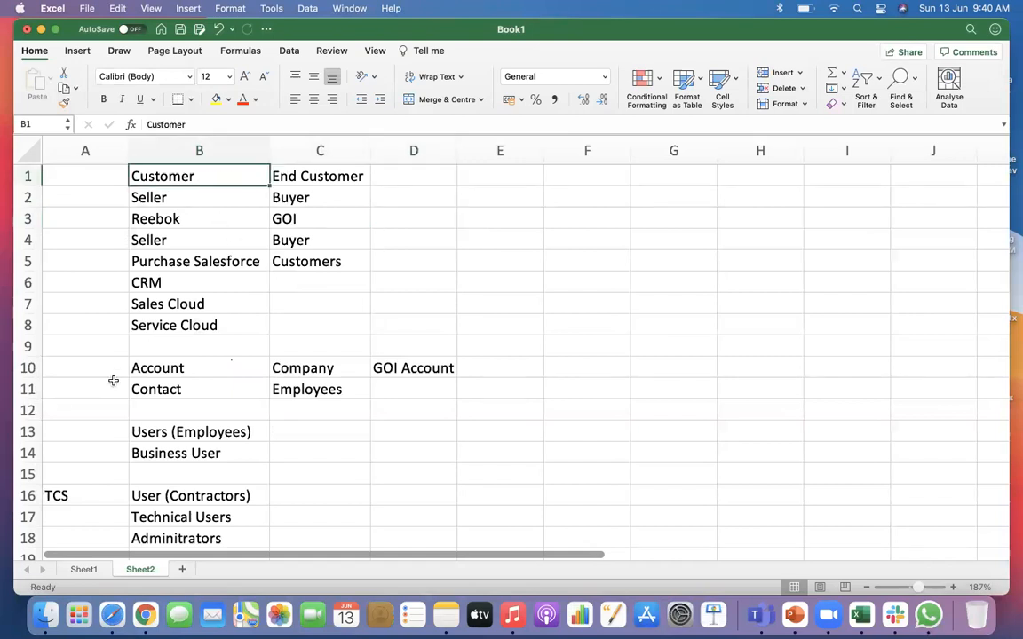
pyautogui.moveTo(76, 496); pyautogui.dragTo(176, 544)
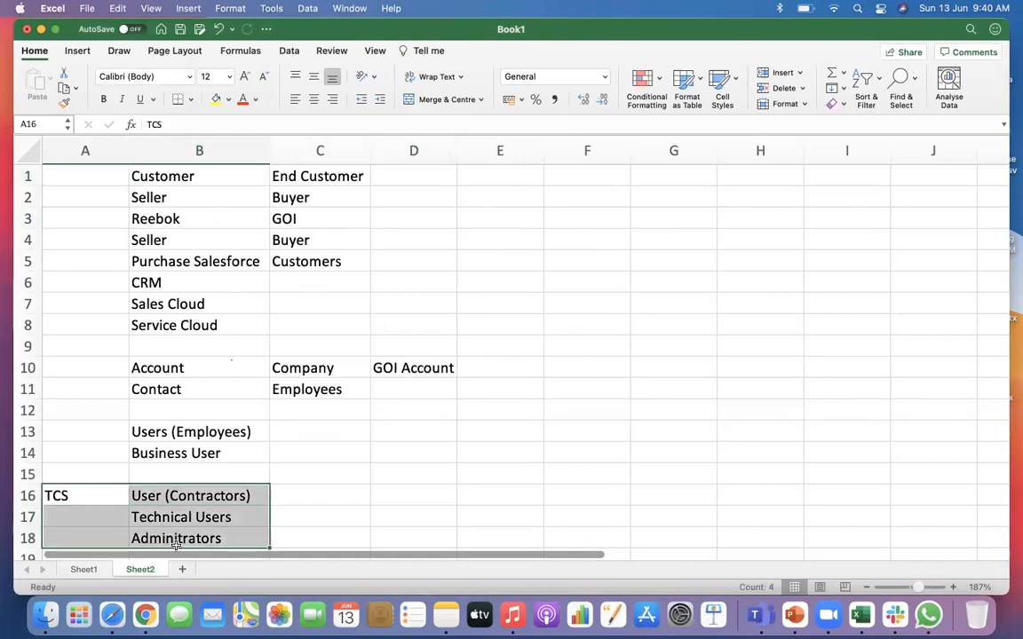
pyautogui.click(165, 178)
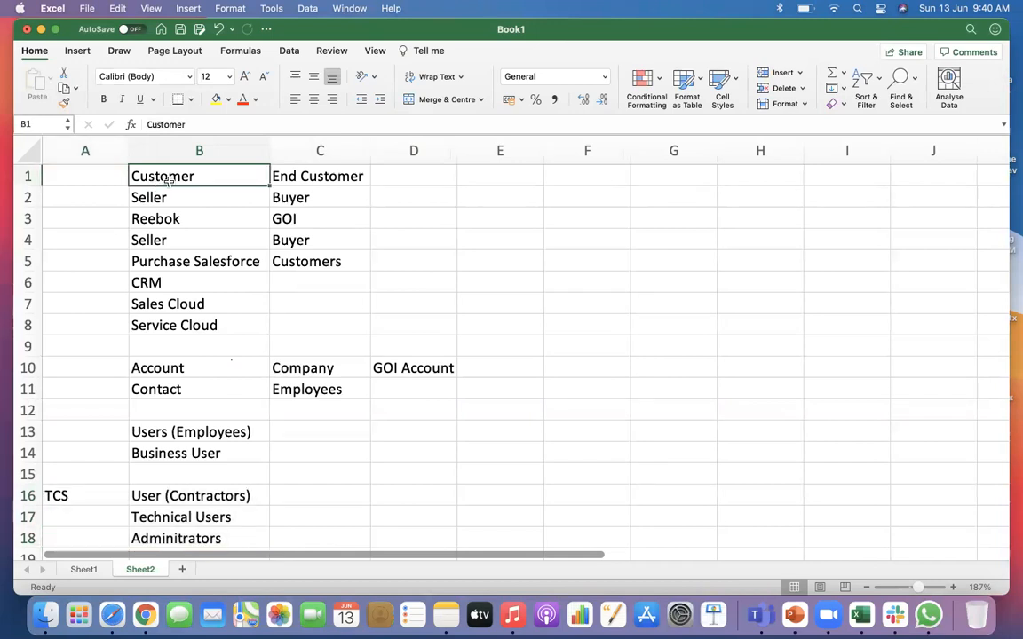
pyautogui.click(171, 198)
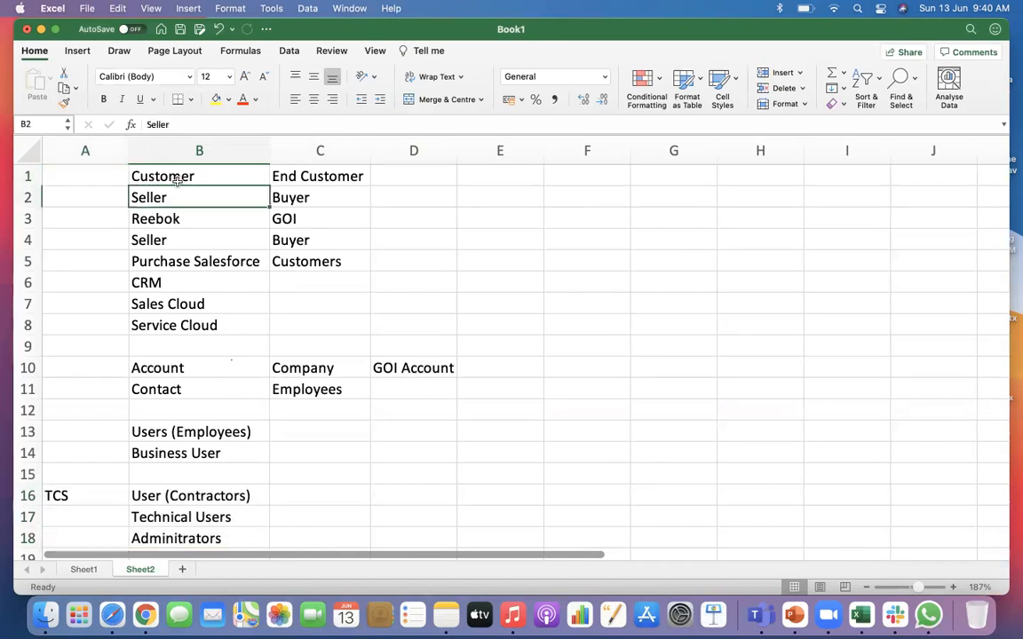
pyautogui.click(290, 166)
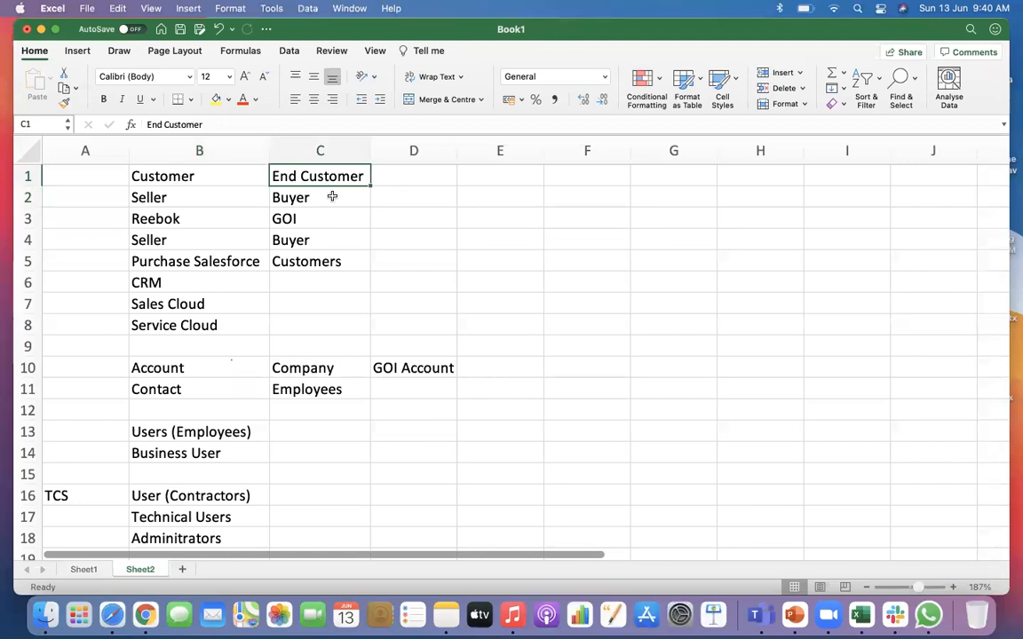
pyautogui.click(319, 199)
pyautogui.click(313, 175)
pyautogui.click(64, 495)
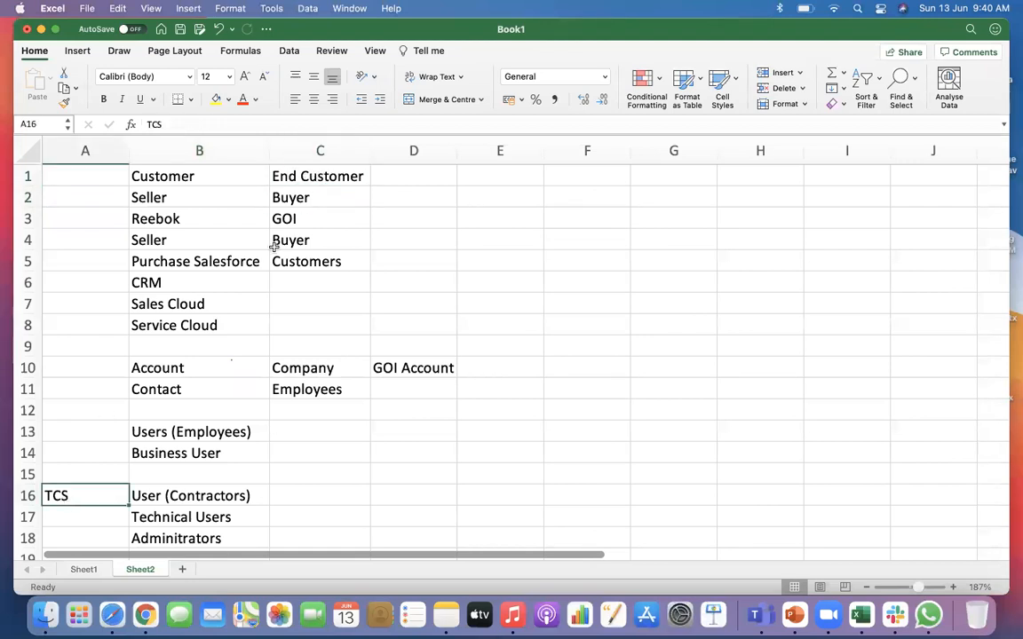
pyautogui.click(344, 177)
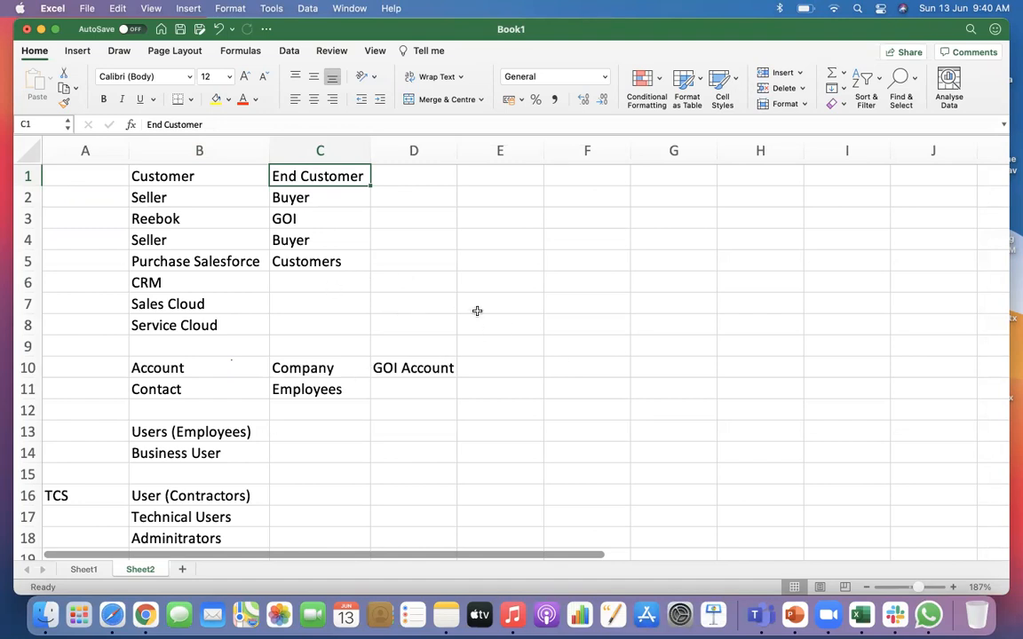
# Step: Examine the entries under Customer down to row 18 and those under End Customer down to row 13
pyautogui.click(169, 176)
pyautogui.click(165, 197)
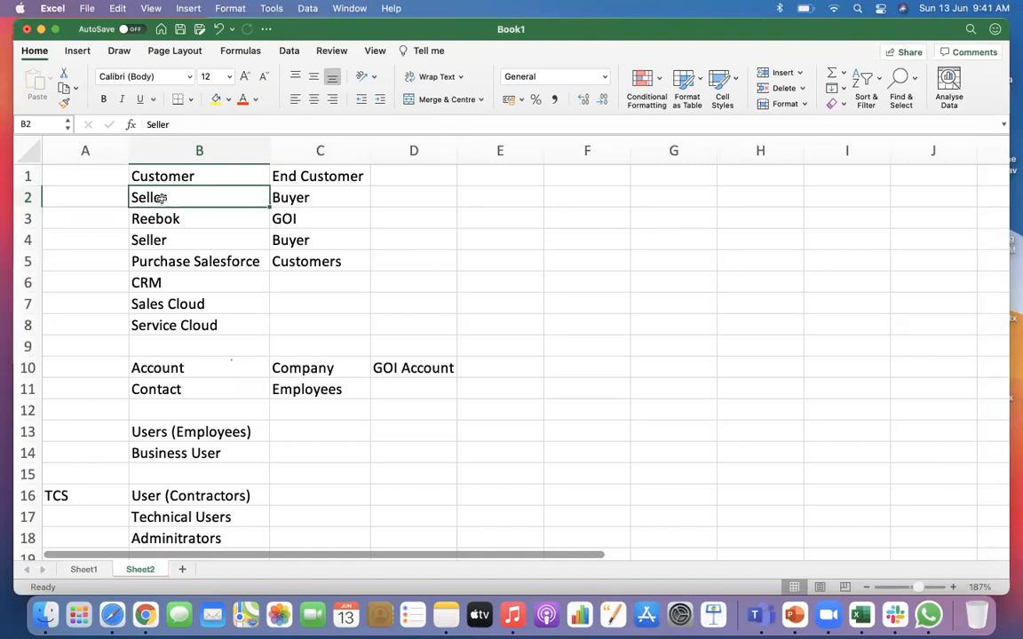
pyautogui.click(286, 190)
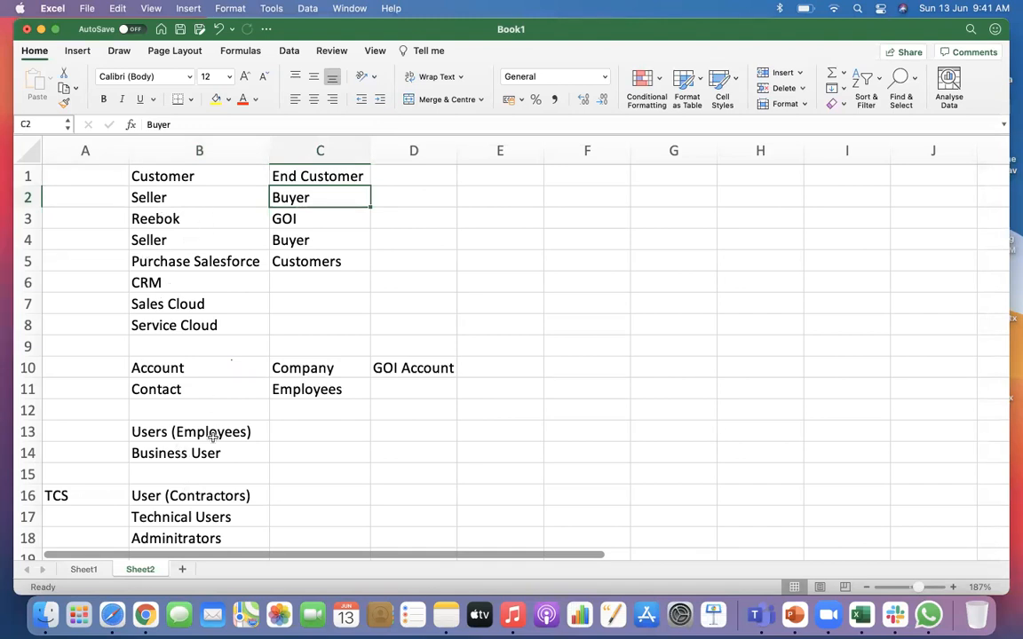
pyautogui.moveTo(177, 490); pyautogui.dragTo(210, 539)
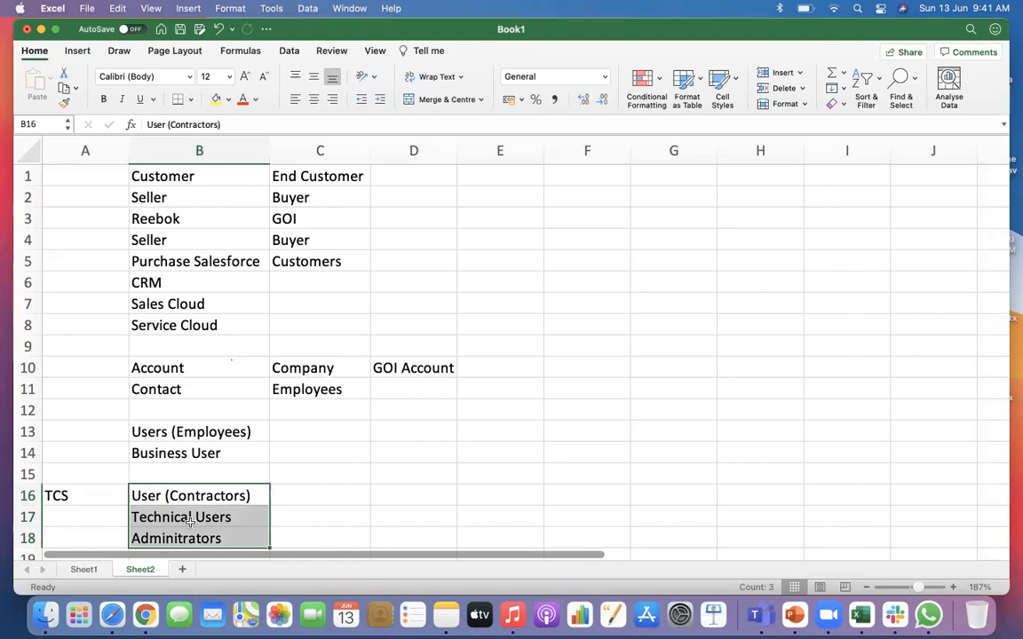
pyautogui.moveTo(164, 195); pyautogui.dragTo(185, 538)
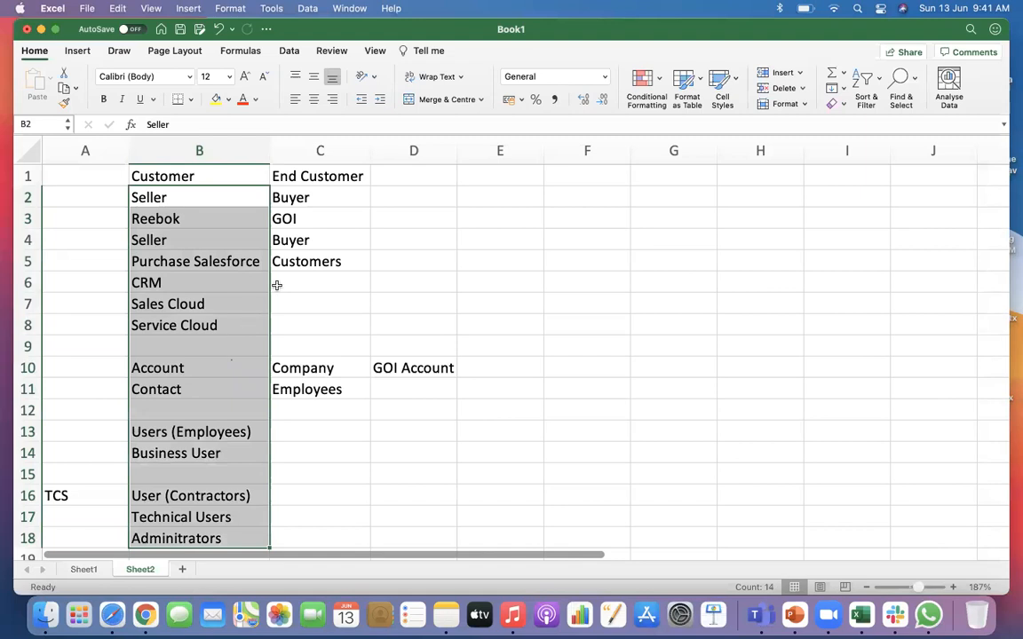
pyautogui.click(279, 163)
pyautogui.moveTo(301, 192); pyautogui.dragTo(315, 434)
pyautogui.click(465, 425)
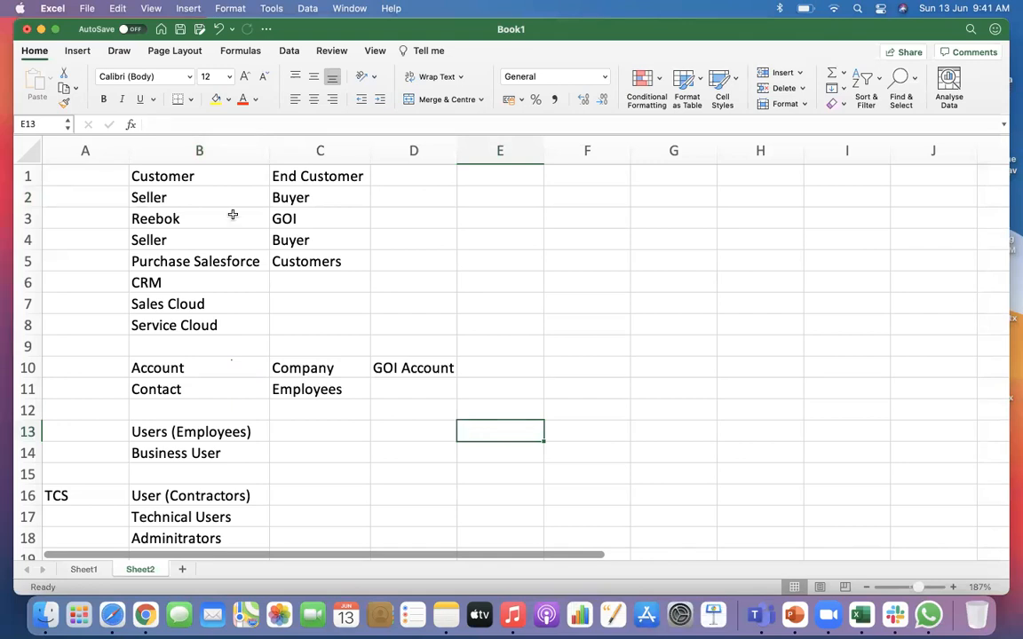
# Step: Examine the employee and contractor user groups in column B, and the End Customer entries in column C
pyautogui.click(199, 199)
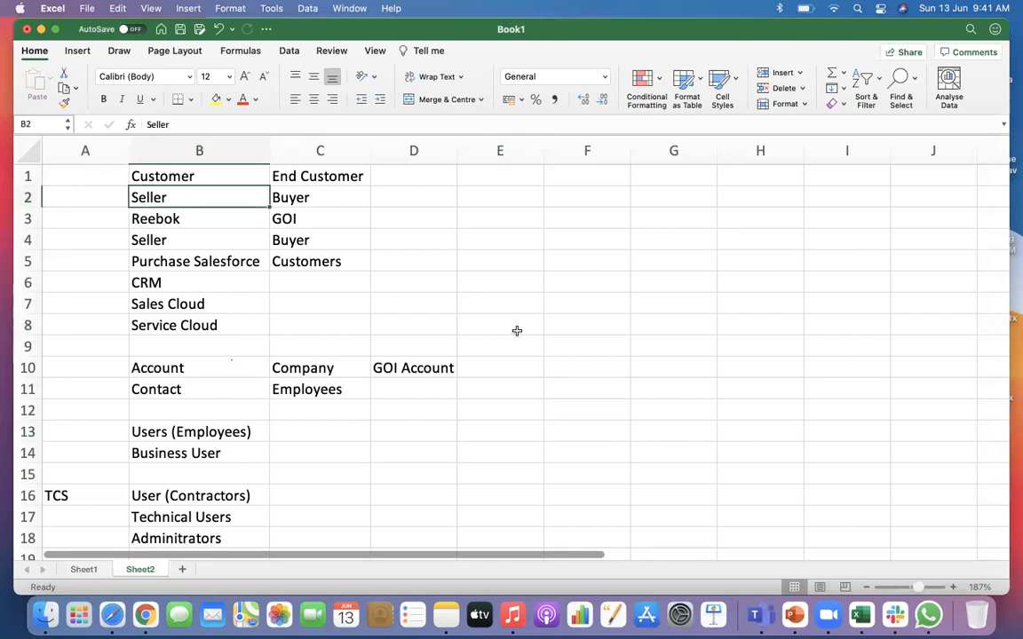
pyautogui.moveTo(200, 453); pyautogui.dragTo(196, 437)
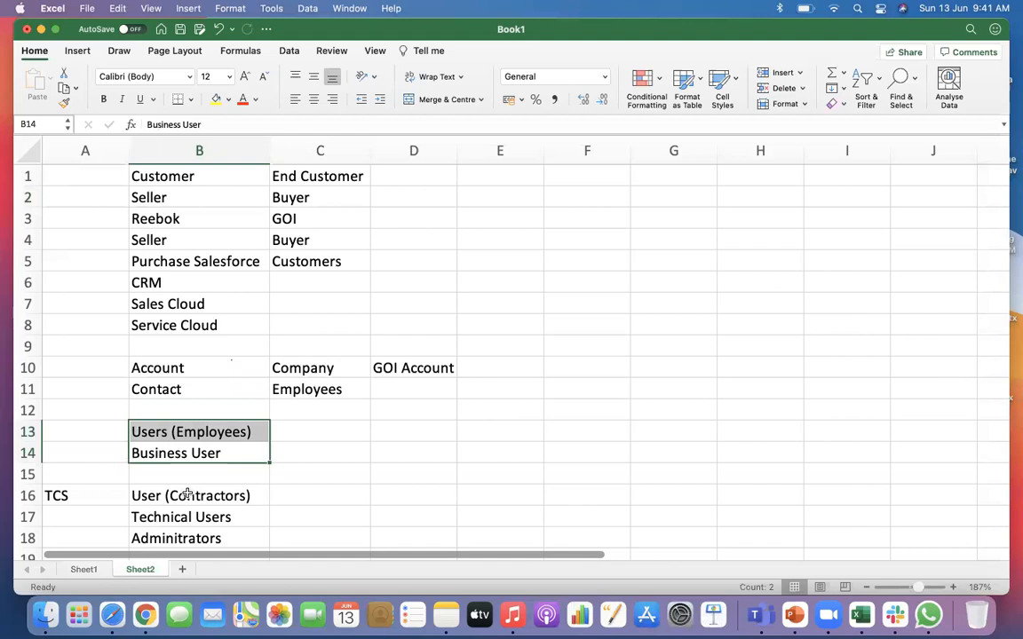
pyautogui.moveTo(188, 496); pyautogui.dragTo(180, 543)
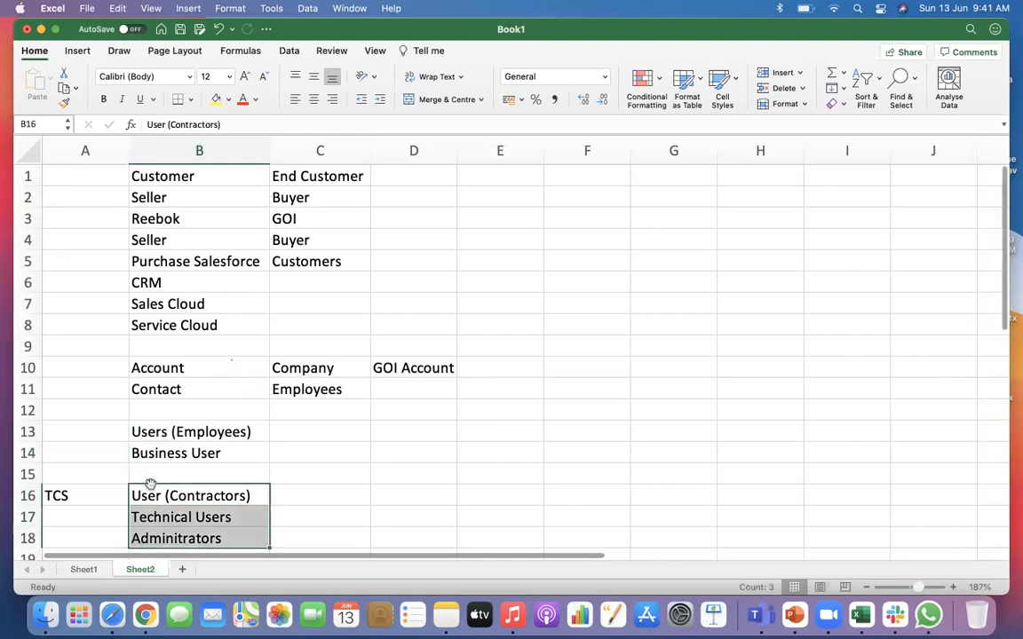
pyautogui.click(184, 444)
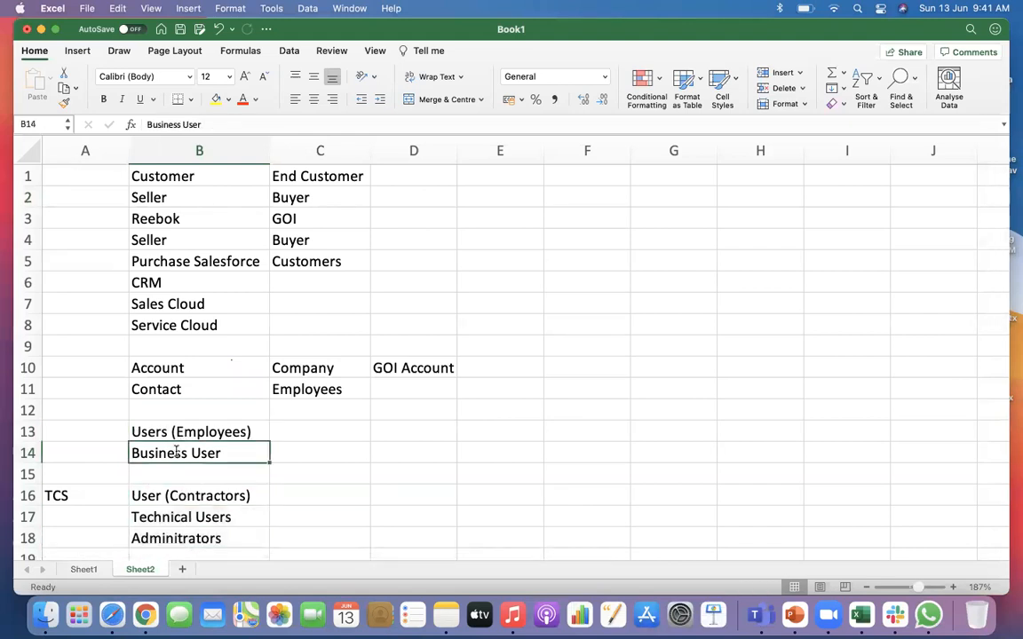
pyautogui.click(183, 482)
pyautogui.click(174, 454)
pyautogui.click(299, 176)
pyautogui.keyDown('shift'); pyautogui.click(299, 382); pyautogui.keyUp('shift')
pyautogui.click(500, 473)
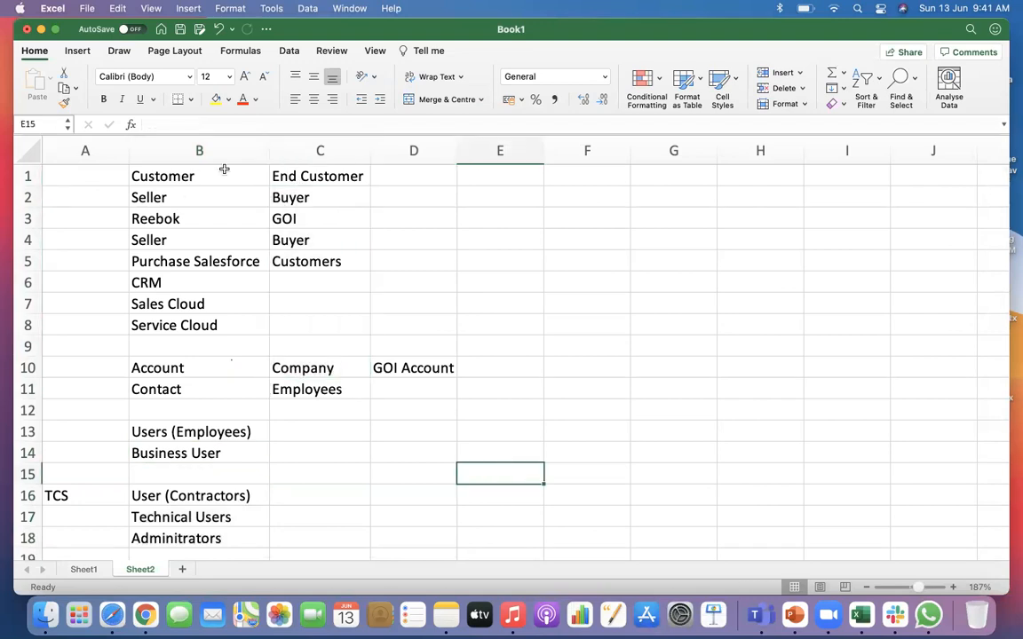
# Step: Check the Customer, Seller and Reebok cells, and switch to Safari with the 10 Shoes missing case
pyautogui.click(189, 182)
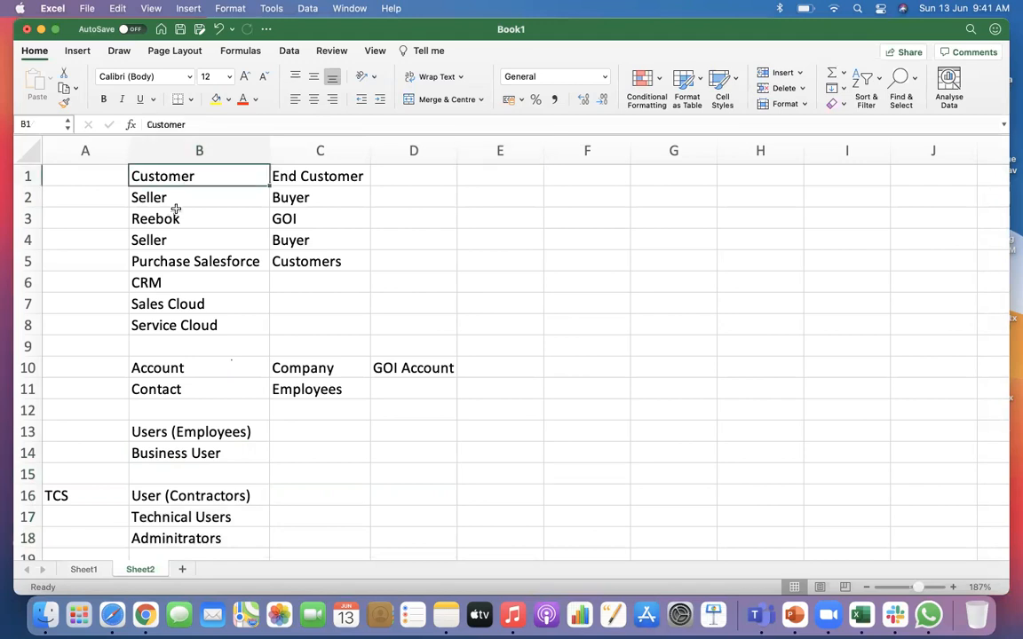
pyautogui.click(182, 204)
pyautogui.click(180, 215)
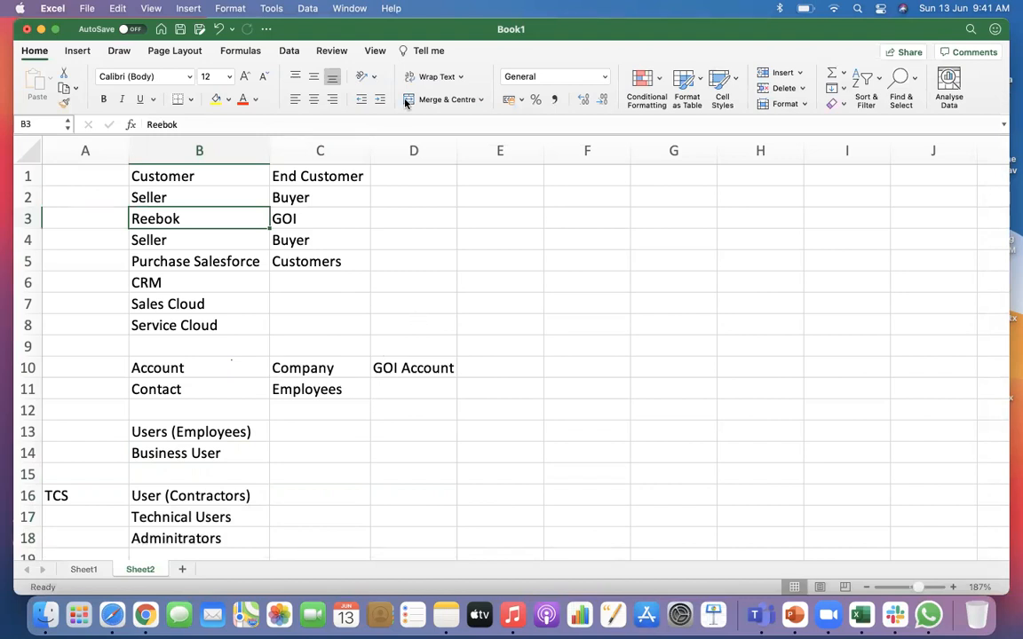
pyautogui.click(563, 282)
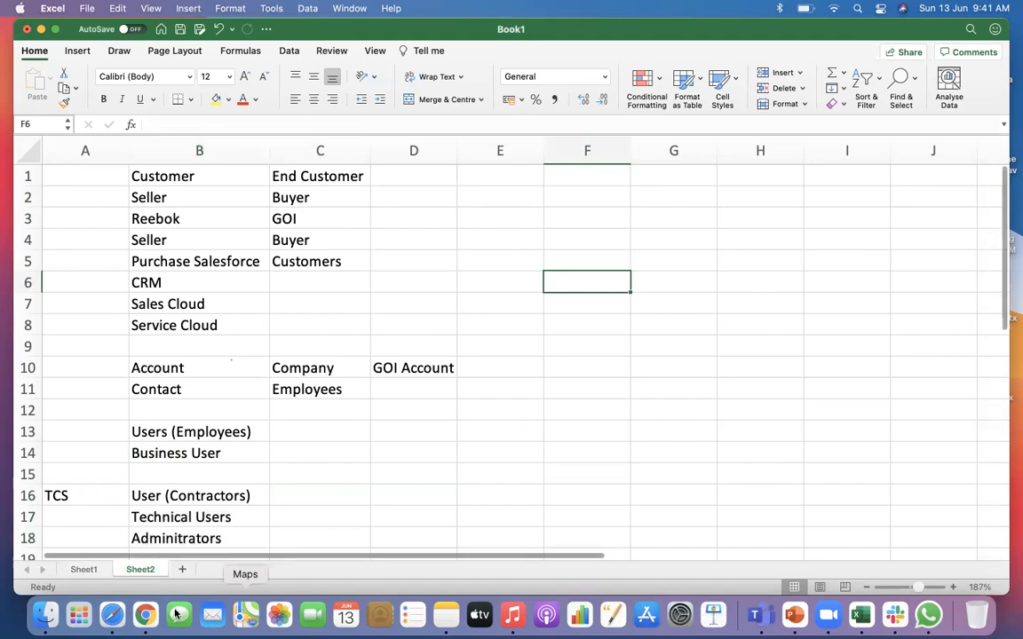
pyautogui.click(112, 614)
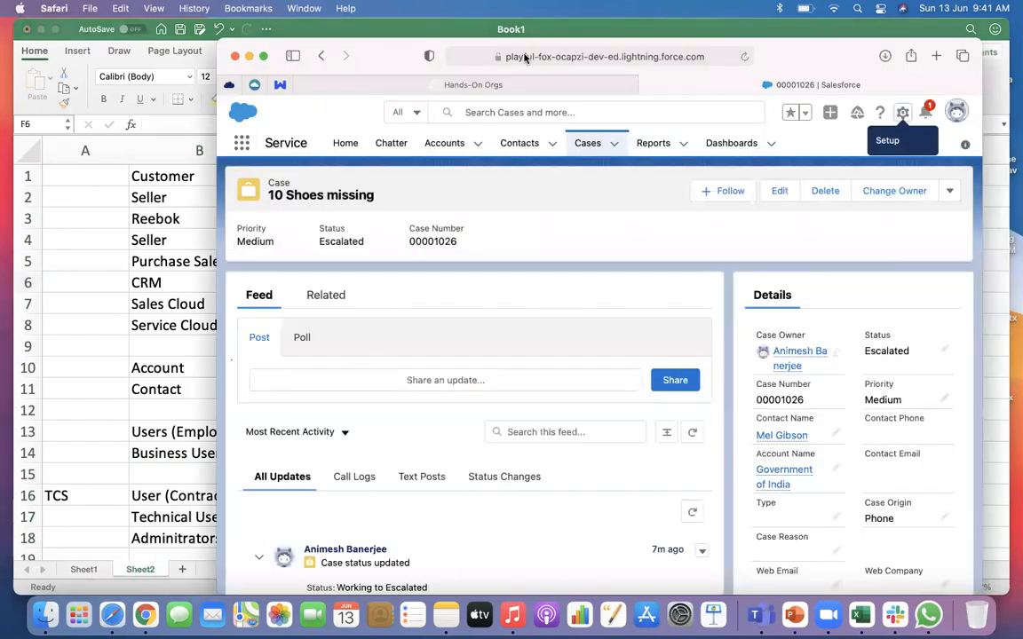